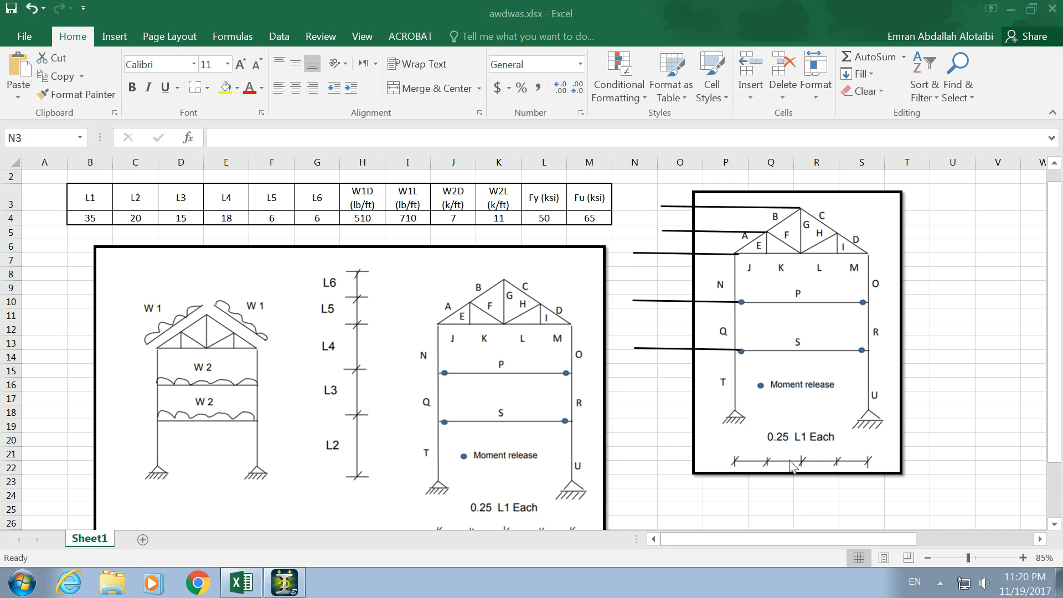
- Below the standalone frame diagram, enter 0 in P23 and the formula +0.25*35 in Q23
left_click(722, 484)
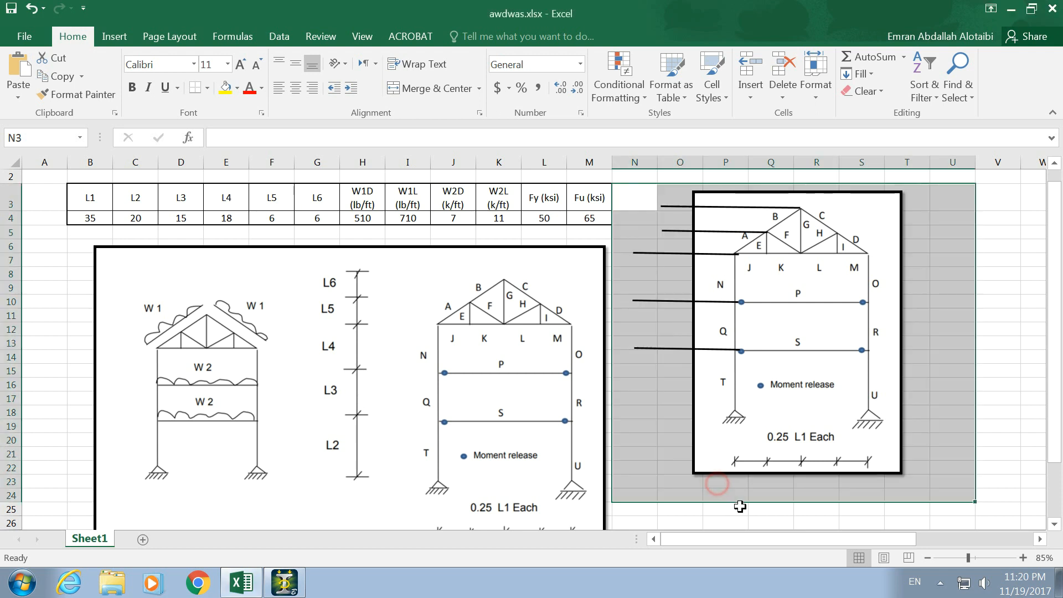
left_click(728, 493)
key("Up")
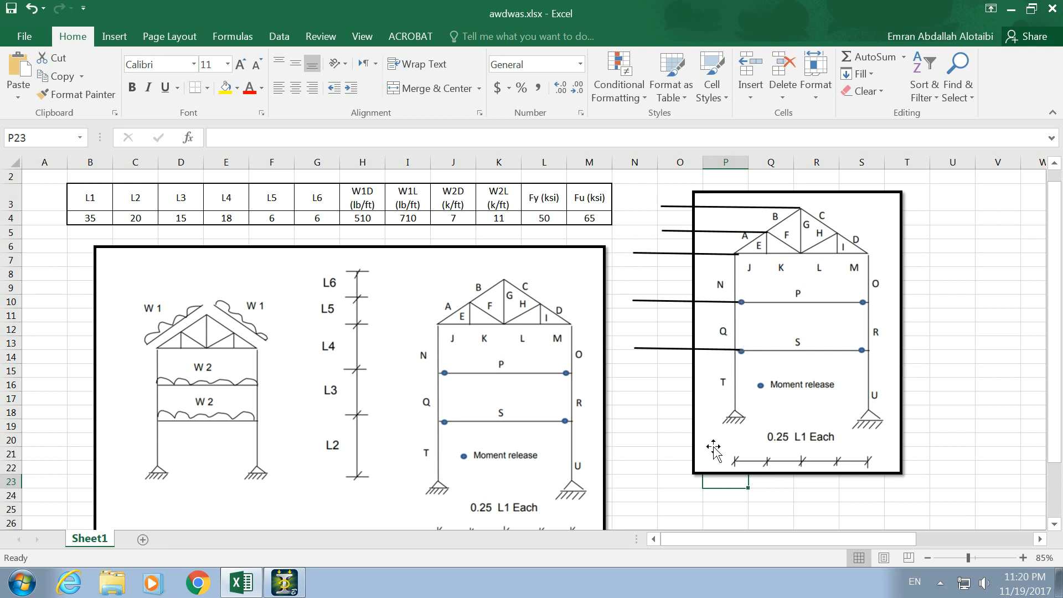
type("0")
key("Tab")
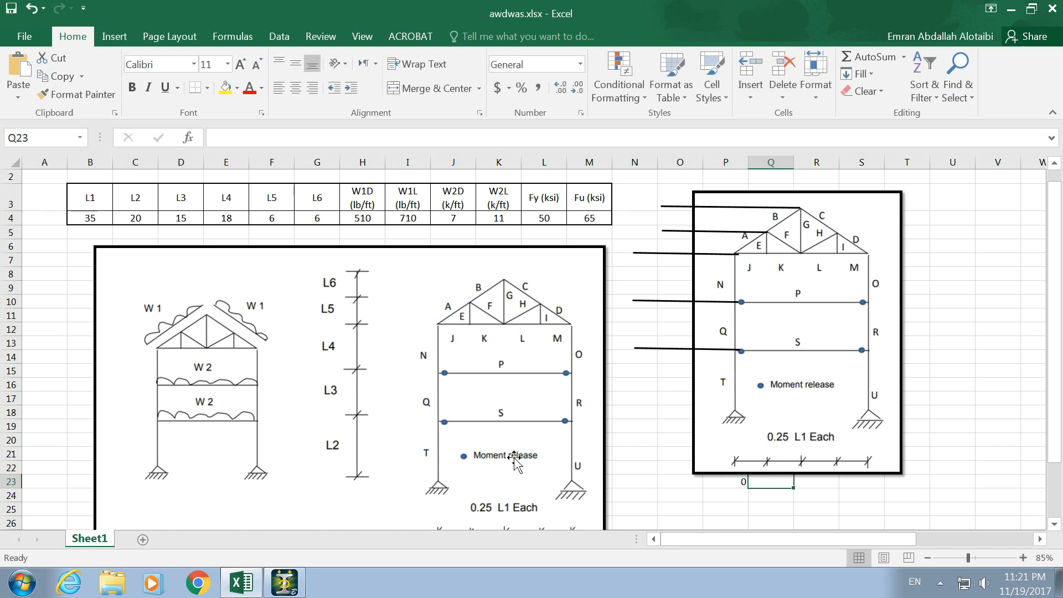
type("+0.25*35")
key("Return")
- Enter a formula in R23 that multiplies Q23 by 2
key("Up")
key("Right")
type("=")
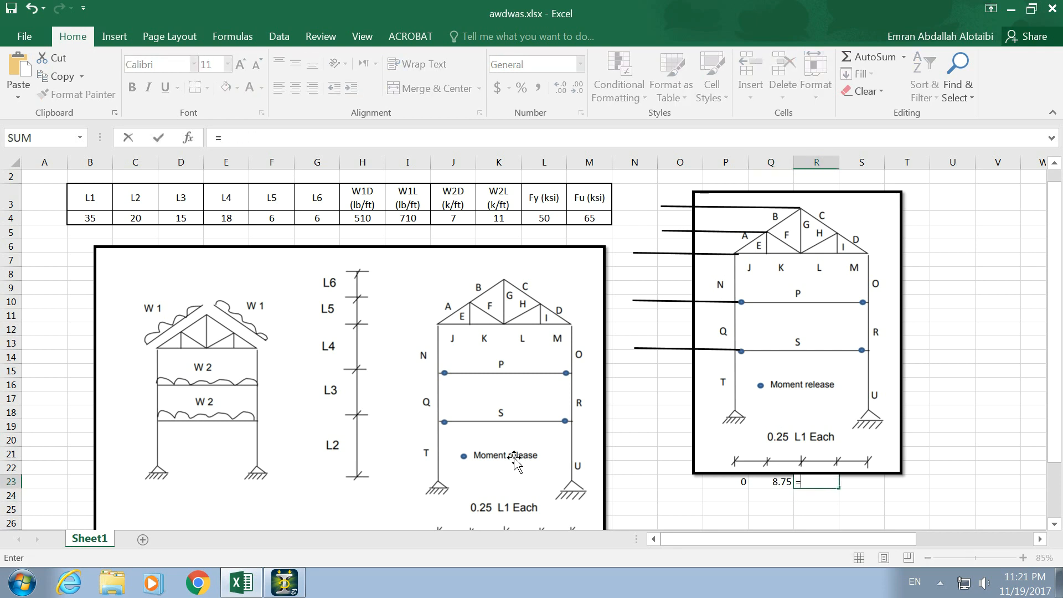
key("Left")
type("*2")
key("Return")
- Enter the formula =Q23*3 in S23 for the third quarter point of the span
key("Right")
key("Up")
type("=")
key("Left")
key("Left")
type("*3")
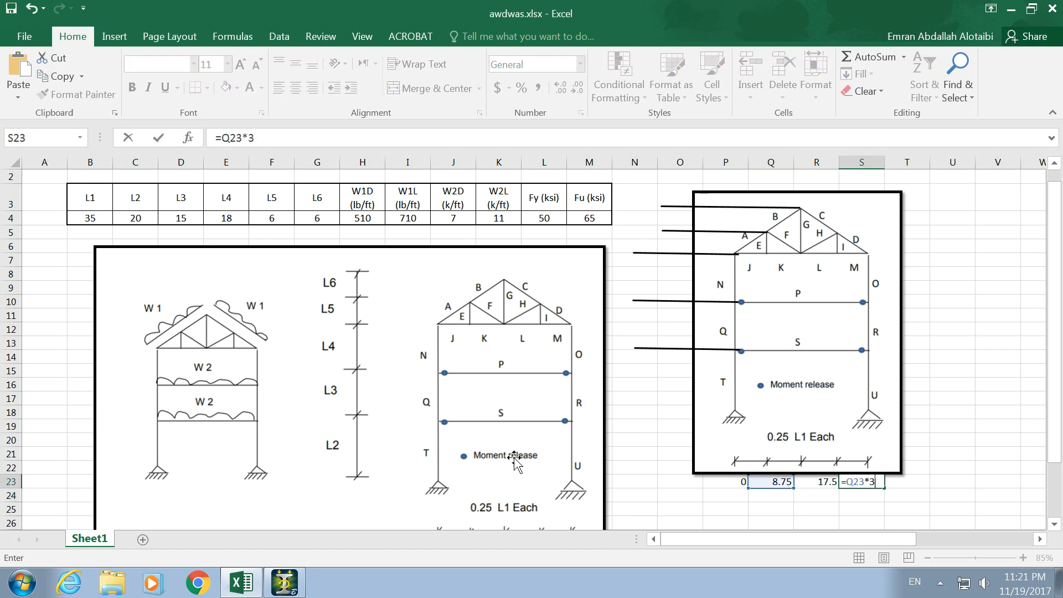
key("Return")
- Enter a formula in T23 that multiplies Q23 by 4 for the full span
key("Right")
key("Up")
type("=")
key("Left")
key("Left")
type("*4")
key("Return")
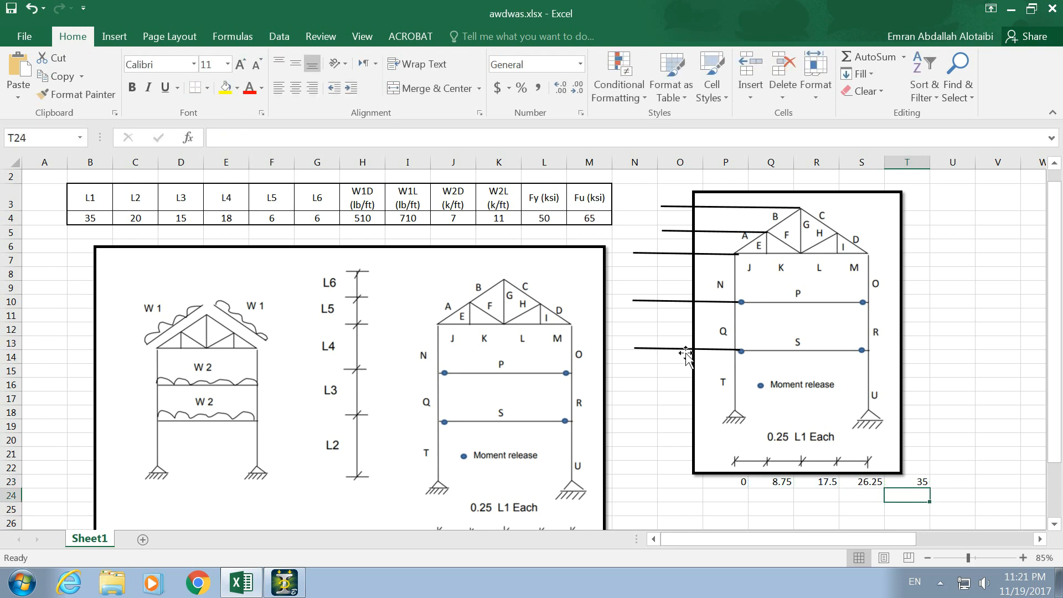
- Beside the frame's floor level lines, enter the height 20 in N13 and the formula +C4+D4 in N9
left_click(615, 339)
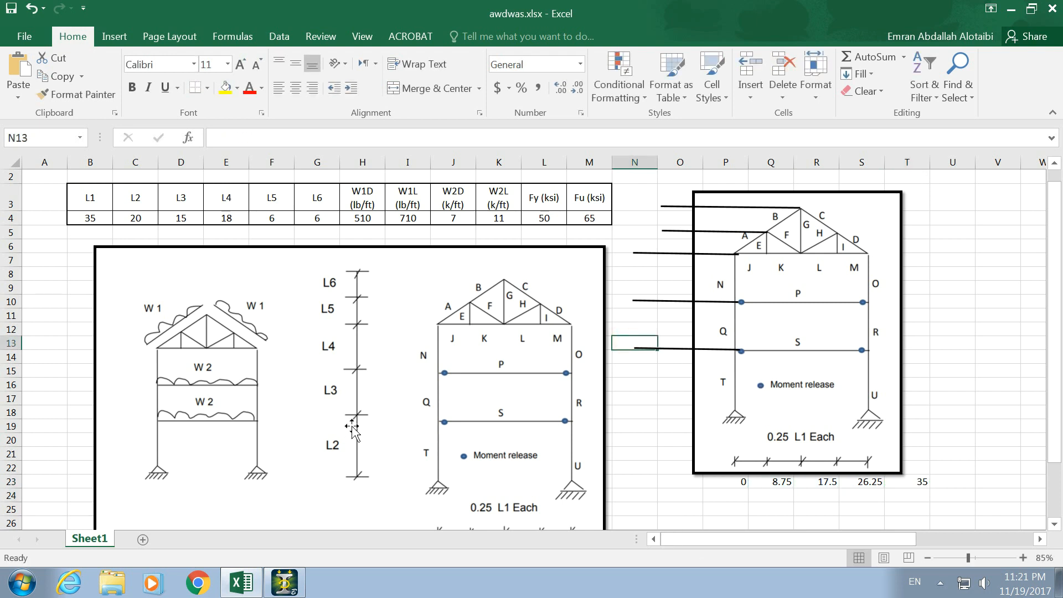
type("20")
key("Up")
key("Up")
key("Up")
key("Up")
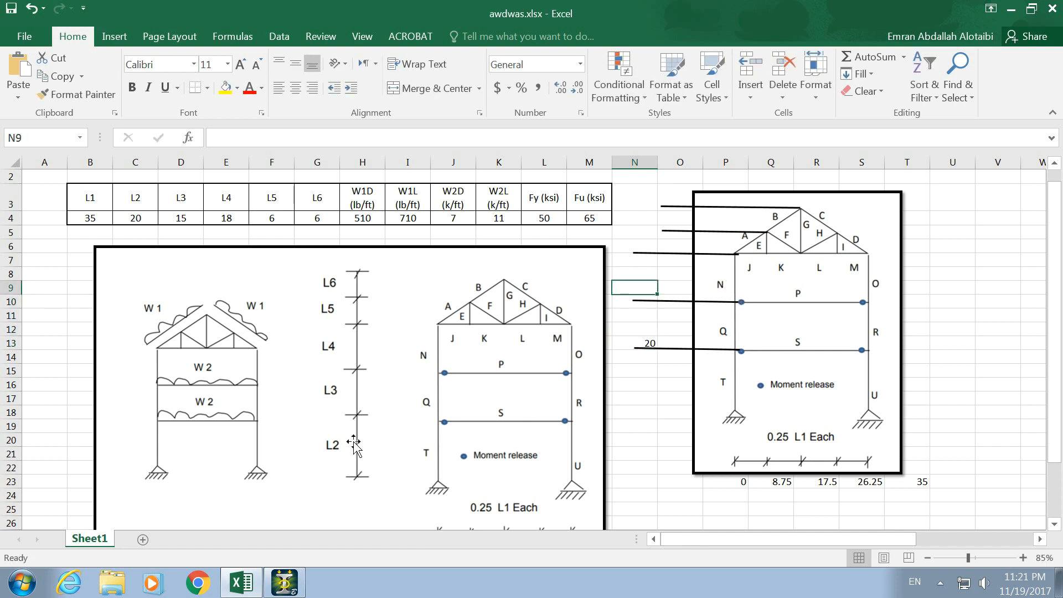
type("+")
left_click(141, 217)
type("+")
left_click(177, 221)
key("Return")
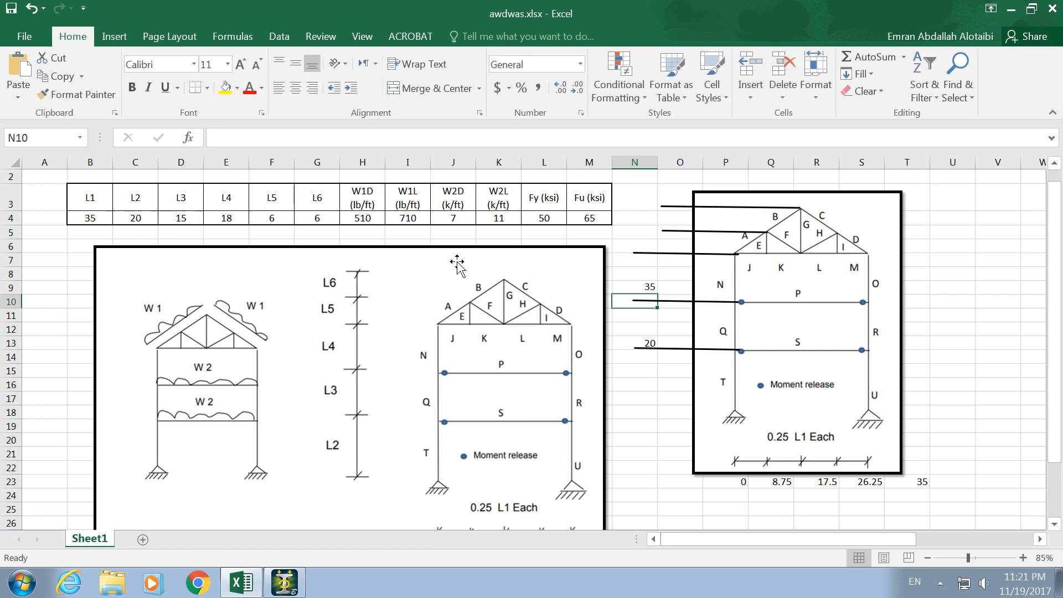
- Enter the truss base height in N6 as the formula +C4+D4+E4
left_click(644, 246)
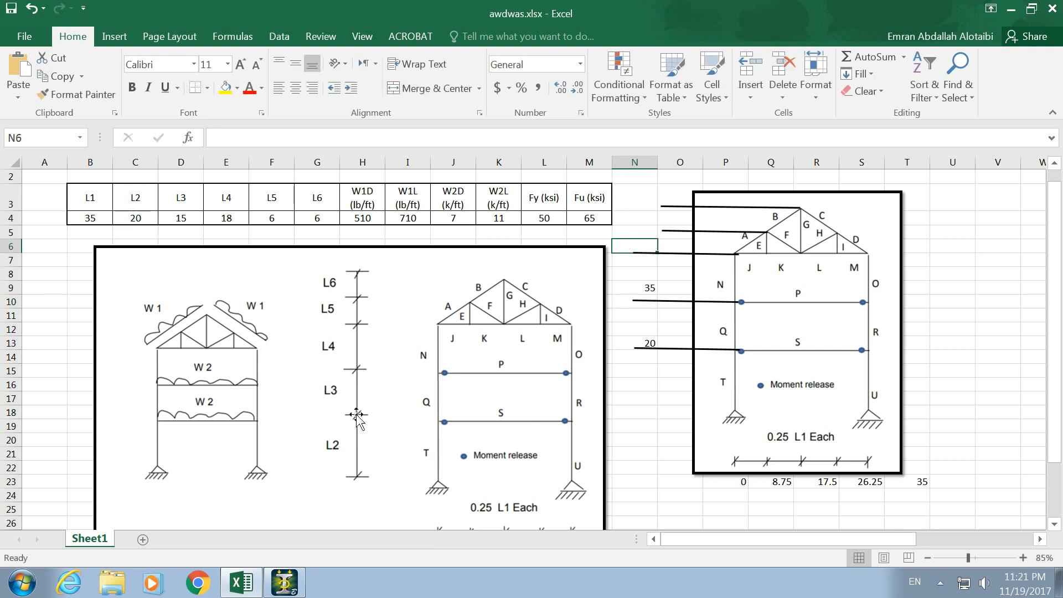
type("+")
left_click(142, 218)
type("+")
left_click(180, 218)
type("+")
left_click(226, 218)
key("Return")
- Enter the truss mid-height level in N5 as the sum of C4, D4, E4 and F4
left_click(638, 231)
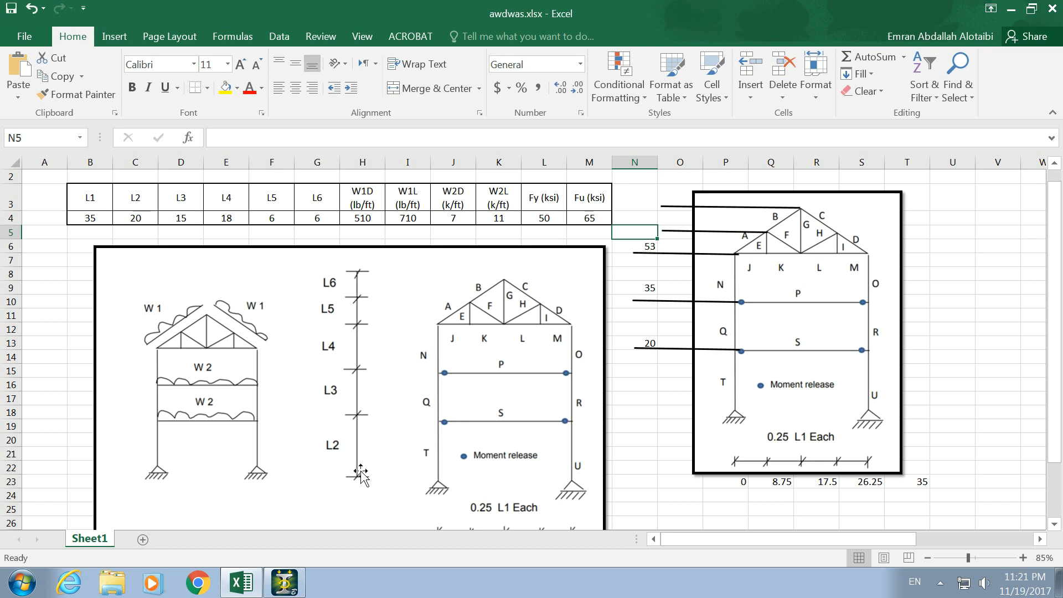
type("+")
left_click(142, 217)
type("+")
left_click(180, 217)
left_click(226, 218)
type("+")
left_click(271, 218)
key("Return")
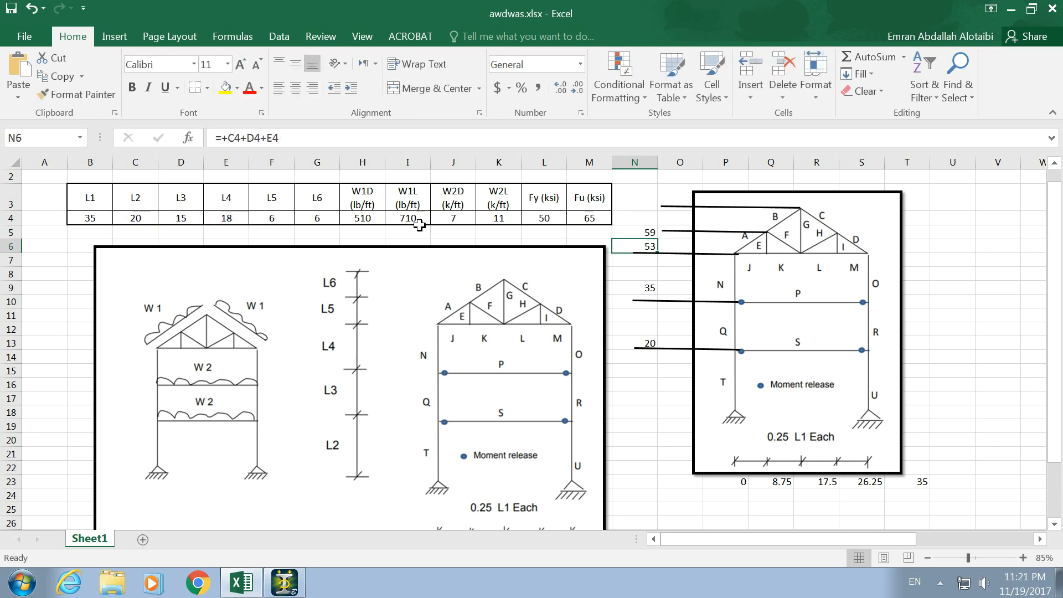
- Enter the roof peak height in N3 as the sum of C4, D4, E4, F4 and G4
left_click(628, 198)
type("+")
left_click(142, 217)
type("+")
left_click(180, 218)
type("+")
left_click(226, 218)
type("+")
left_click(280, 218)
type("+")
left_click(317, 217)
key("Return")
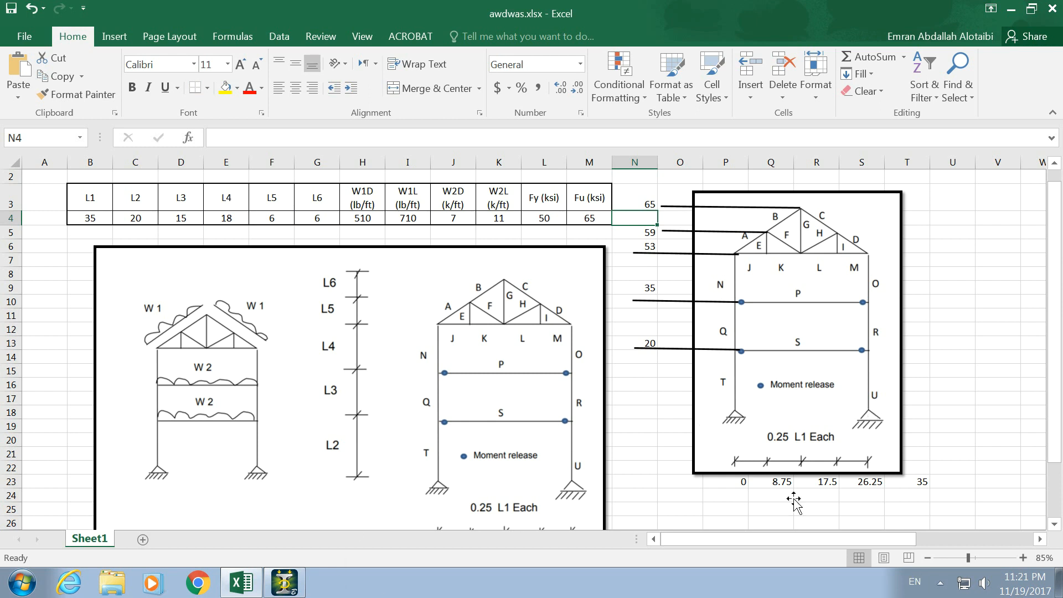
- Switch to STAAD.Pro and create a Space model in Foot and KiloPound units, overwriting Structure1 and starting with Add Beam
left_click(285, 582)
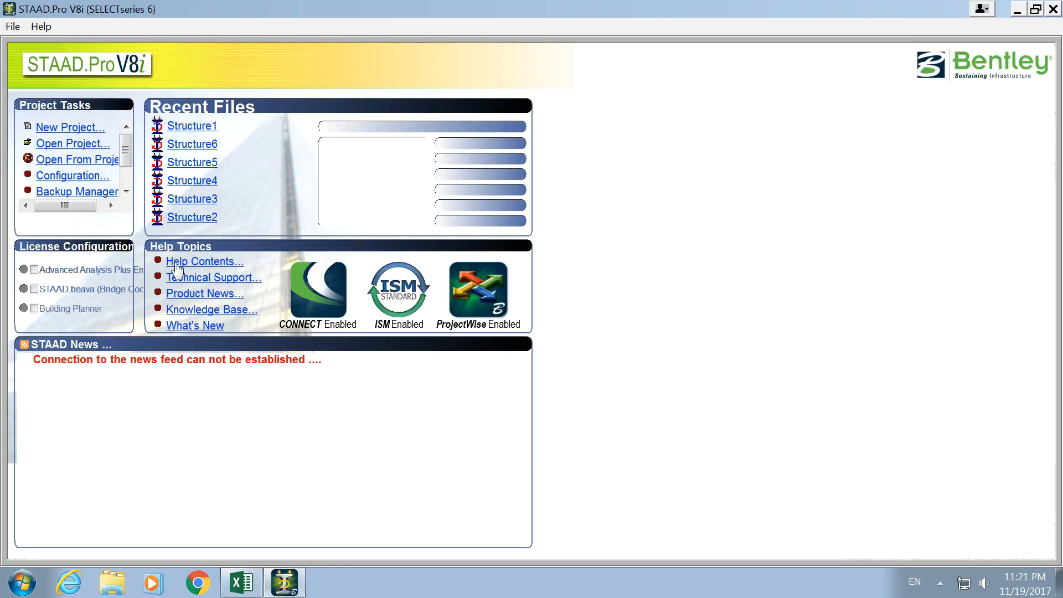
left_click(87, 129)
left_click(357, 179)
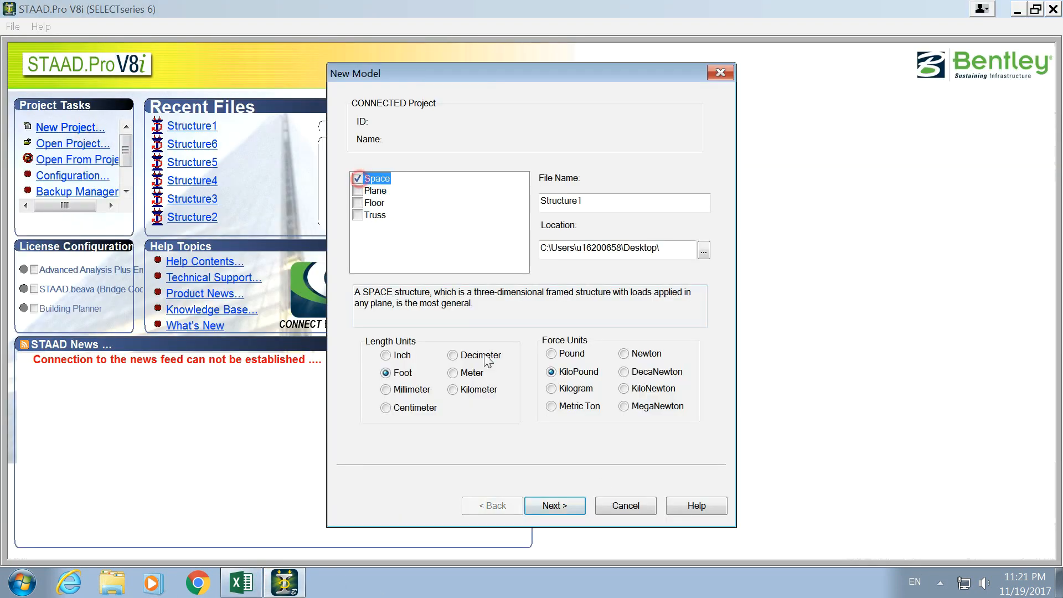
left_click(579, 501)
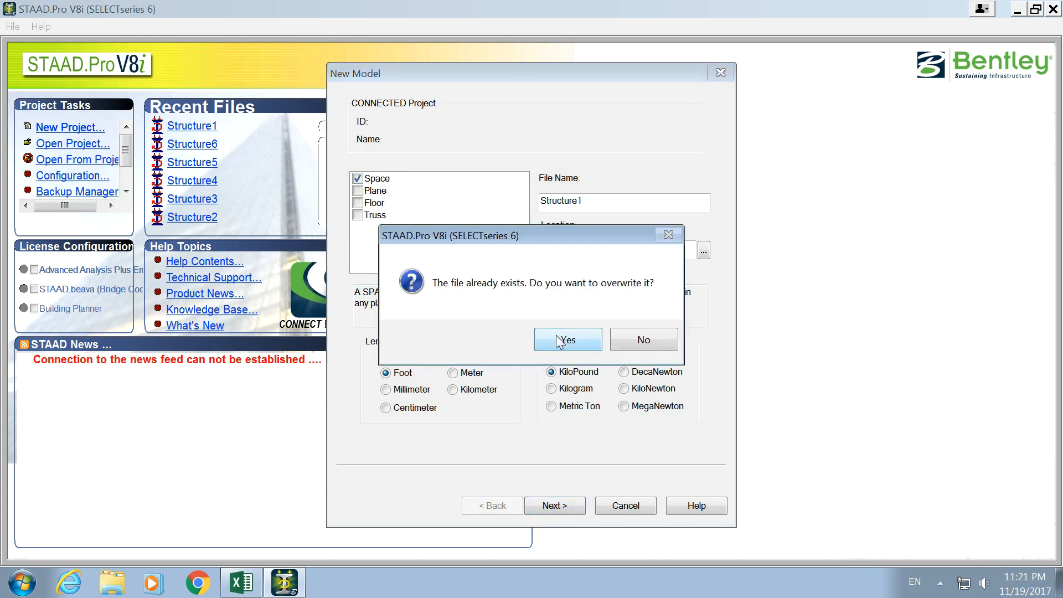
left_click_drag(567, 230, 567, 163)
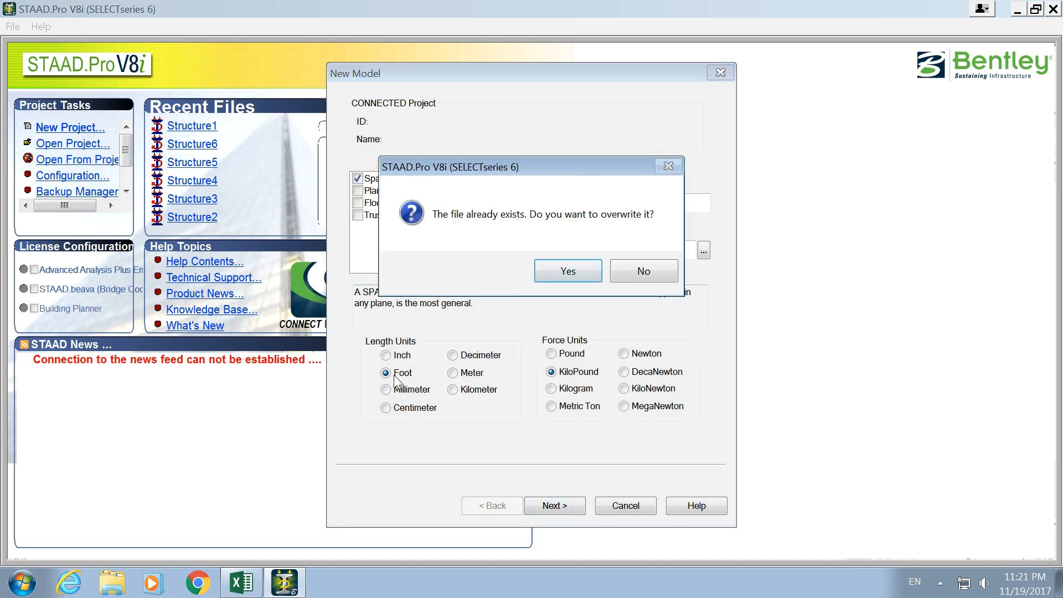
left_click(566, 271)
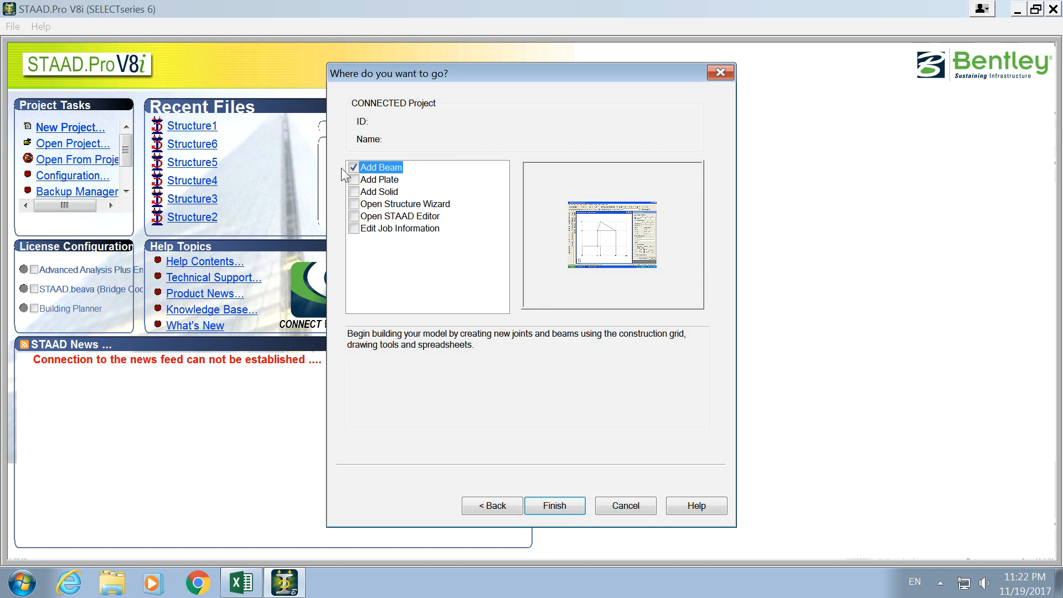
left_click(552, 505)
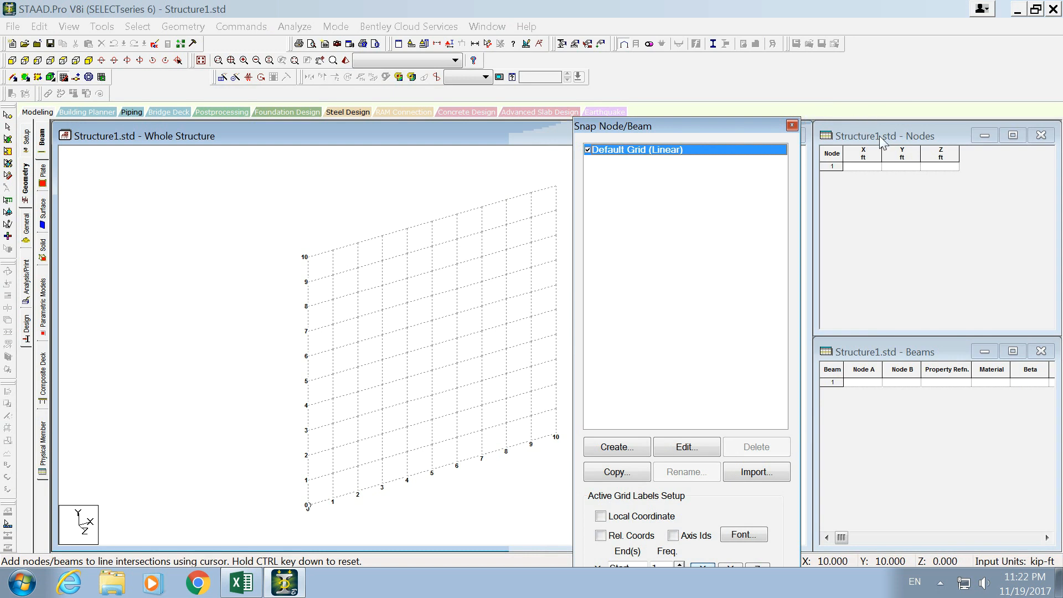
- In the Nodes table, enter node 1 at X 0, Y 0, Z 0 and node 2 at X 0, Y 20 ft
left_click(866, 168)
key("Return")
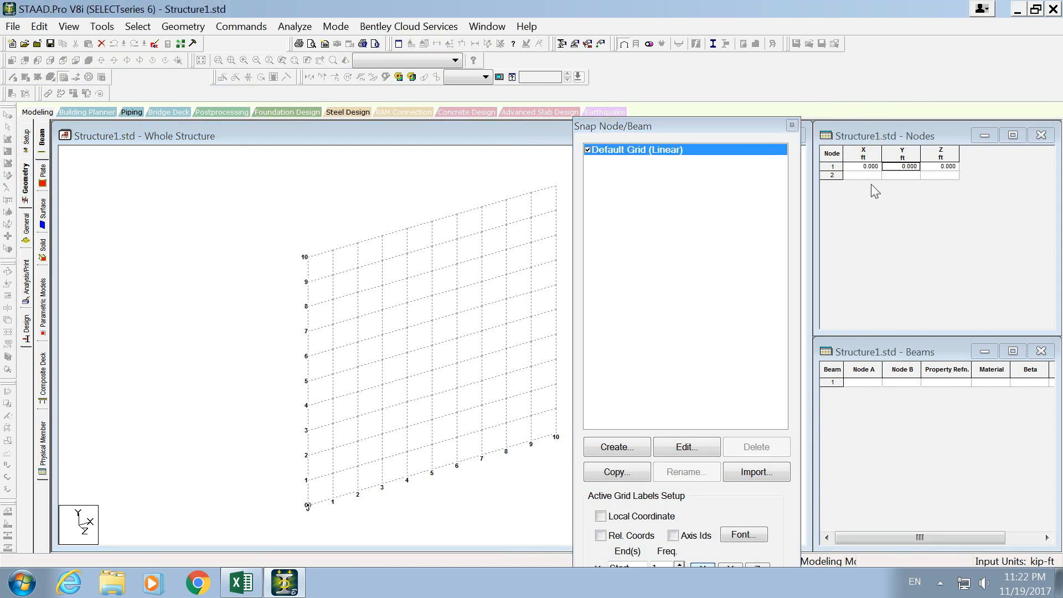
key("alt+Tab")
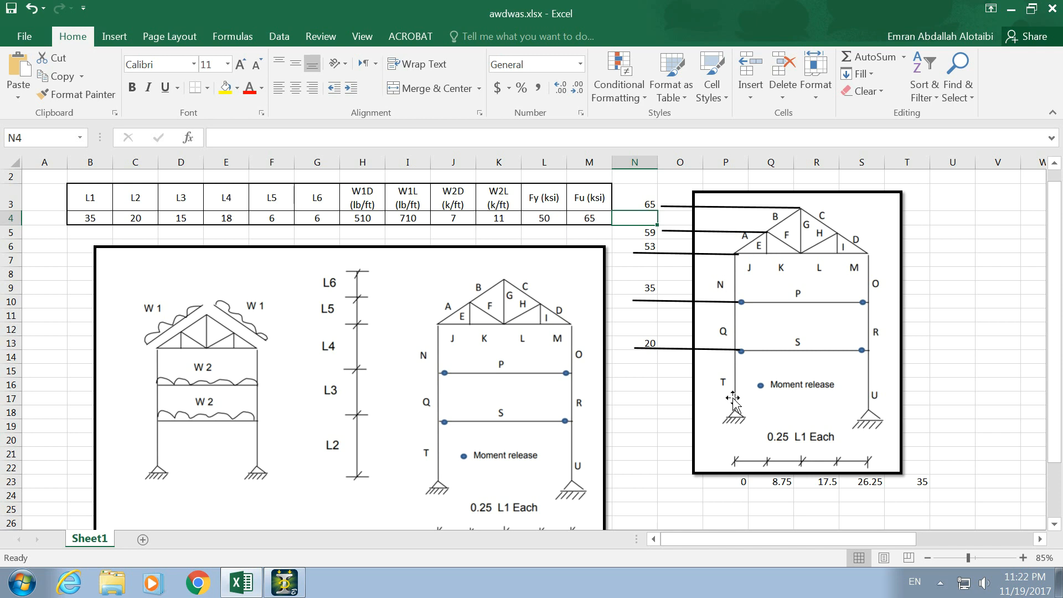
key("alt+Tab")
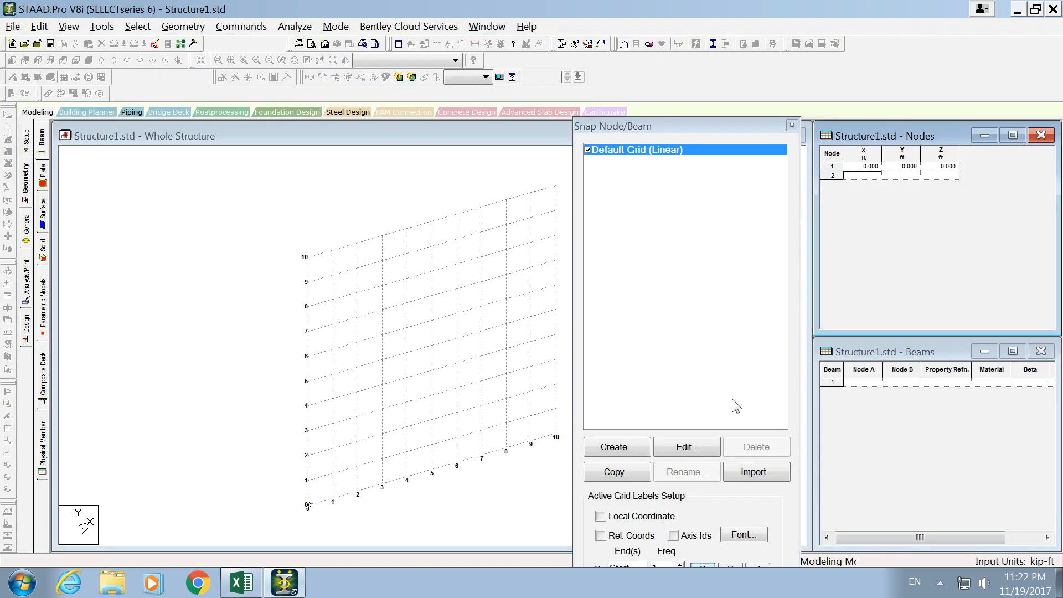
left_click(904, 175)
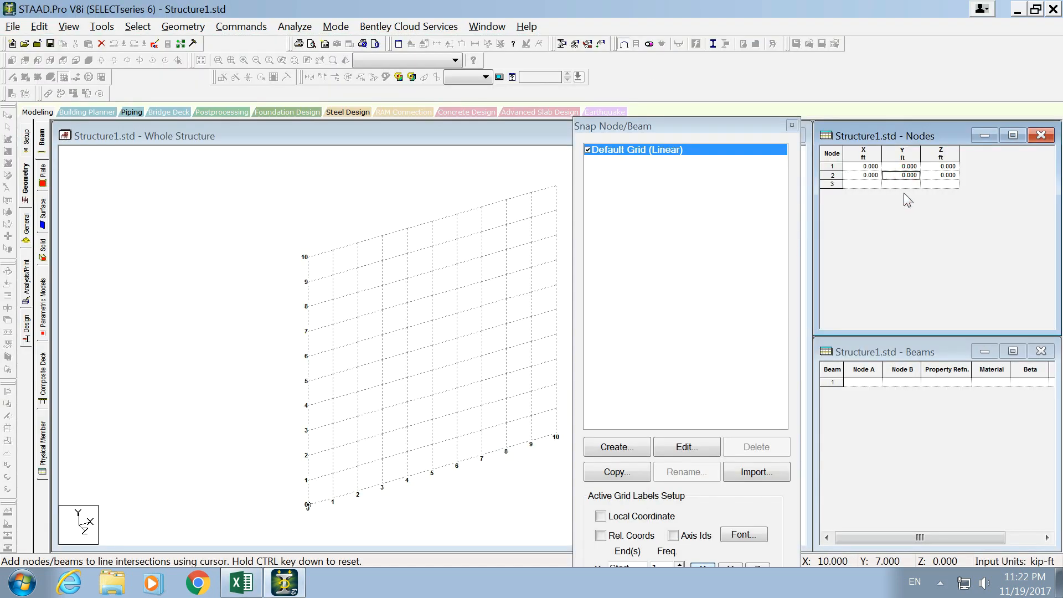
type("20")
- Add node 3 at X 0, Y 35 ft and node 4 at X 0, Y 53 ft, using the spreadsheet heights
left_click(872, 182)
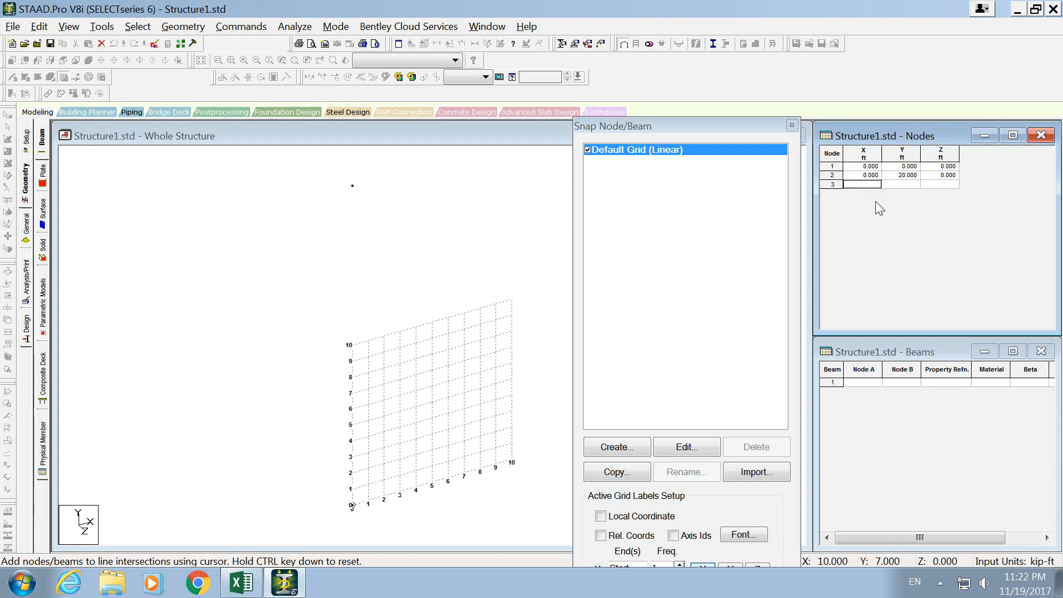
type("0")
left_click(887, 184)
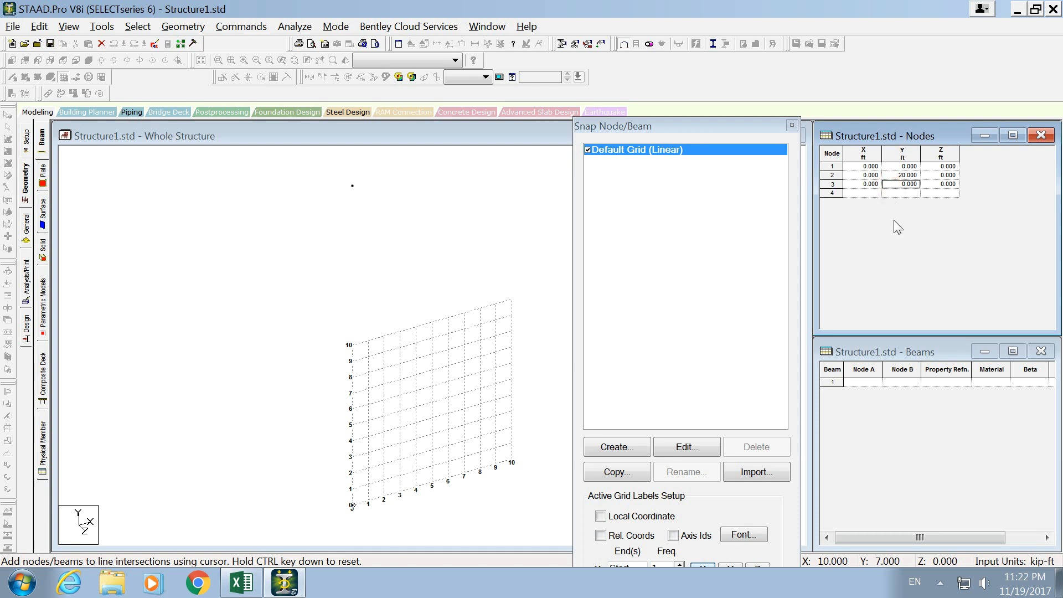
type("35")
left_click(867, 193)
type("0")
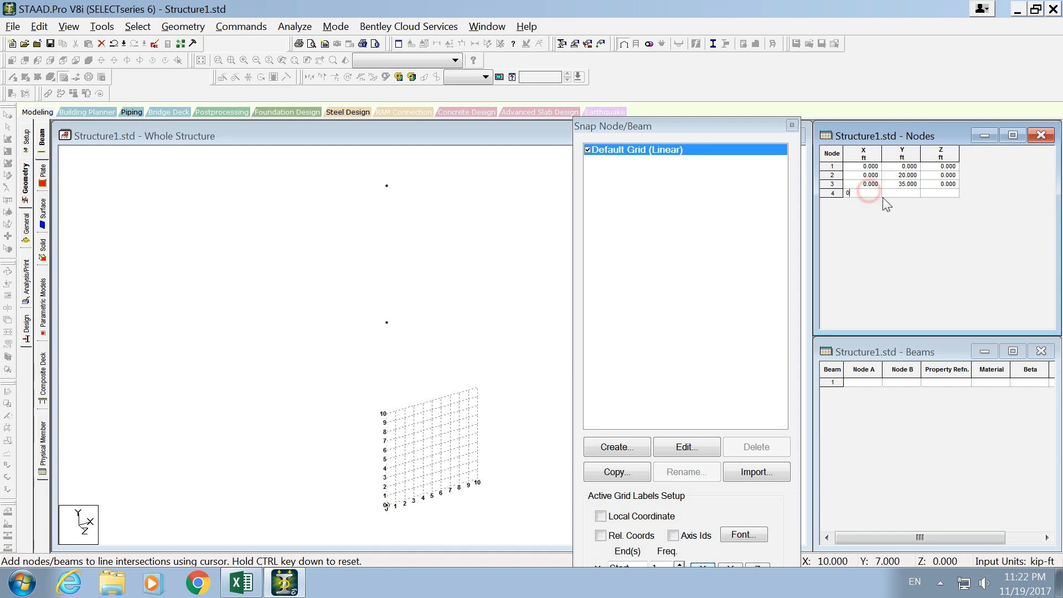
key("alt+Tab")
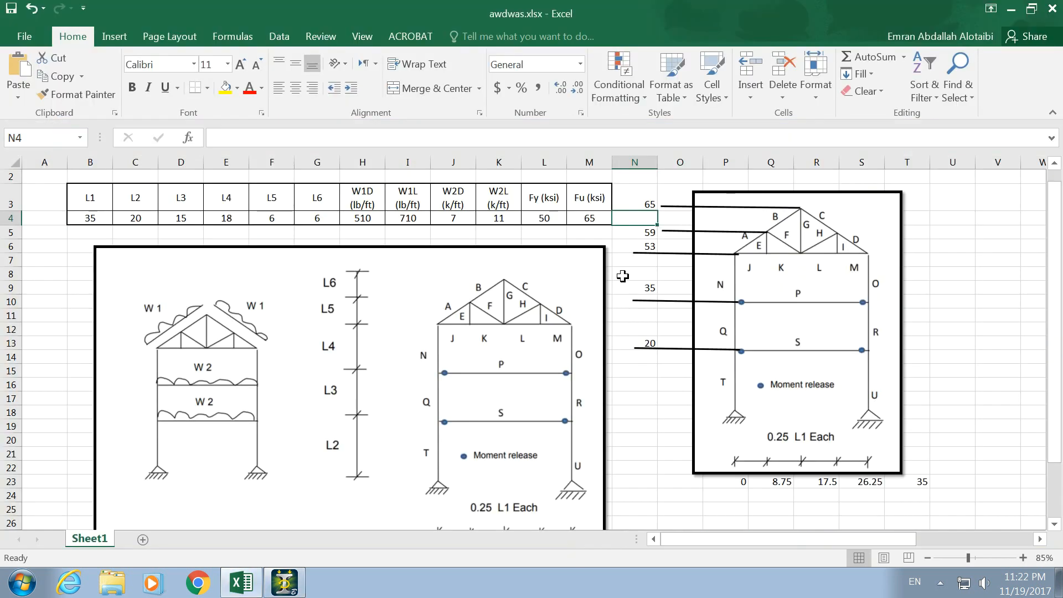
key("alt+Tab")
type("53")
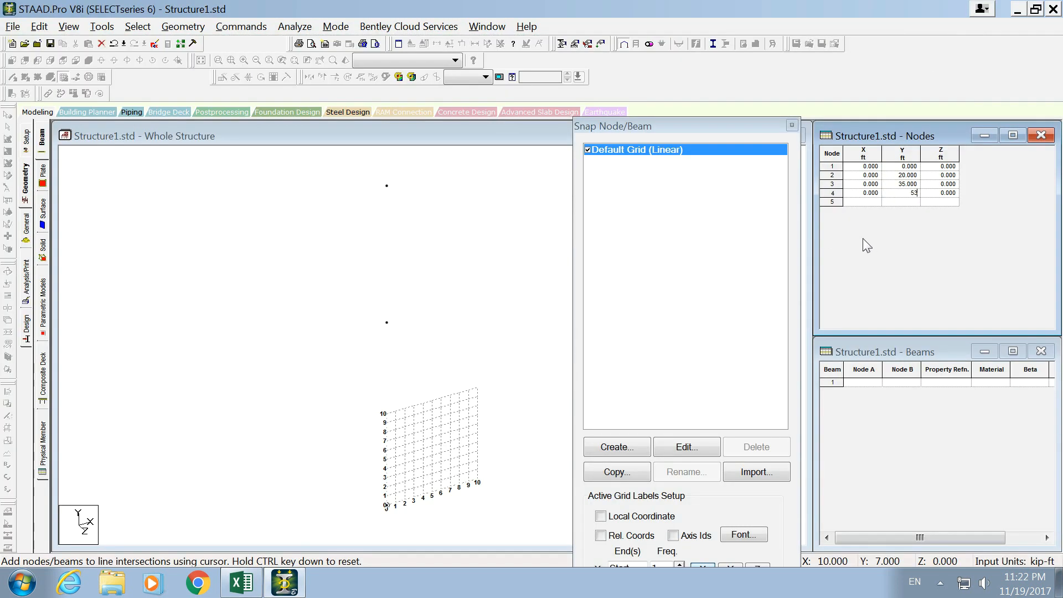
- Add node 5 at X 0, Y 59 ft and compare it with the frame diagram in the spreadsheet
left_click(902, 201)
type("59.000")
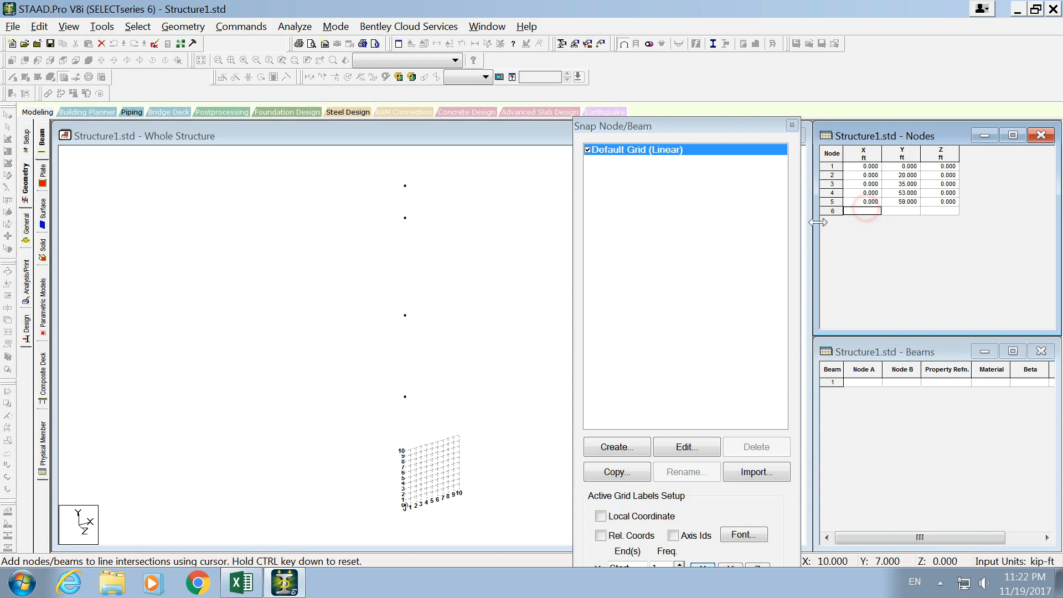
key("alt+Tab")
key("alt+Tab")
key("alt+Tab")
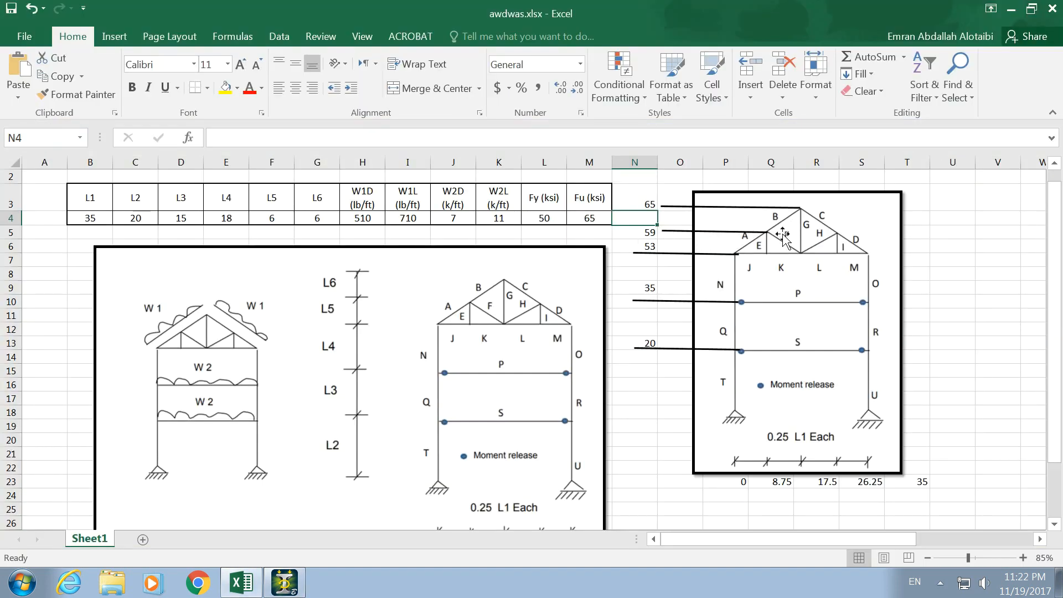
key("alt+Tab")
- Set node 5's Y coordinate to 20 ft and add nodes 6 and 7 with Y values of 35 and 53 ft
left_click(901, 201)
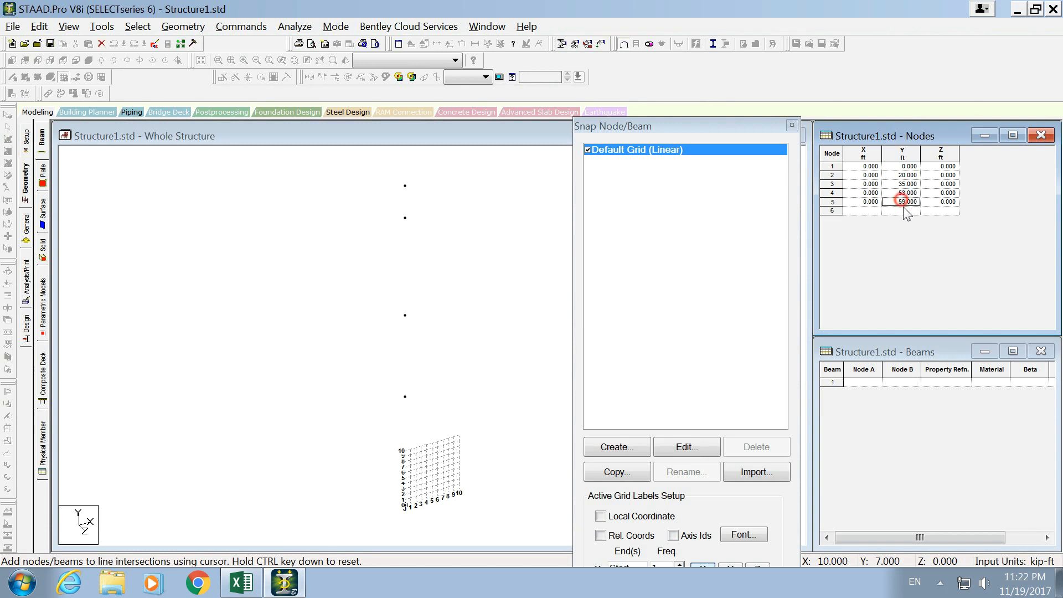
left_click(886, 205)
left_click(889, 202)
key("alt+Tab")
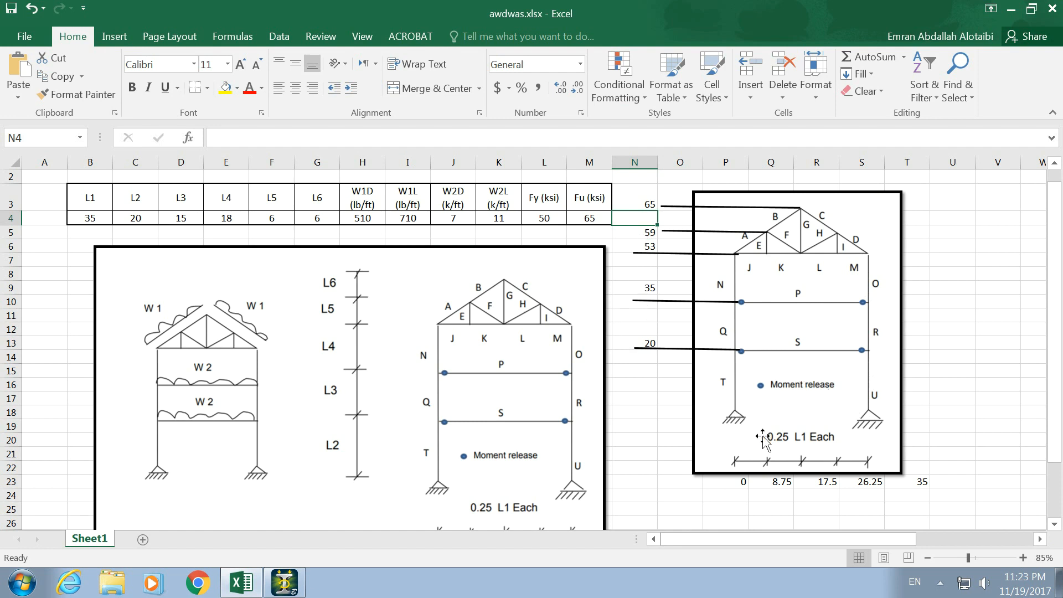
left_click(926, 479)
key("alt+Tab")
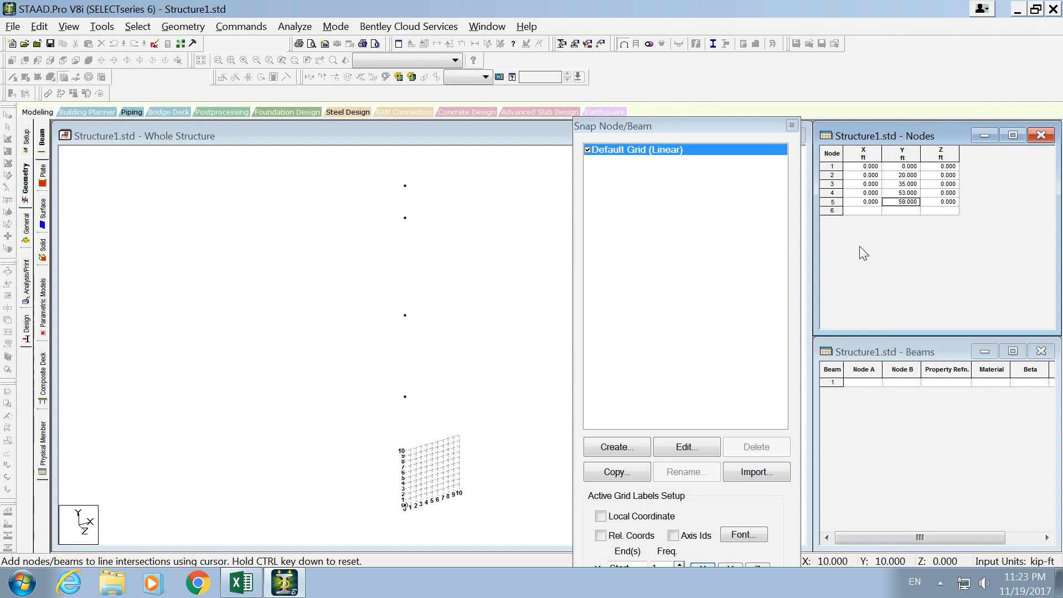
type("5")
key("Return")
type("35")
key("Return")
type("53")
key("Return")
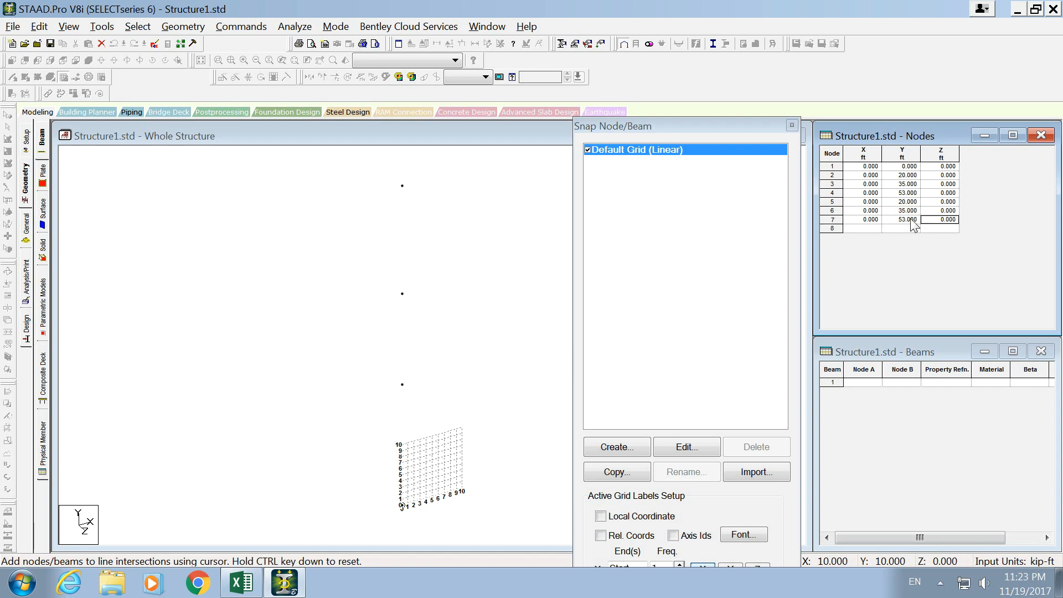
- Set the X coordinate of nodes 5, 6 and 7 to 35 ft
left_click(868, 201)
left_click(873, 202)
type("35")
key("Return")
type("35")
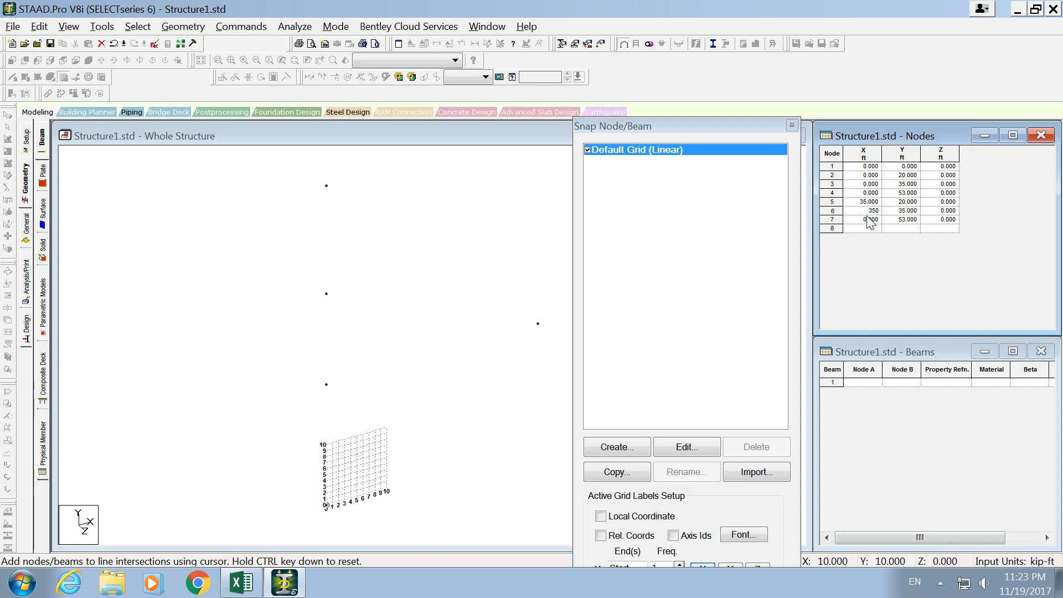
key("Return")
left_click(869, 219)
type("35")
key("Return")
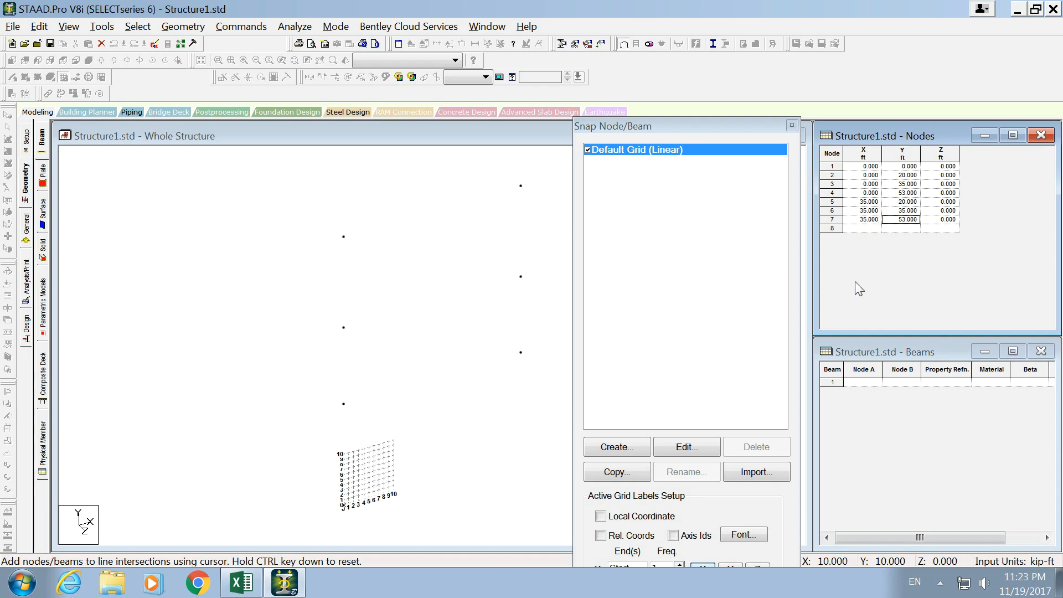
- Add node 8 at X 35 ft, Y 0 as the base of the second column
left_click(867, 228)
left_click(867, 228)
left_click(883, 228)
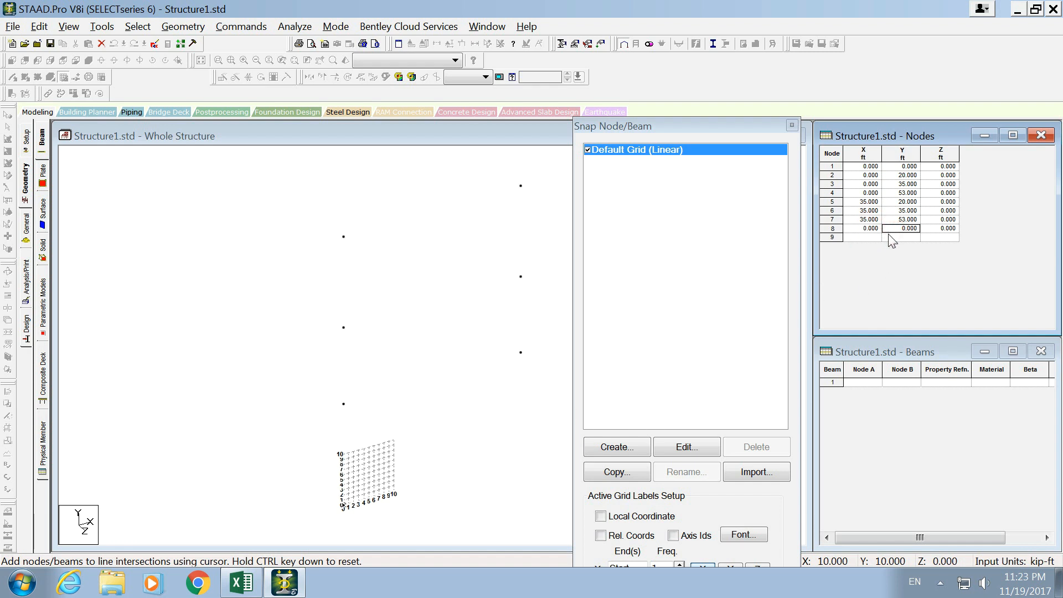
type("35")
left_click(872, 227)
type("35")
left_click(892, 231)
type("0")
left_click(867, 238)
- Look up the first truss joint on the Excel frame diagram and add it in STAAD.Pro as node 9 at X 8.75, Y 59 ft
key("alt+Tab")
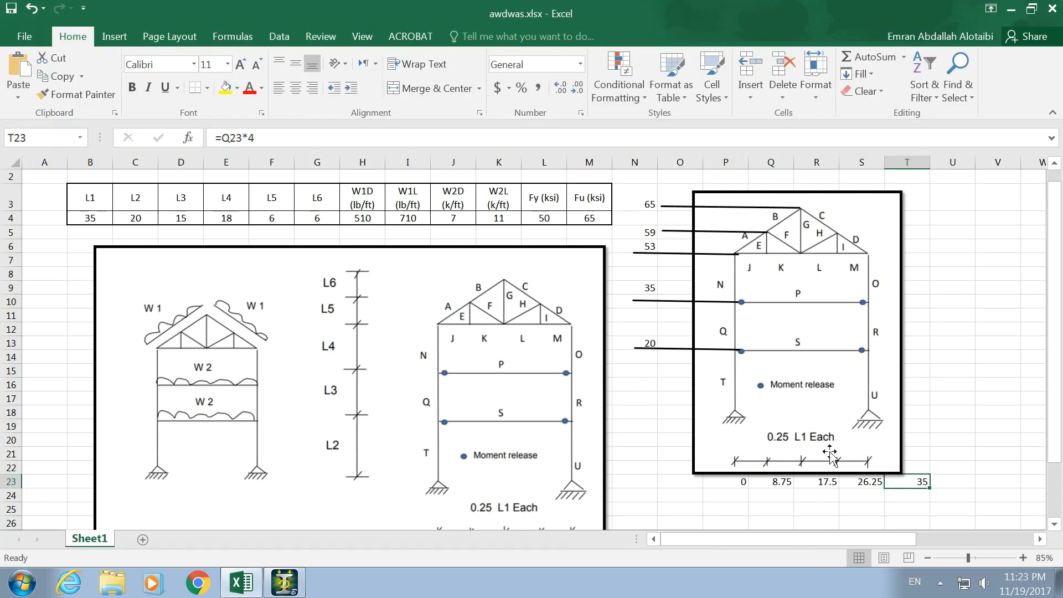
left_click(861, 421)
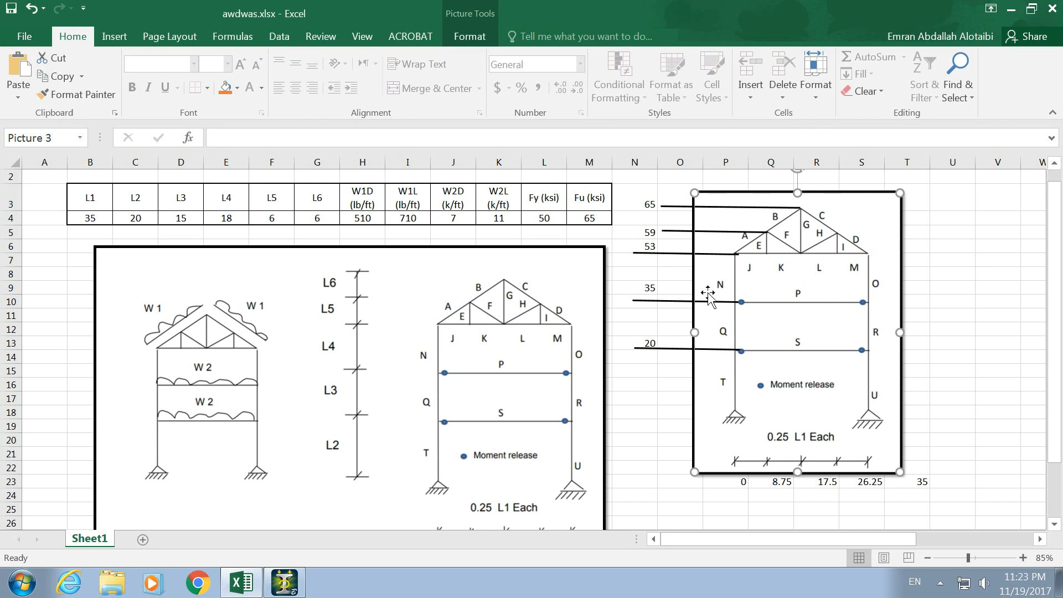
left_click(650, 229)
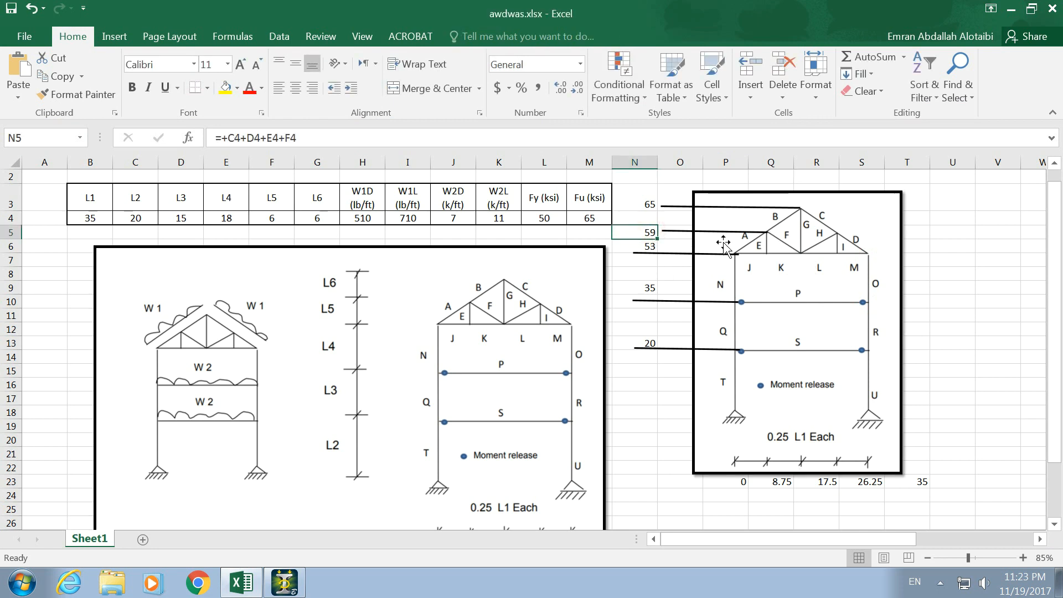
left_click(778, 481)
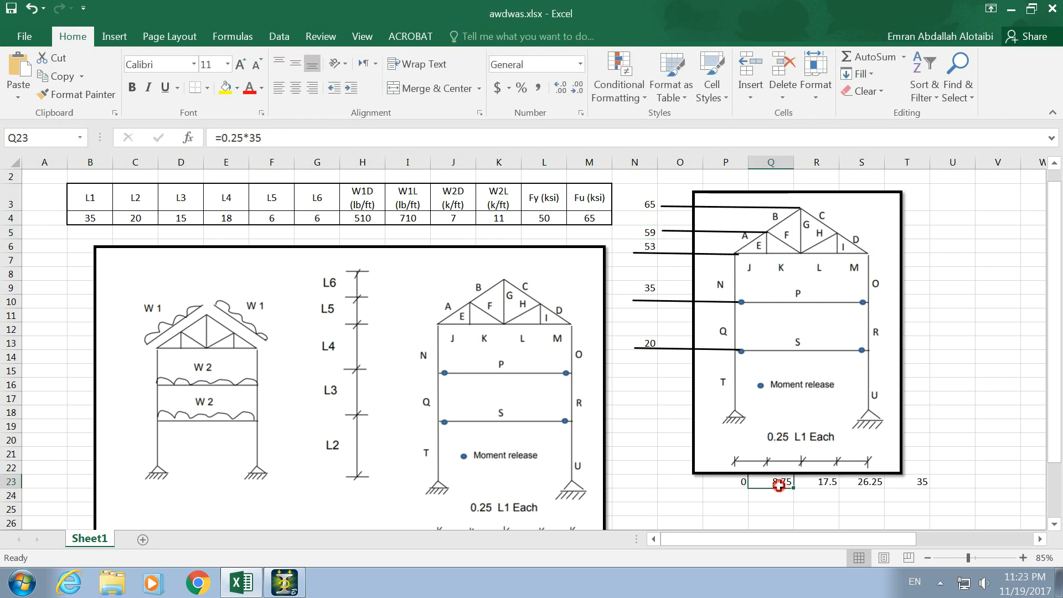
key("alt+Tab")
type("8.7")
key("Tab")
type("50")
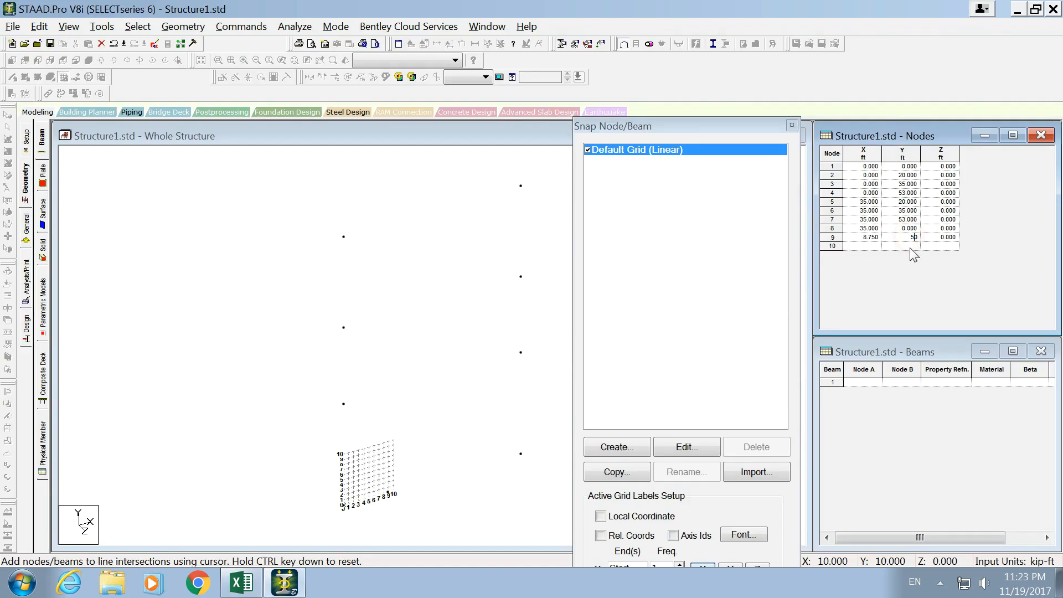
key("Tab")
- Check the bottom-chord joint below it in the spreadsheet and add node 10 at X 8.75, Y 53 ft
key("alt+Tab")
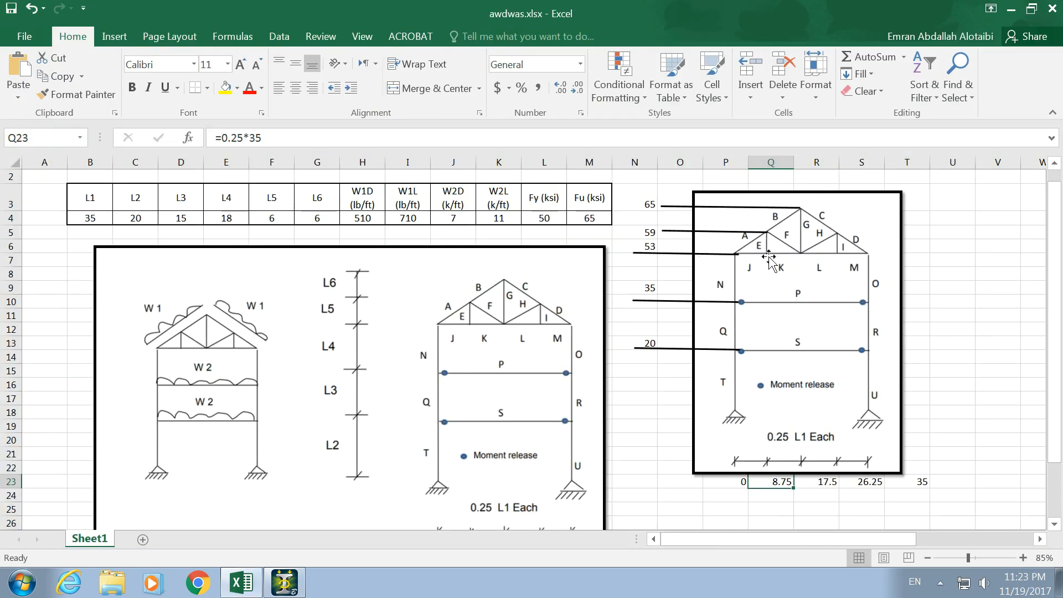
key("alt+Tab")
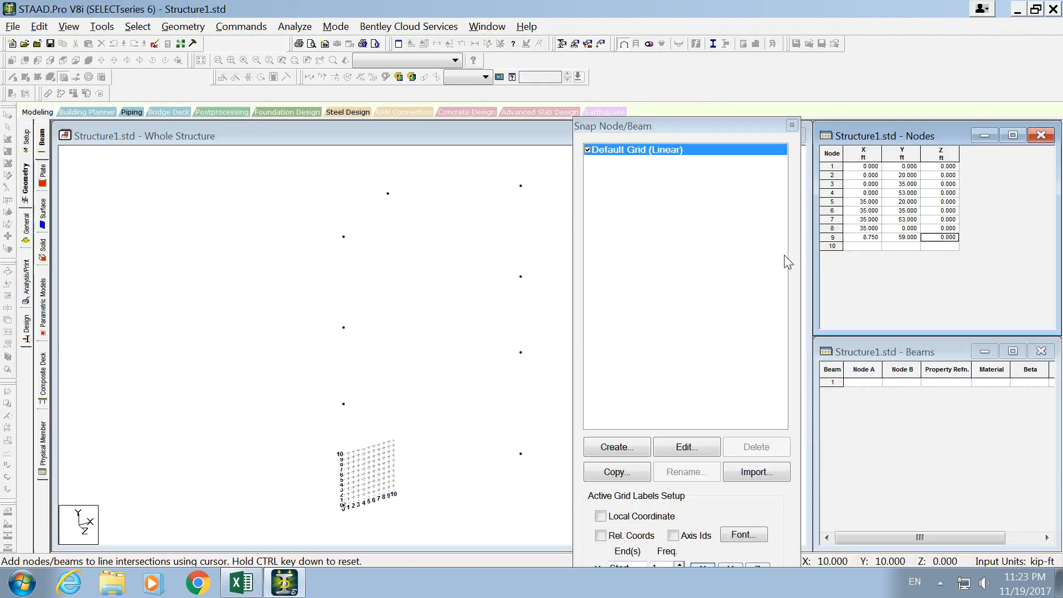
left_click(869, 246)
type("8")
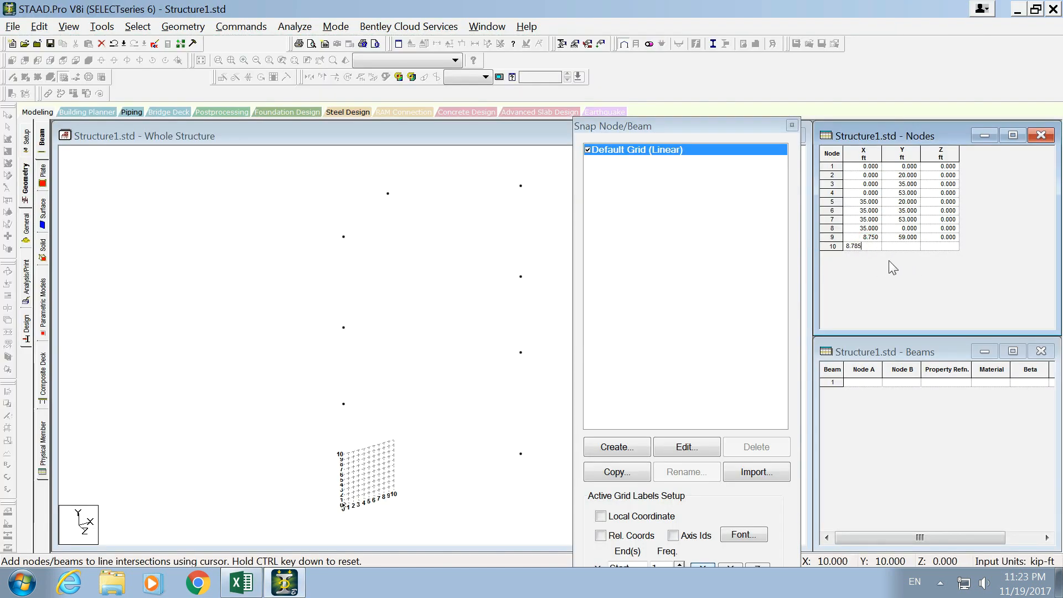
type(".75")
key("Tab")
type("53")
left_click(874, 255)
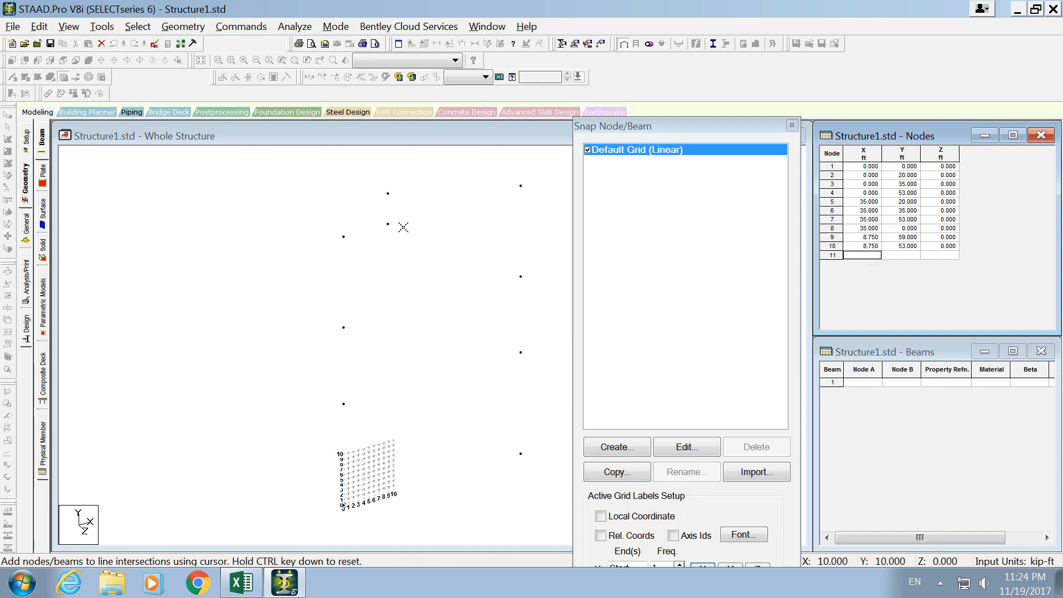
- Look up the middle bottom-chord joint in the spreadsheet and add node 11 at X 17.5, Y 53 ft
key("alt+Tab")
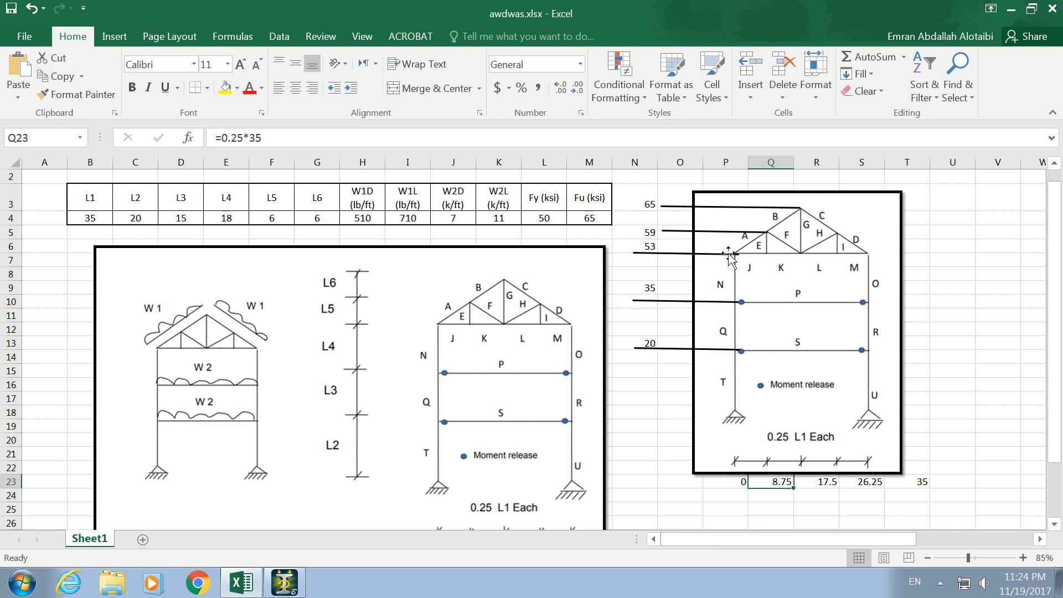
left_click(803, 470)
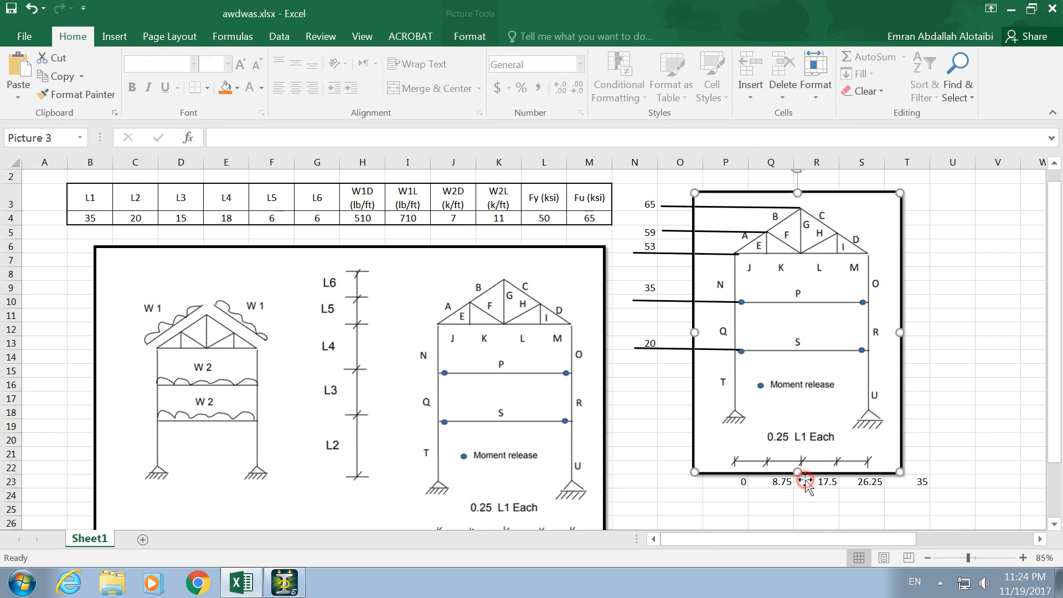
left_click(659, 253)
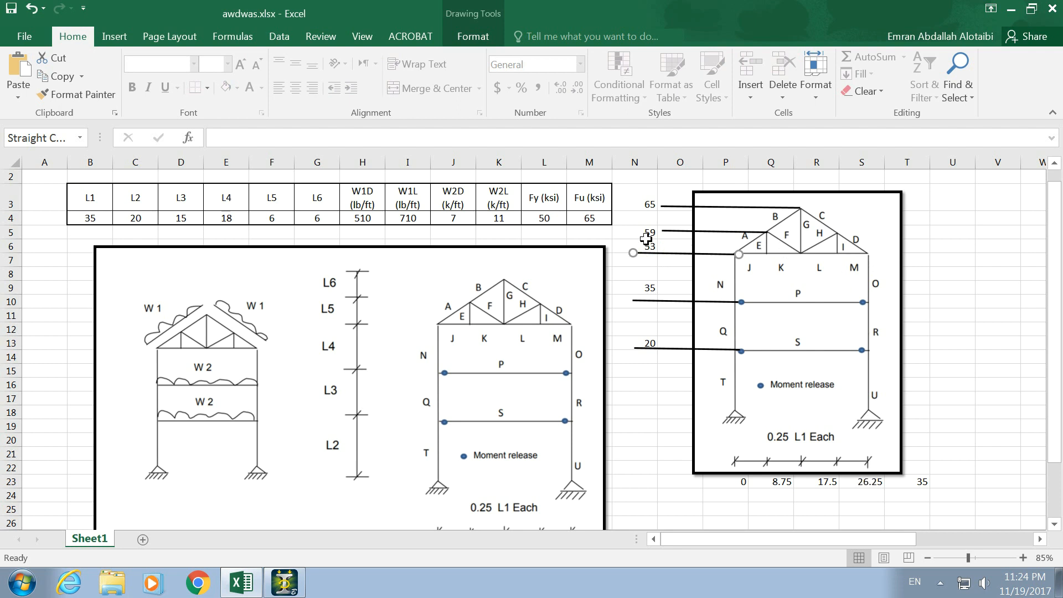
key("alt+Tab")
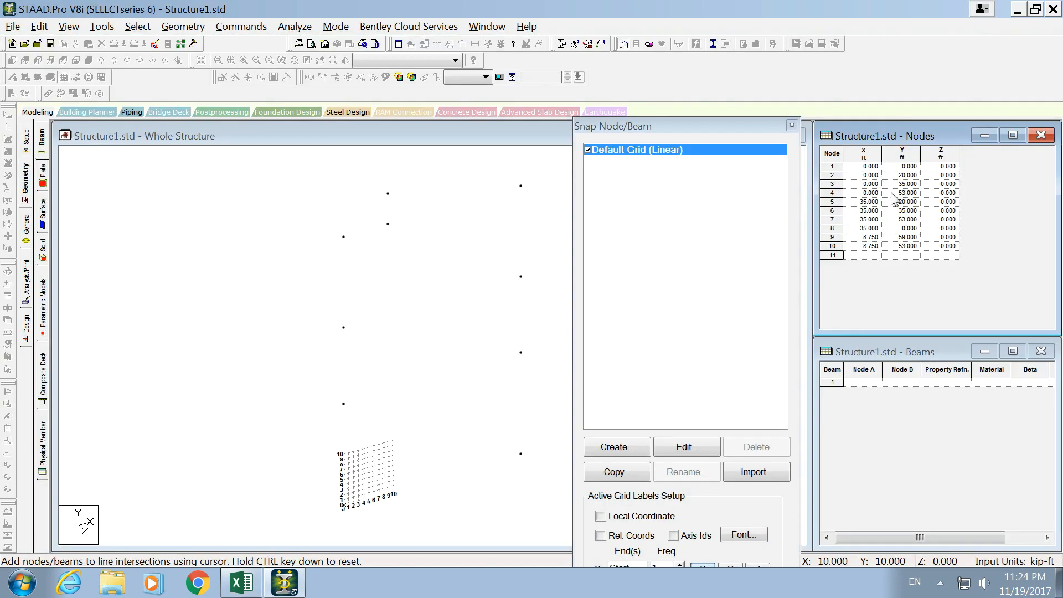
left_click(891, 258)
type("053")
left_click_drag(901, 255, 878, 259)
type("53")
left_click(870, 255)
left_click(870, 257)
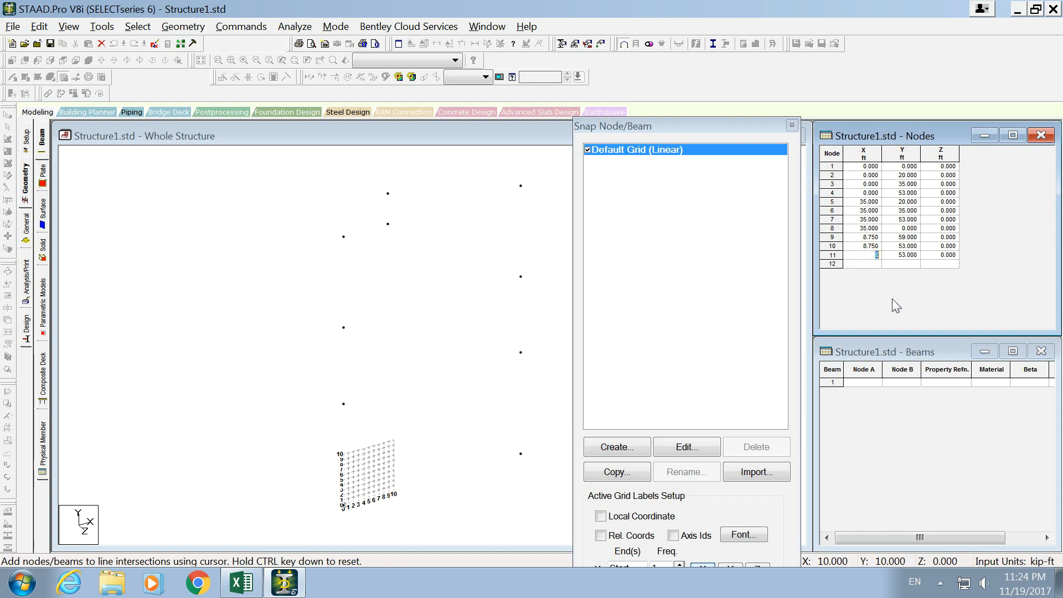
type("17.5")
- Add node 12 at X 26.25, Y 53 ft for the third bottom-chord joint, using the spreadsheet values
left_click(911, 264)
type("53")
left_click(867, 265)
key("alt+space")
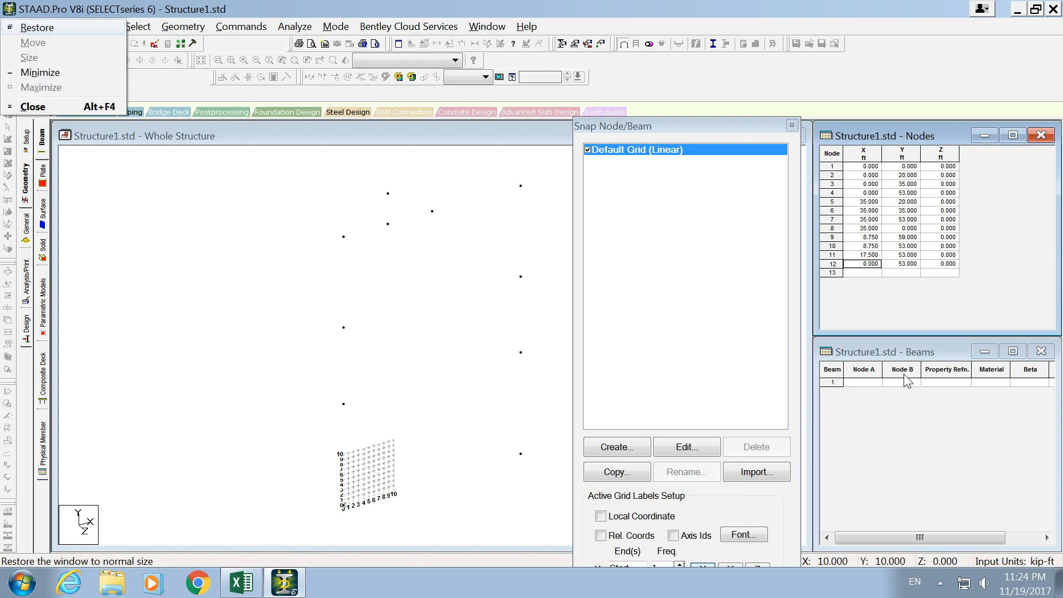
key("alt+Tab")
key("alt+Tab")
type("2")
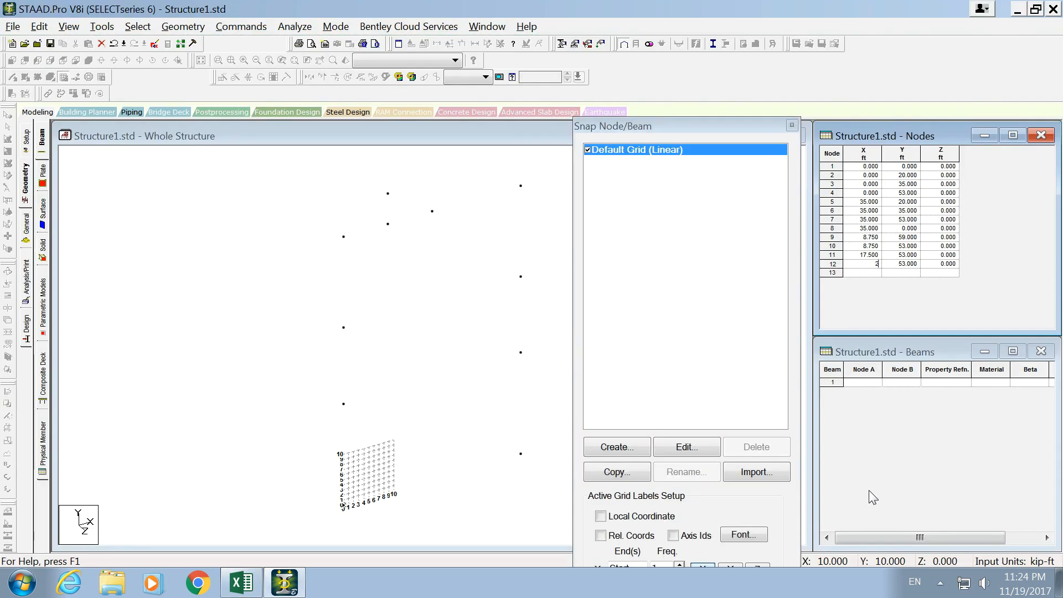
left_click(862, 273)
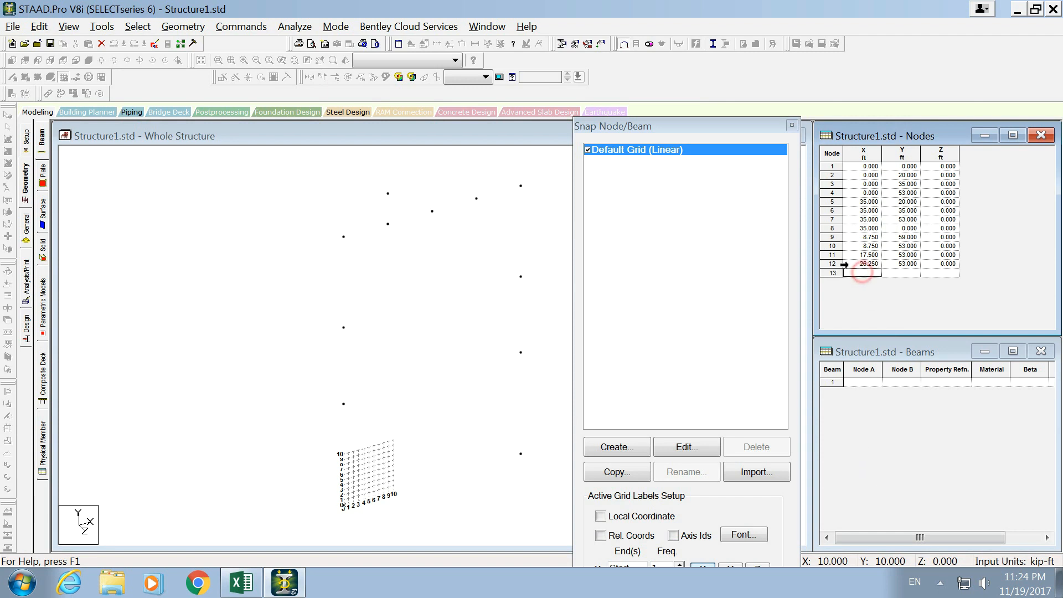
- Look up the upper truss joint on the other roof slope in the spreadsheet and add node 13 at X 26.25, Y 59 ft
key("alt+Tab")
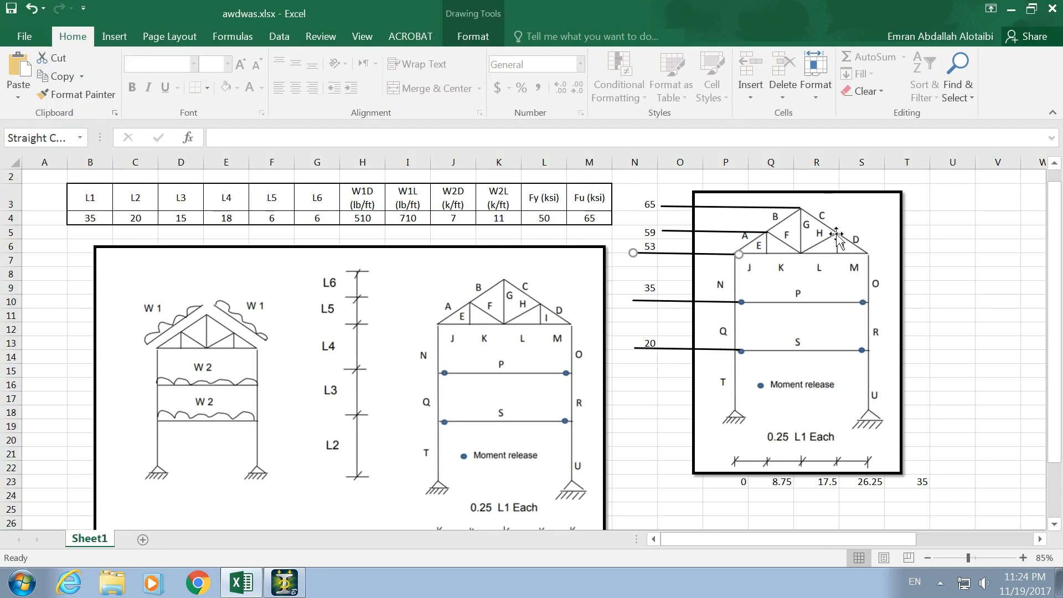
left_click(842, 237)
left_click(642, 233)
left_click(841, 232)
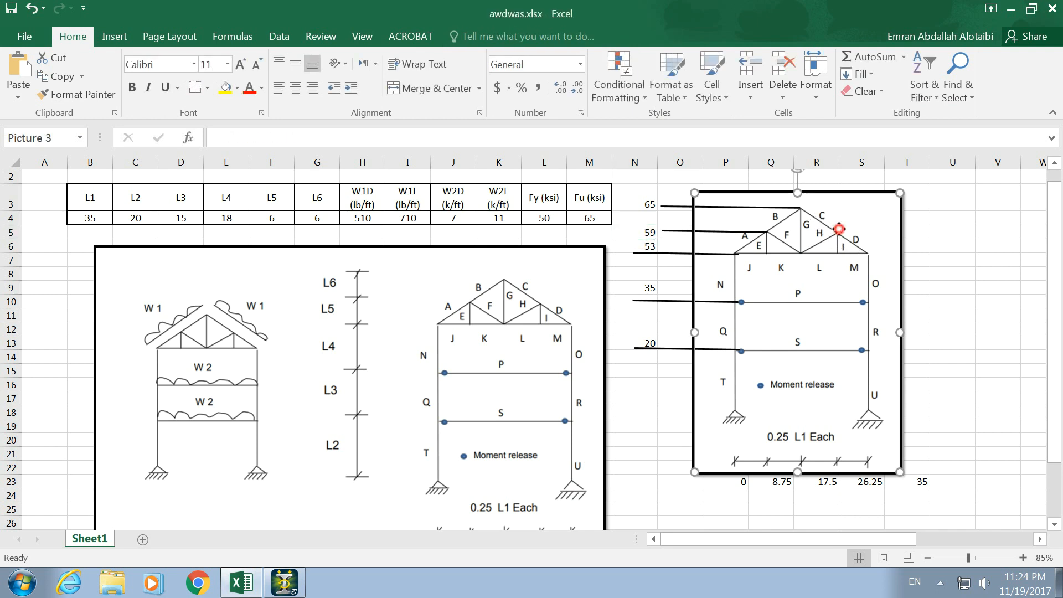
left_click(841, 486)
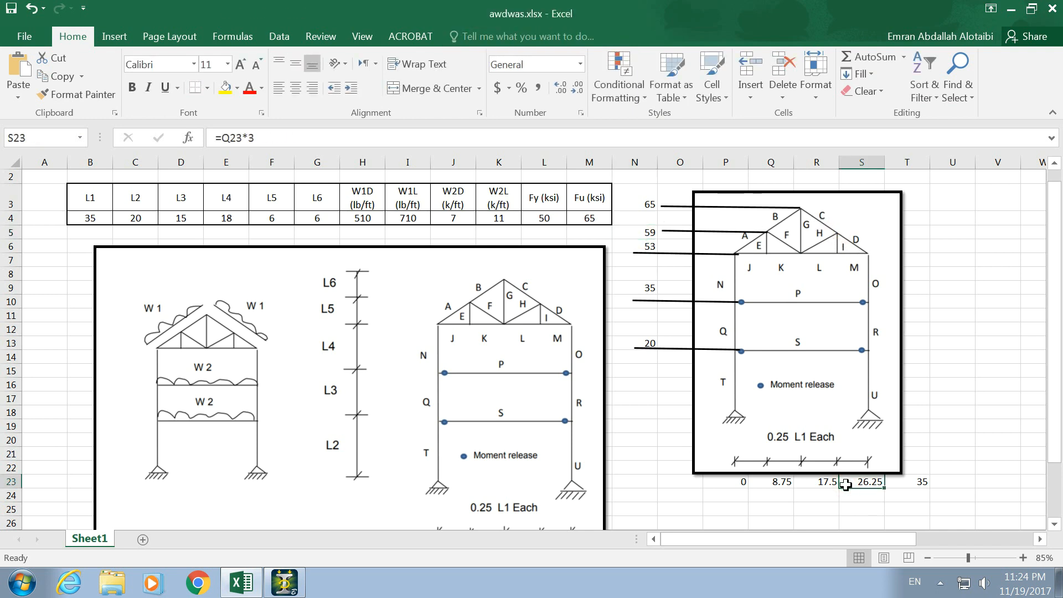
key("alt+Tab")
left_click(902, 273)
type("59")
left_click(869, 274)
type("26")
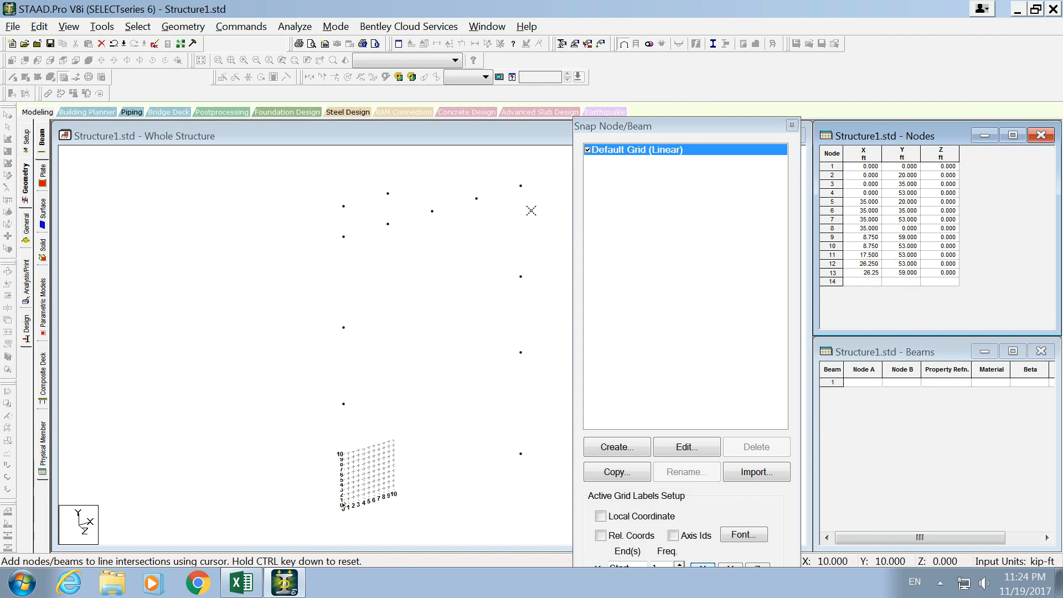
type(".25")
key("Tab")
- Check the roof peak in the spreadsheet and add node 14 at X 17.5, Y 65 ft
key("alt+Tab")
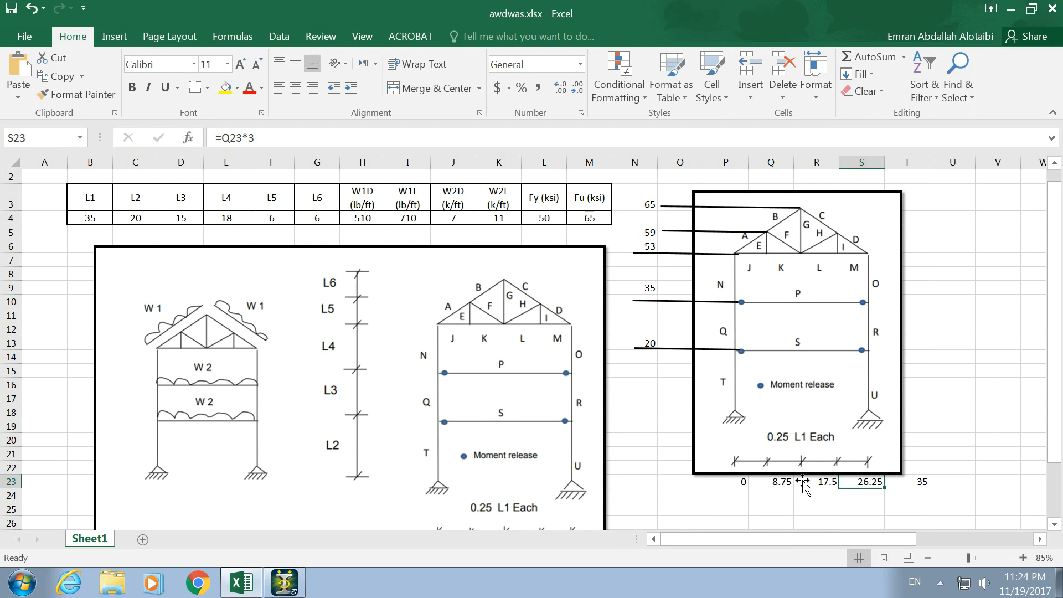
key("alt+Tab")
left_click(866, 281)
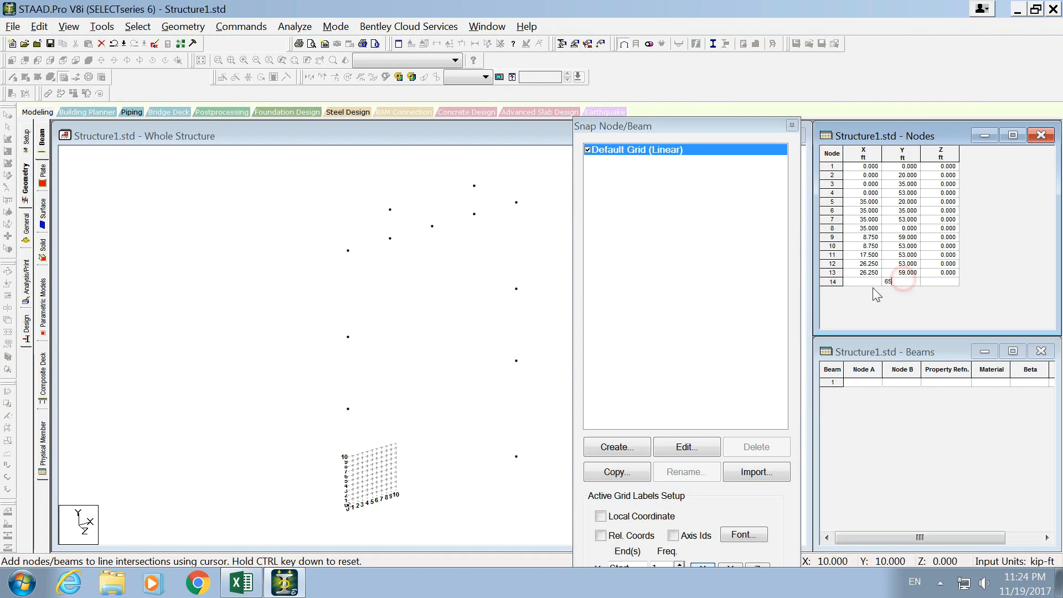
type("0\t65\t0")
type("17")
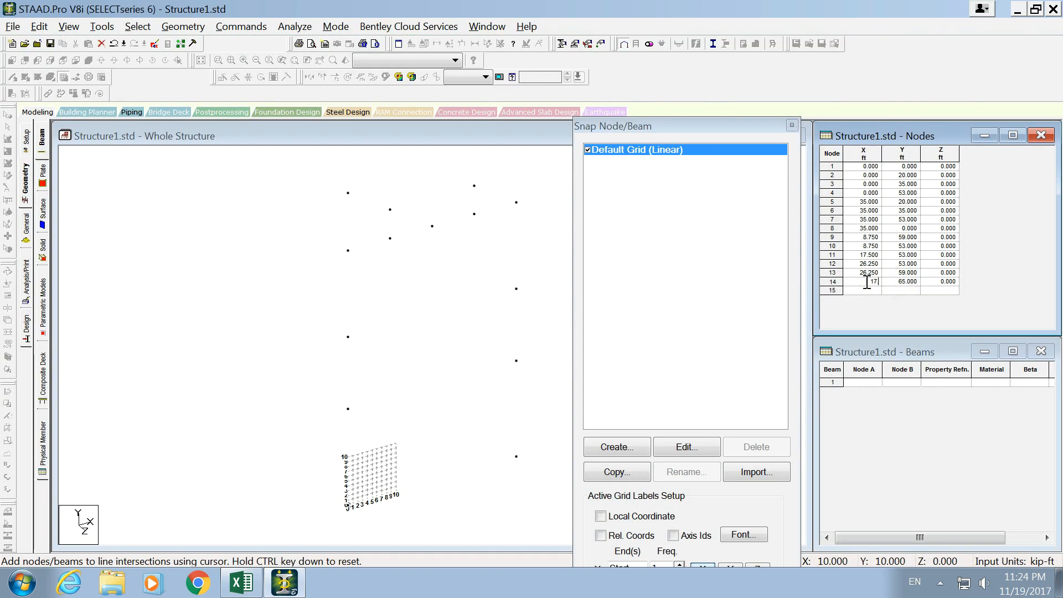
left_click(899, 283)
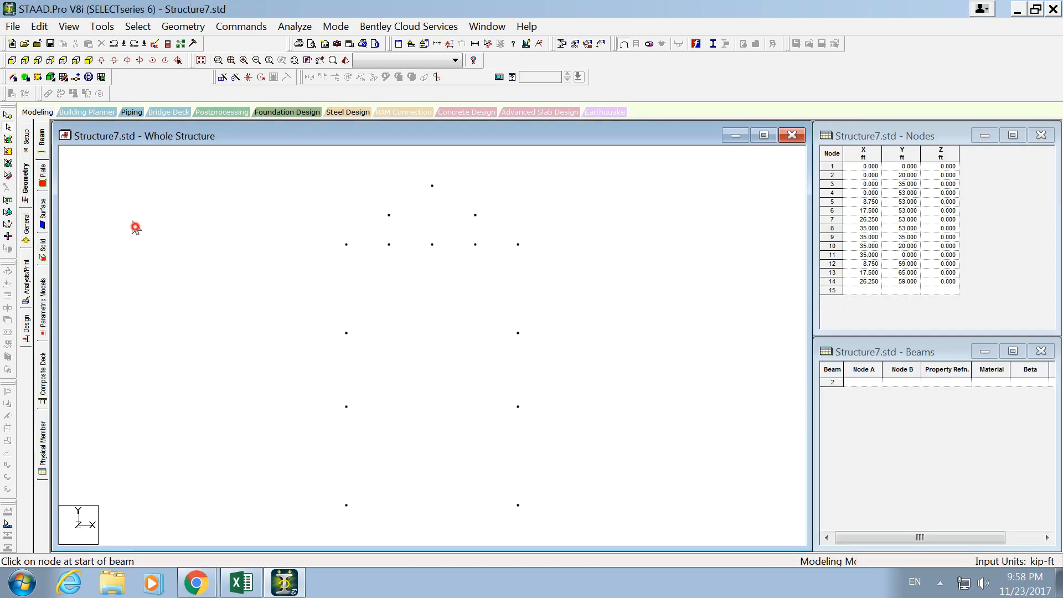
- Draw beams between the nodes for both columns, the roof slopes, the bottom chord, the truss verticals and the right diagonal
left_click(13, 77)
left_click_drag(346, 505, 518, 504)
left_click_drag(517, 244, 388, 244)
left_click_drag(432, 187, 432, 244)
left_click_drag(474, 215, 432, 244)
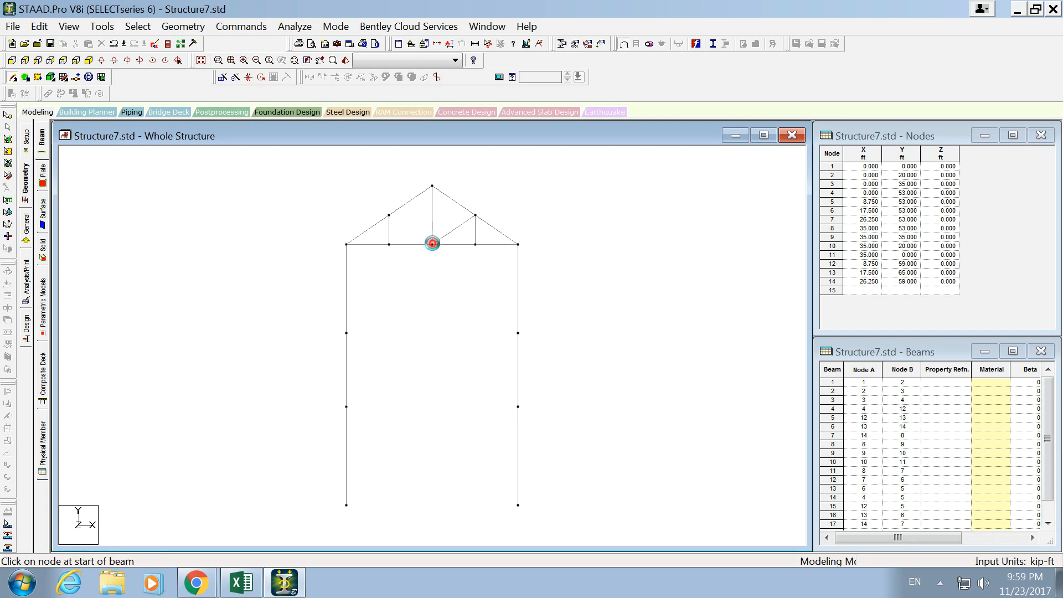
- Decline adding an extra node, draw the left truss diagonal, and connect the columns with horizontal beams at 35 ft and 20 ft
left_click(387, 211)
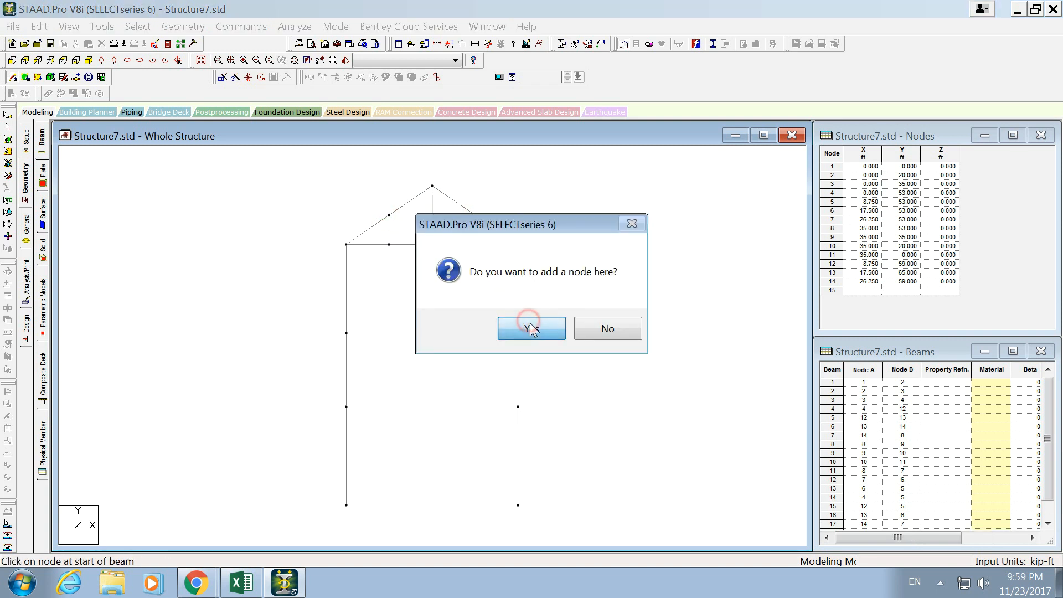
left_click(608, 326)
left_click_drag(389, 215, 431, 244)
left_click_drag(517, 333, 347, 333)
left_click_drag(346, 406, 518, 406)
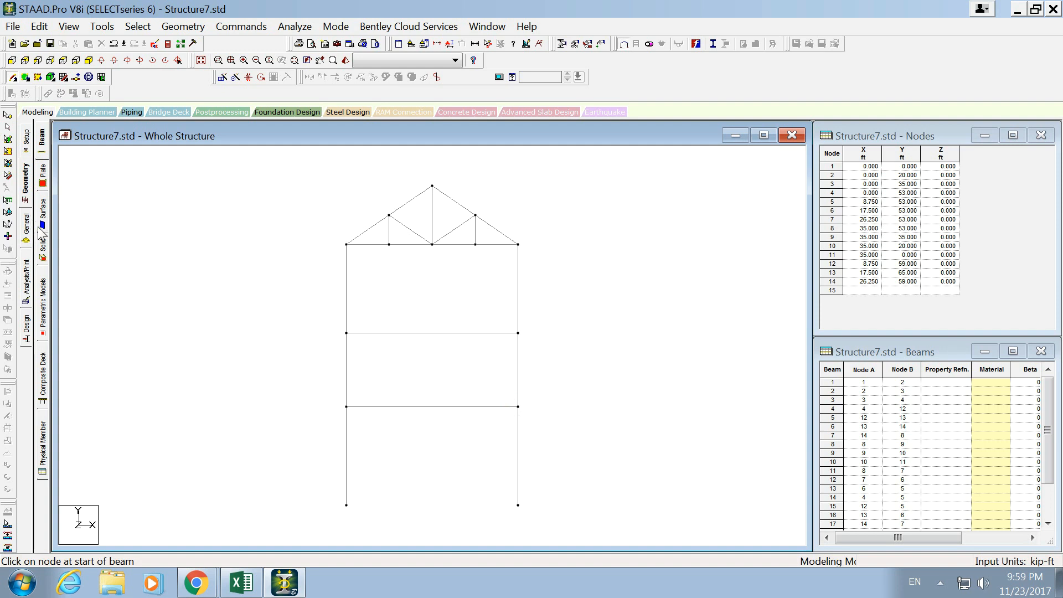
- Open the section properties and select all roof truss members plus the two horizontal floor beams
left_click(26, 227)
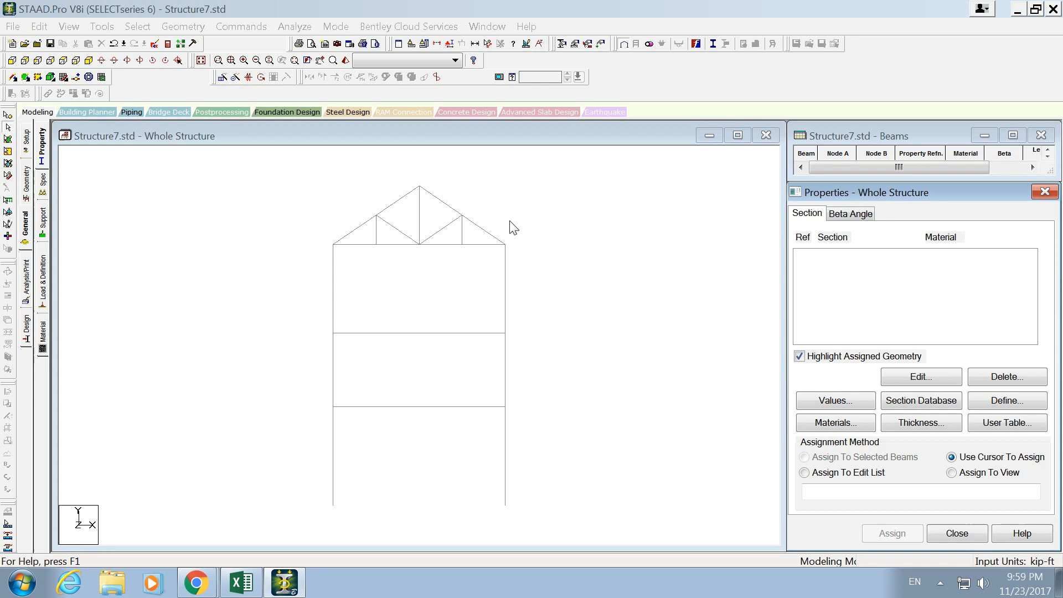
left_click_drag(538, 186, 309, 250)
left_click(425, 332, "ctrl")
left_click(426, 407, "ctrl")
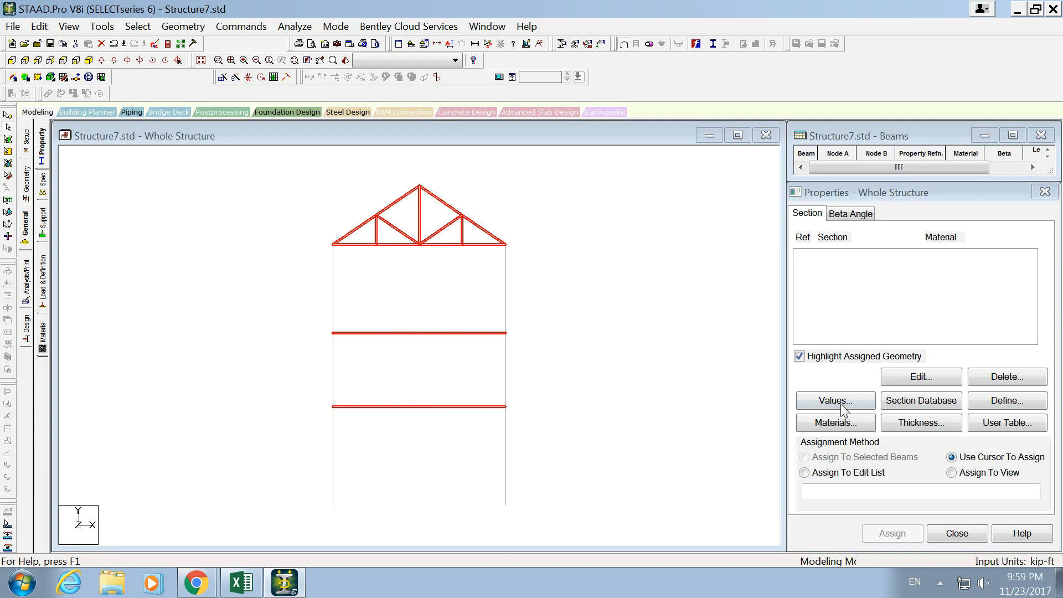
- Assign the American W6X12 single section in steel to the selected roof truss members and floor beams
left_click(918, 399)
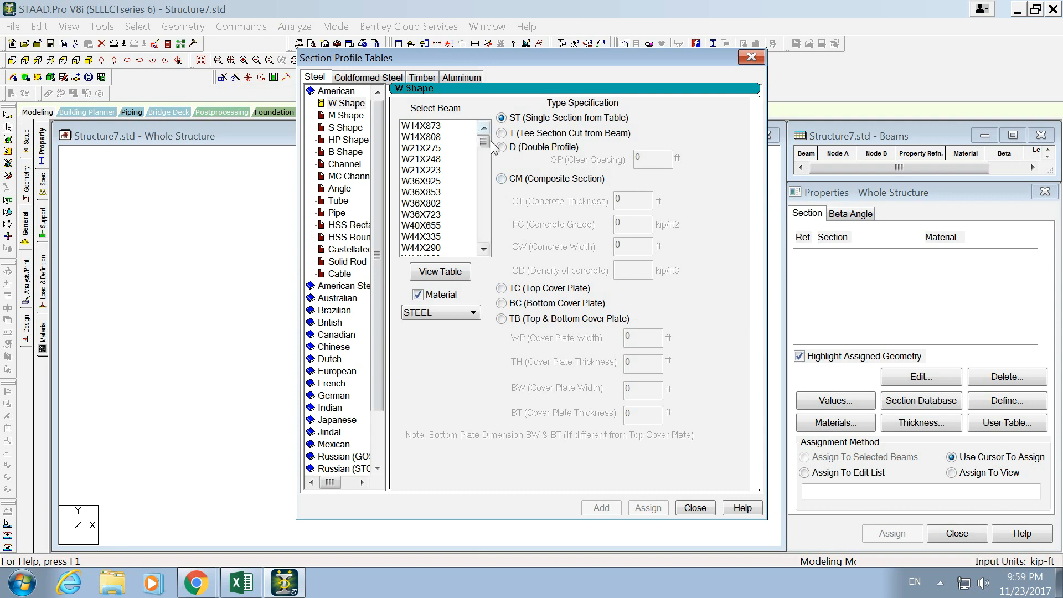
left_click_drag(483, 141, 482, 234)
left_click(451, 170)
left_click(445, 214)
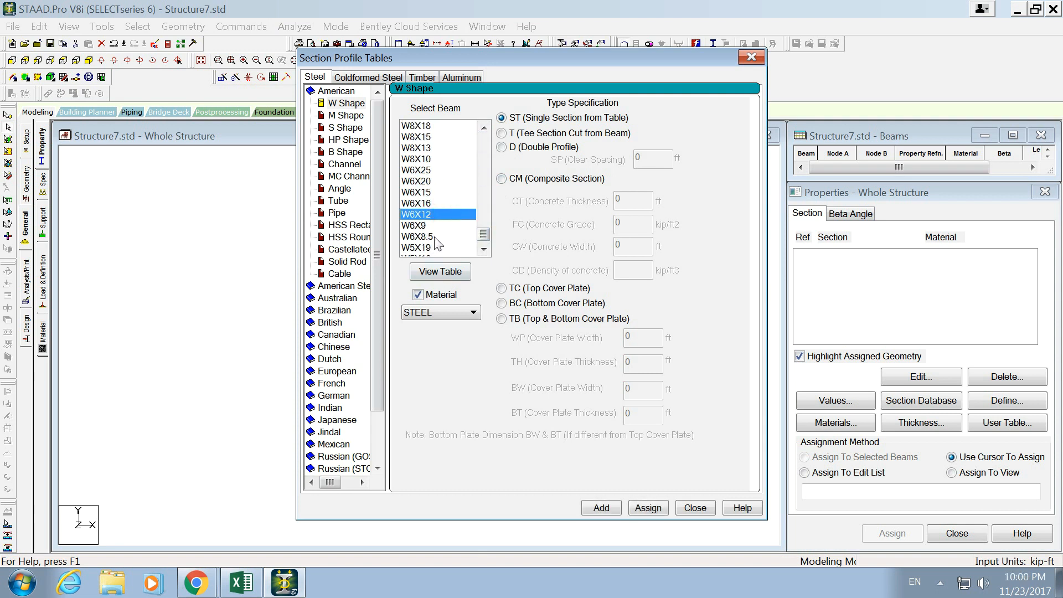
left_click(434, 237)
left_click(425, 205)
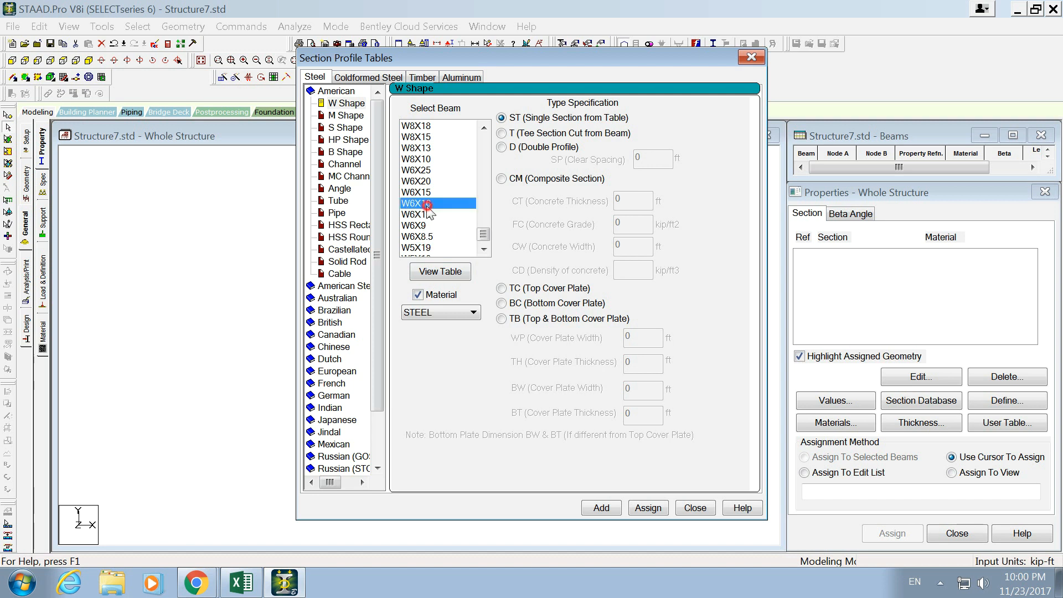
left_click(423, 213)
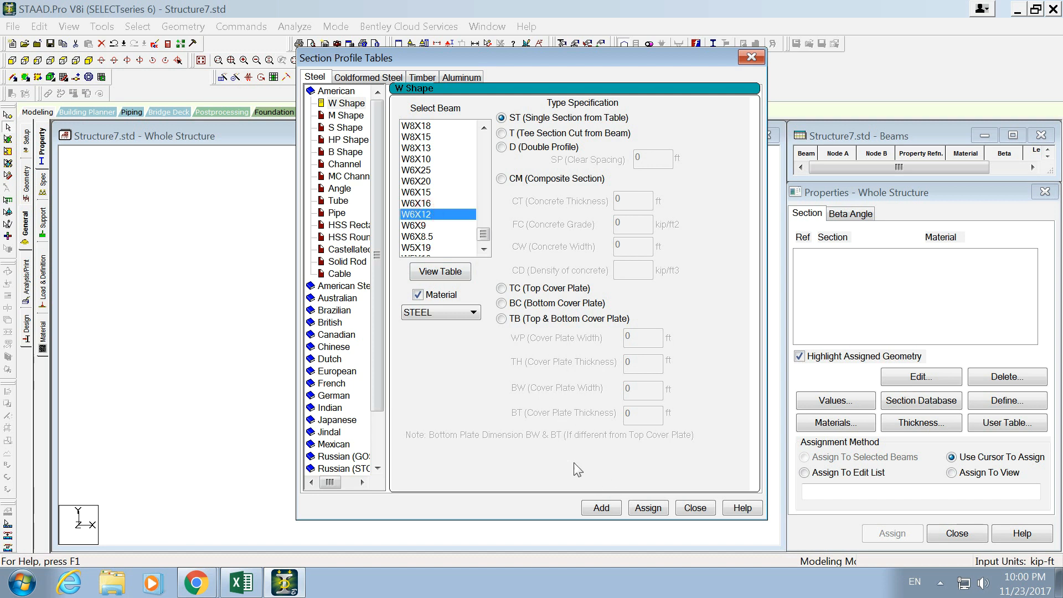
left_click(474, 313)
left_click(426, 323)
left_click(642, 508)
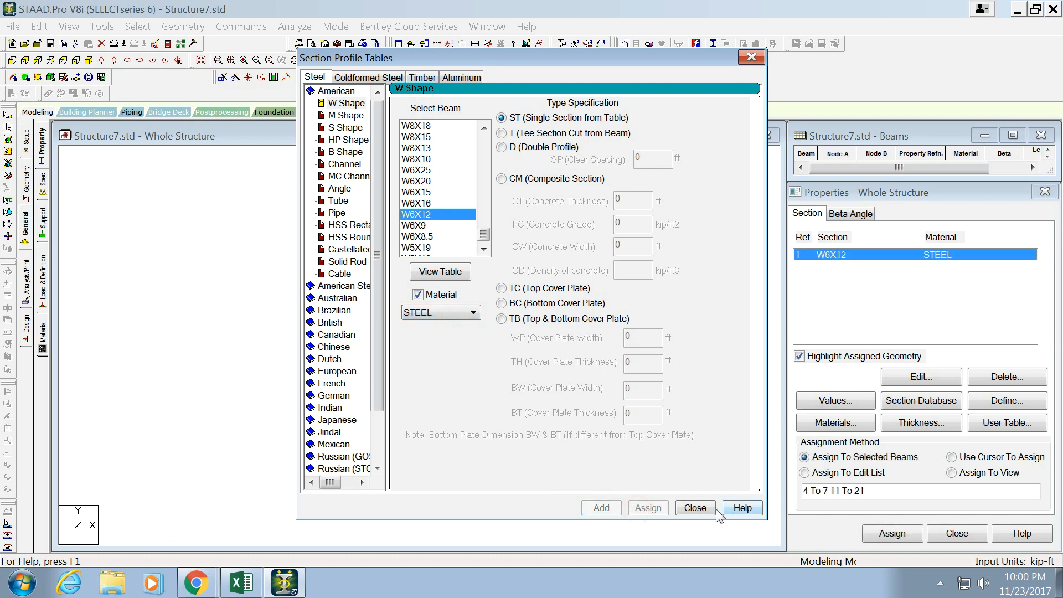
left_click(695, 508)
- Select all six column segments and assign them the American angle L20205 as a single section in steel
left_click(556, 286)
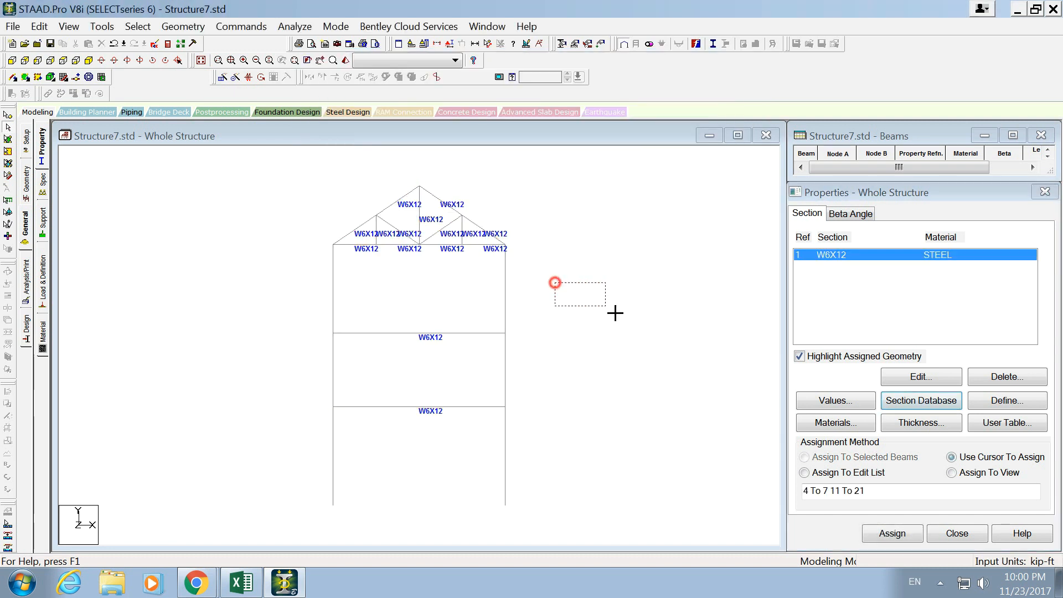
left_click(505, 287)
left_click(505, 350)
left_click(504, 433)
left_click(332, 360)
left_click(333, 315)
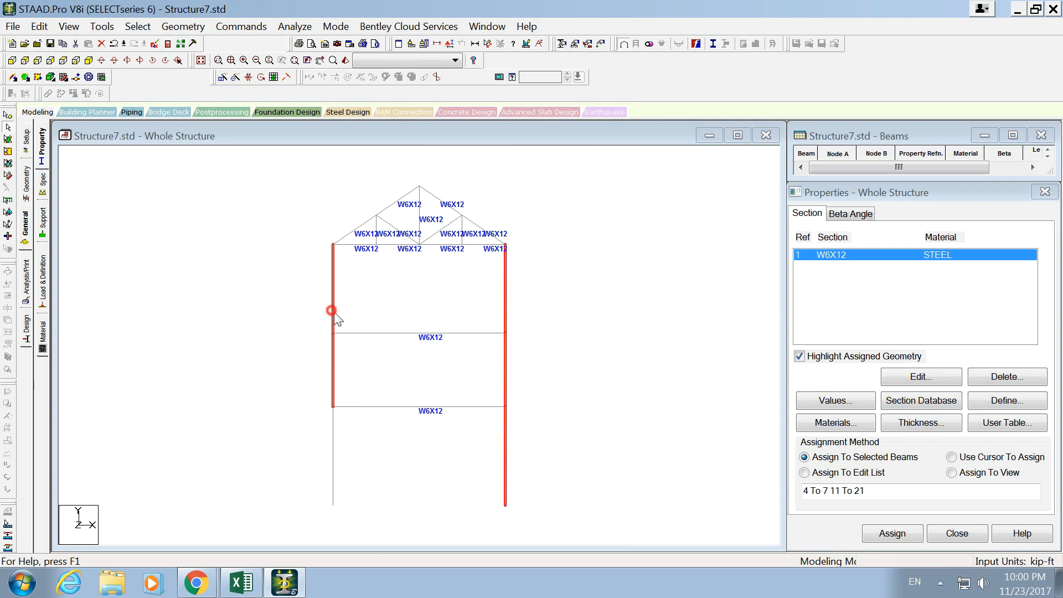
left_click(332, 421)
left_click(921, 401)
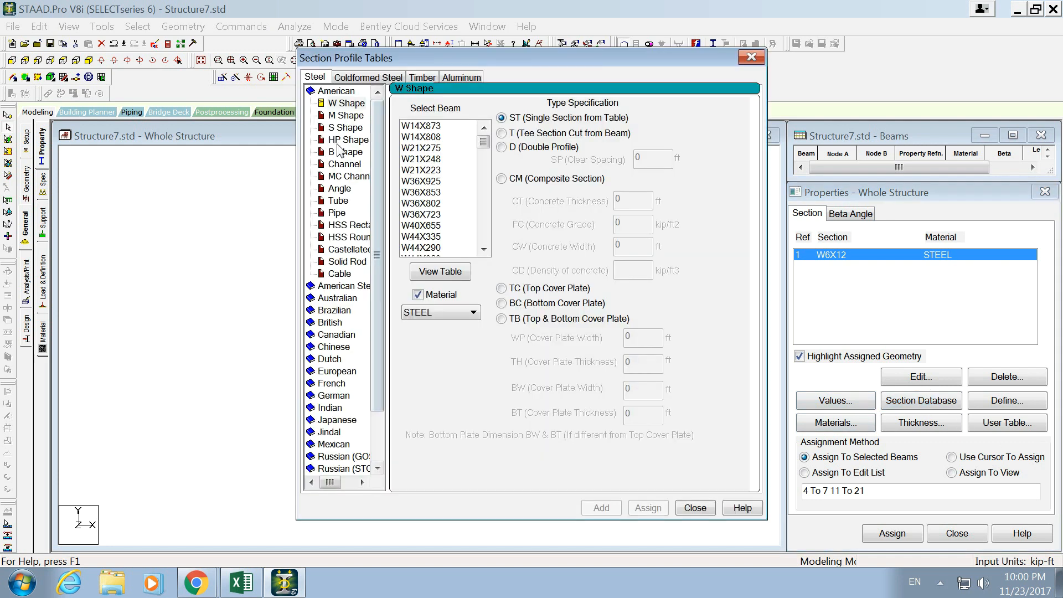
left_click(339, 189)
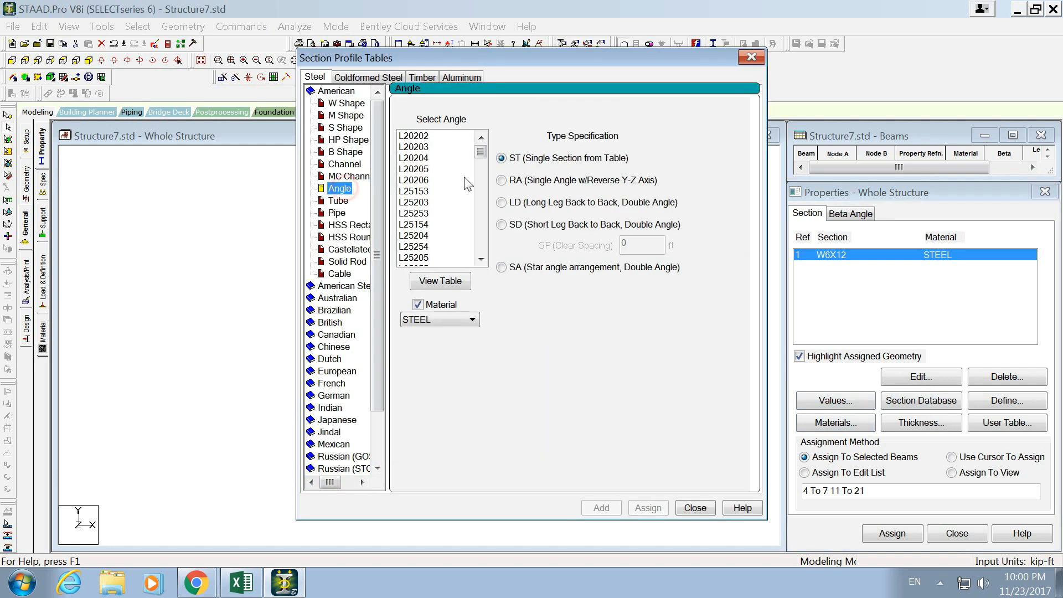
mouse_move(481, 151)
left_mouse_down()
mouse_move(481, 248)
mouse_move(481, 149)
left_mouse_up()
left_click(511, 158)
left_click(423, 169)
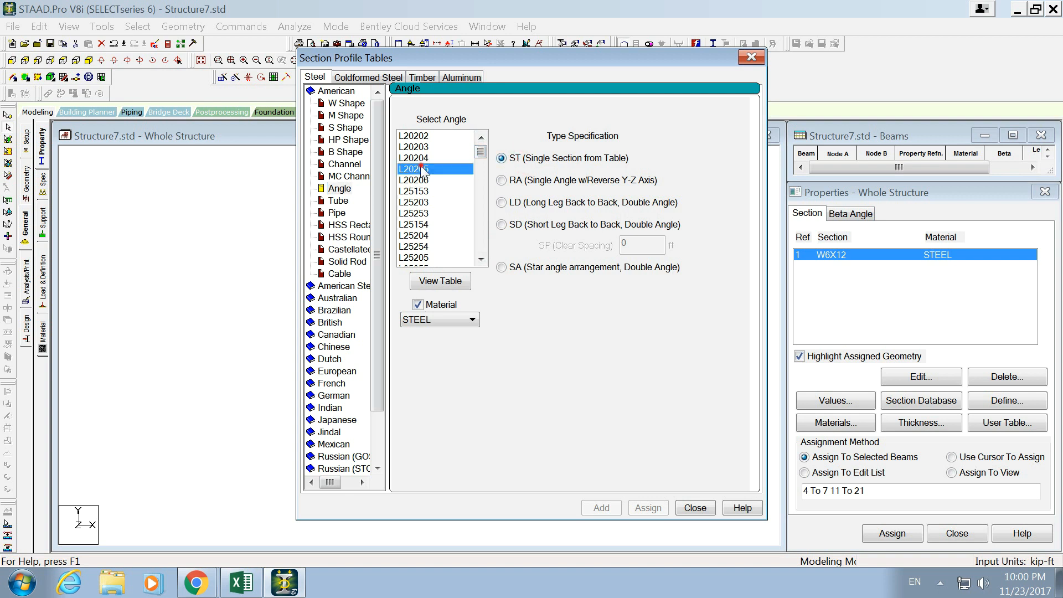
left_click(648, 507)
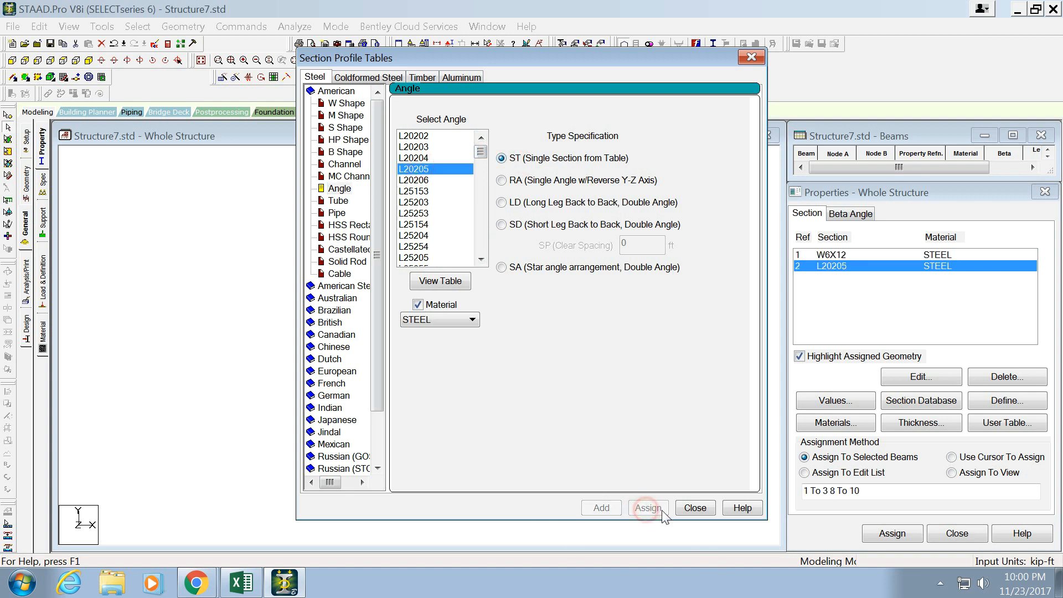
left_click(695, 508)
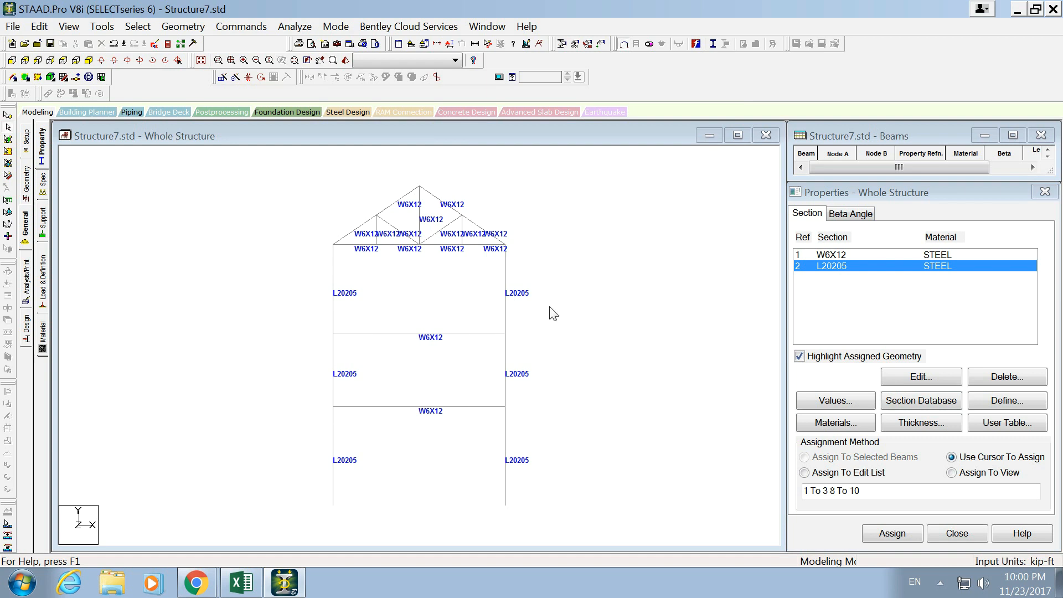
- Assign the Truss member specification to all roof truss members and agree to delete the existing result files
left_click(850, 420)
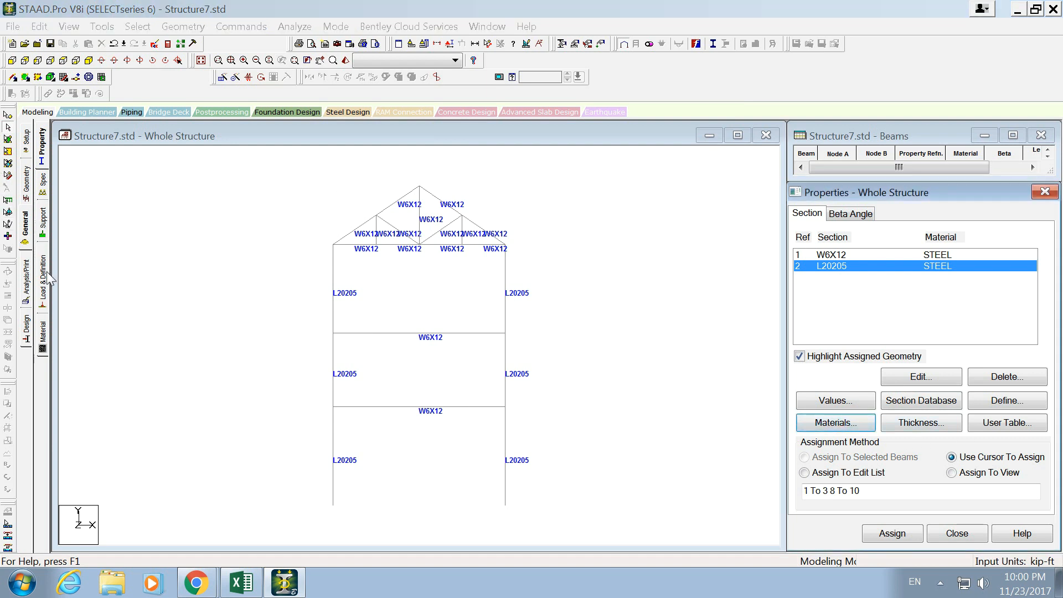
left_click(43, 188)
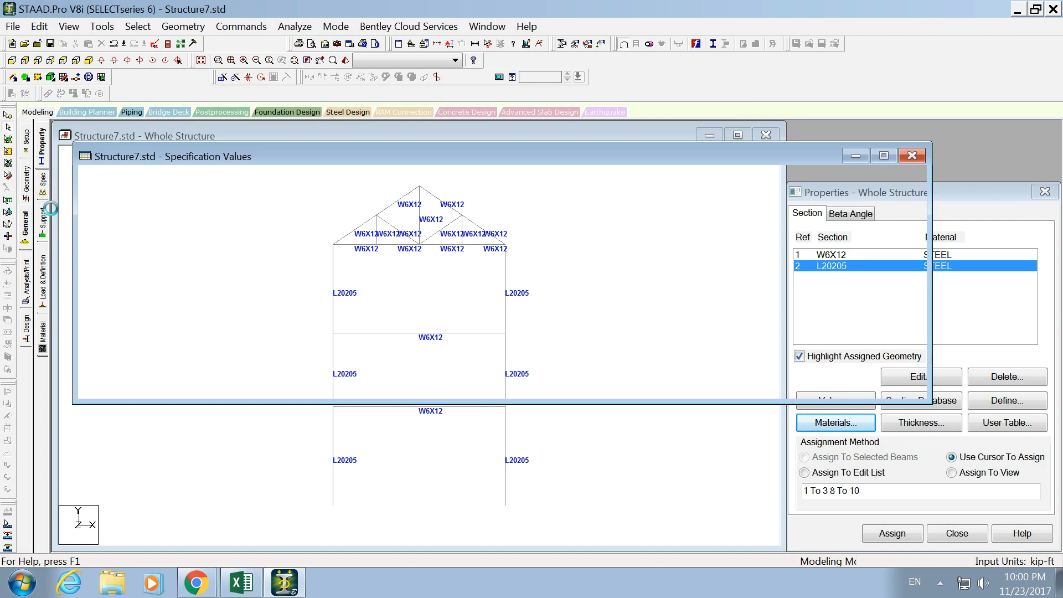
left_click_drag(559, 179, 320, 256)
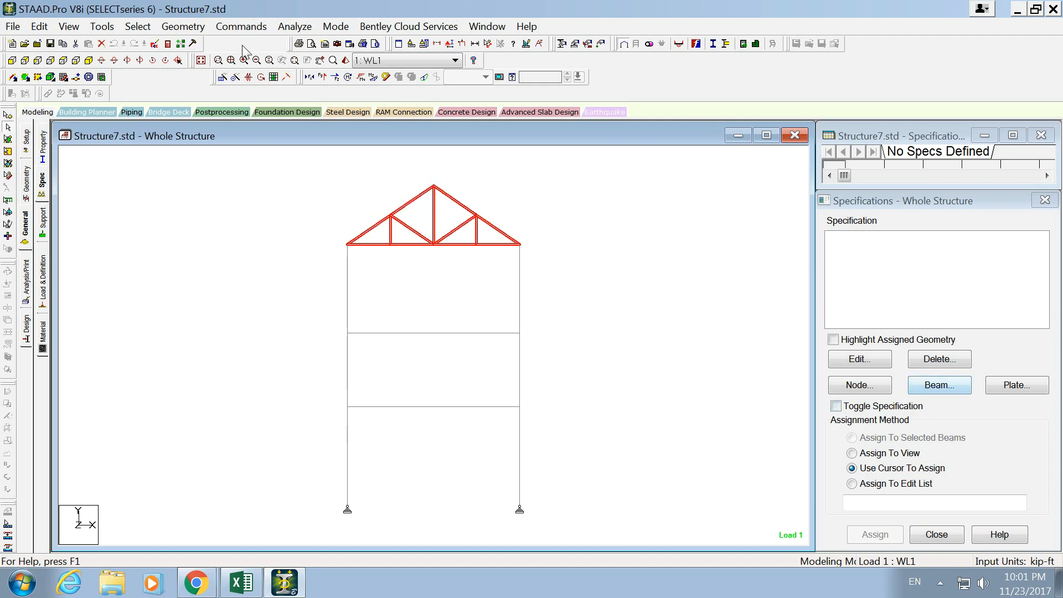
left_click(240, 27)
mouse_move(282, 168)
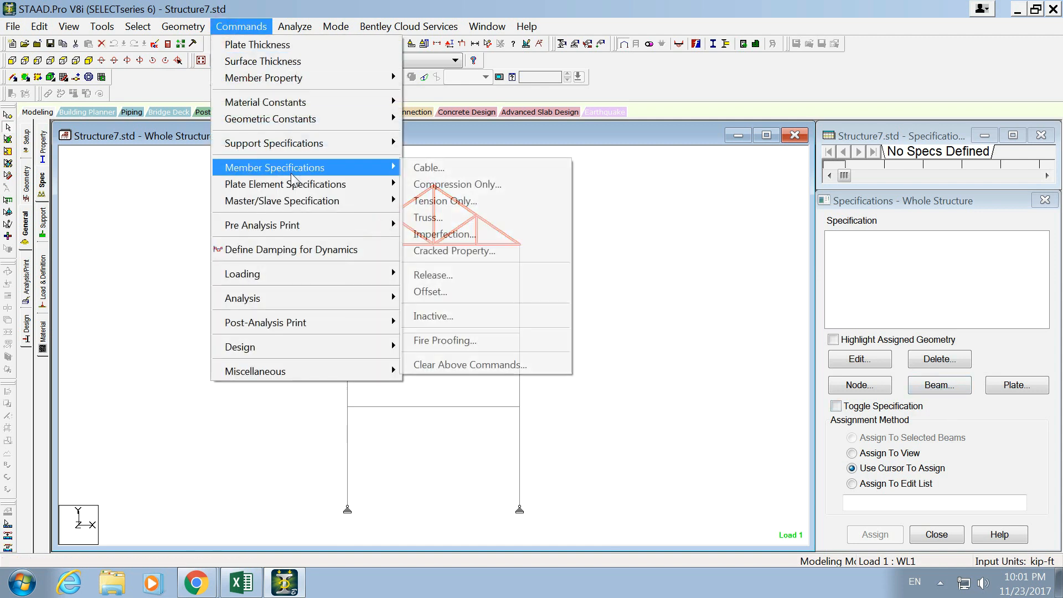
left_click(464, 217)
left_click(619, 431)
left_click(598, 332)
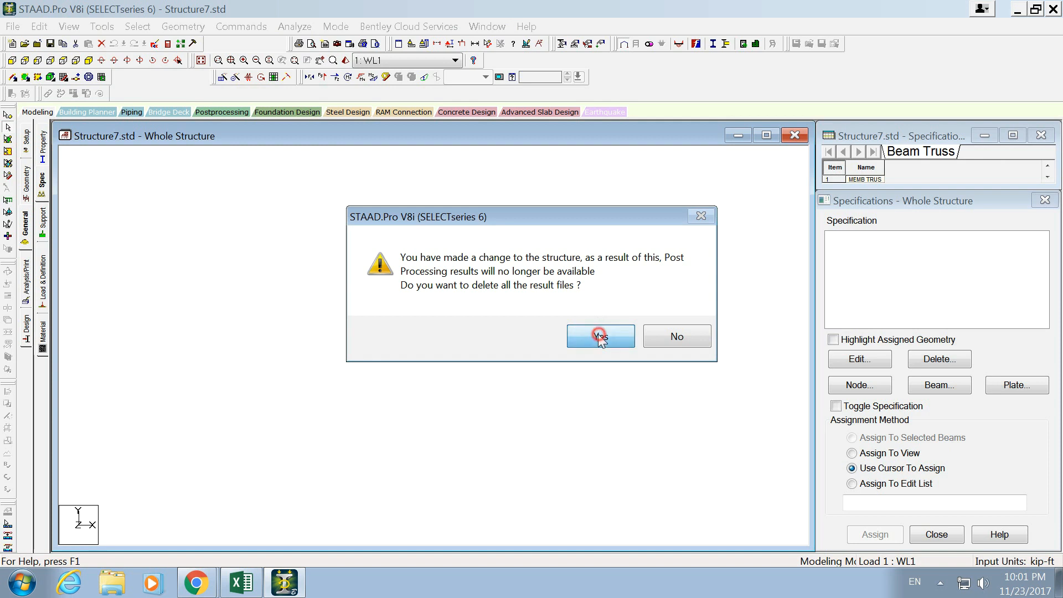
left_click_drag(545, 178, 620, 246)
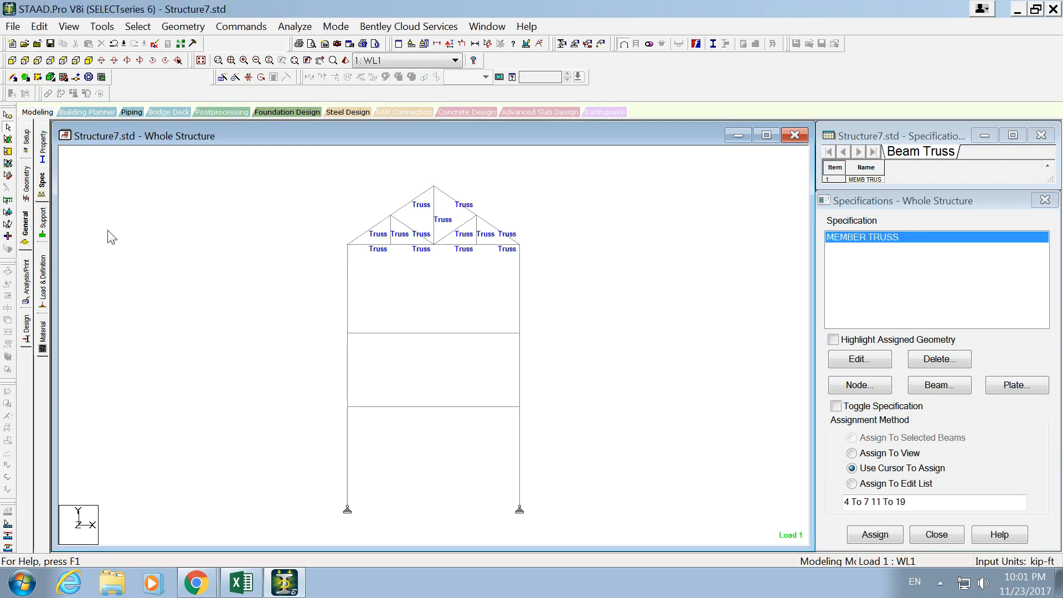
- Assign Support 2 to the selected base nodes of both columns, nodes 1 and 11
left_click(46, 215)
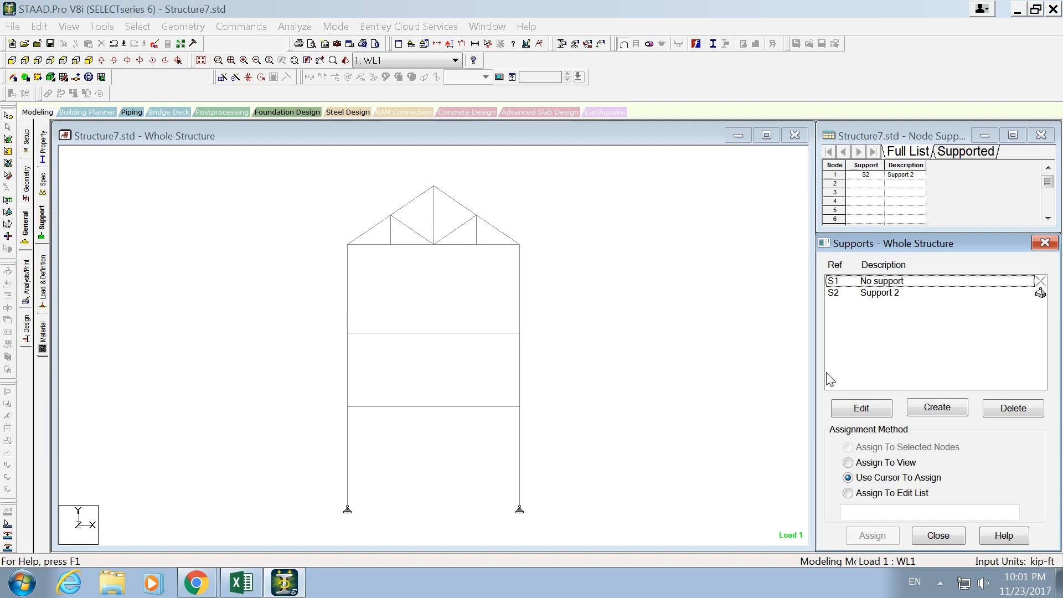
left_click(884, 283)
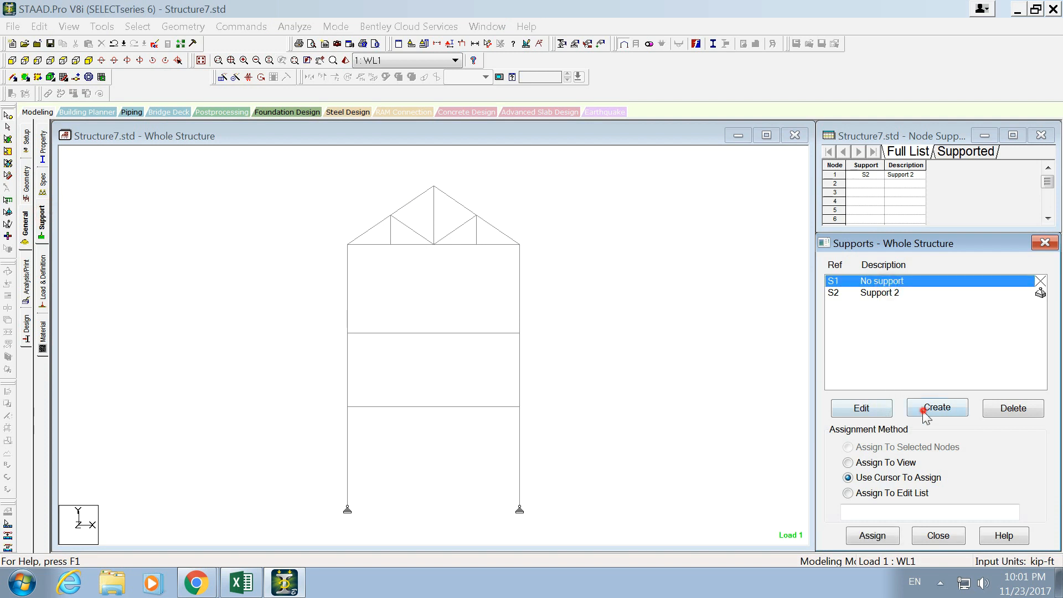
left_click(923, 410)
left_click(822, 203)
left_click(827, 551)
left_click(879, 293)
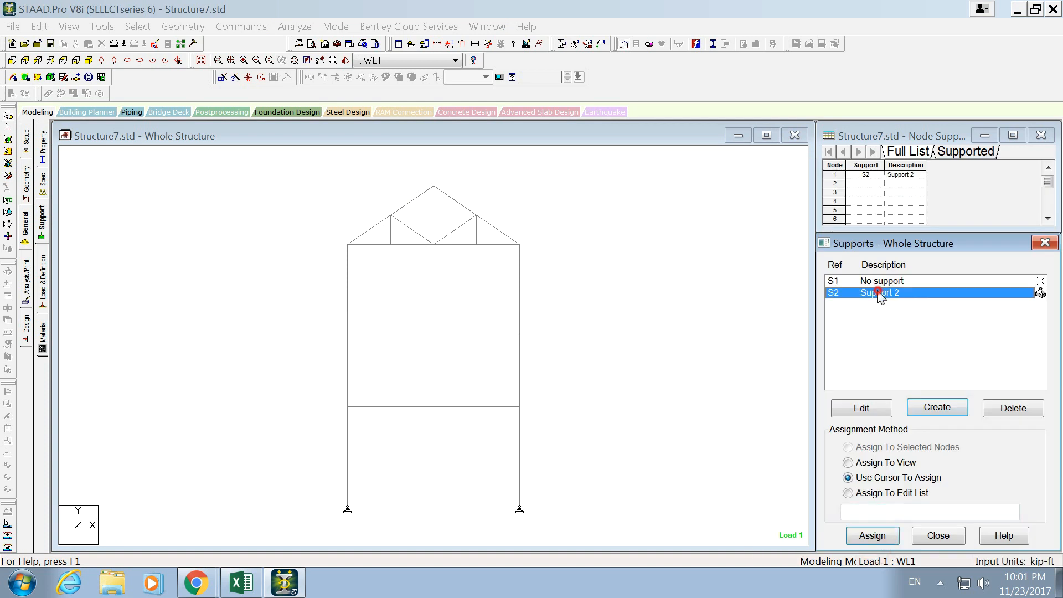
left_click(867, 542)
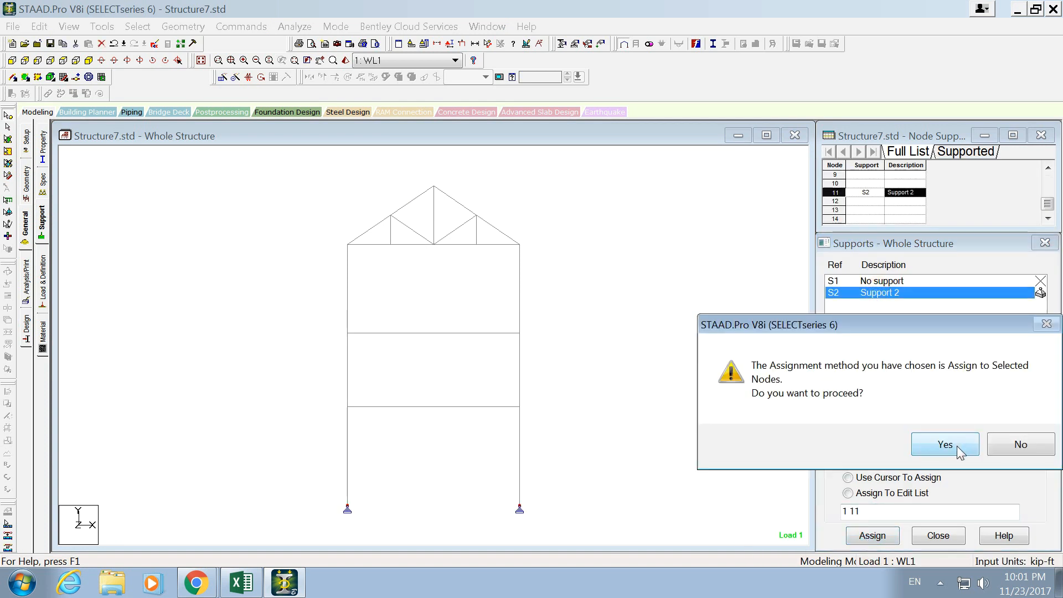
left_click(1017, 444)
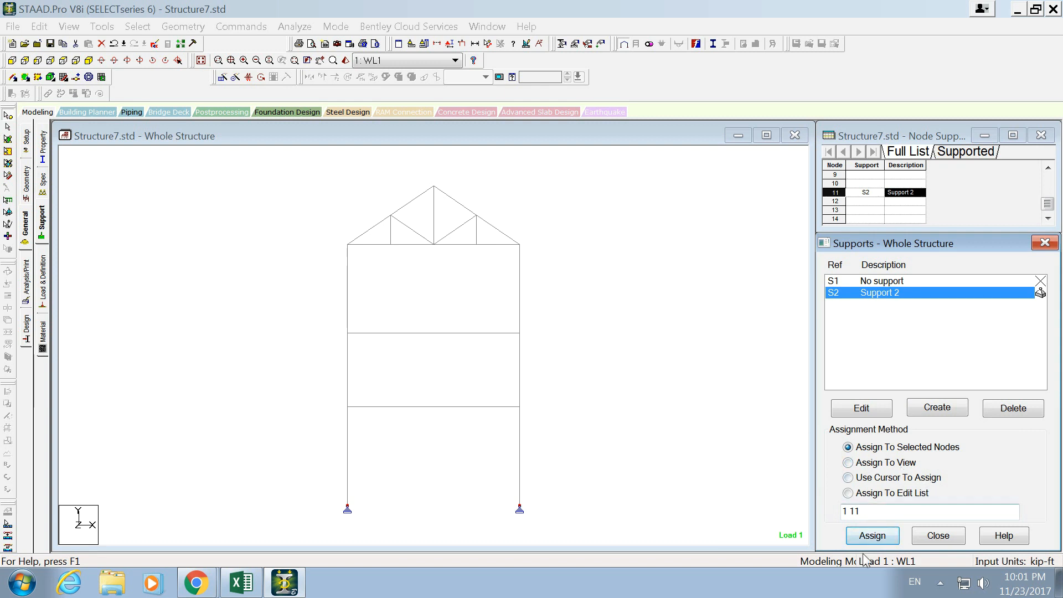
left_click(879, 537)
left_click(966, 443)
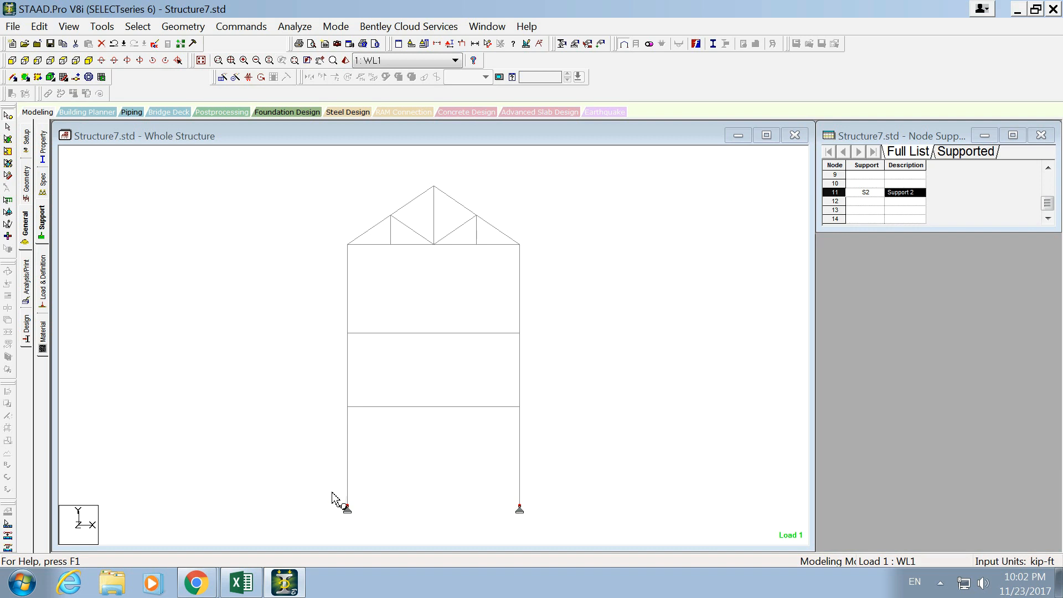
- Examine the existing load cases WL1, WL2, WD1 and WD2 in the load case details
left_click(42, 272)
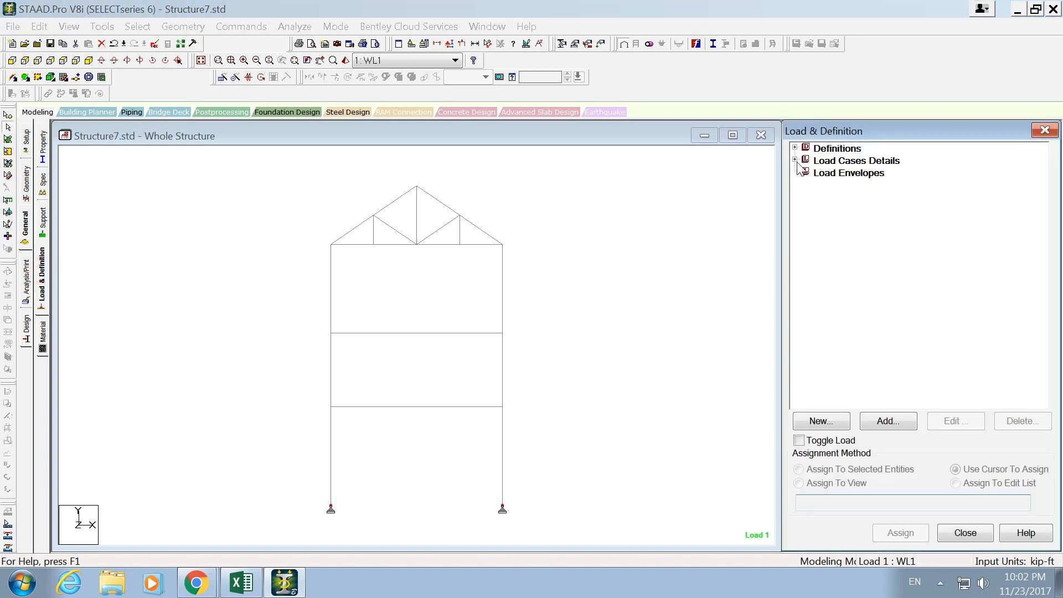
left_click(795, 160)
left_click(839, 173)
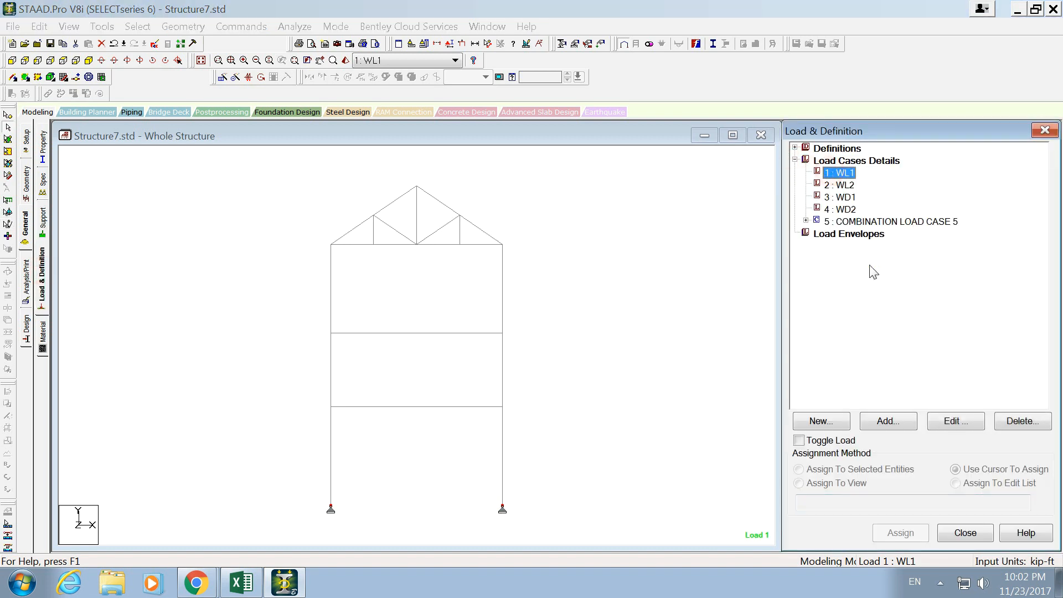
left_click(844, 186)
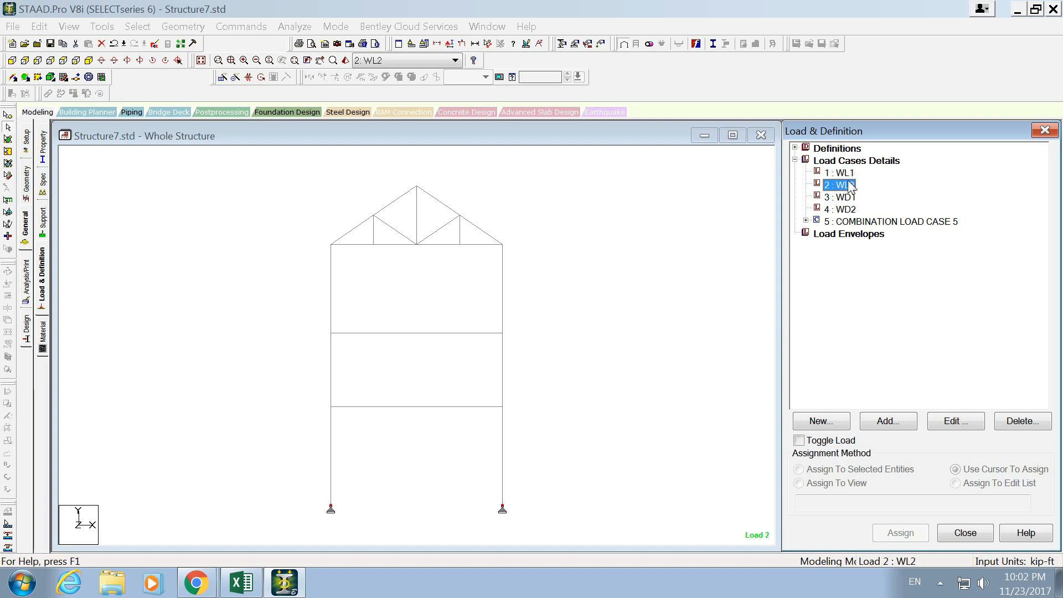
left_click(844, 173)
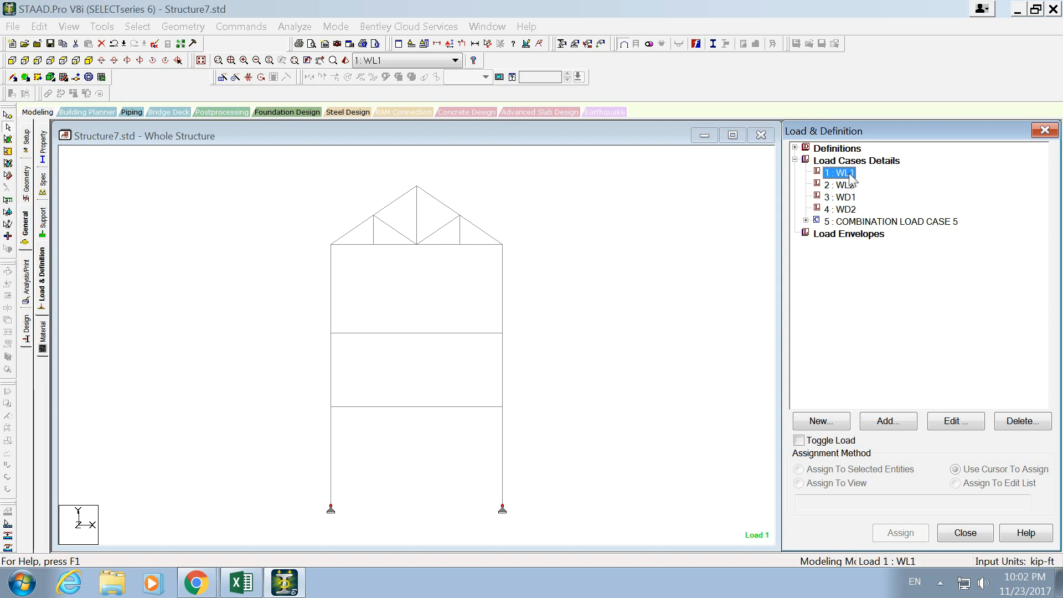
left_click(847, 186)
left_click(847, 197)
left_click(848, 210)
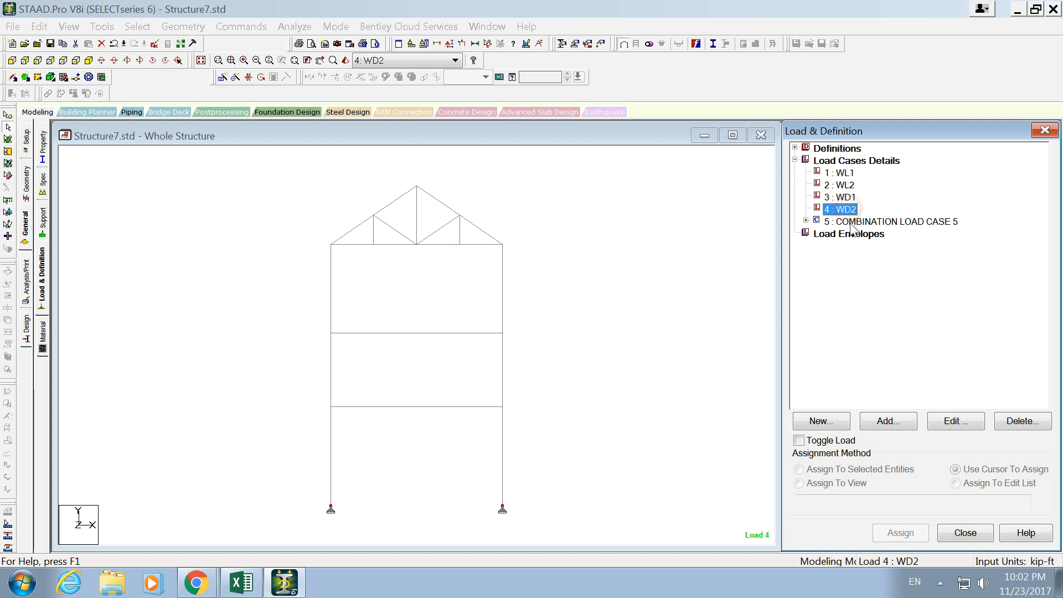
- Delete combination load case 5 from the load case details and confirm the deletion
left_click(851, 222)
left_click(857, 235)
left_click(855, 224)
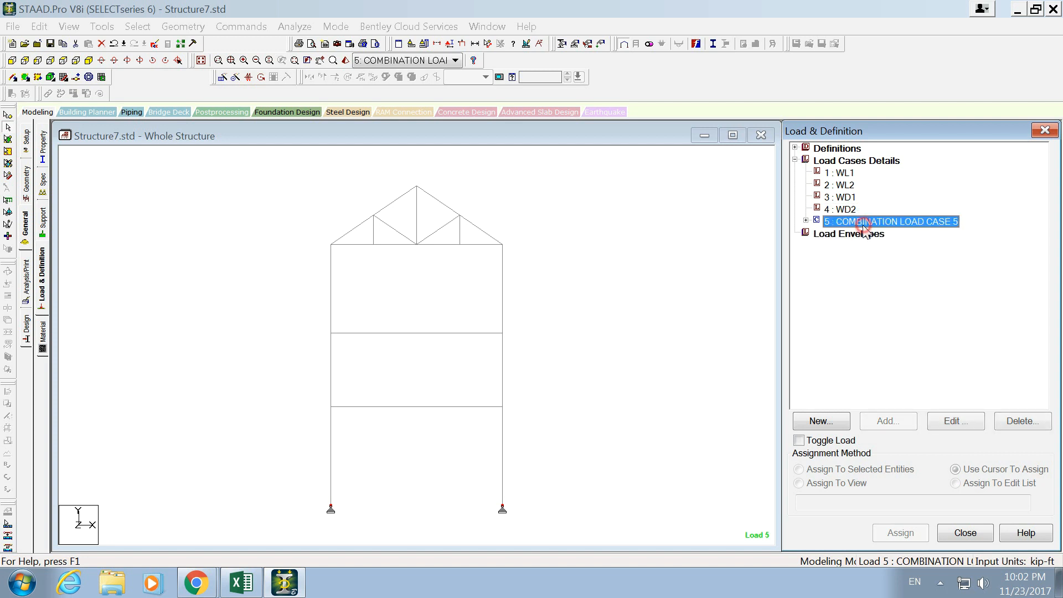
key("Delete")
left_click(948, 380)
left_click(847, 173)
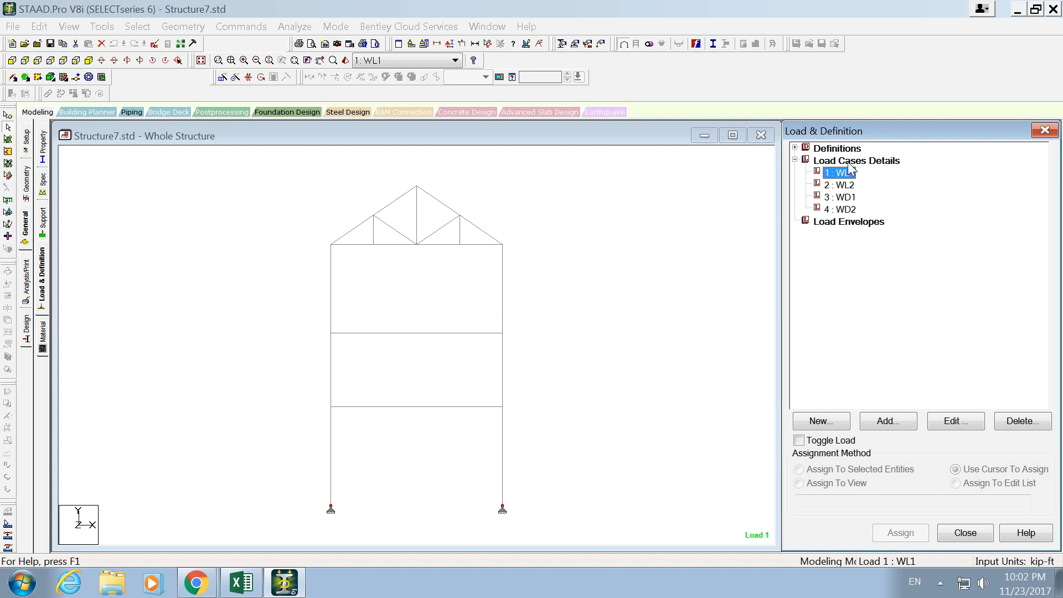
left_click(848, 162)
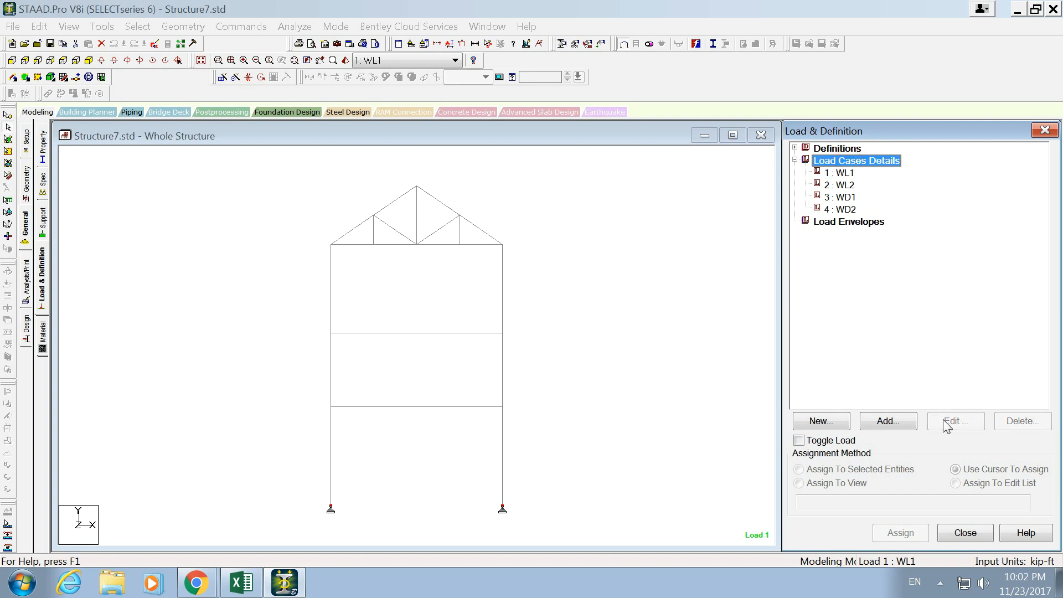
left_click(902, 421)
left_click(556, 190)
left_click(561, 217)
left_click_drag(534, 260, 238, 243)
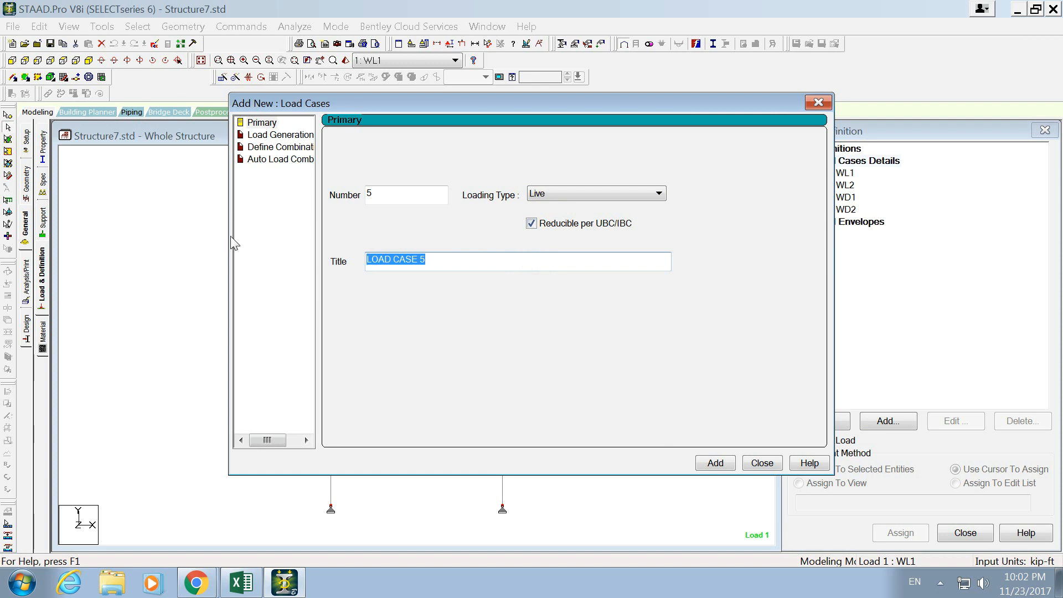
type("wl1")
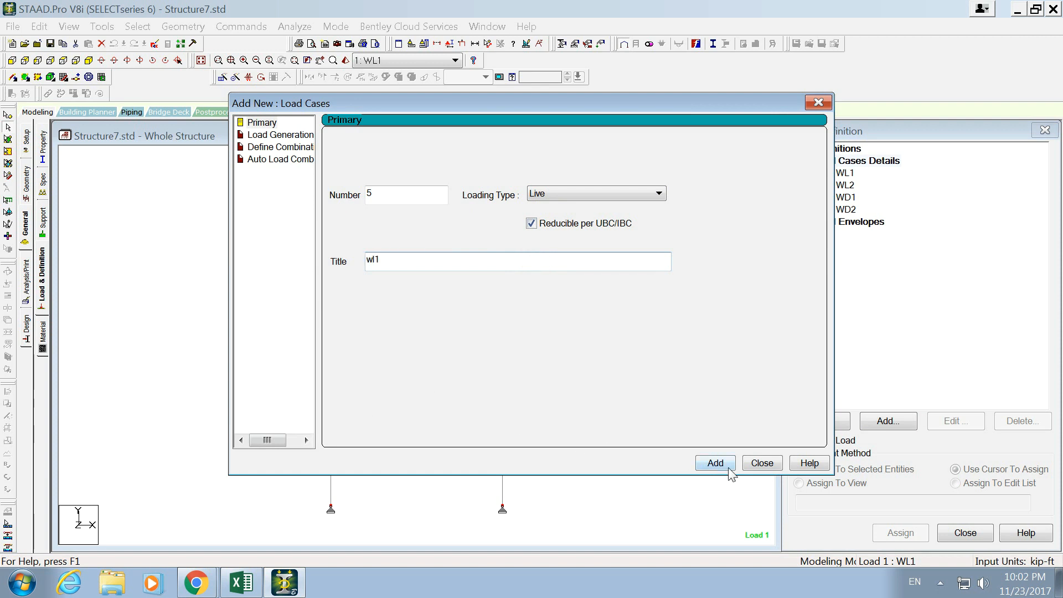
left_click_drag(460, 268, 332, 258)
type("wl2")
left_click(778, 468)
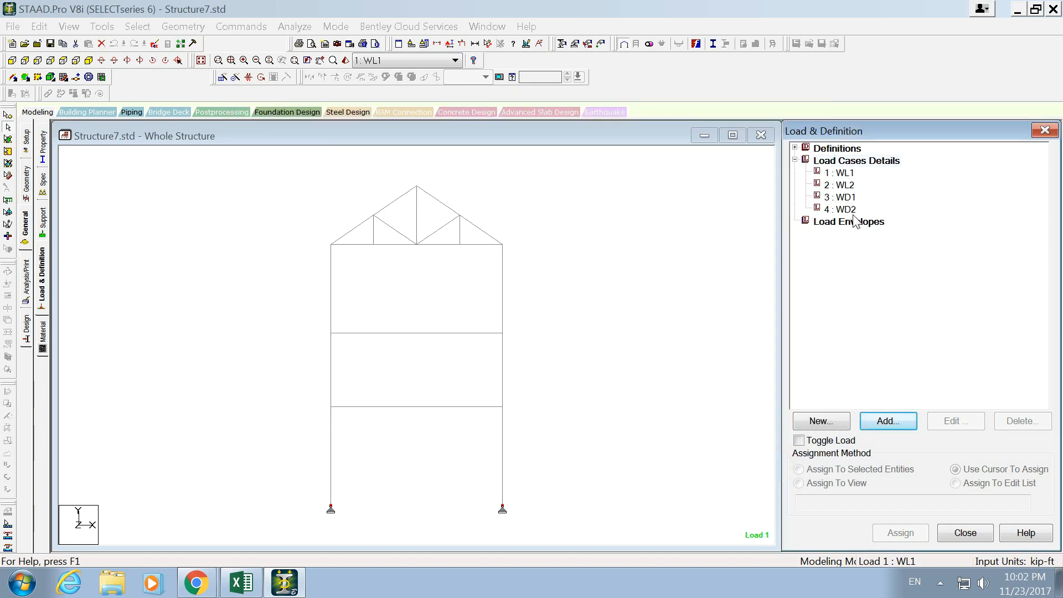
- Open a new uniform force member load item for load case WL1
left_click(842, 173)
left_click(901, 423)
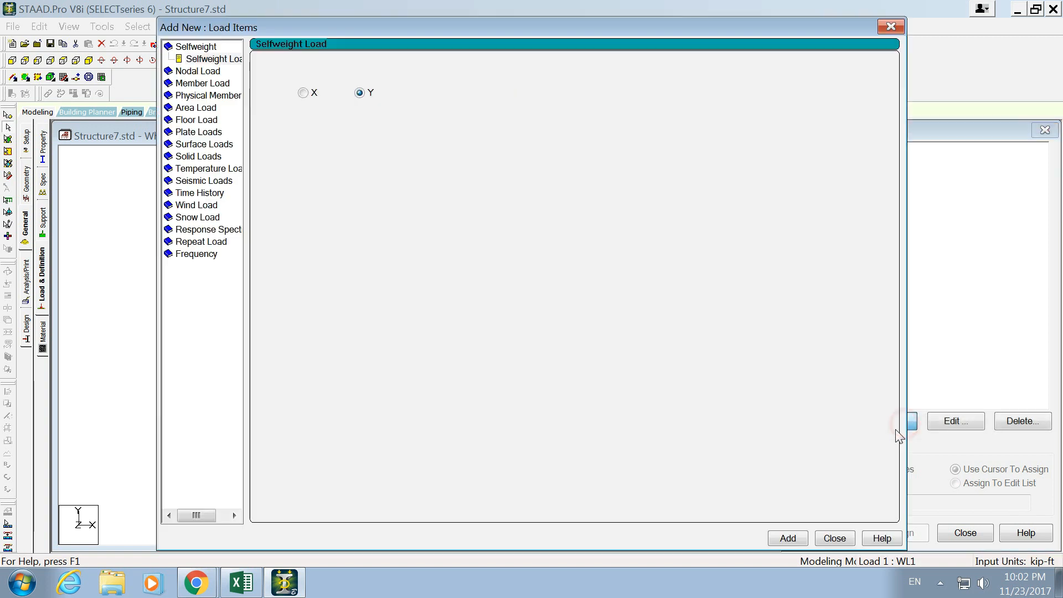
left_click(202, 83)
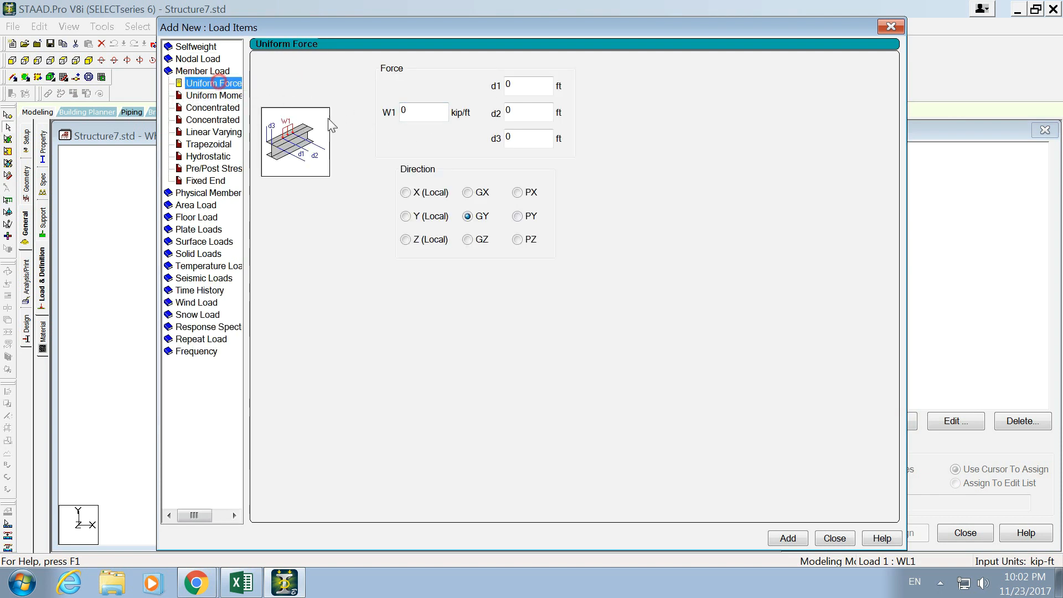
left_click(421, 114)
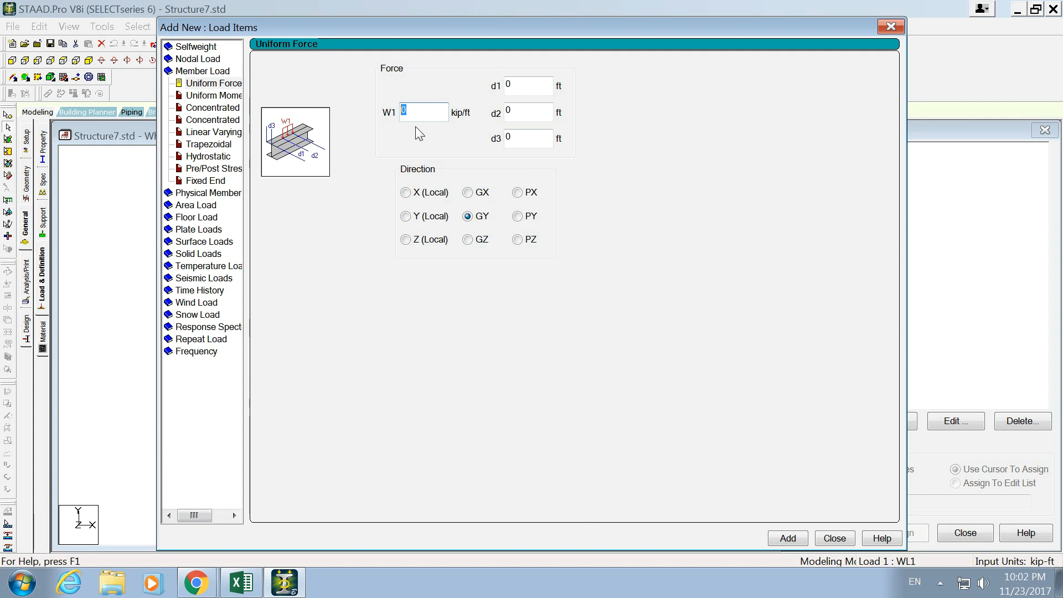
- Switch to the Excel sheet and examine the dead and live load values for W1 and W2
key("alt+Tab")
key("alt+Tab")
key("alt+Tab")
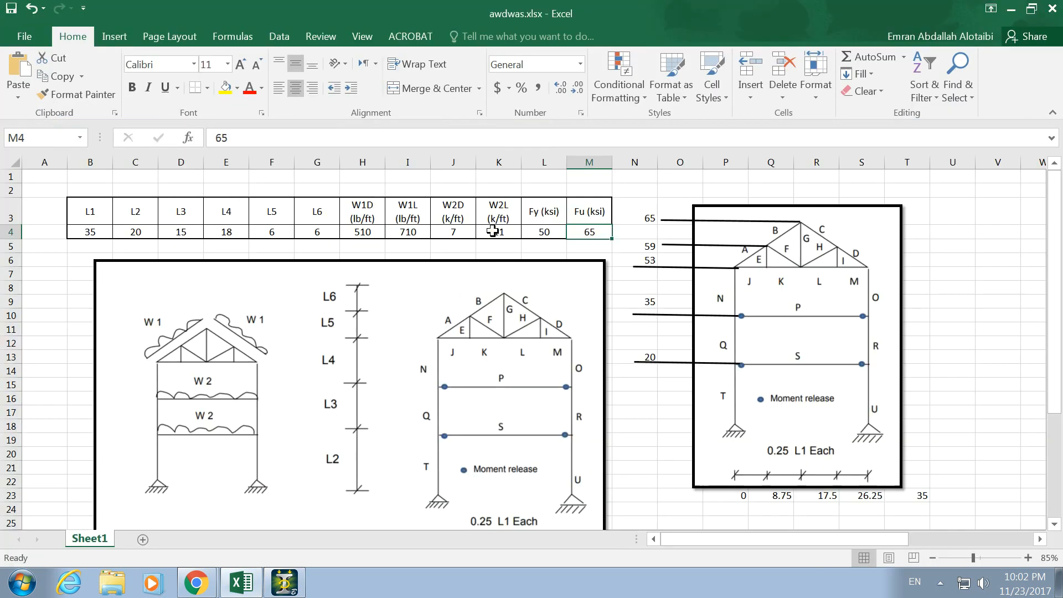
left_click_drag(357, 236, 523, 233)
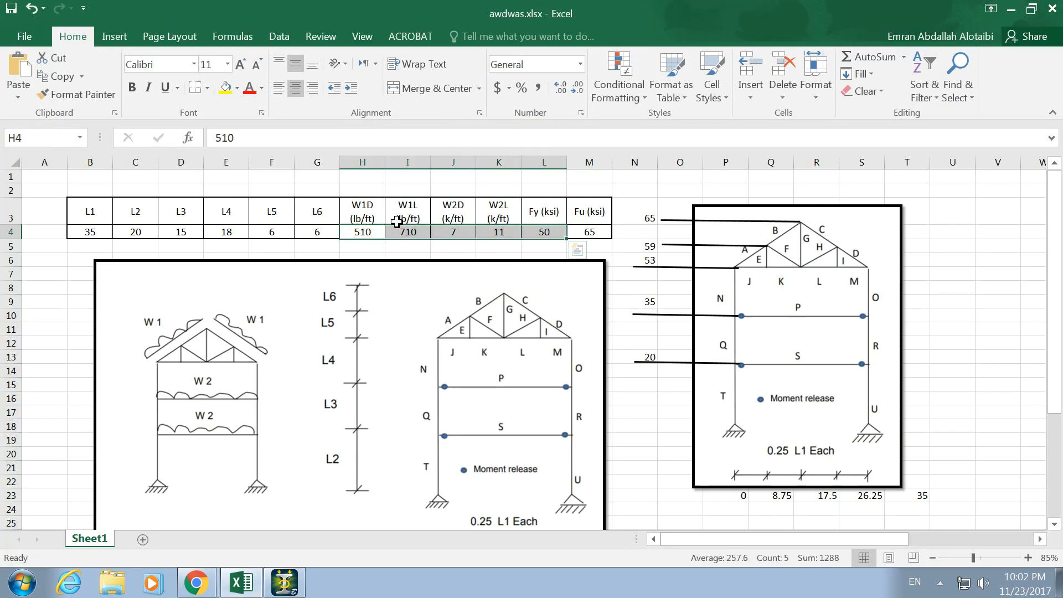
left_click(361, 213)
left_click(423, 212)
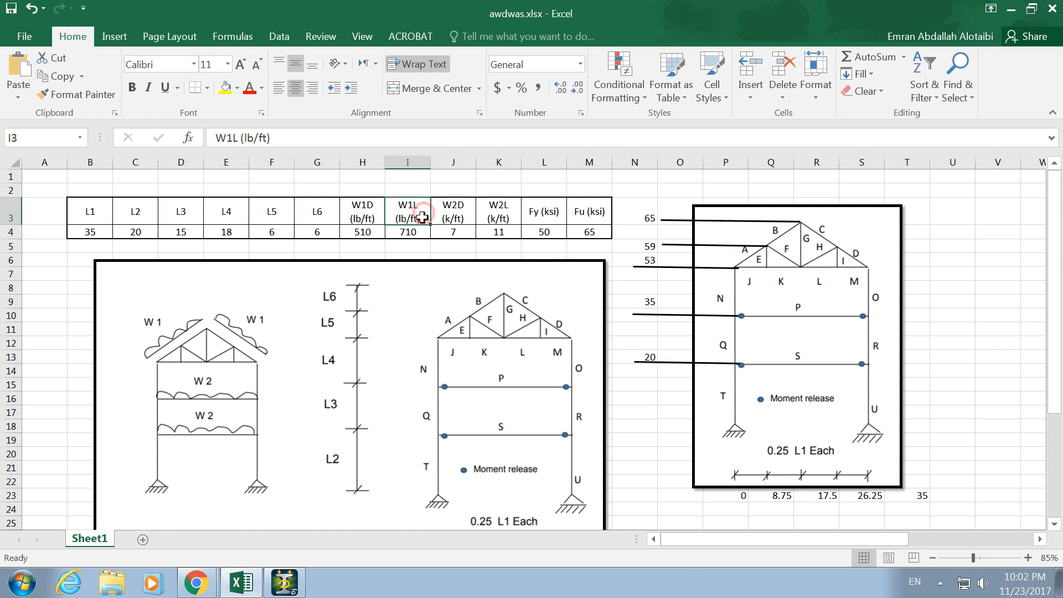
left_click(420, 233)
key("alt+Tab")
key("alt+Tab")
key("alt+Tab")
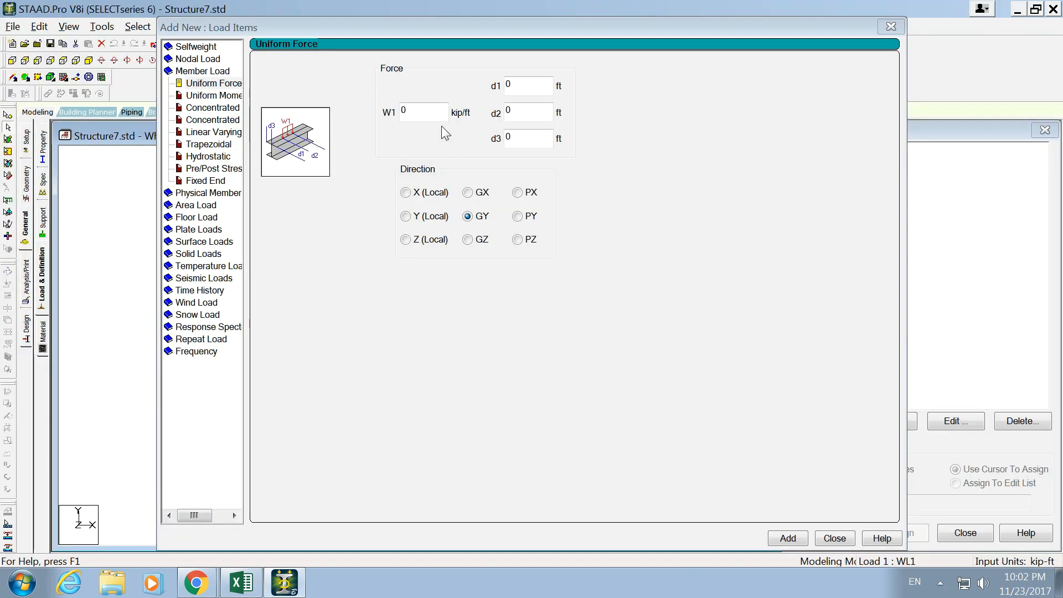
key("alt+Tab")
key("alt+Tab")
- Set the uniform force W1 to -0.71 kip/ft in the local Y direction and add it to load case WL1
left_click(414, 104)
type(".71")
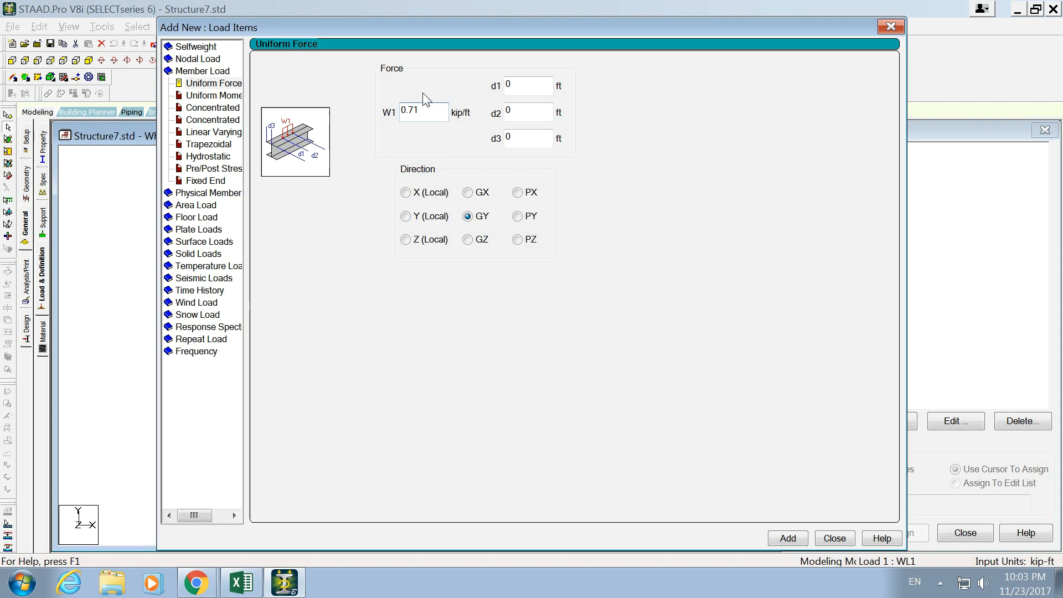
type("-")
left_click(431, 220)
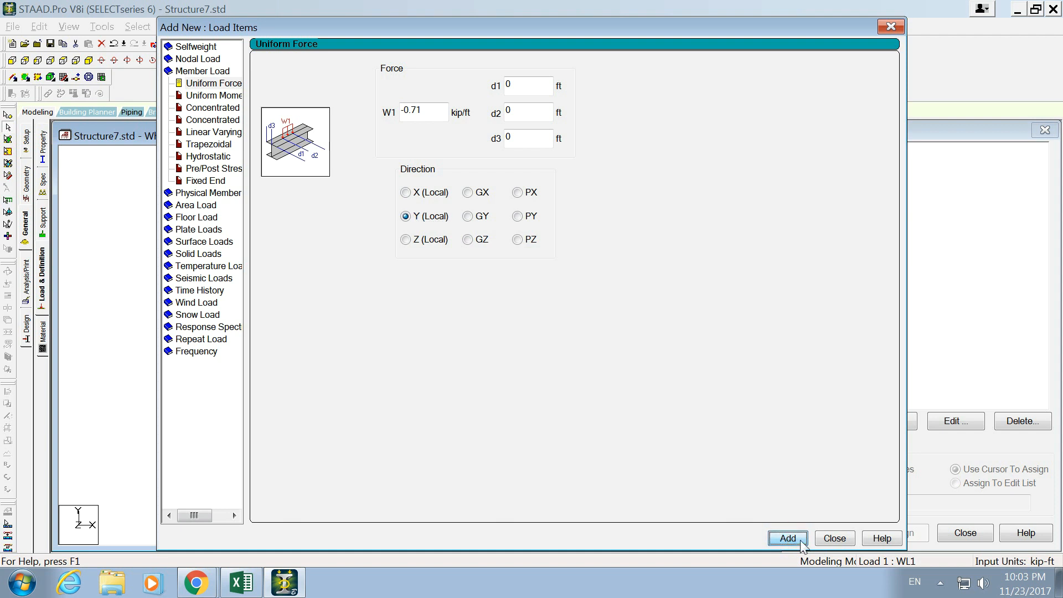
left_click(834, 538)
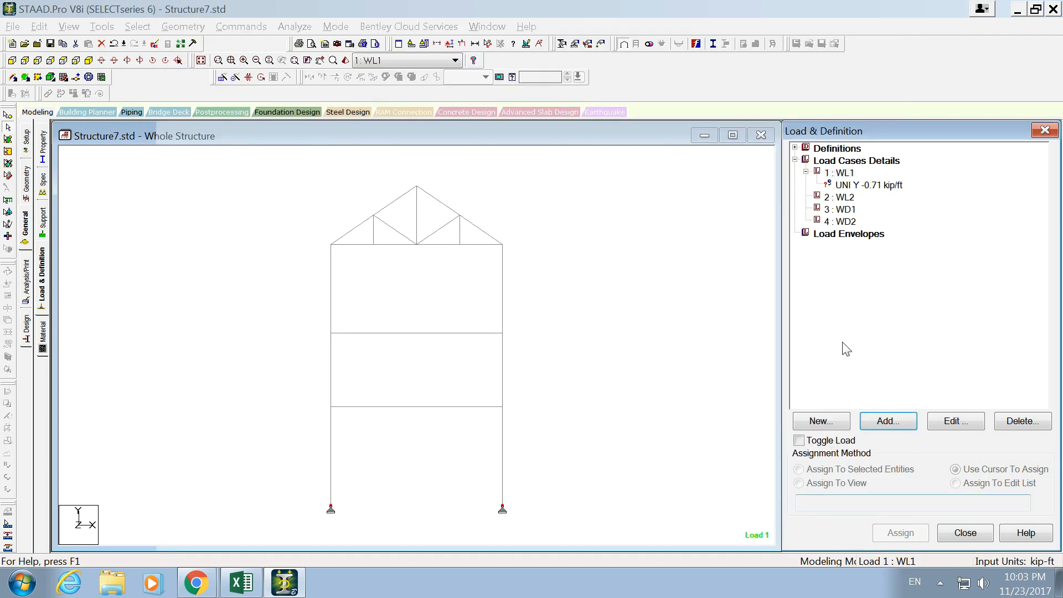
- Add a uniform member force of -11 kip/ft in the local Y direction to load case WL2, checking the value in Excel
left_click(855, 186)
left_click(855, 197)
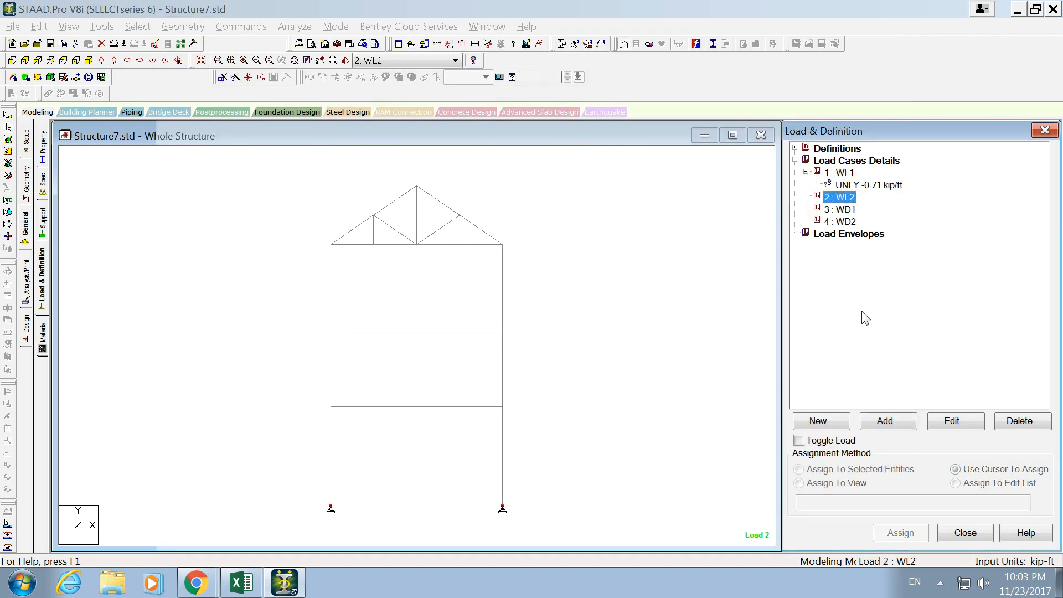
left_click(884, 421)
key("alt+Tab")
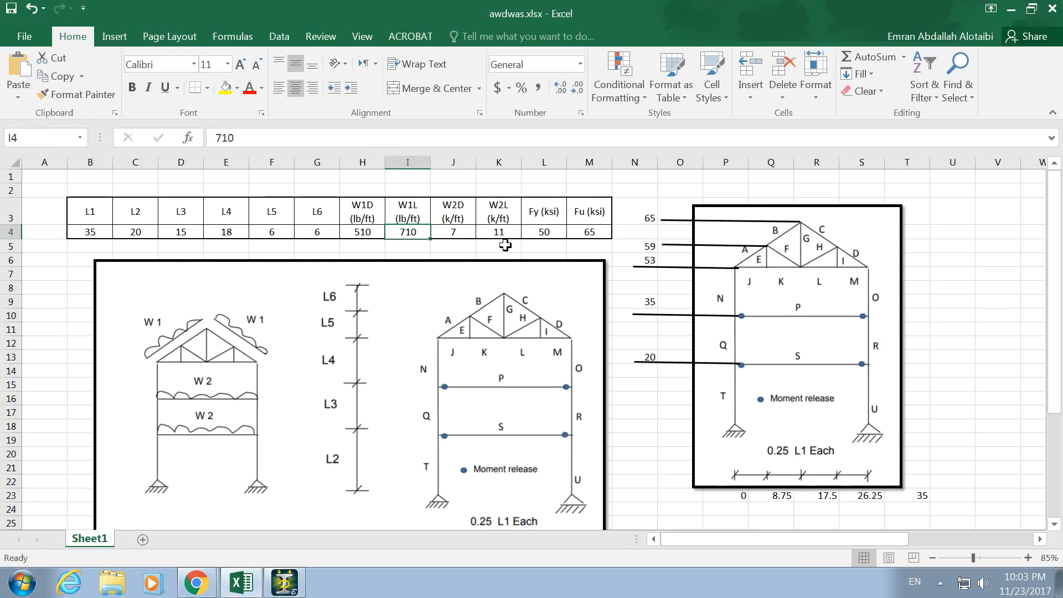
key("alt+Tab")
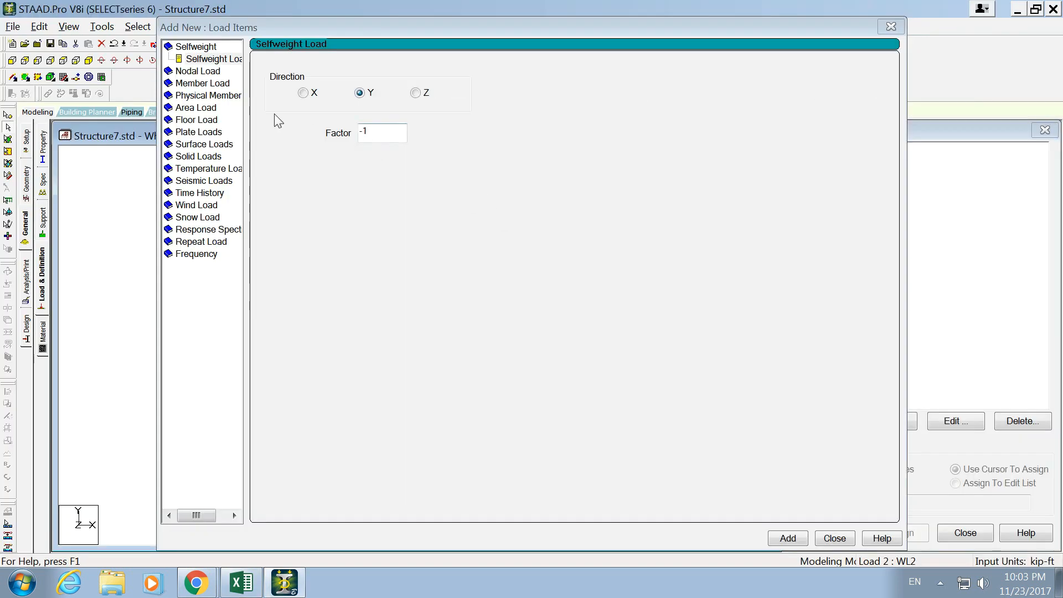
left_click(216, 83)
left_click(431, 115)
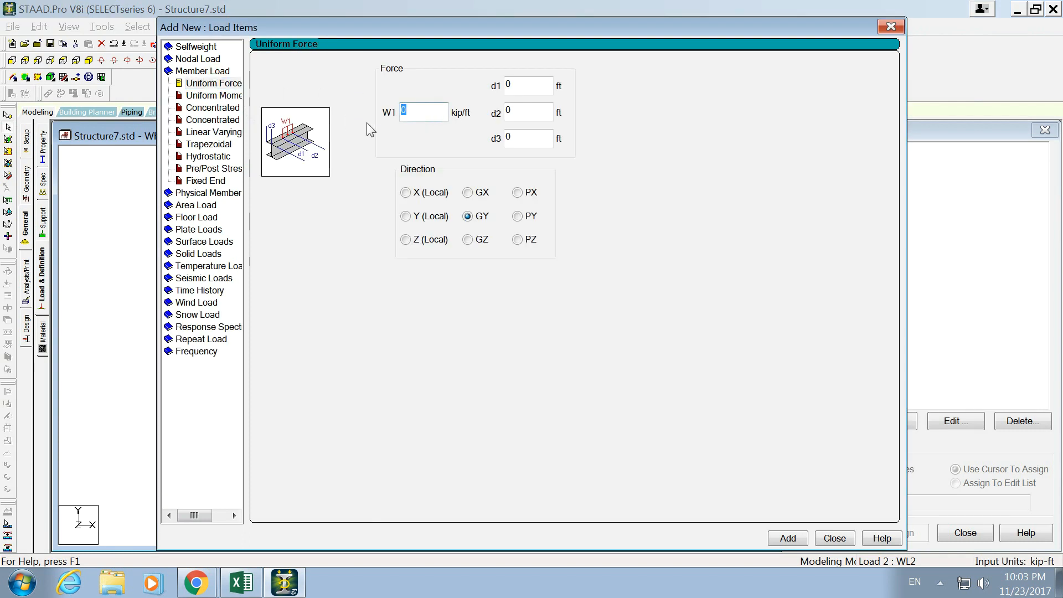
left_click(432, 216)
left_click(834, 538)
- Add a uniform member force of -0.51 kip/ft in the local Y direction to load case WD1
left_click(845, 221)
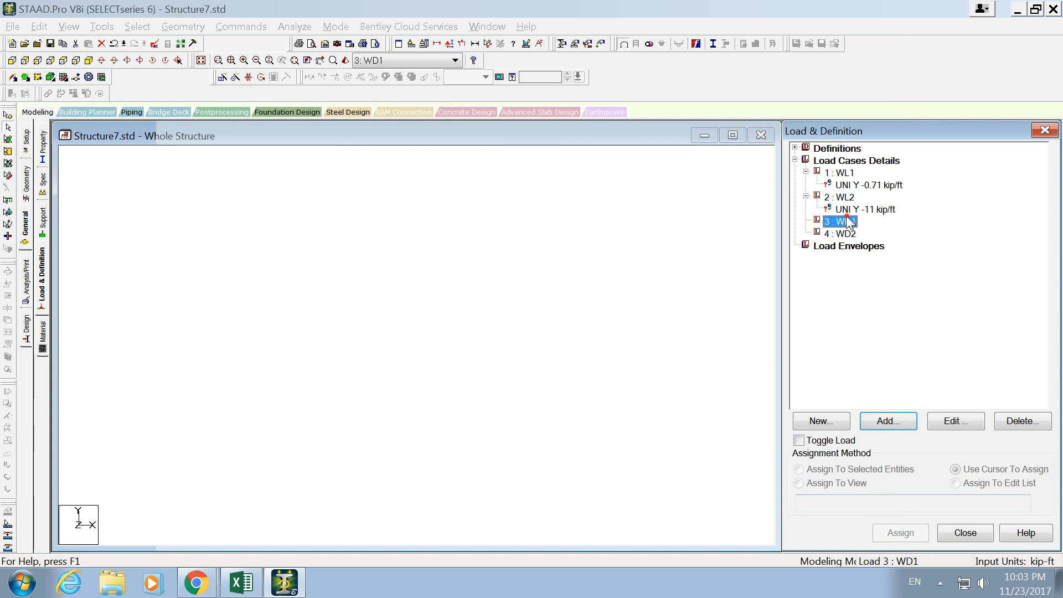
left_click(892, 422)
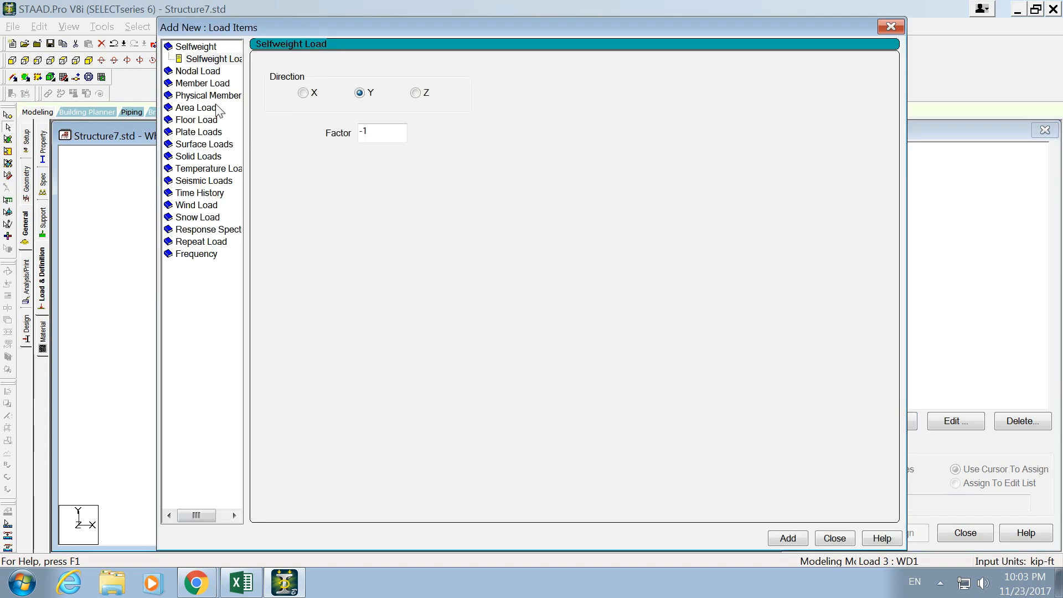
left_click(212, 85)
double_click(409, 111)
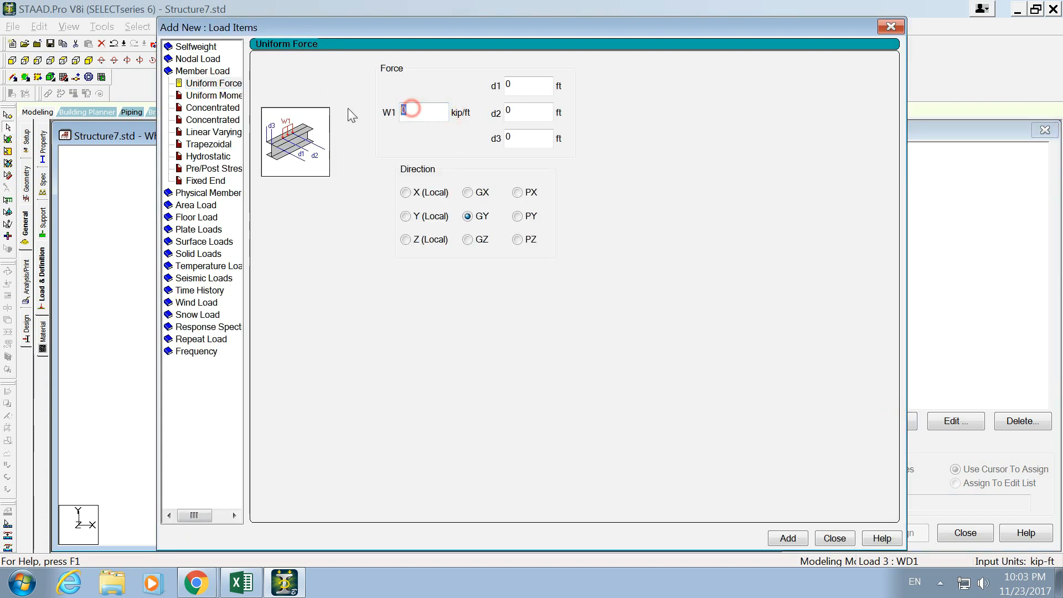
type("-0.51")
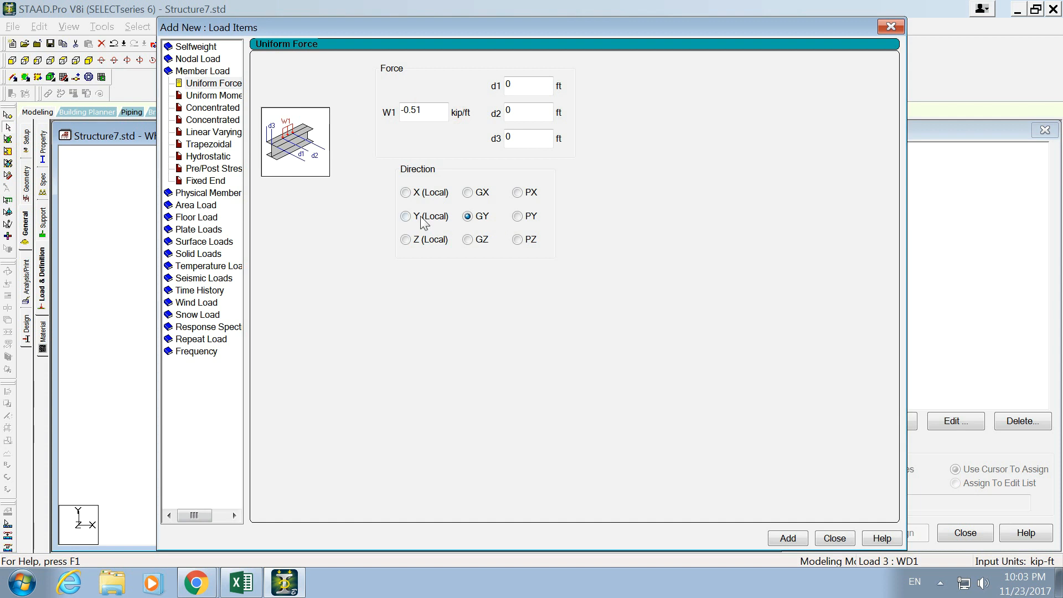
left_click(788, 538)
left_click(834, 538)
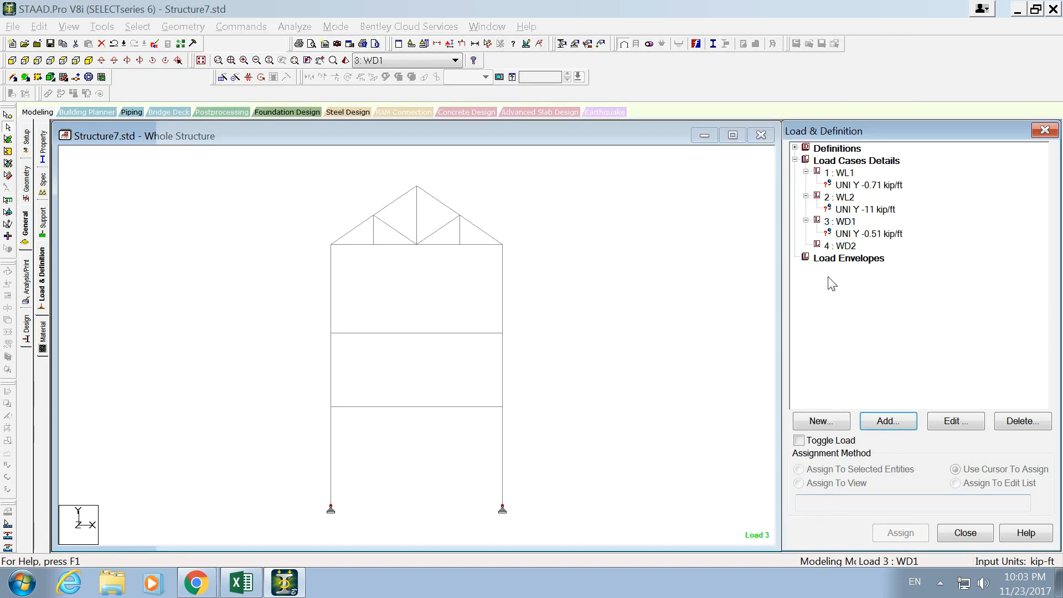
- Add a uniform member force of -7 kip/ft in the local Y direction to load case WD2
left_click(842, 245)
left_click(881, 419)
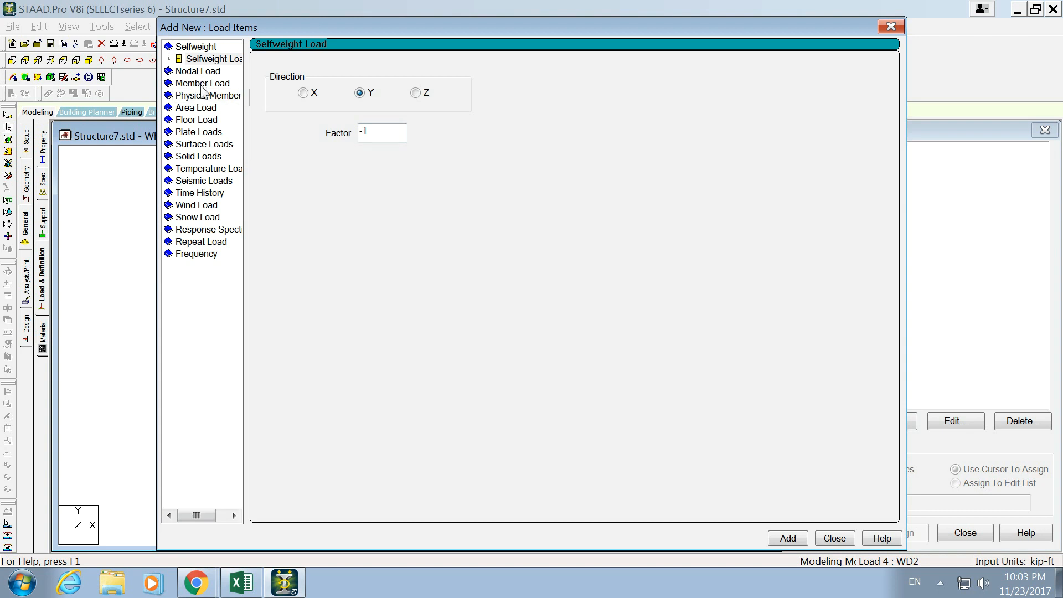
left_click(201, 84)
double_click(405, 111)
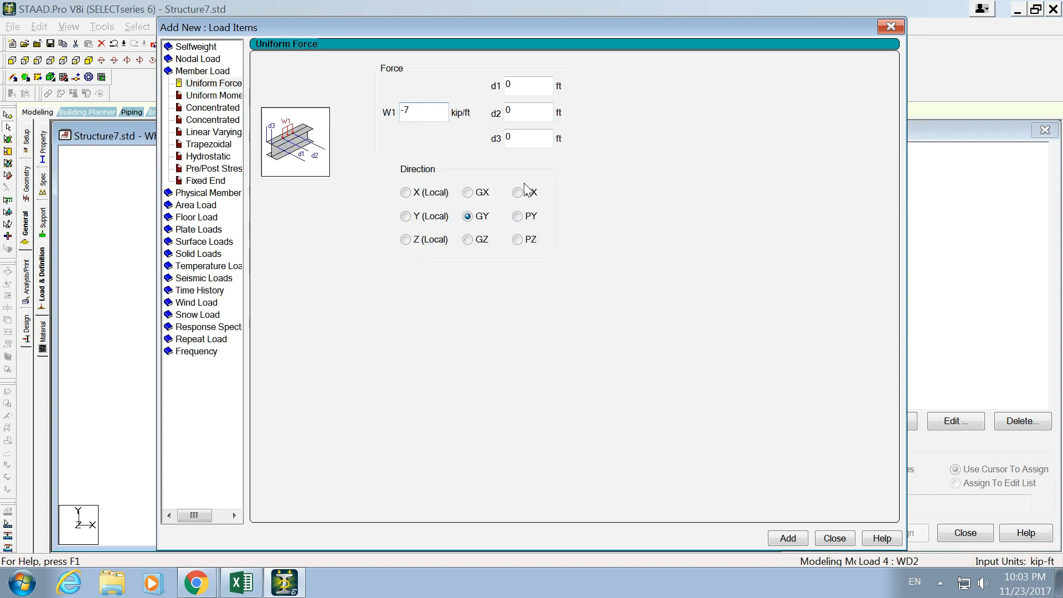
left_click(410, 216)
left_click(776, 537)
left_click(830, 538)
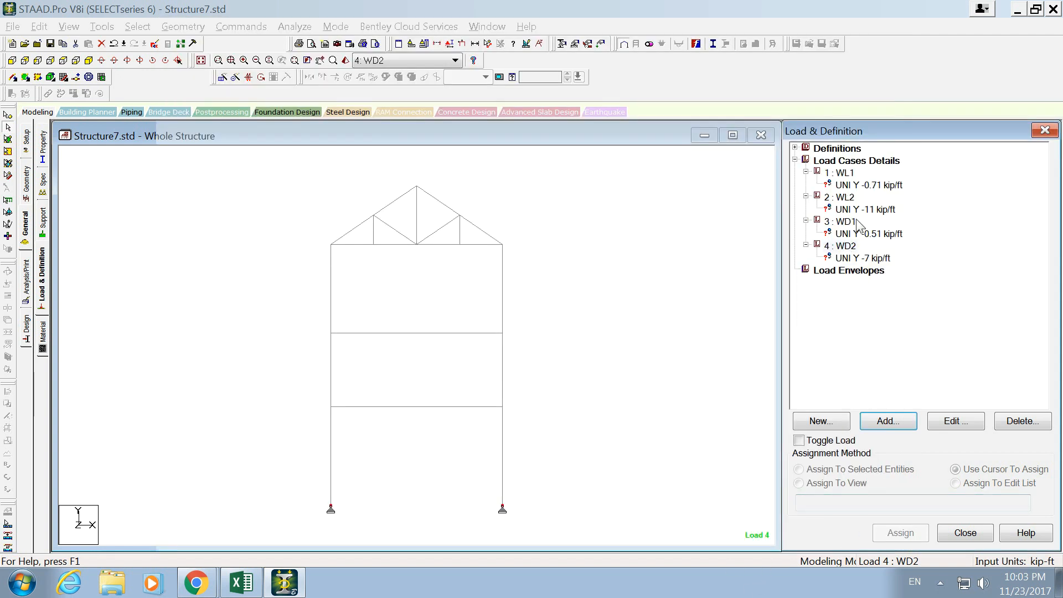
- Assign the WL1 uniform load by cursor to the four sloping top chord members of the truss, checking the loading diagram in Excel
left_click(862, 186)
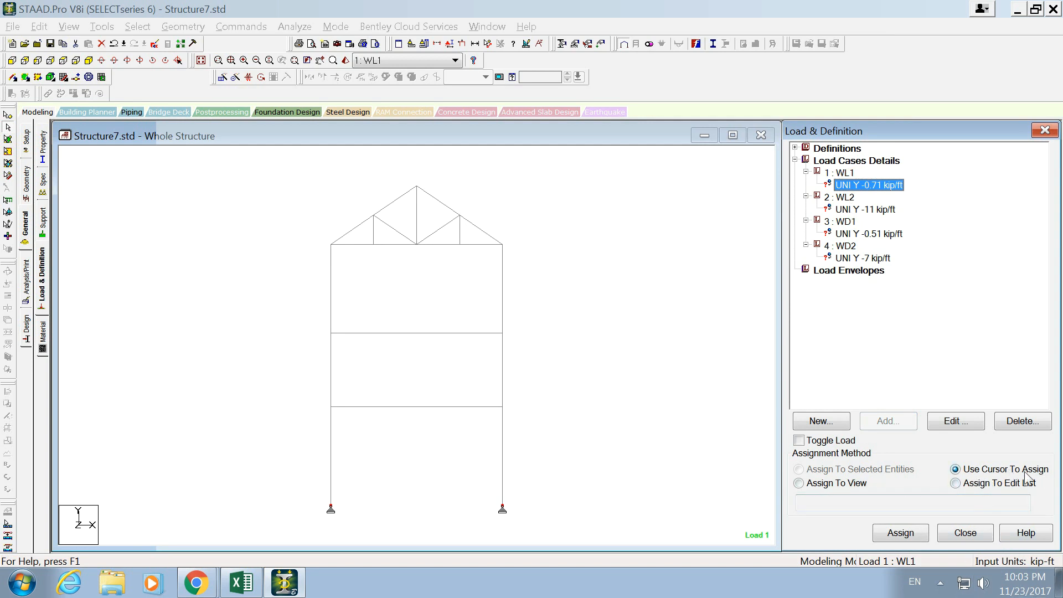
left_click(900, 532)
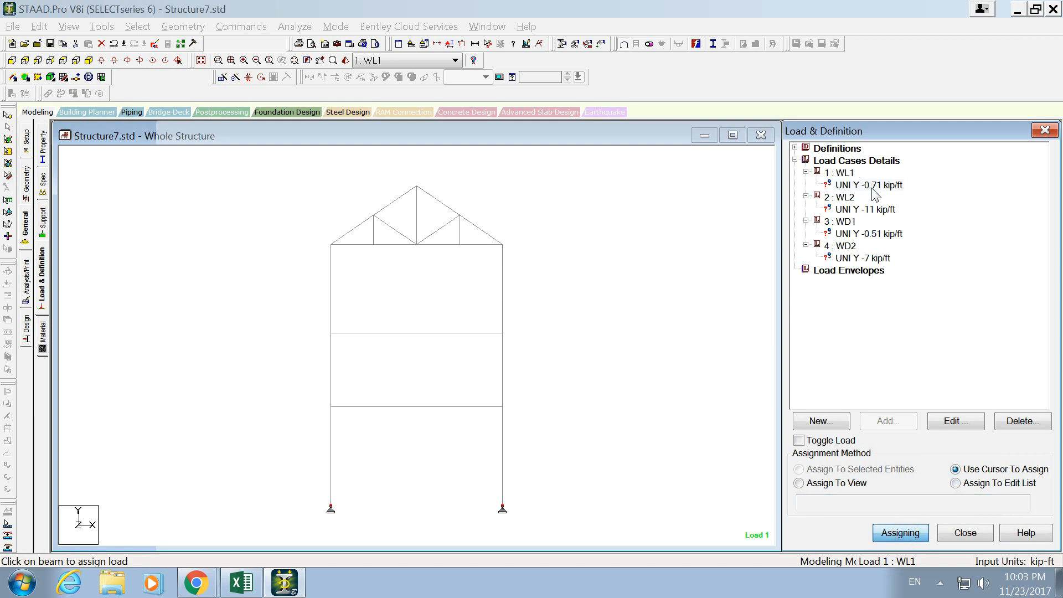
key("alt+Tab")
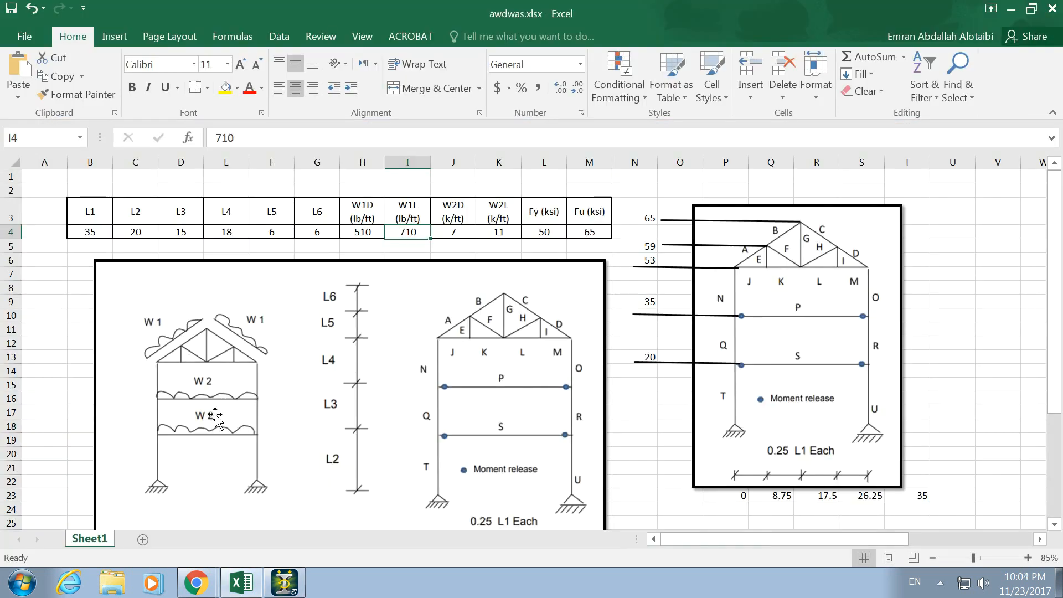
key("alt+Tab")
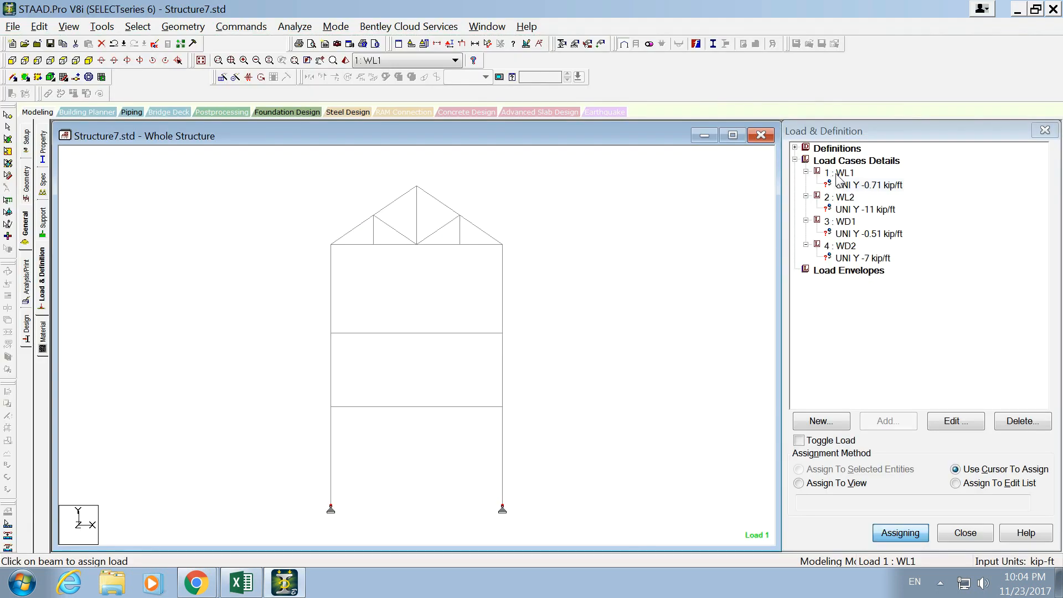
left_click(453, 209)
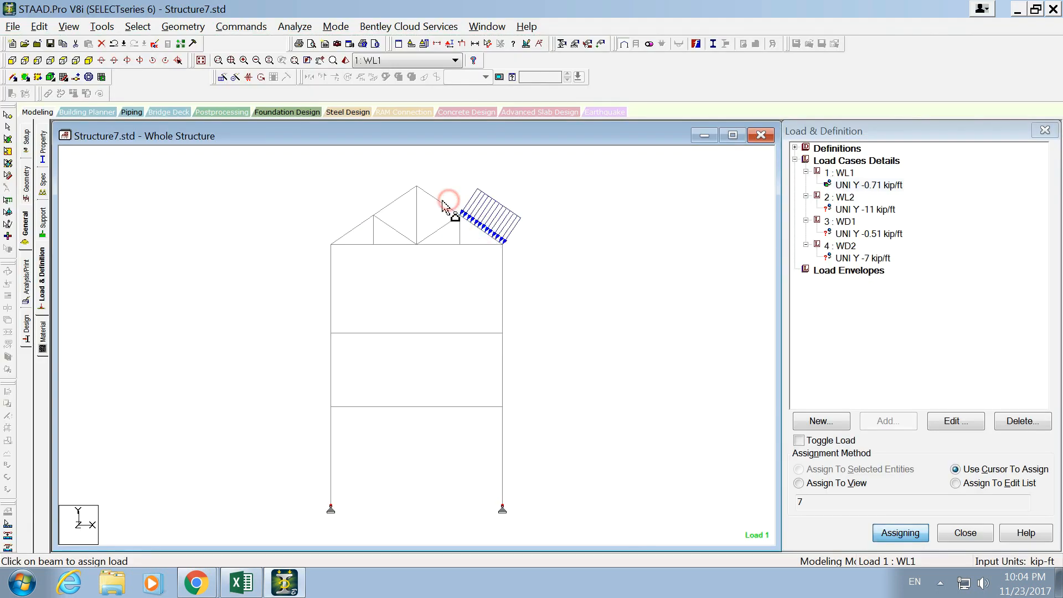
left_click(440, 202)
left_click(397, 199)
left_click(355, 229)
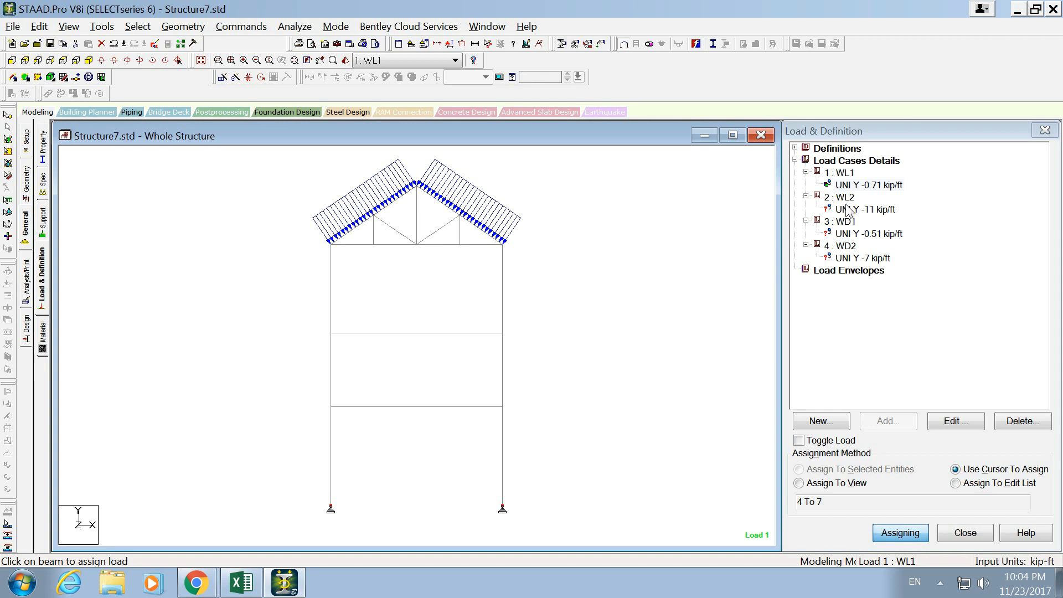
- Assign the WD1 uniform load of -0.51 kip/ft to the truss's four sloping top chord members, 4 to 7
left_click(845, 234)
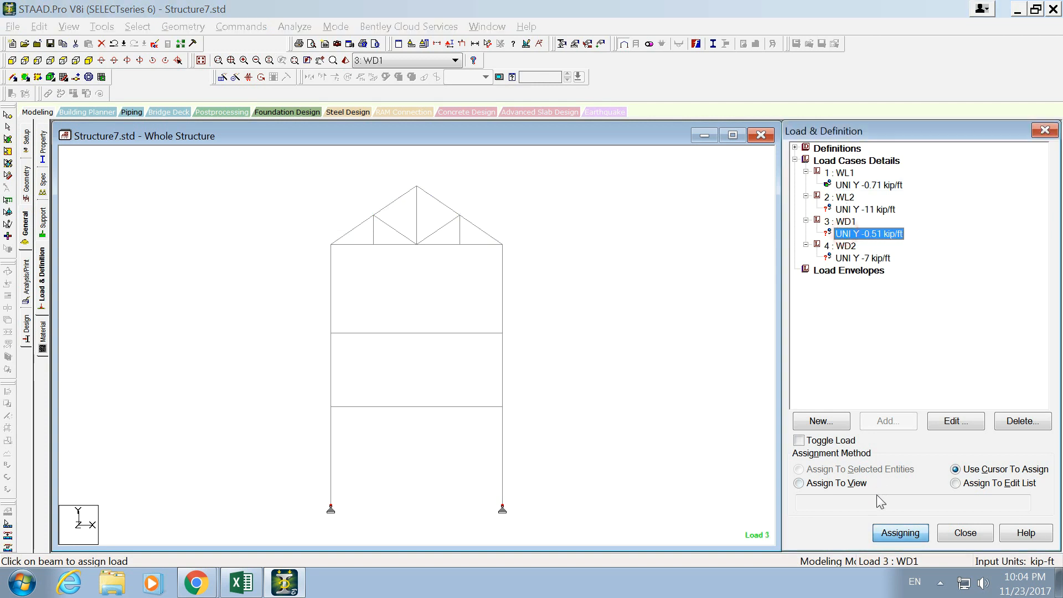
left_click(474, 224)
left_click(439, 202)
left_click(396, 200)
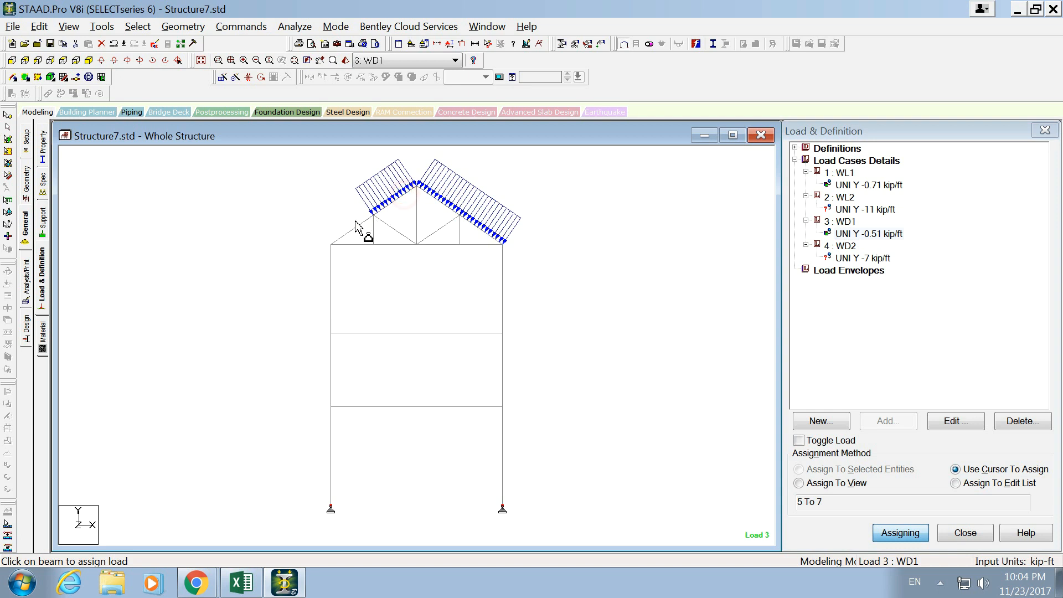
left_click(354, 228)
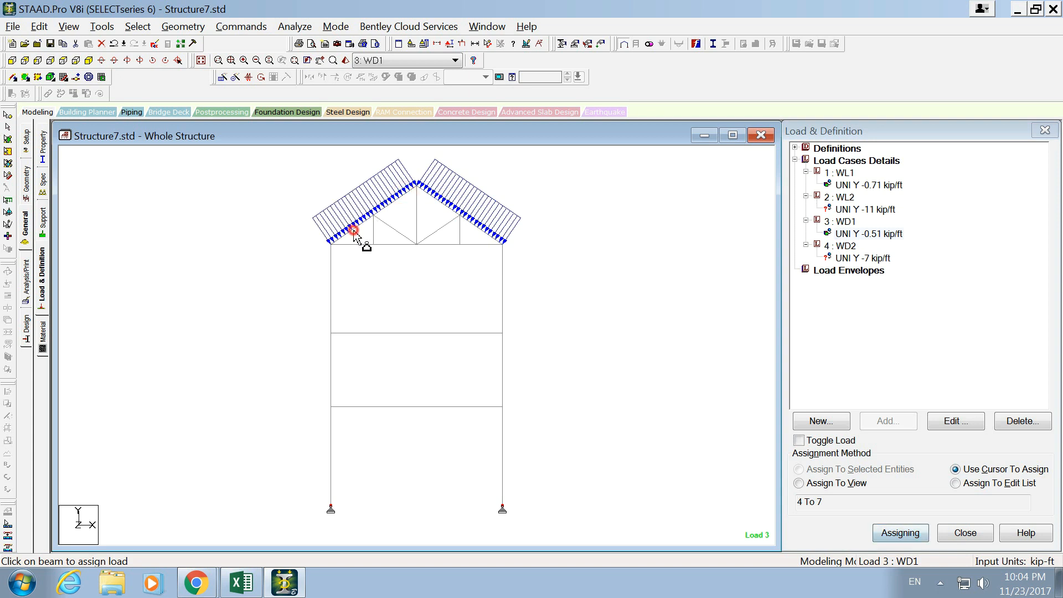
- Assign the WL2 uniform load of -11 kip/ft to both horizontal floor beams, members 20 and 21
left_click(846, 209)
left_click(473, 347)
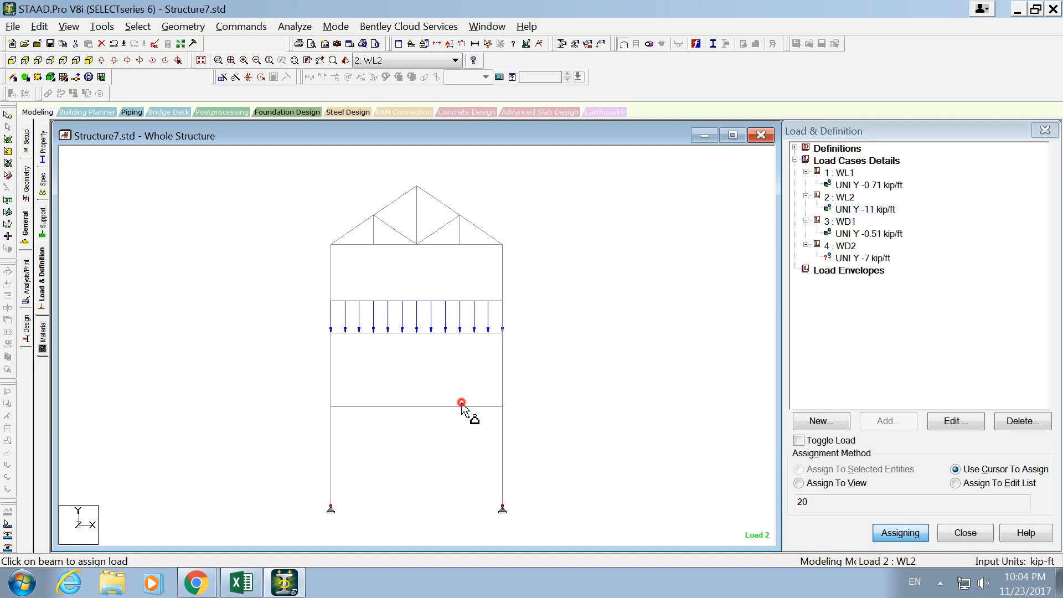
left_click(404, 407)
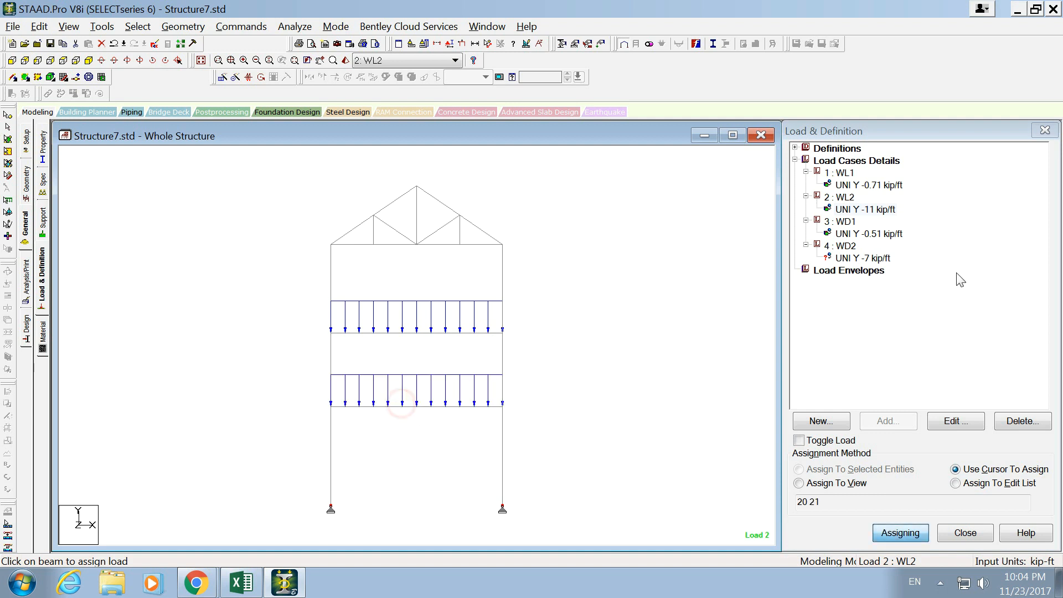
- Assign the WD2 uniform load of -7 kip/ft to floor beams 20 and 21, and select the Load Cases Details heading
left_click(883, 259)
left_click(441, 331)
left_click(434, 407)
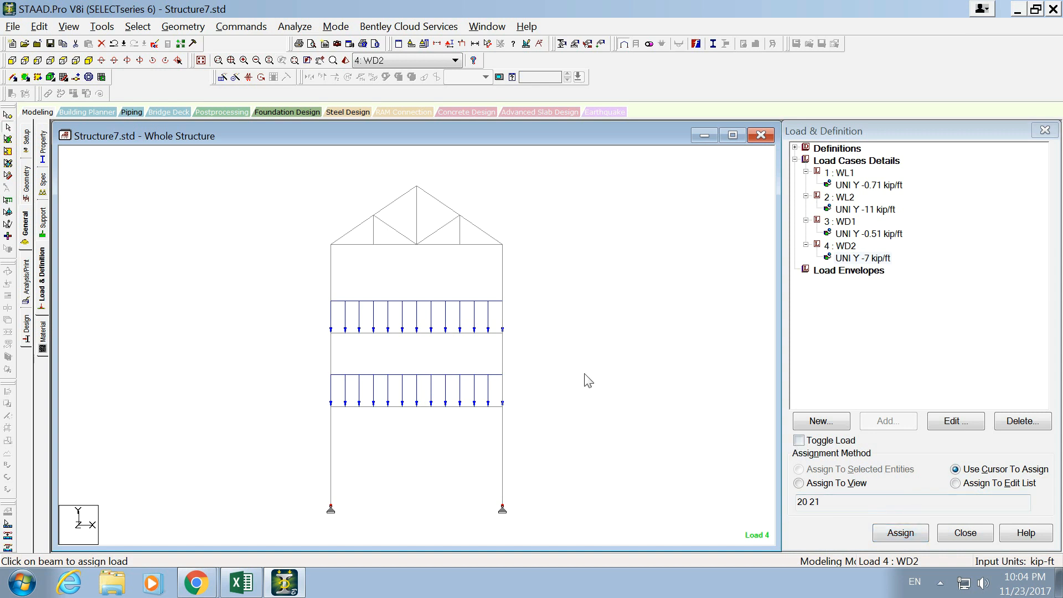
left_click(837, 164)
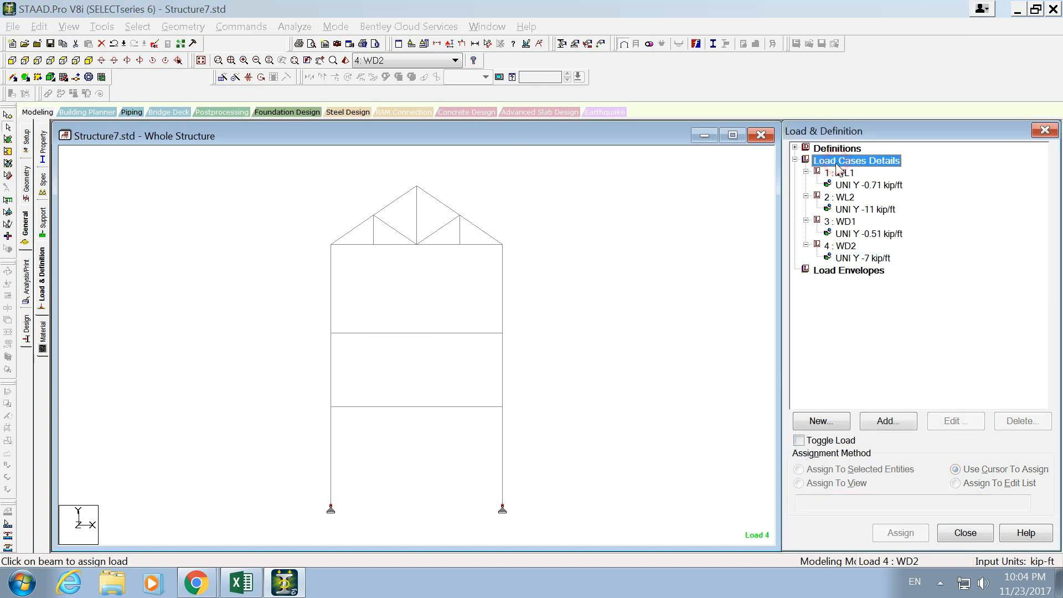
- Start defining a normal load combination 5 that includes load cases WL1, WL2, WD1 and WD2
left_click(896, 421)
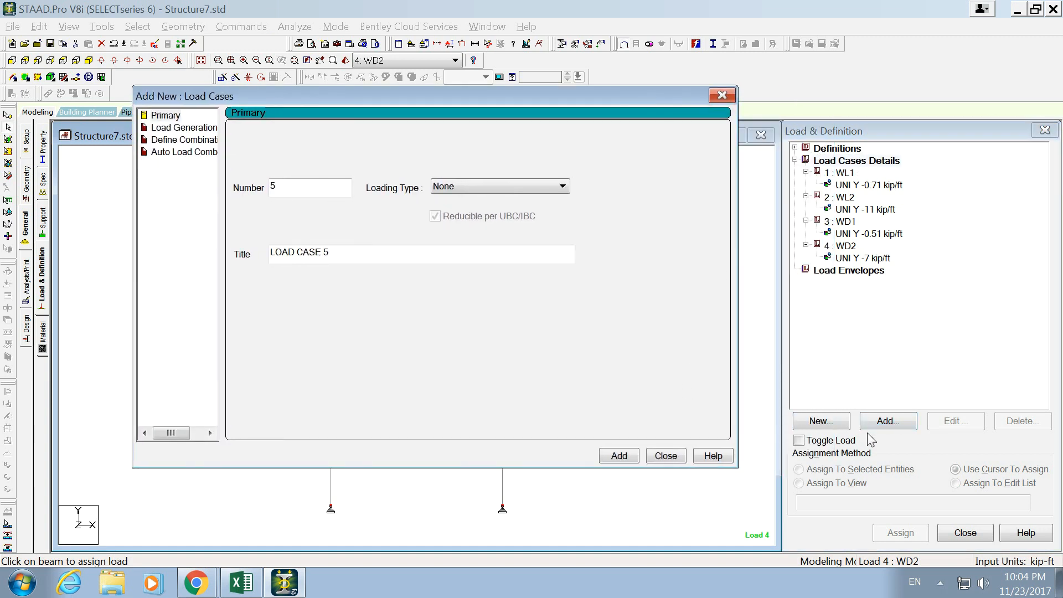
left_click(173, 143)
left_click_drag(296, 260, 293, 331)
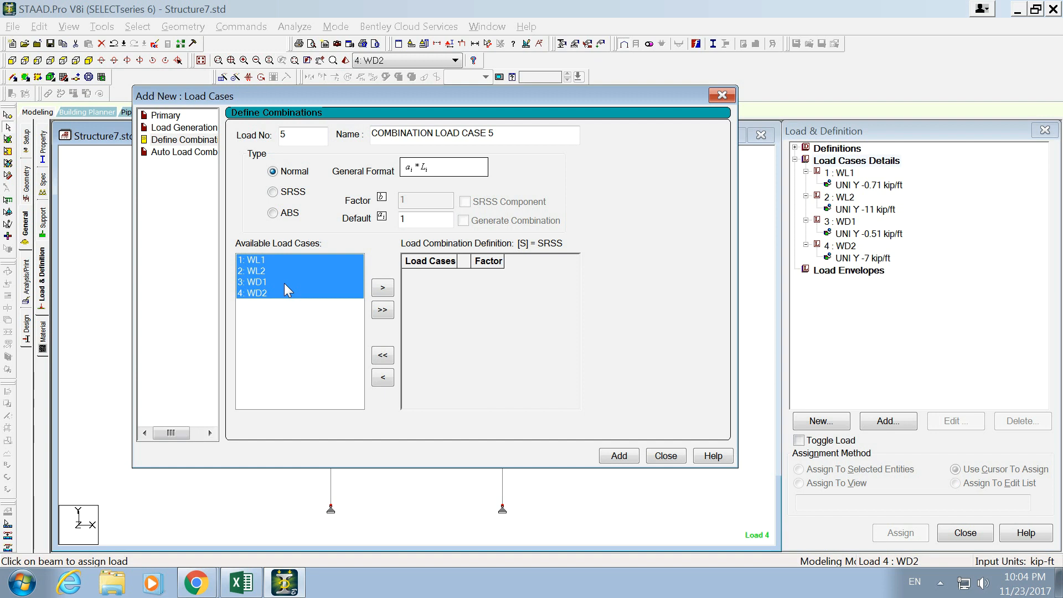
left_click_drag(258, 257, 270, 331)
left_click(387, 287)
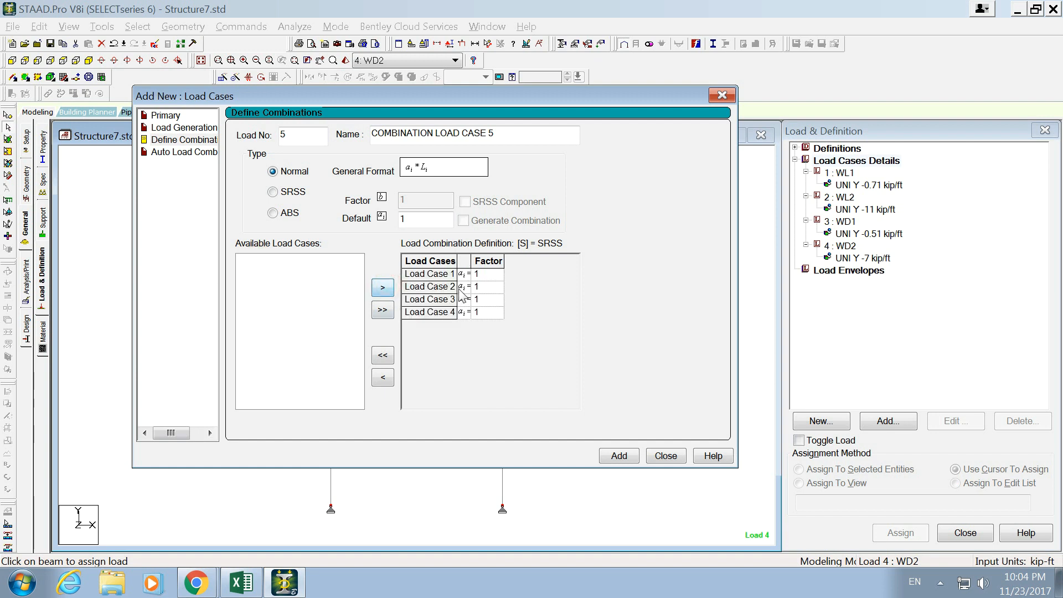
- Remove the four load cases from the combination definition and add them all back
left_click_drag(451, 275, 399, 341)
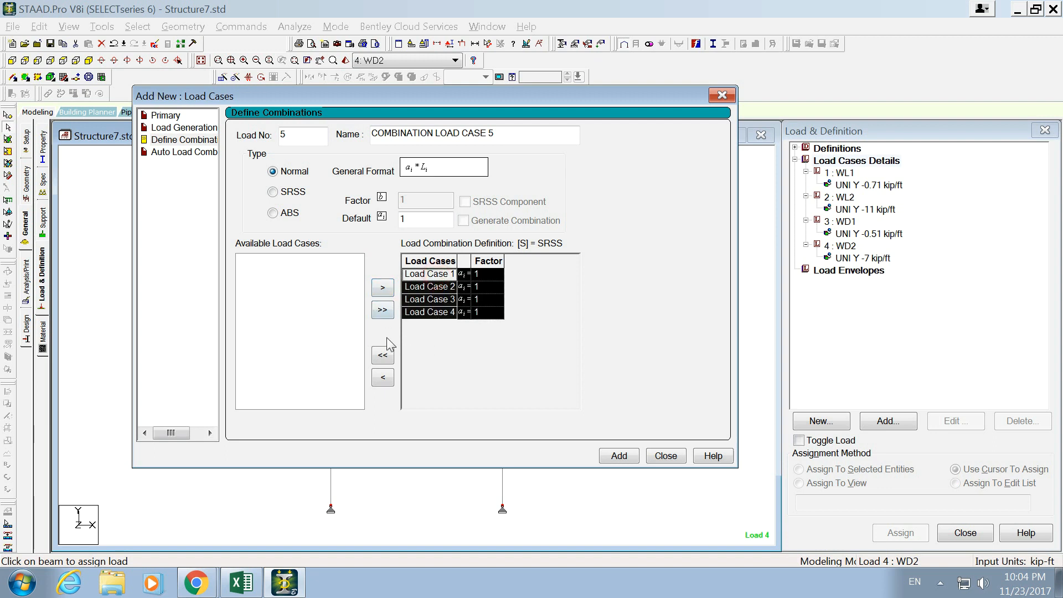
left_click(385, 353)
left_click(256, 260)
left_click(269, 282)
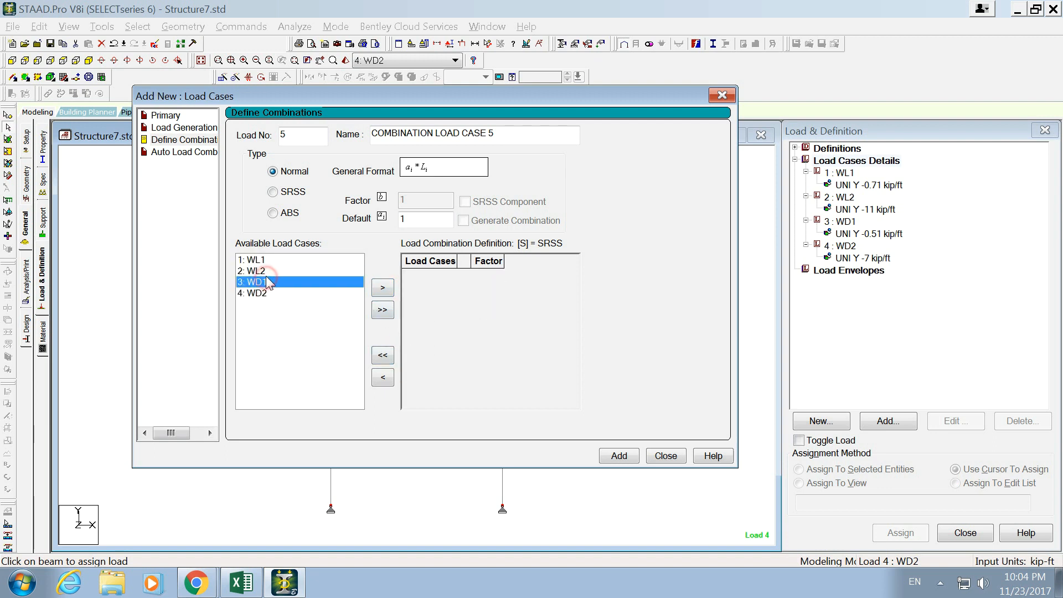
left_click(287, 292)
left_click_drag(277, 260, 348, 288)
left_click(382, 287)
- Set the factors to 1.6 for load cases 1 and 2 and 1.2 for cases 3 and 4, and add the combination
left_click(487, 273)
type(".6")
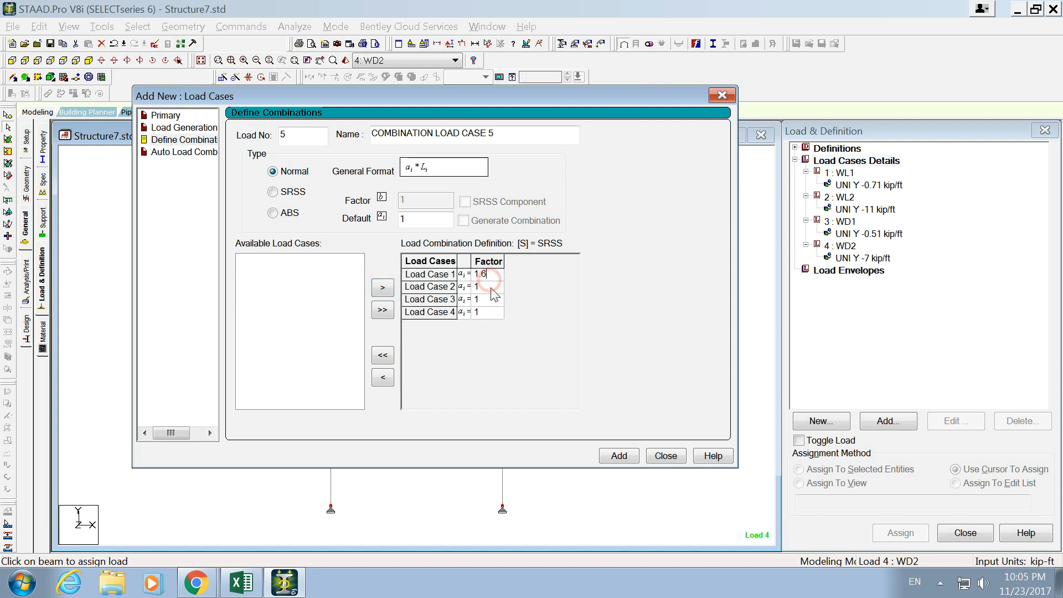
left_click(495, 287)
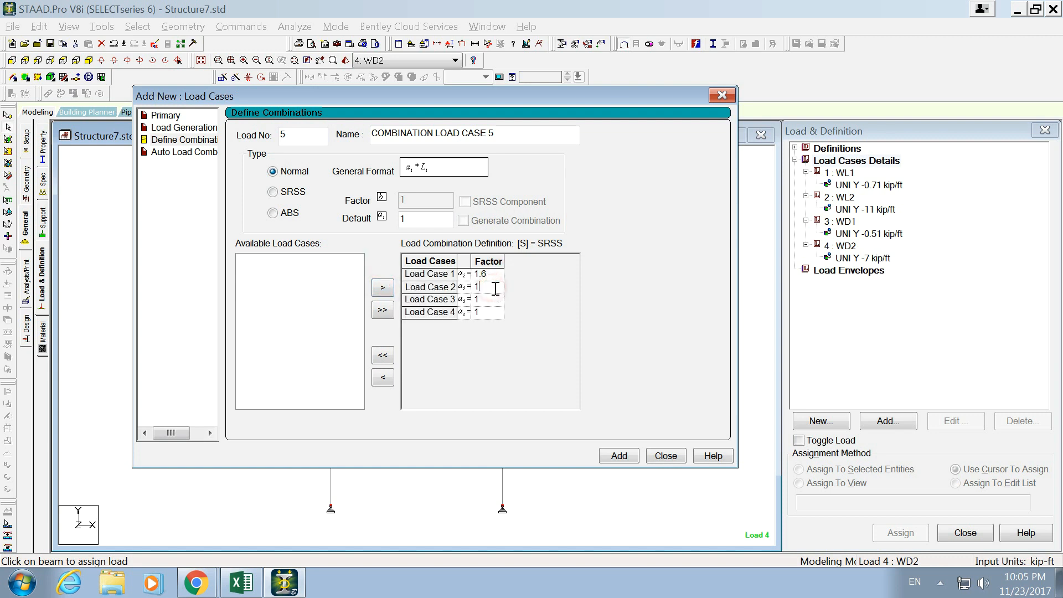
left_click(490, 299)
type(".2")
left_click(481, 313)
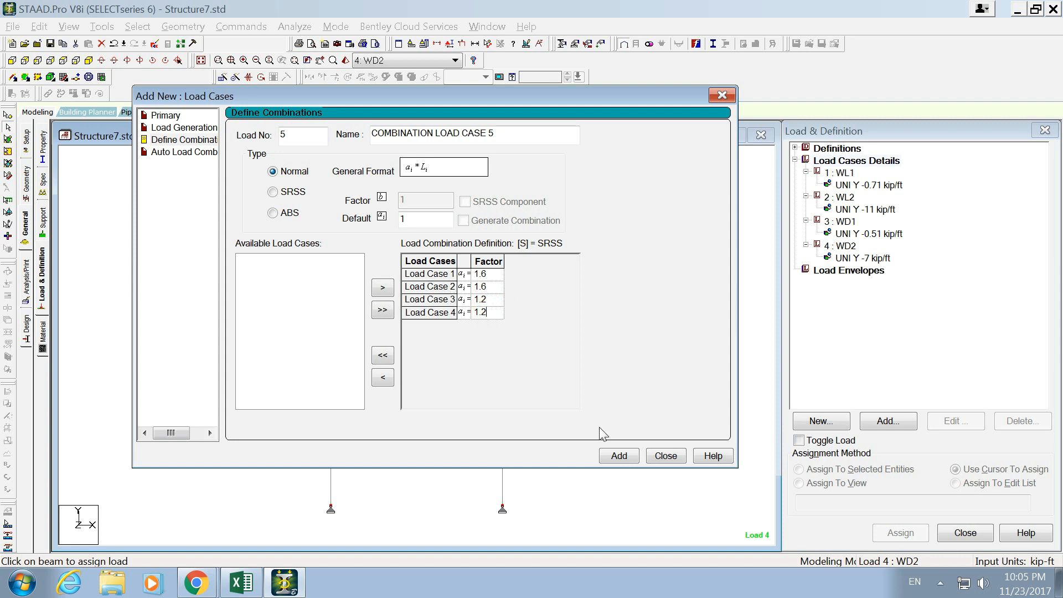
left_click(618, 455)
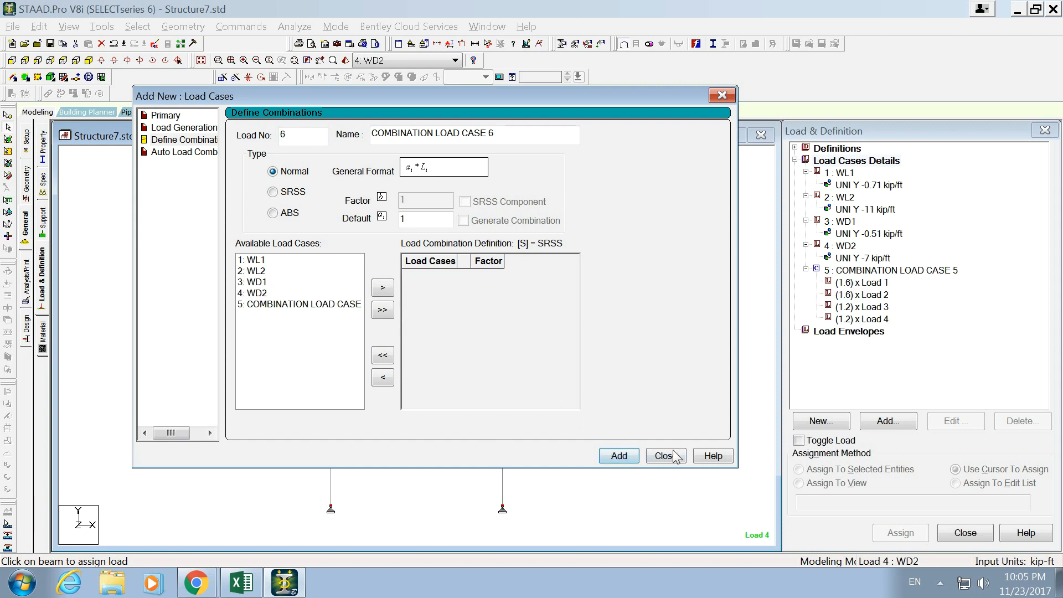
left_click(664, 455)
- Display the loading of combination load case 5 on the structure and review its factored components
left_click(848, 271)
left_click(847, 283)
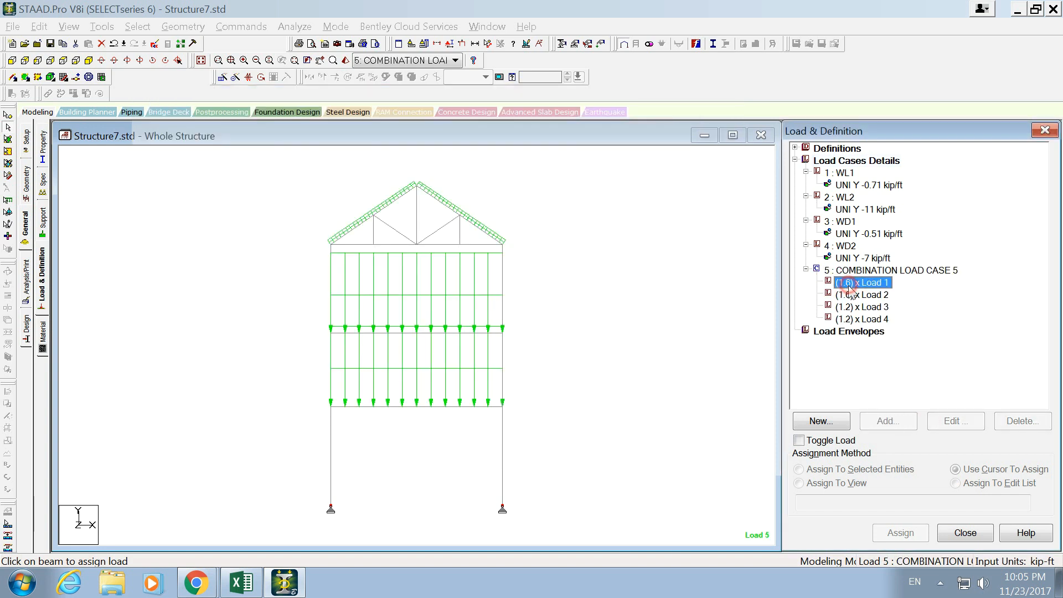
left_click(849, 294)
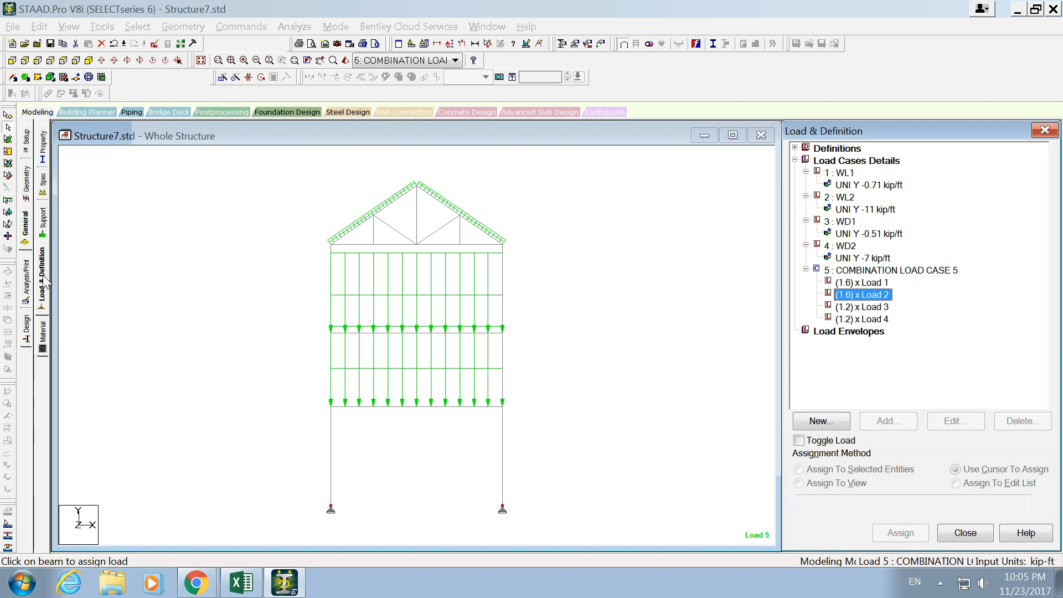
- Open the isotropic STEEL material for editing and check the material data in the Excel workbook awdwas.xlsx
left_click(42, 344)
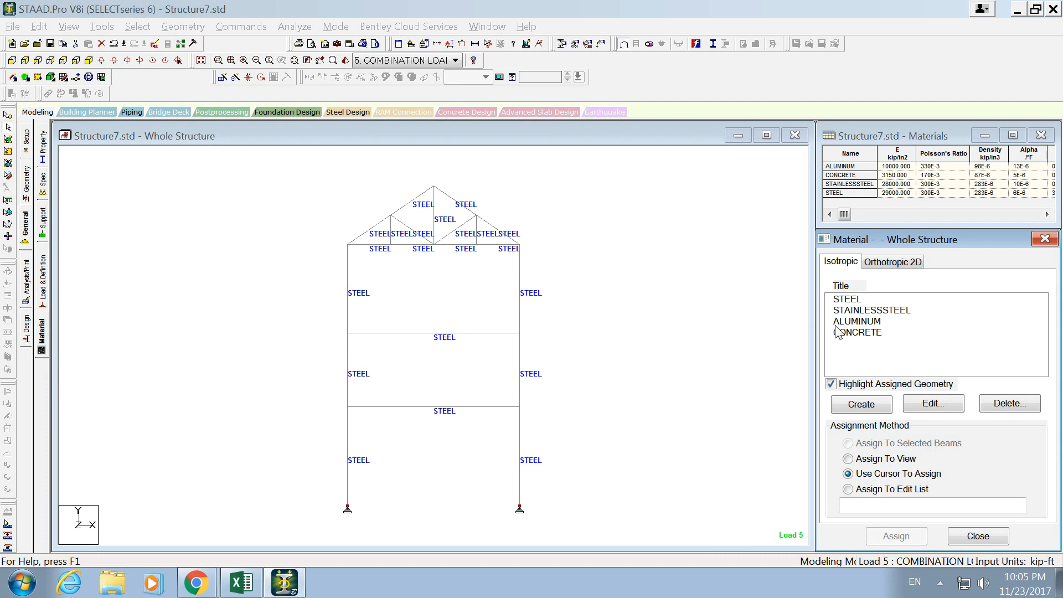
left_click(852, 299)
left_click(915, 400)
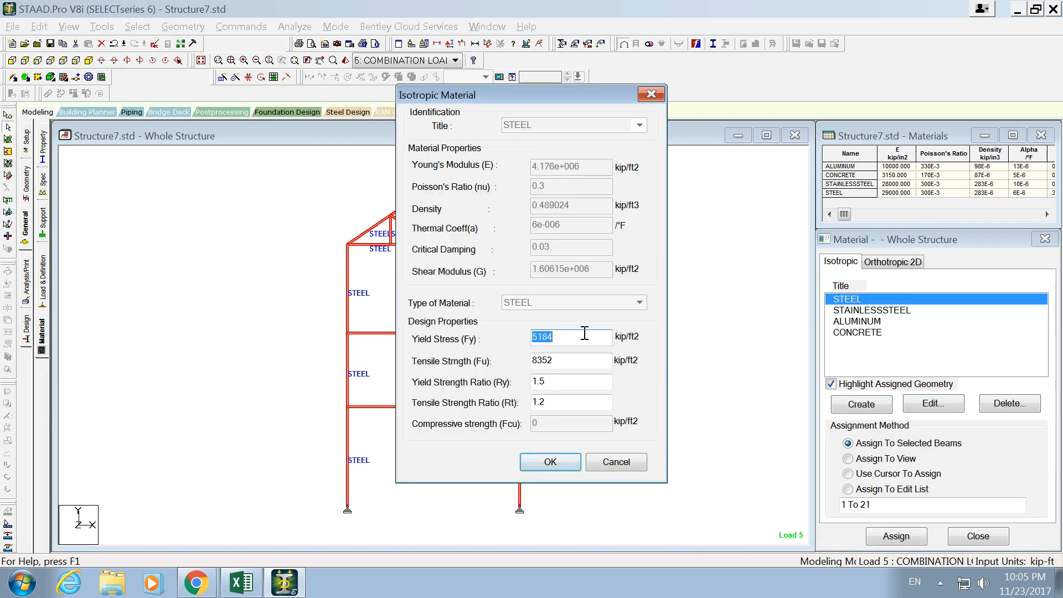
left_click_drag(576, 360, 459, 357)
key("alt+Tab")
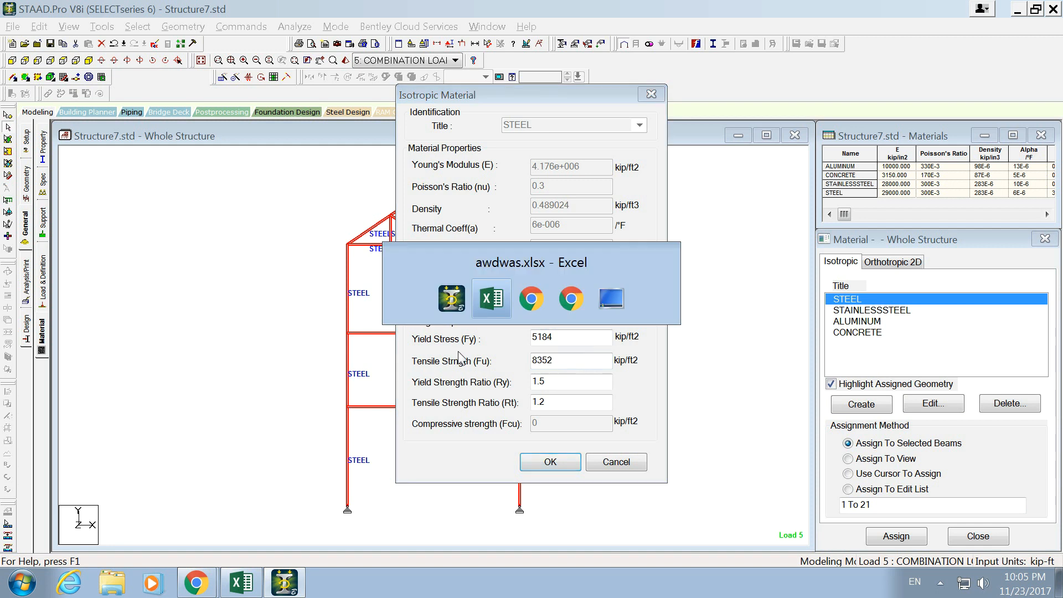
left_click_drag(537, 231, 598, 231)
left_click_drag(544, 209, 567, 208)
key("alt+Tab")
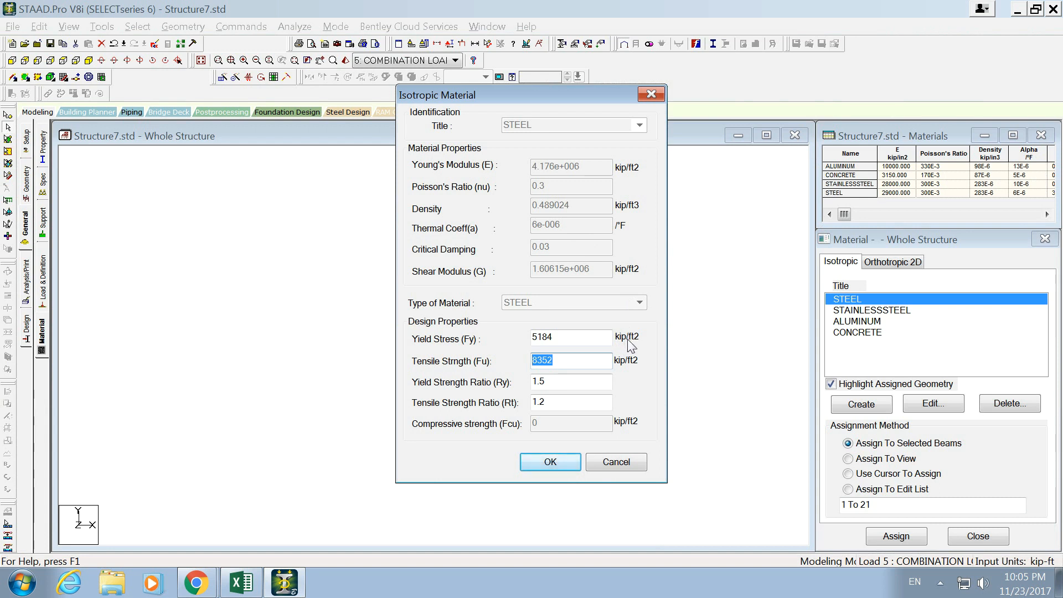
- Switch to the unit converter in Chrome, convert 50 ksi to lbf/ft2, and copy the result
key("alt+Tab")
key("alt+Tab")
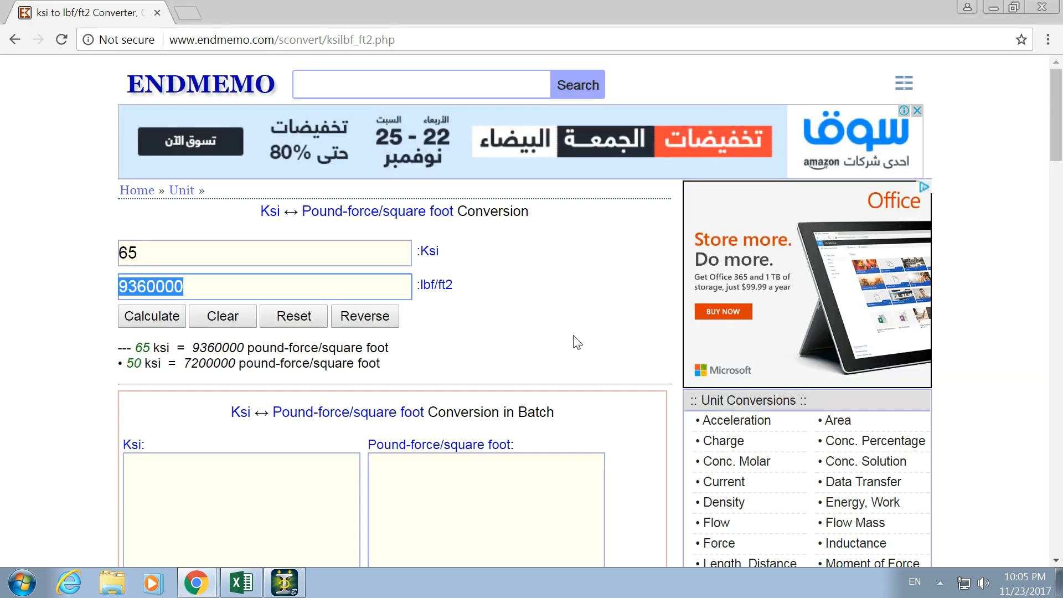
left_click(206, 262)
type("50")
left_click_drag(263, 280, 107, 289)
key("BackSpace")
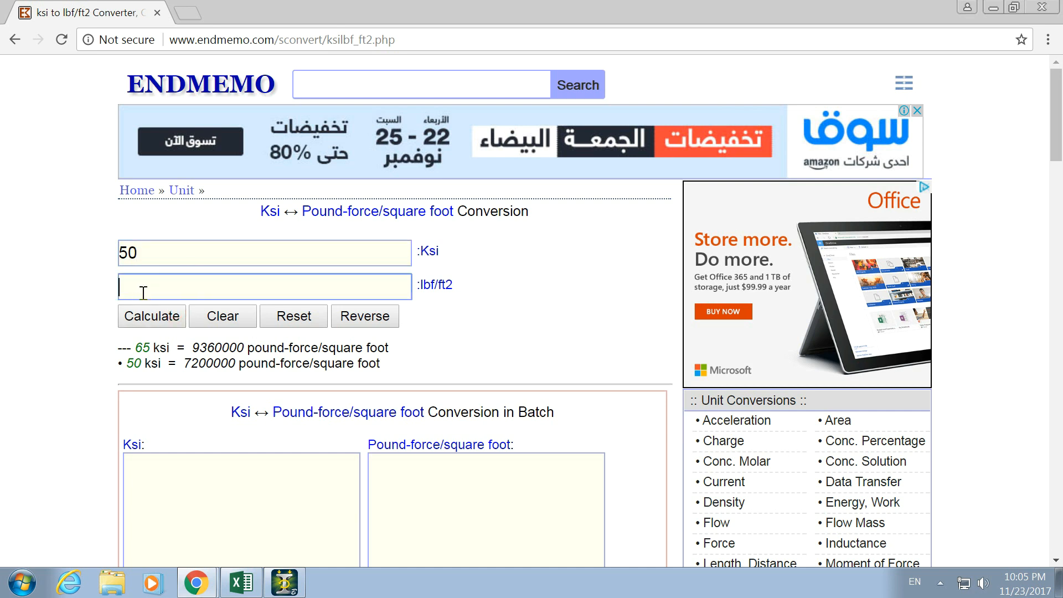
left_click(160, 251)
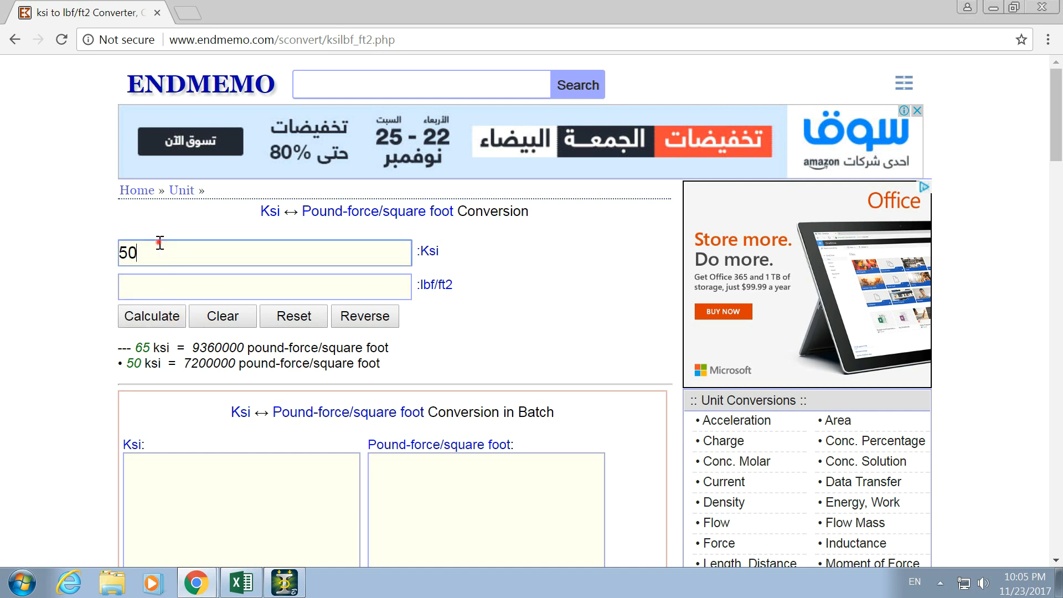
left_click(126, 319)
left_click_drag(200, 285, 114, 286)
key("ctrl+c")
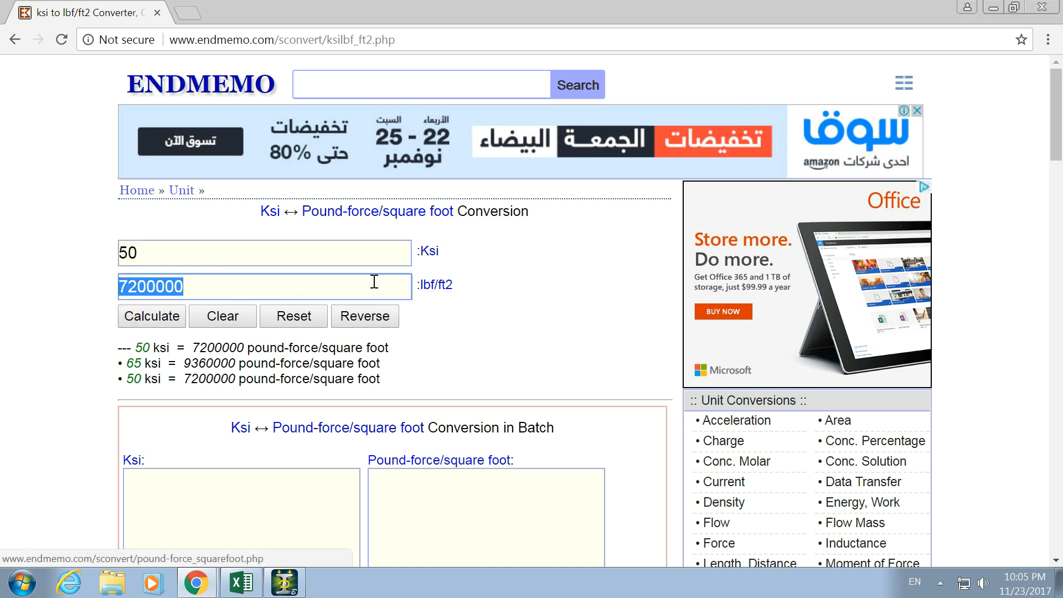
- Switch back to STAAD.Pro and set the steel's Yield Stress (Fy) to 7200 kip/ft2
key("alt+Tab")
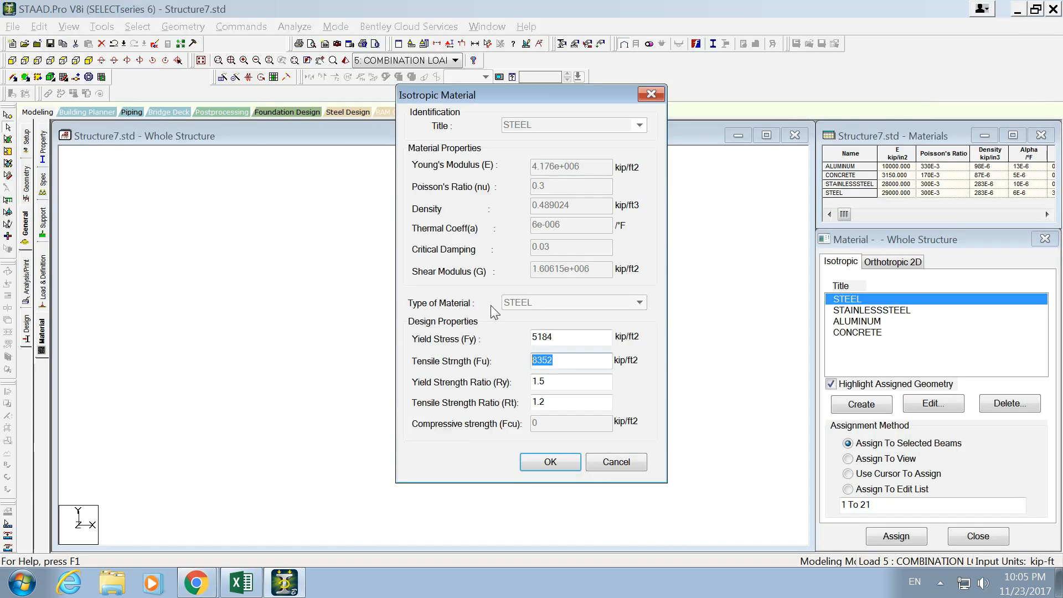
left_click_drag(574, 339, 507, 336)
key("ctrl+v")
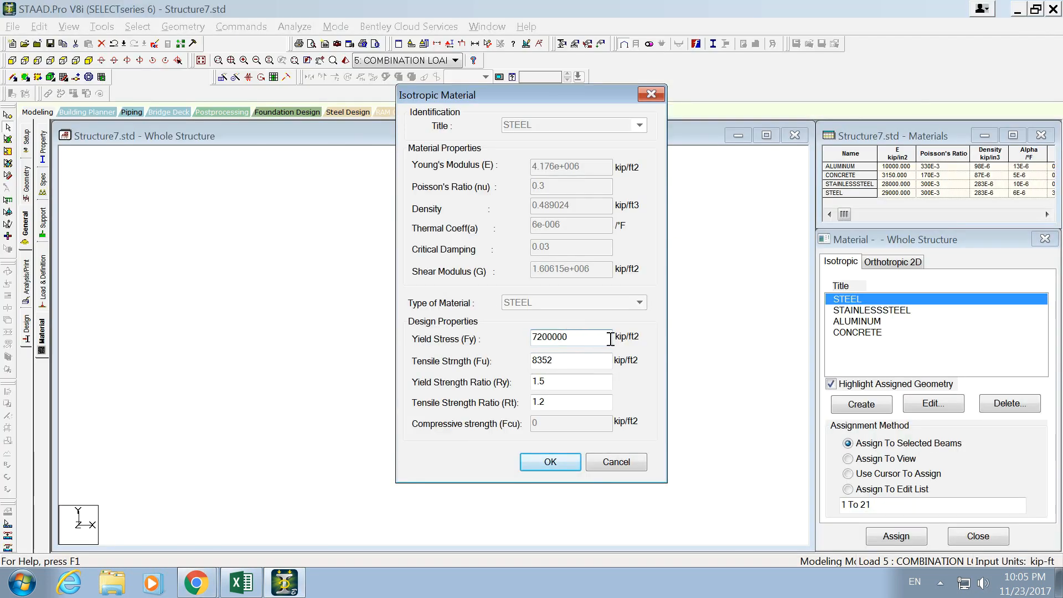
key("alt+Tab")
double_click(473, 285)
key("alt+Tab")
left_click(598, 336)
key("BackSpace")
key("BackSpace")
- Switch to the Chrome unit converter, convert 65 ksi to lbf/ft2, and copy the result
key("alt+Tab")
left_click_drag(266, 255, 3, 239)
type("65")
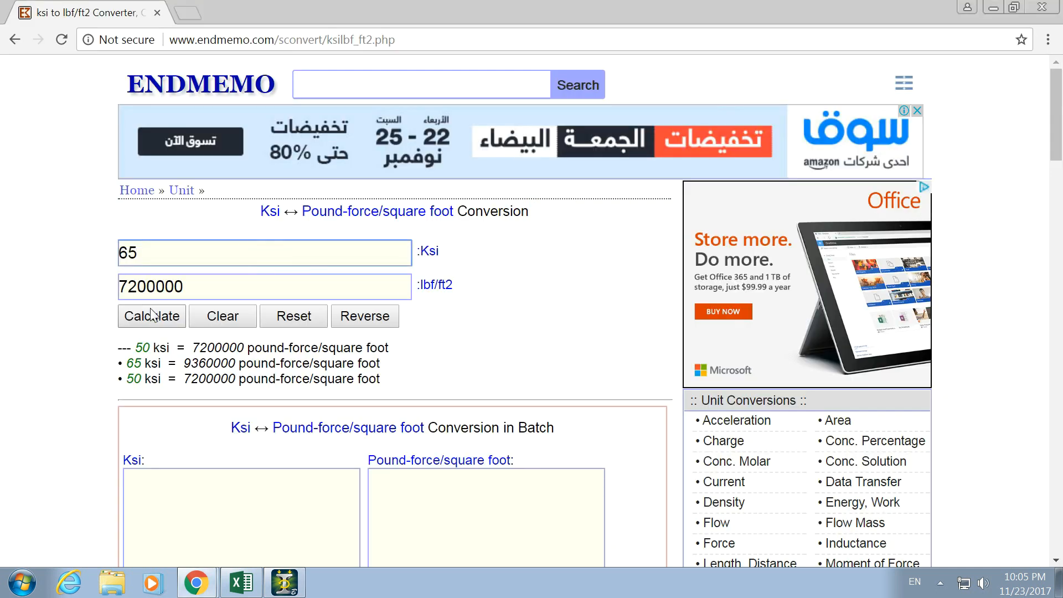
double_click(207, 289)
key("BackSpace")
left_click(164, 326)
left_click_drag(186, 287, 85, 290)
key("ctrl+c")
- In STAAD.Pro, set the steel's tensile strength (Fu) to 9360 kip/ft2 and assign the material to members 1 to 21
key("alt+Tab")
left_click_drag(564, 358, 520, 357)
key("Right")
key("alt+Tab")
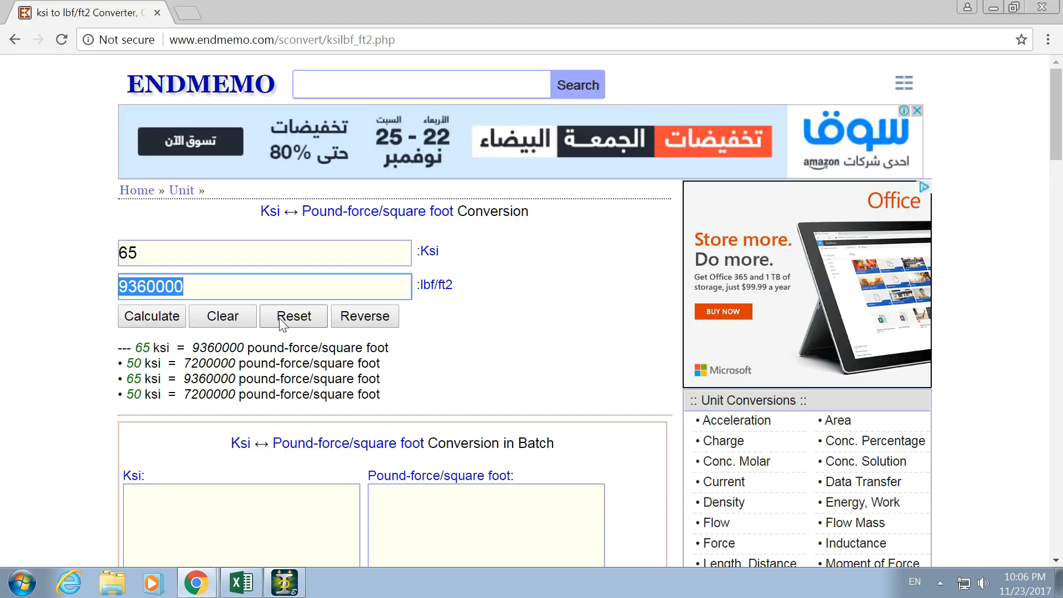
key("alt+Tab")
left_click_drag(565, 363, 505, 359)
key("ctrl+v")
key("BackSpace")
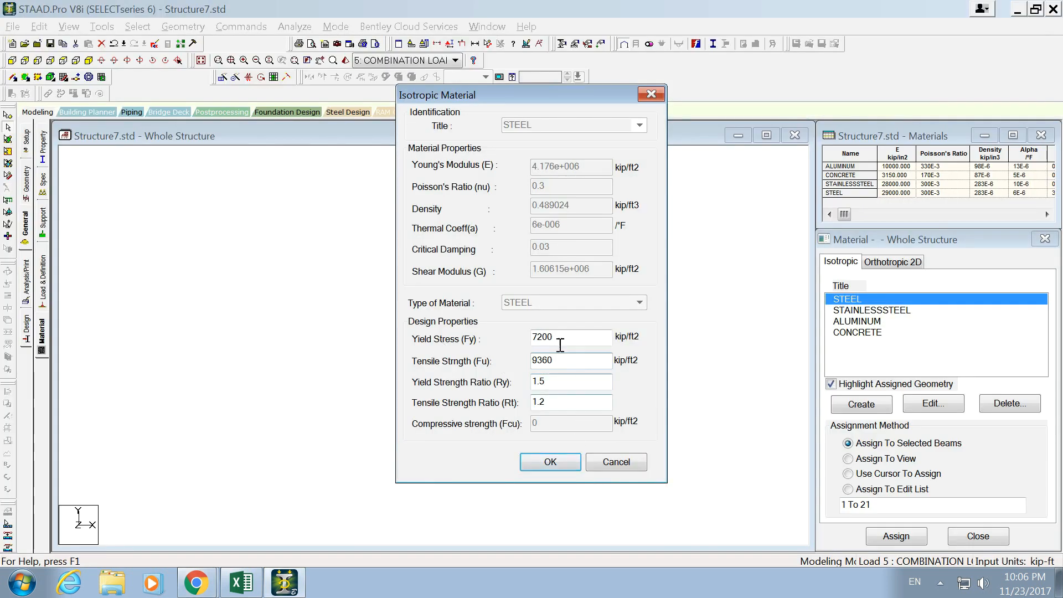
left_click(555, 463)
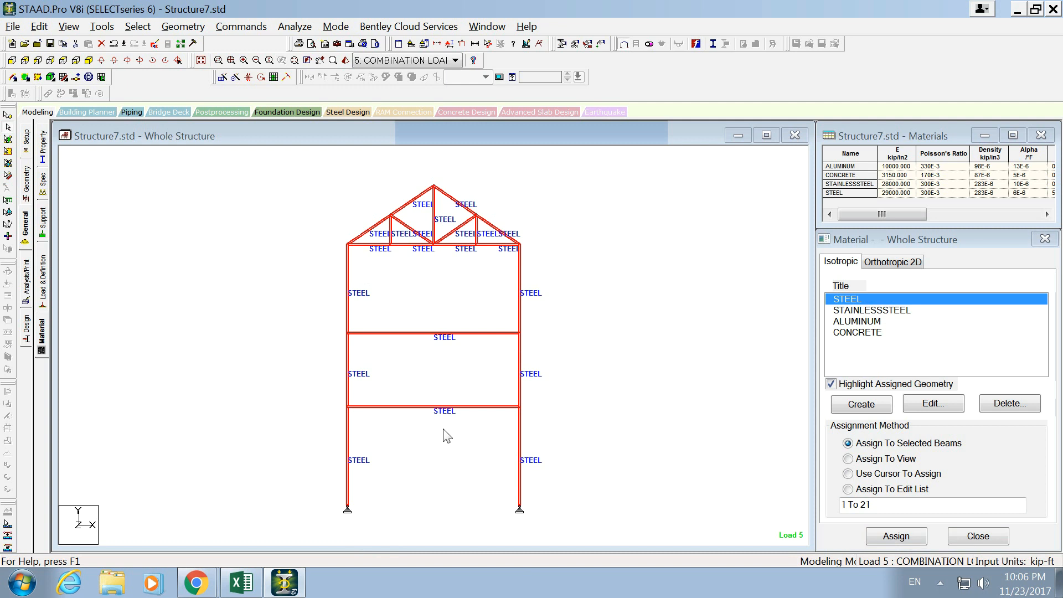
left_click(897, 540)
left_click(227, 336)
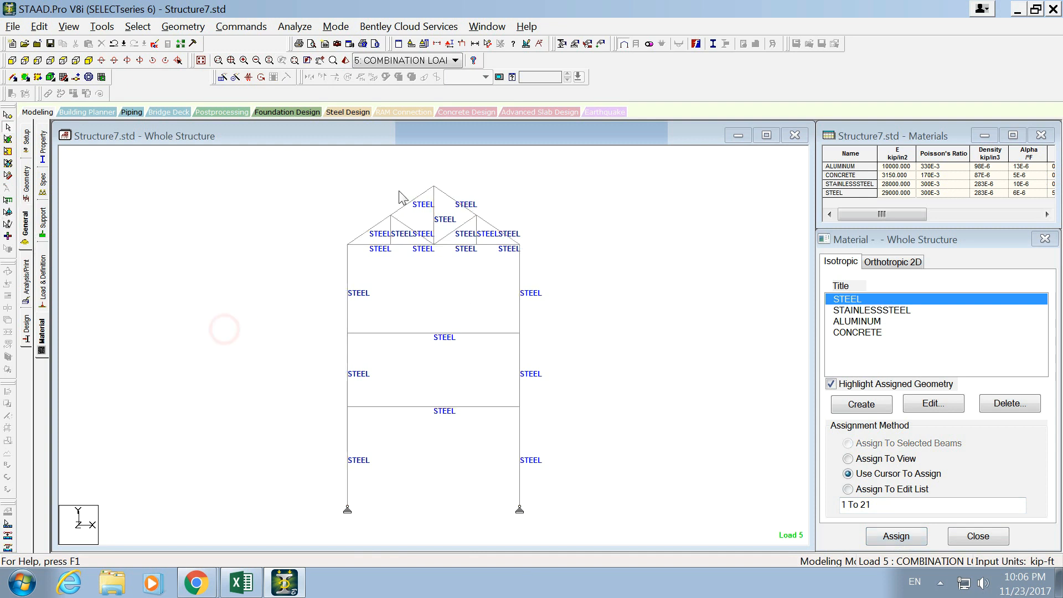
- Save the structure and run the analysis, then go to Post Processing Mode without changing the results setup
left_click(294, 26)
left_click(303, 44)
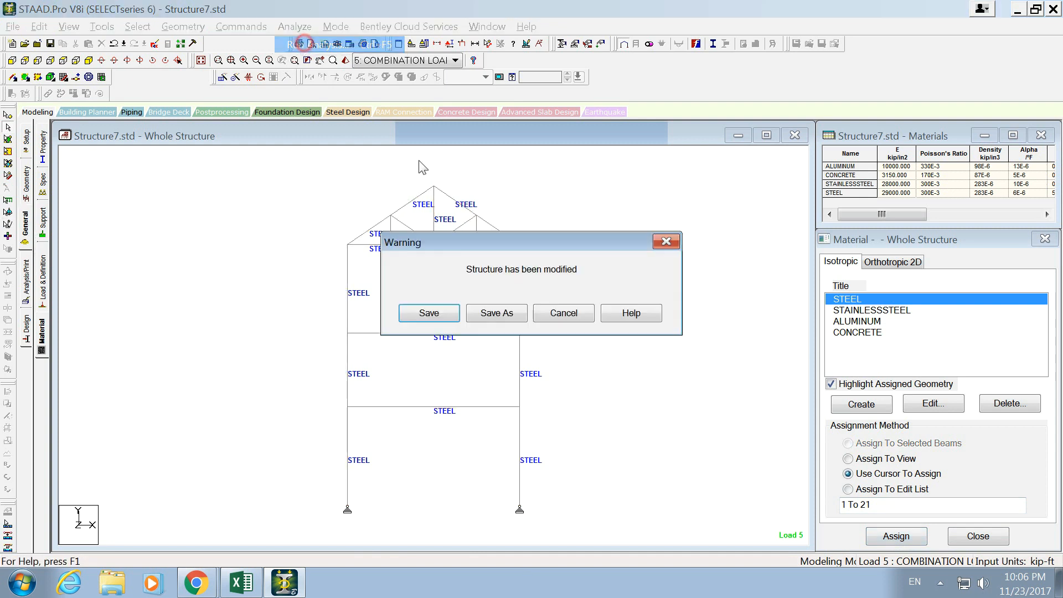
left_click(433, 313)
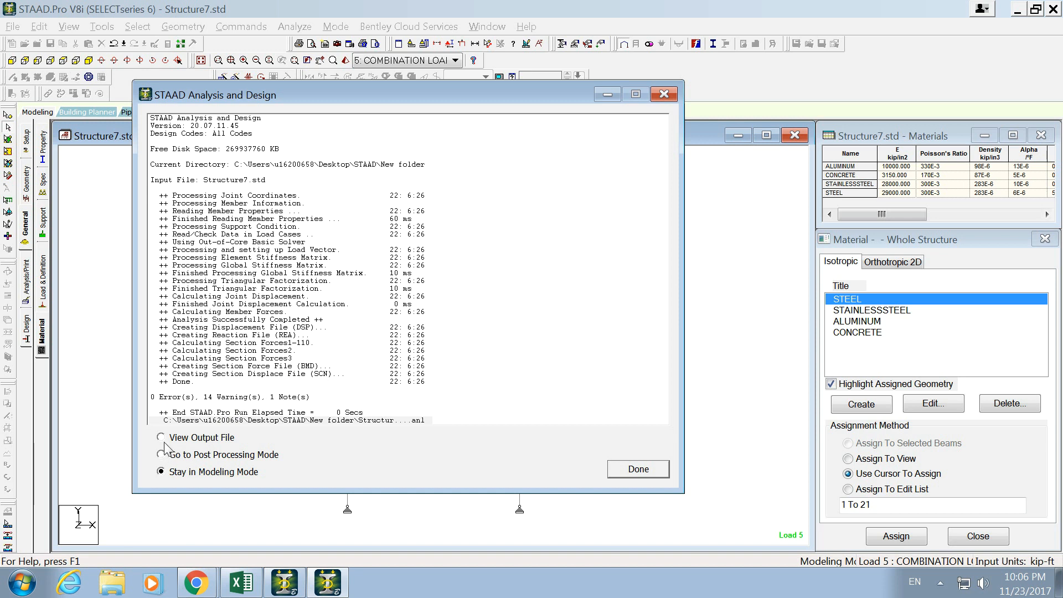
left_click(246, 457)
left_click(638, 474)
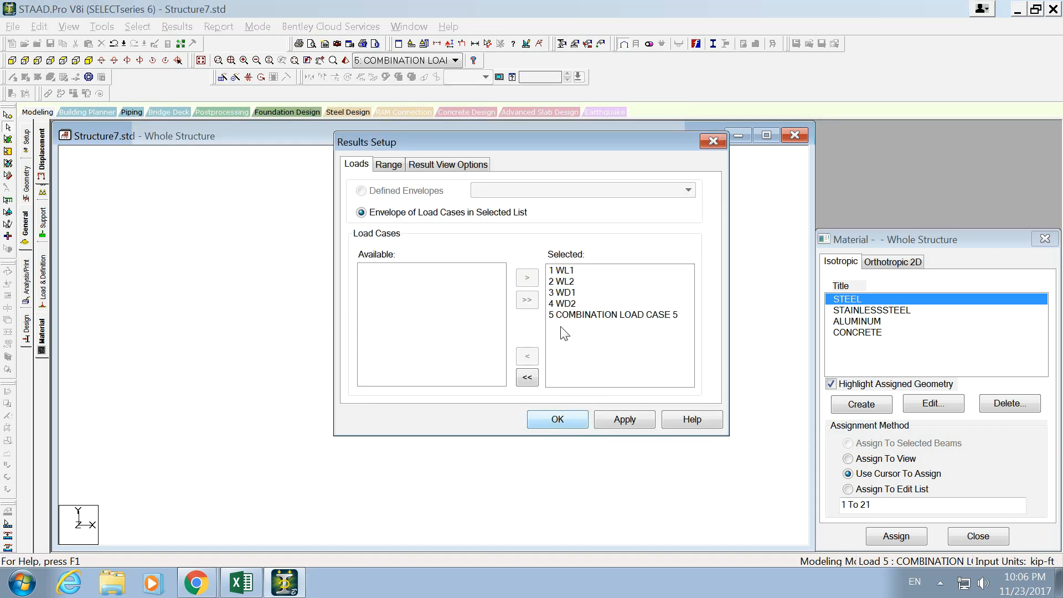
left_click(713, 141)
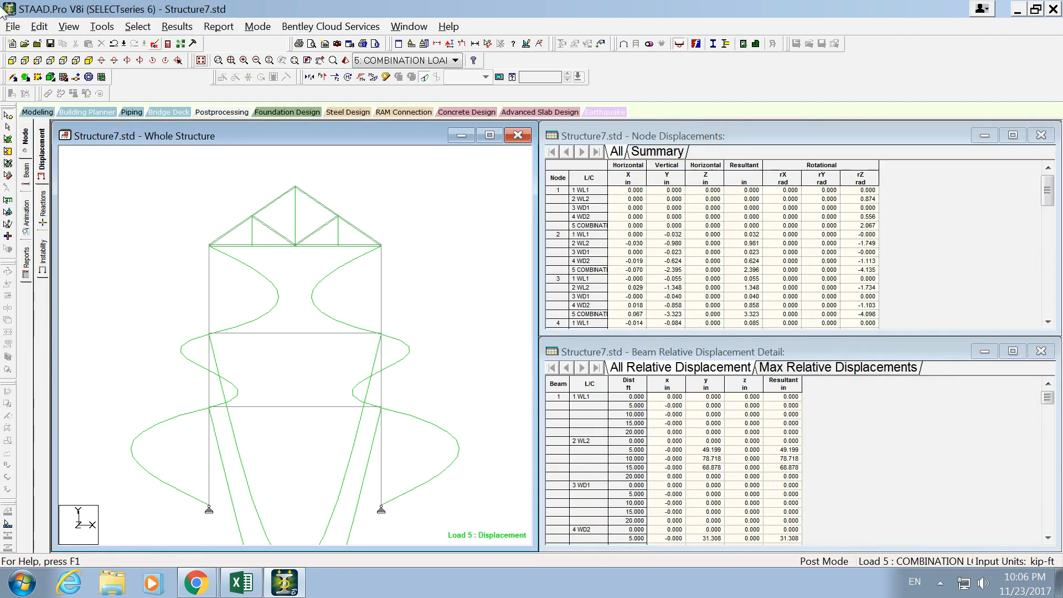
- Try adding a second Perform Analysis command with the All print option in modeling mode, and delete it
left_click(177, 26)
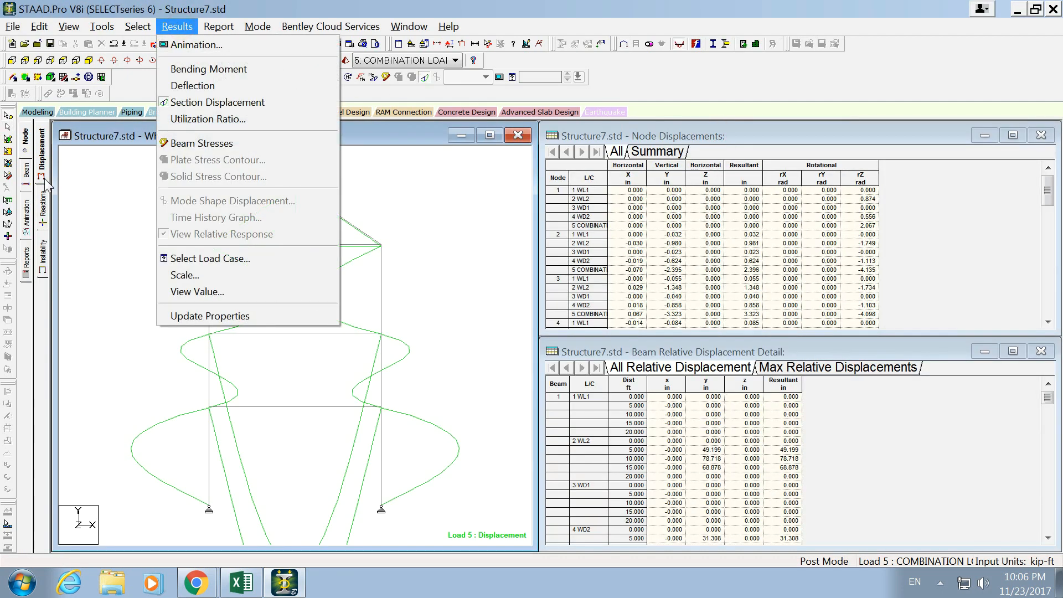
left_click(38, 113)
left_click(26, 282)
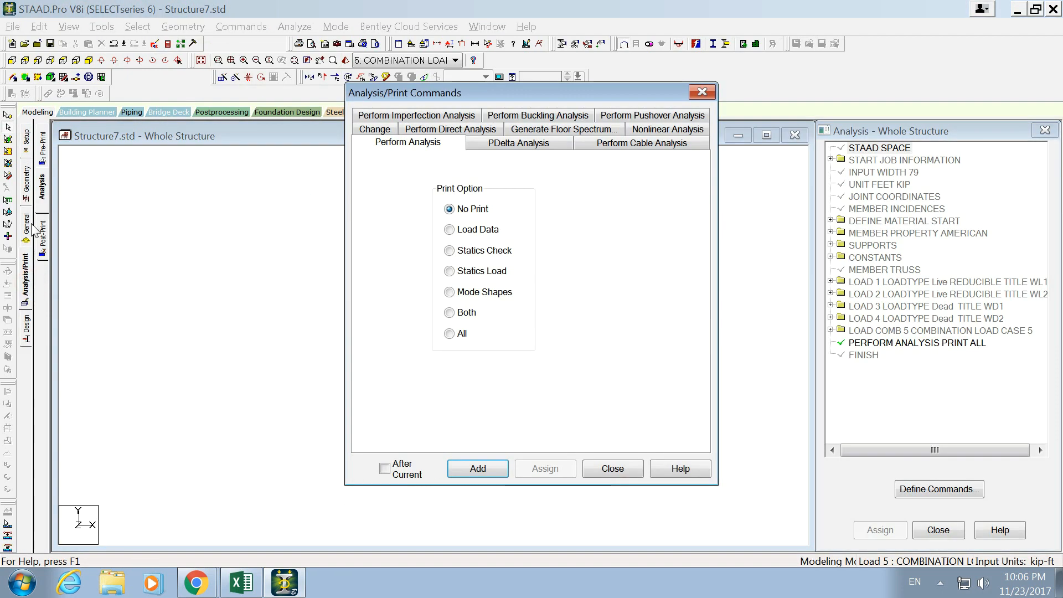
left_click(448, 333)
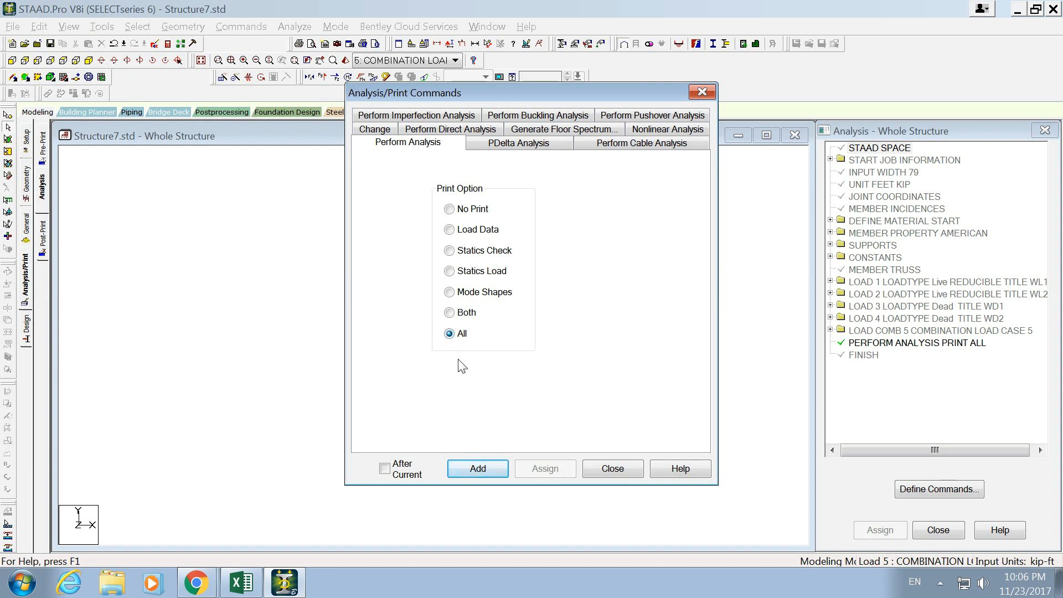
left_click(479, 468)
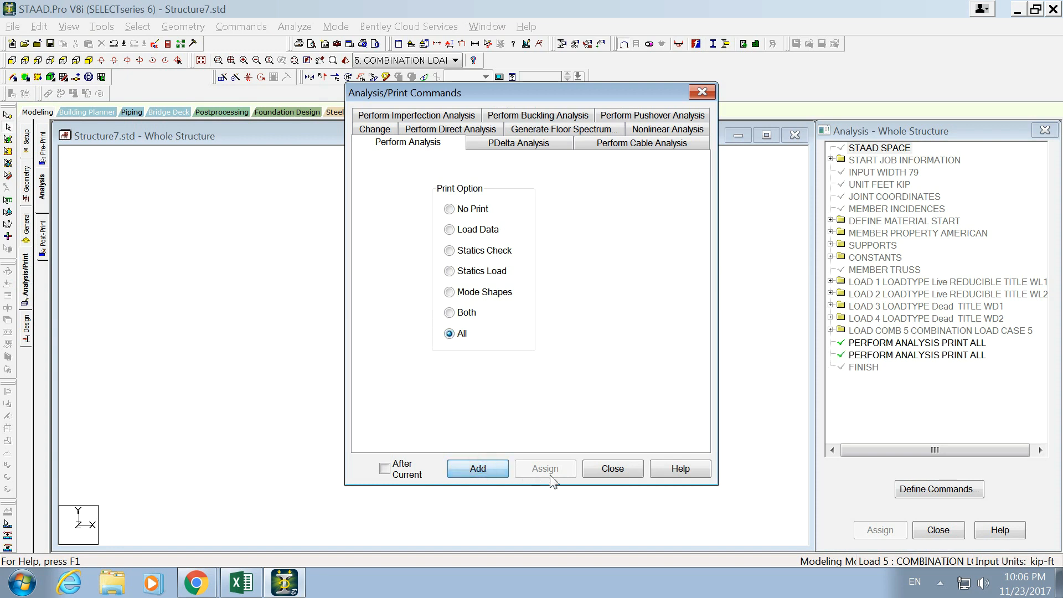
left_click(596, 470)
left_click(917, 356)
key("Delete")
left_click(923, 380)
left_click(605, 413)
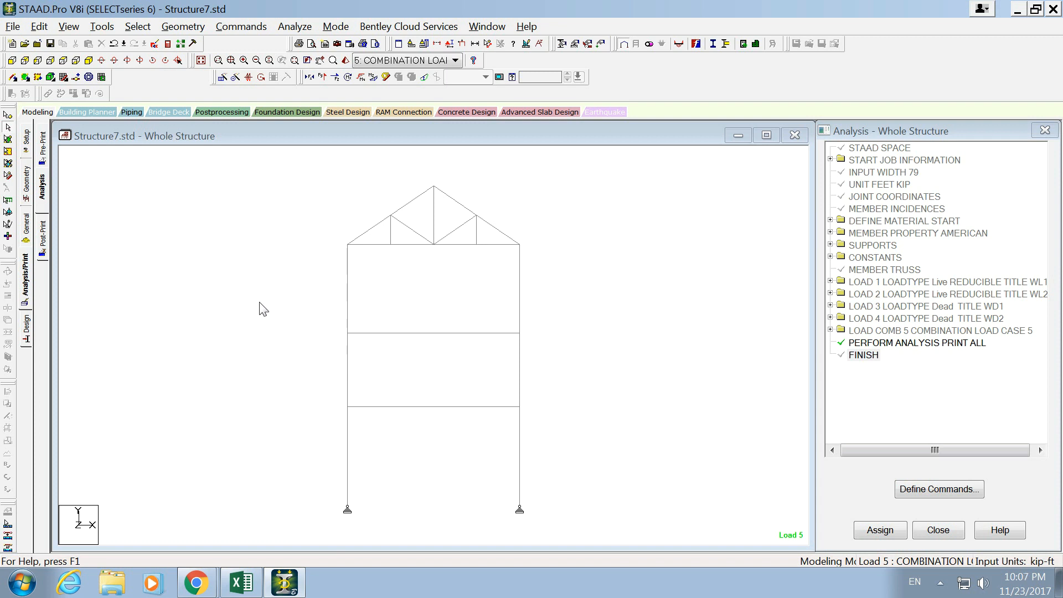
- Save the structure, run the analysis, and go to Post Processing Mode
left_click(294, 26)
left_click(302, 41)
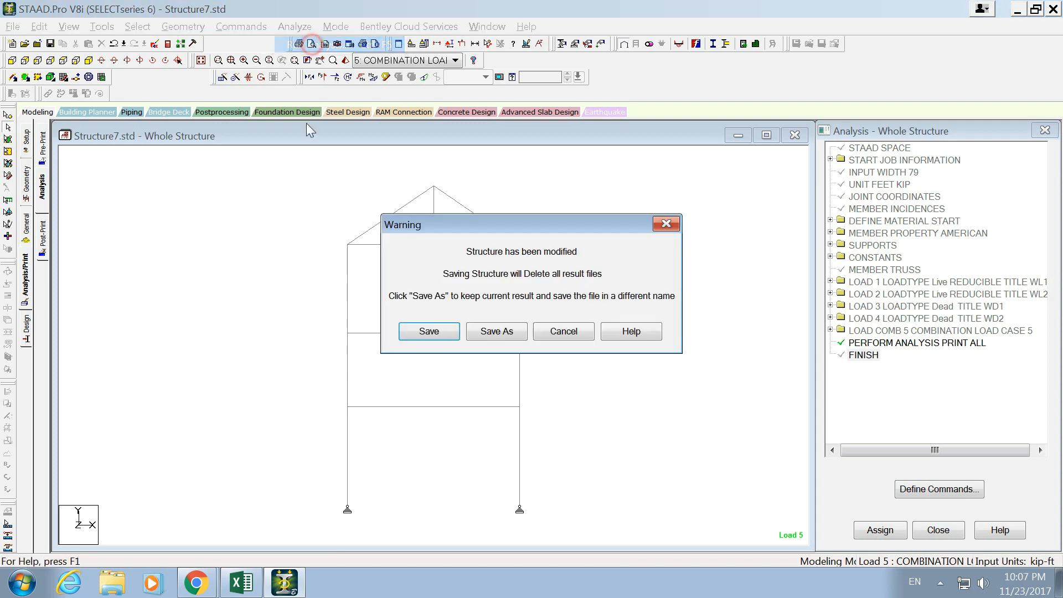
left_click(444, 331)
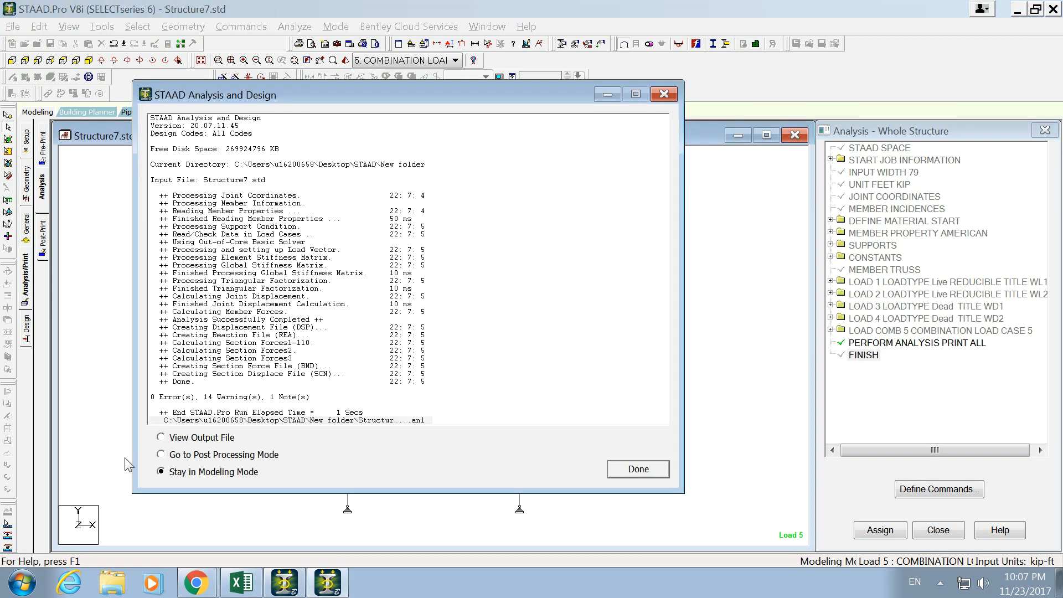
left_click(161, 454)
left_click(664, 471)
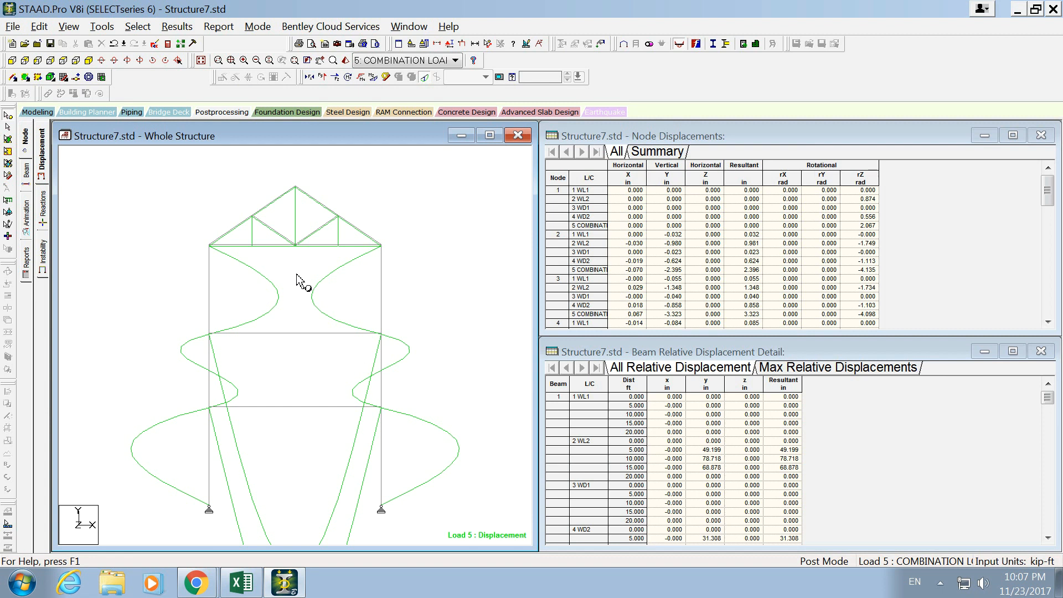
- Reduce the drawn scale of the displacement diagram and display it for combination load case 5
key("9")
key("9")
key("9")
key("9")
key("9")
key("9")
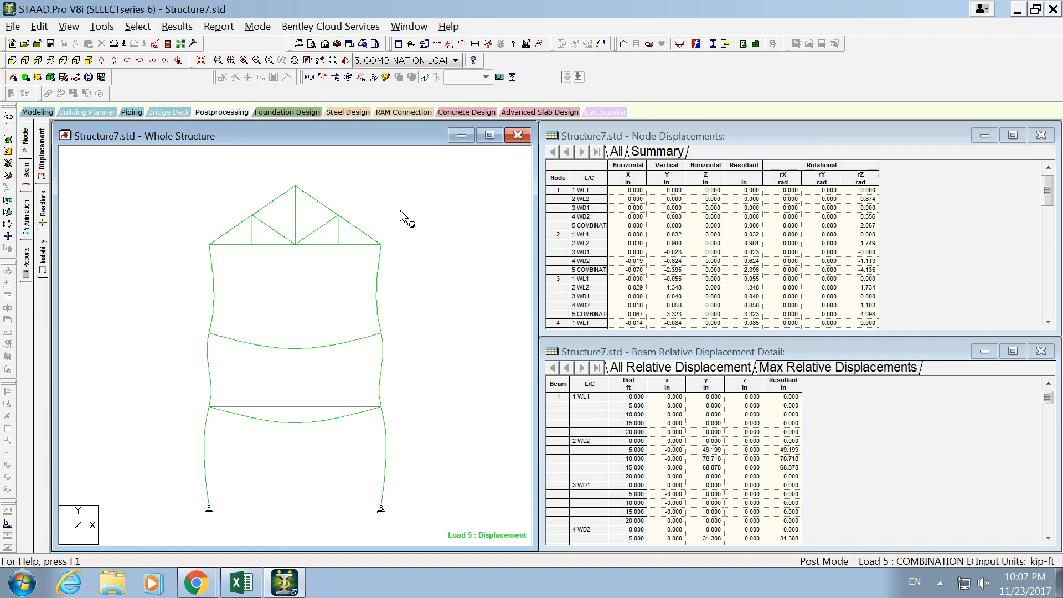
left_click(391, 61)
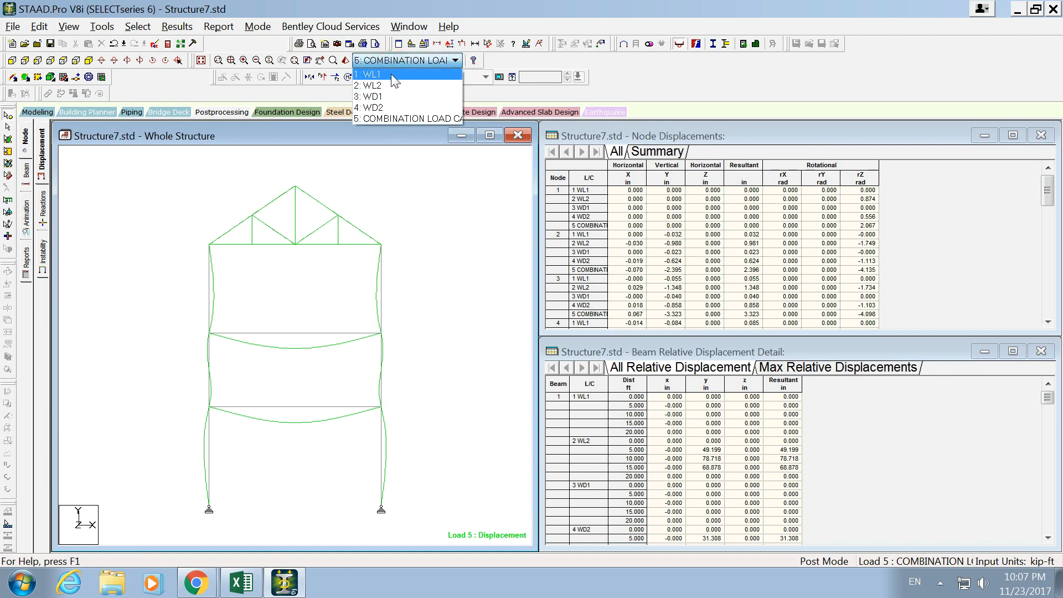
left_click(393, 118)
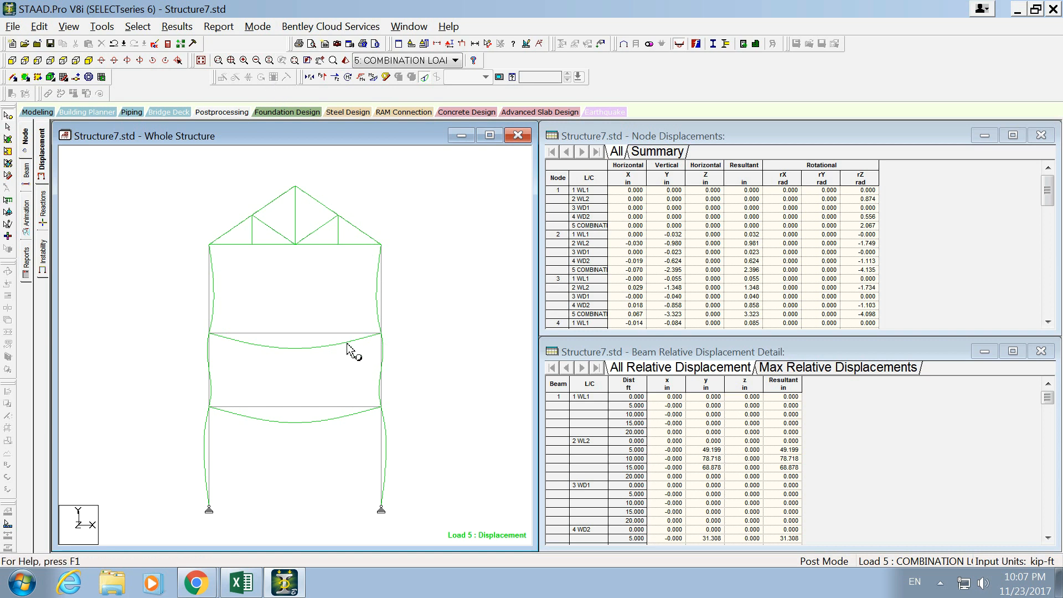
left_click(395, 339)
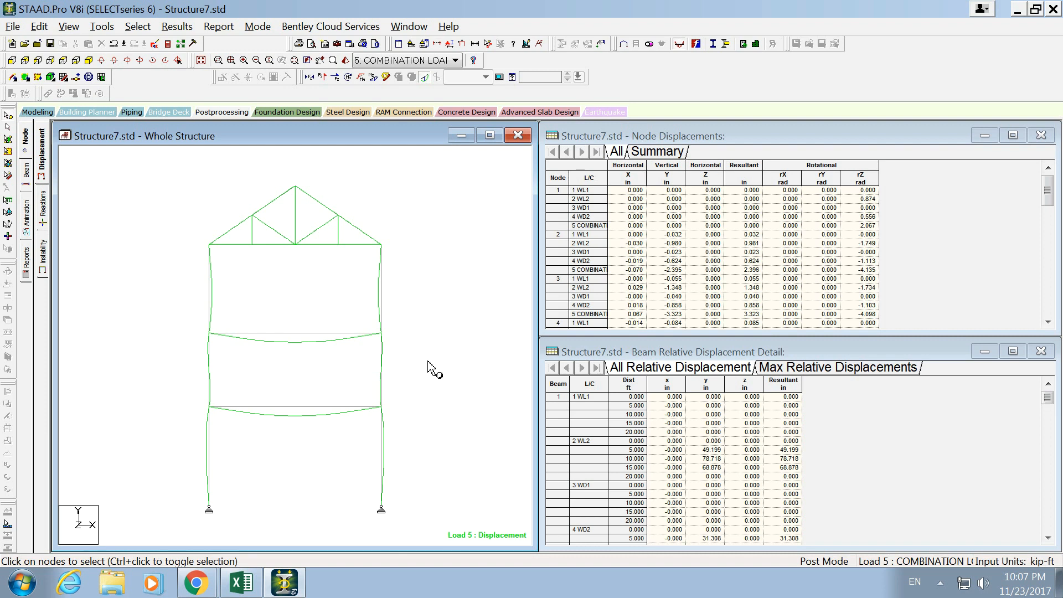
- Turn off the section displacement and display the bending moment diagram for load case 5
left_click_drag(402, 202, 419, 219)
left_click(178, 25)
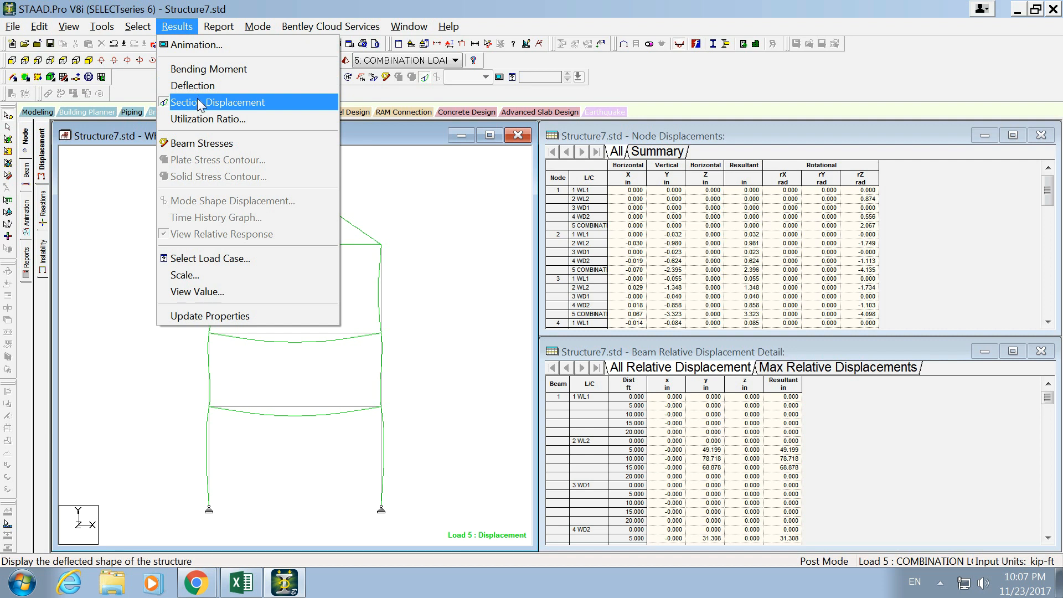
left_click(244, 107)
left_click(177, 26)
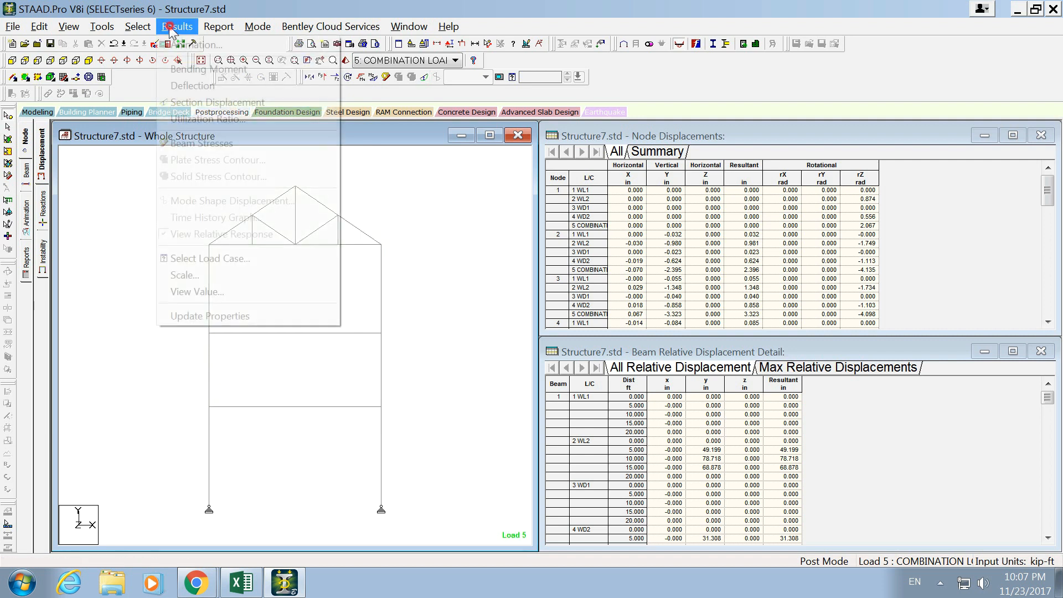
left_click(249, 71)
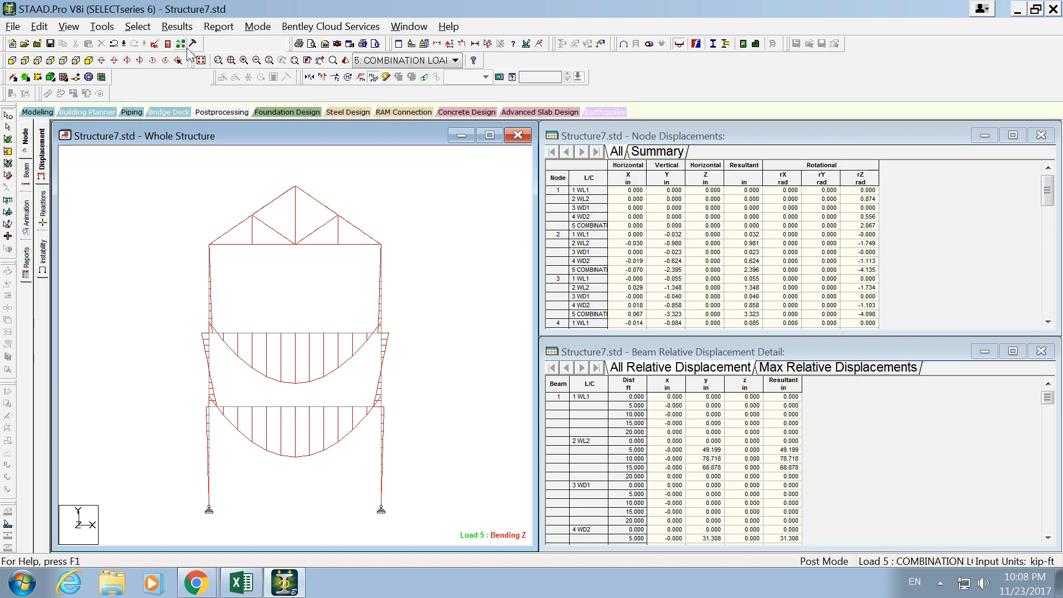
- Return to modeling mode and examine the upper floor beam's geometry, property, loading, and shear bending data
left_click(37, 112)
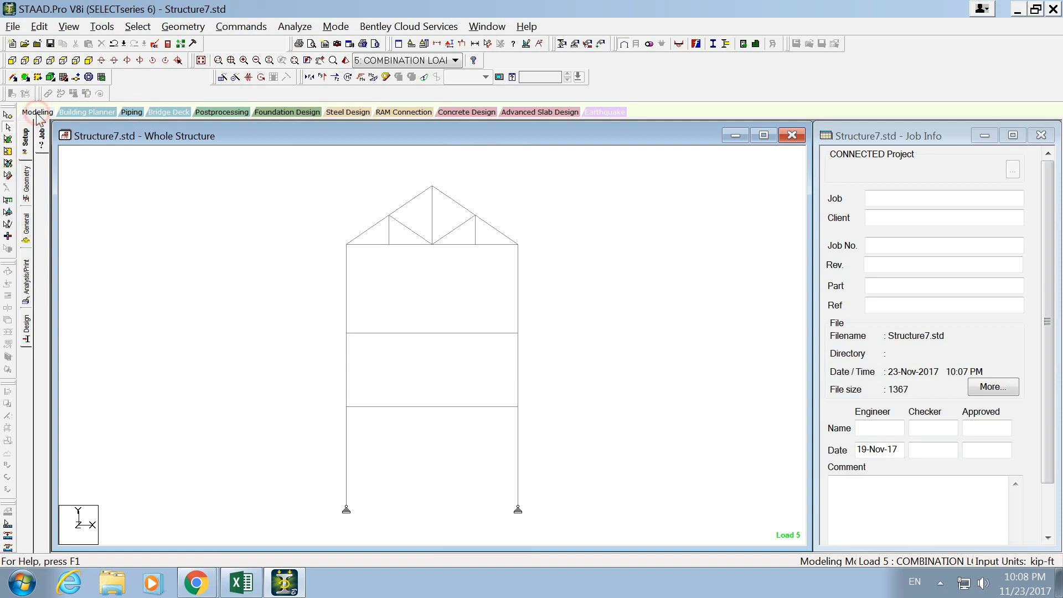
double_click(387, 338)
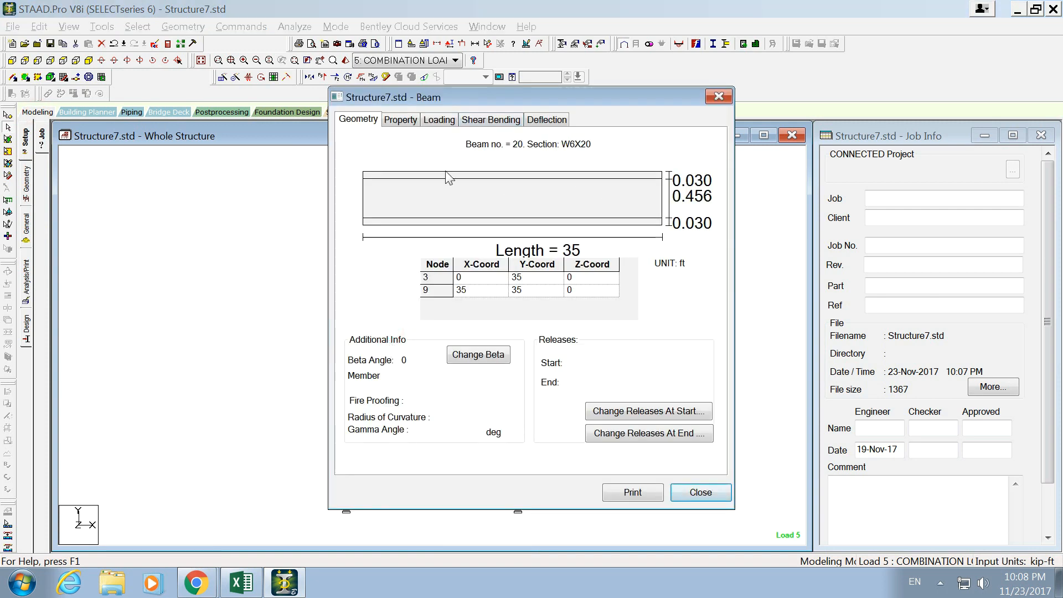
left_click(407, 121)
left_click(490, 120)
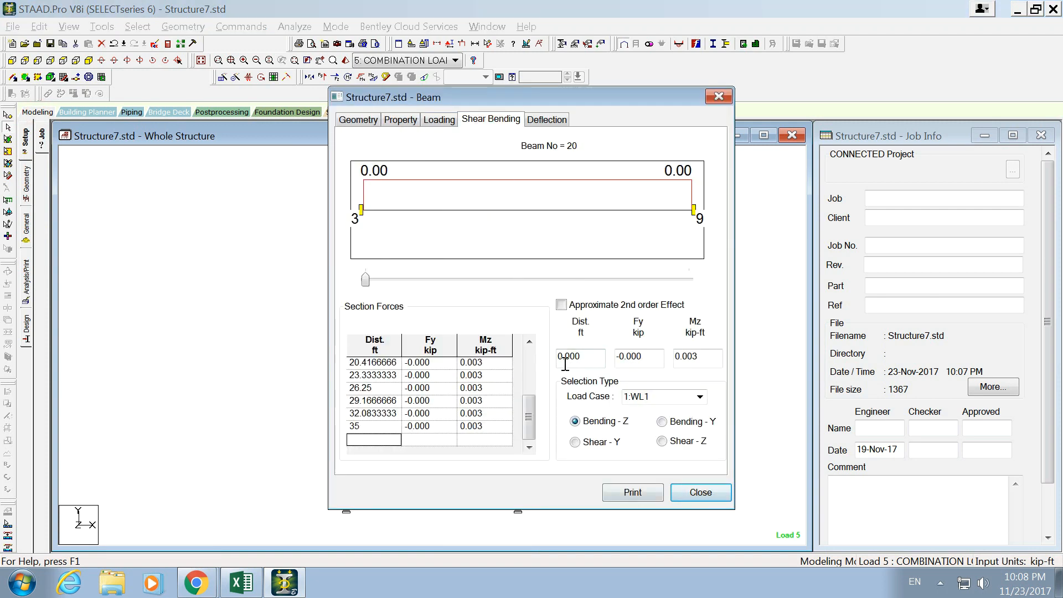
left_click(438, 119)
left_click(399, 120)
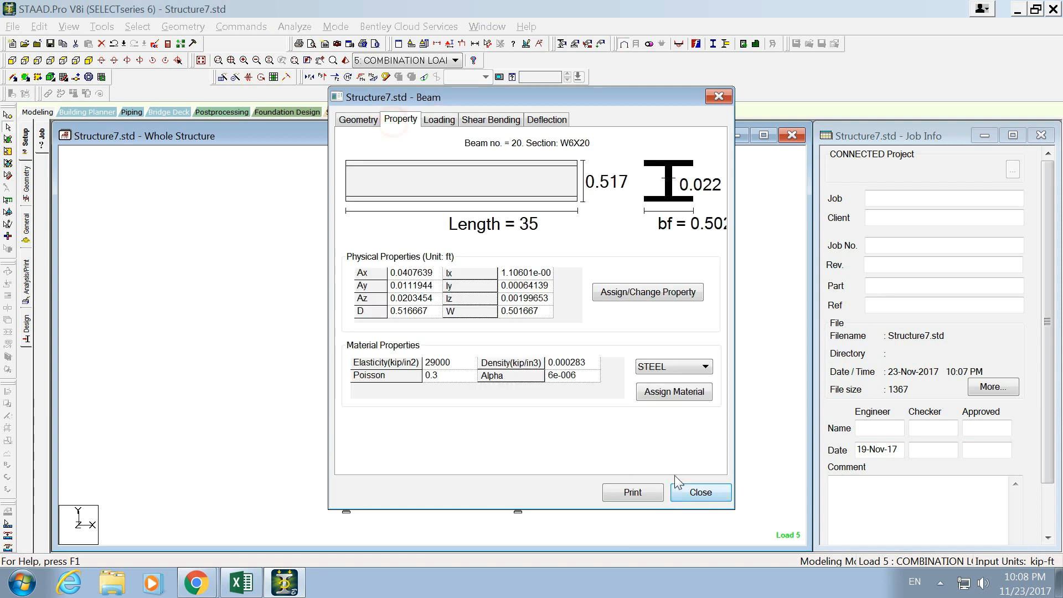
left_click(370, 119)
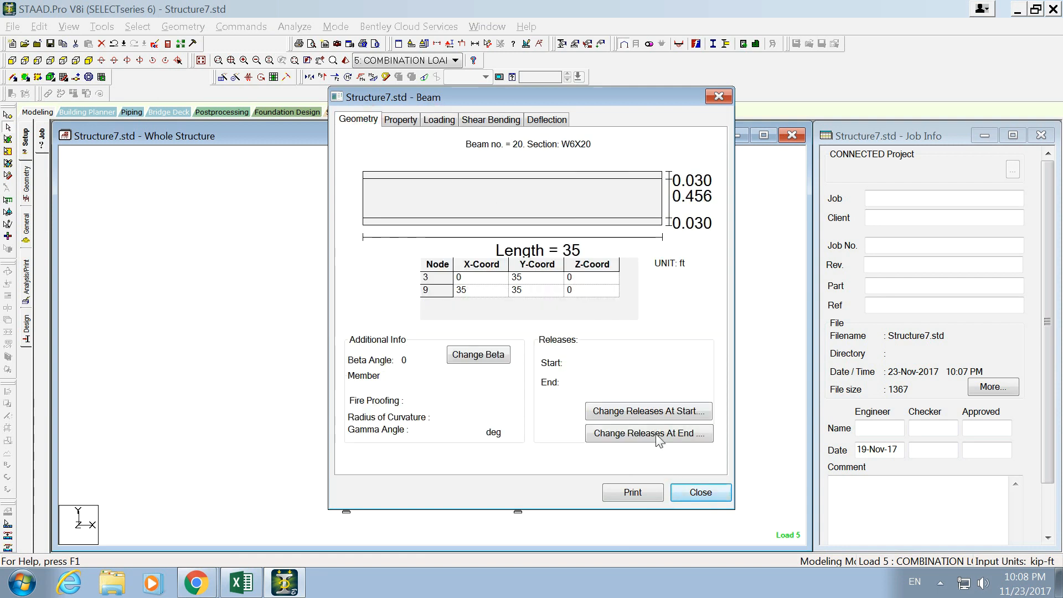
- Release MZ at the start and end of the upper floor beam (beam 20), deleting the existing result files
left_click(657, 415)
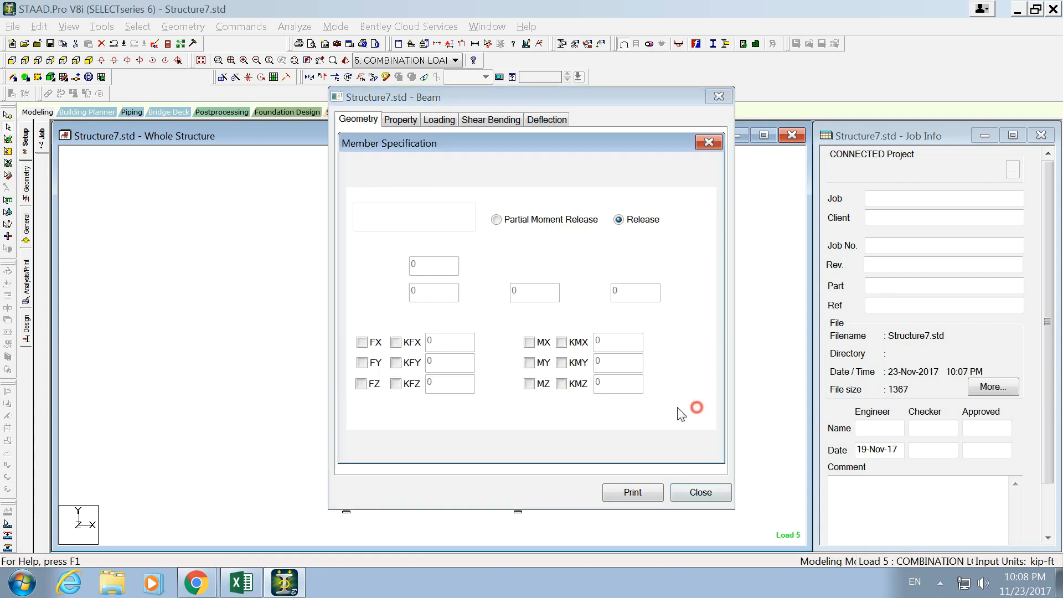
left_click(530, 384)
left_click(485, 446)
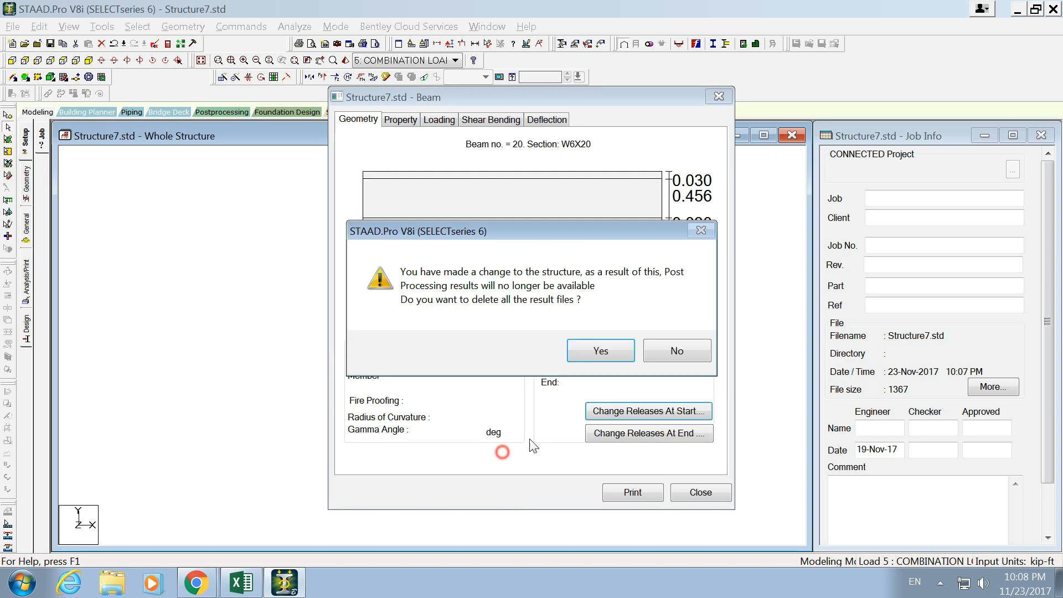
left_click(612, 354)
left_click(631, 433)
left_click(528, 384)
left_click(495, 444)
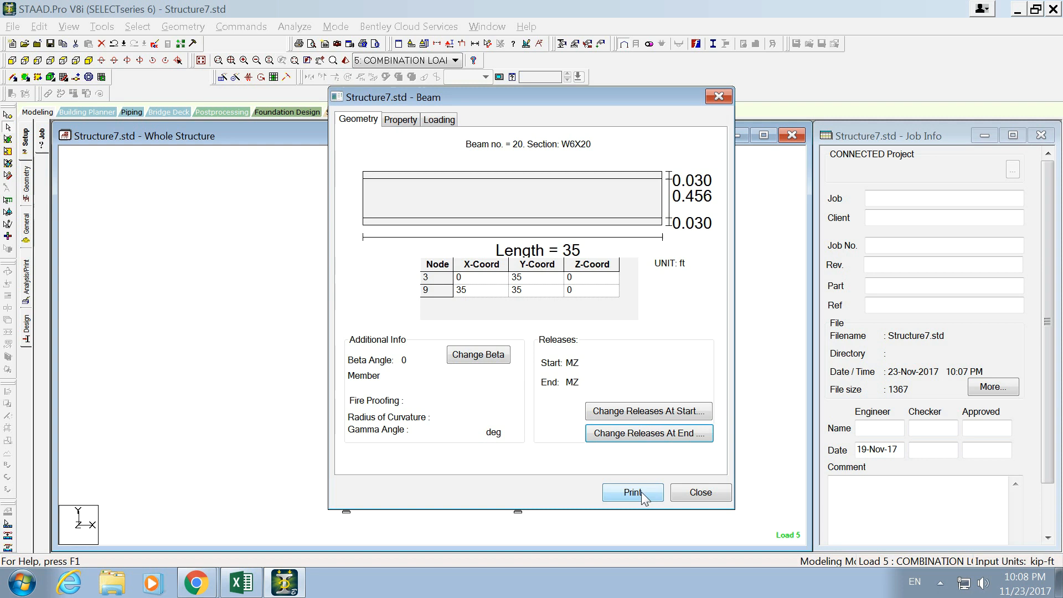
left_click(692, 491)
- Release MZ at the start and end of the lower floor beam (beam 21)
double_click(453, 407)
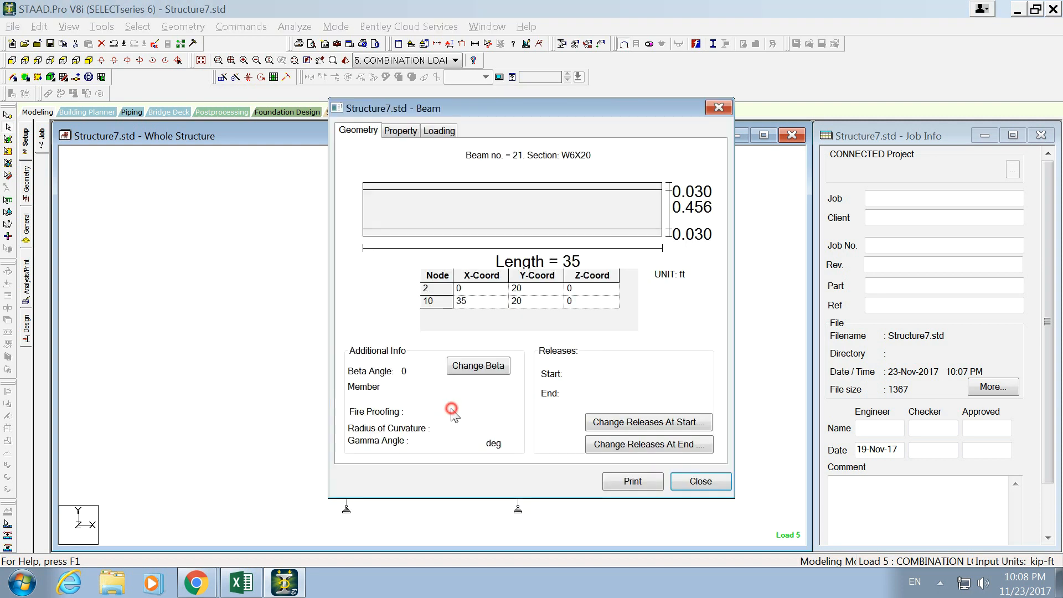
left_click(624, 421)
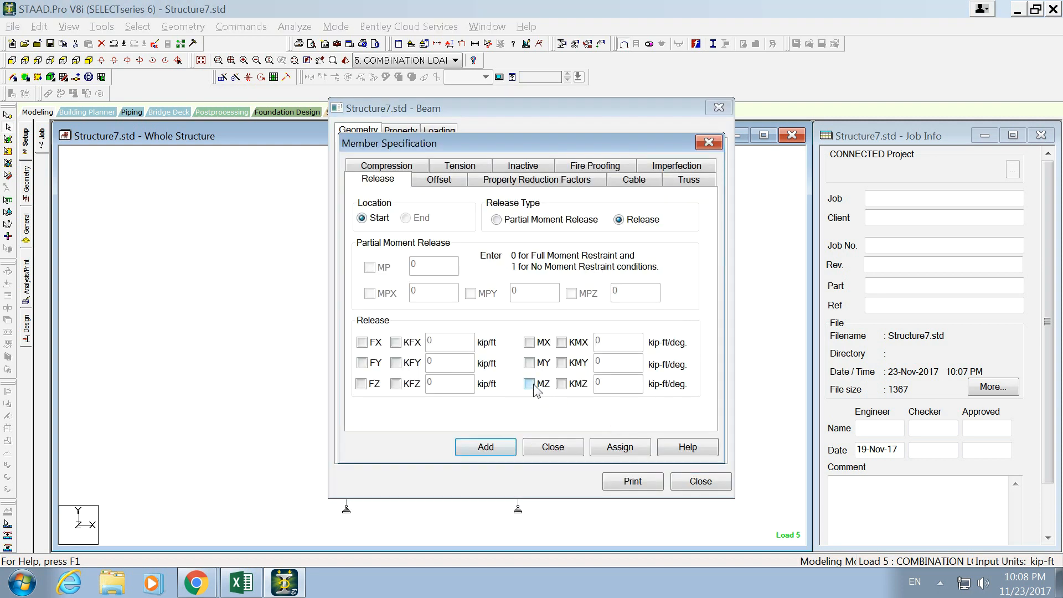
left_click(529, 382)
left_click(507, 446)
left_click(643, 441)
left_click(528, 383)
left_click(501, 446)
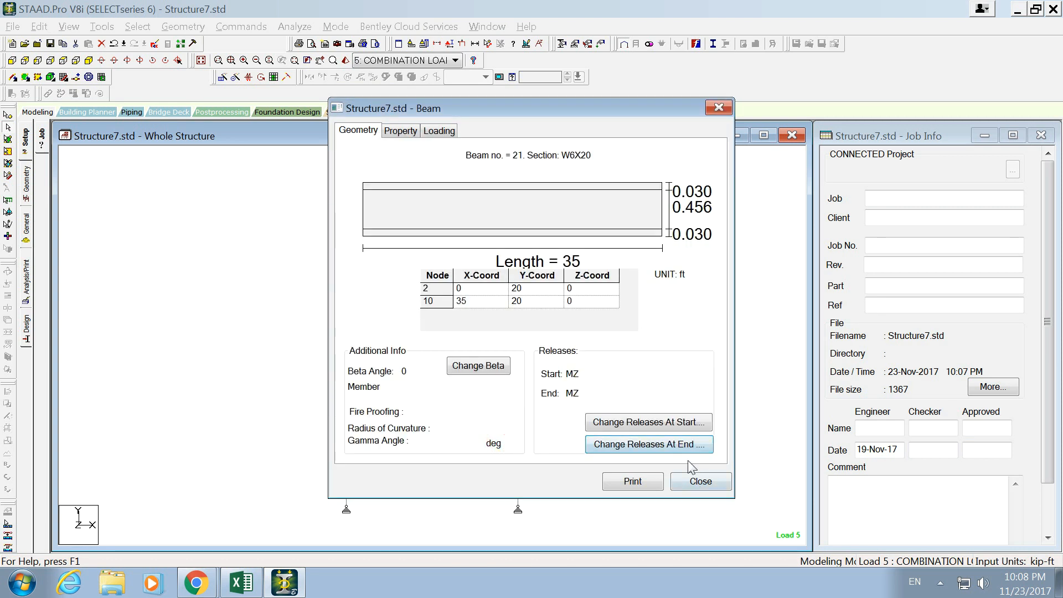
left_click(700, 481)
left_click(590, 388)
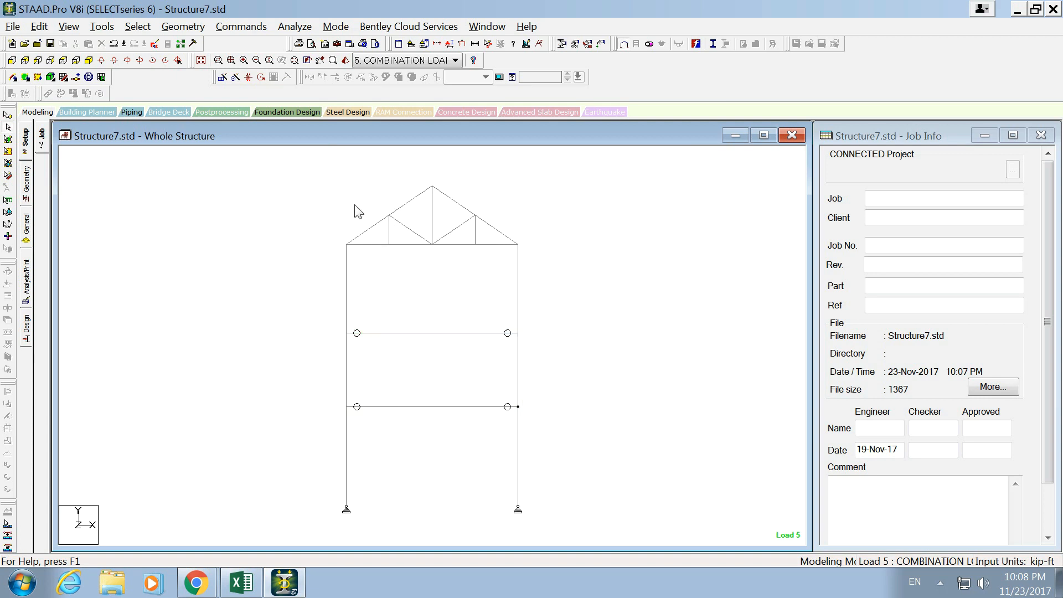
- Save the structure with the released beams, rerun the analysis, and go to Post Processing Mode
left_click(294, 26)
left_click(310, 42)
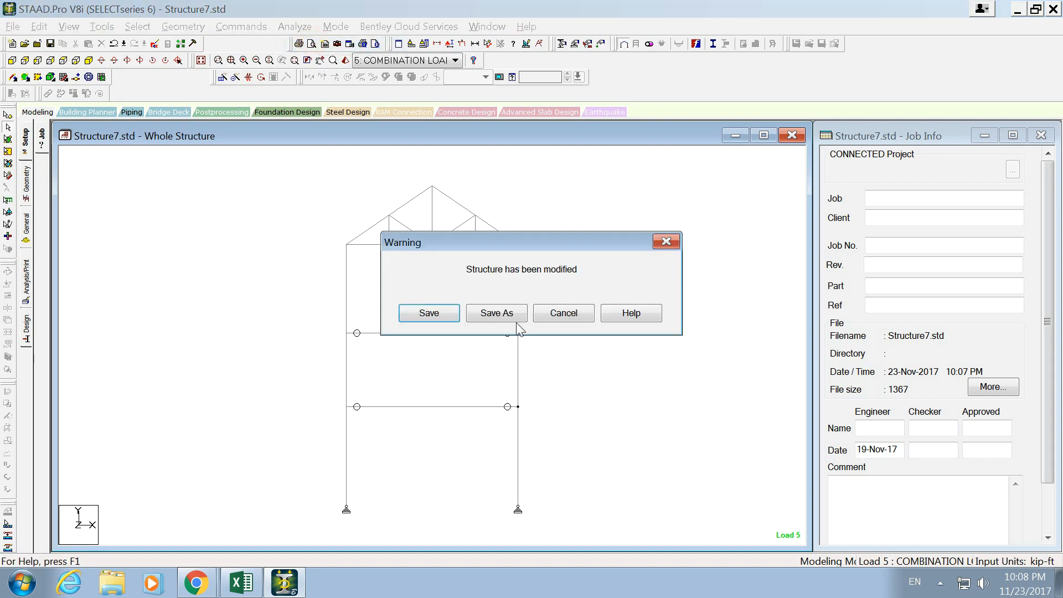
left_click(439, 315)
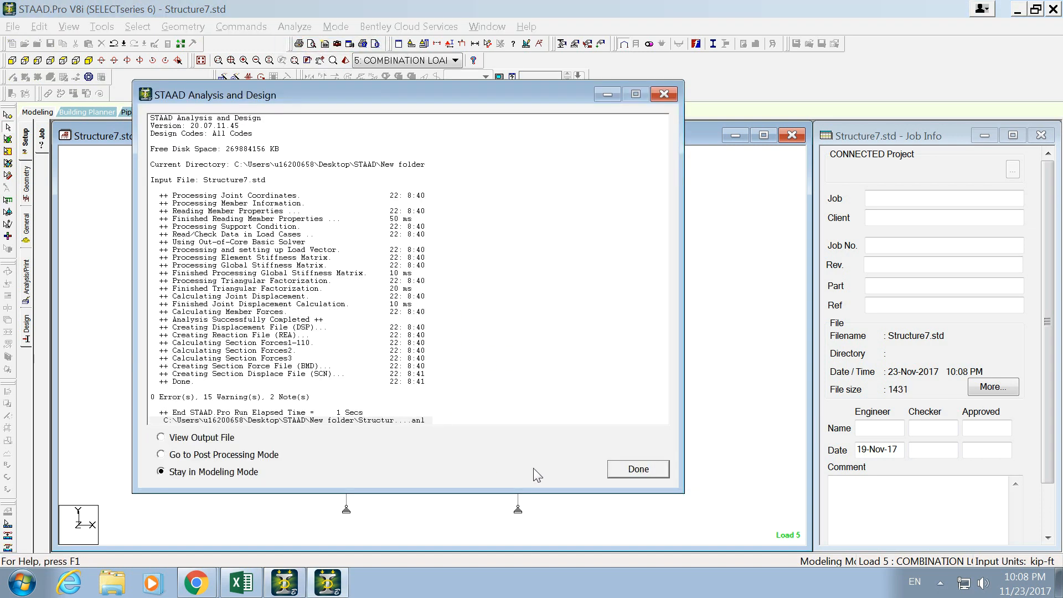
left_click(260, 454)
left_click(621, 472)
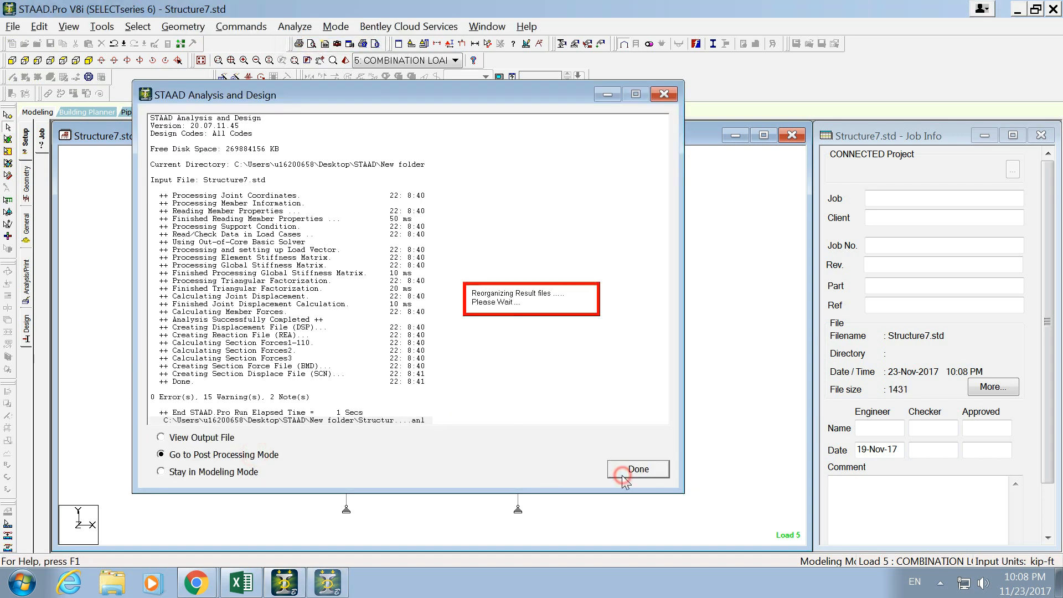
- In the results setup, remove load cases WL1, WL2, WD1, and WD2 so that only combination load case 5 is selected
left_click(600, 318)
left_click_drag(589, 303, 562, 242)
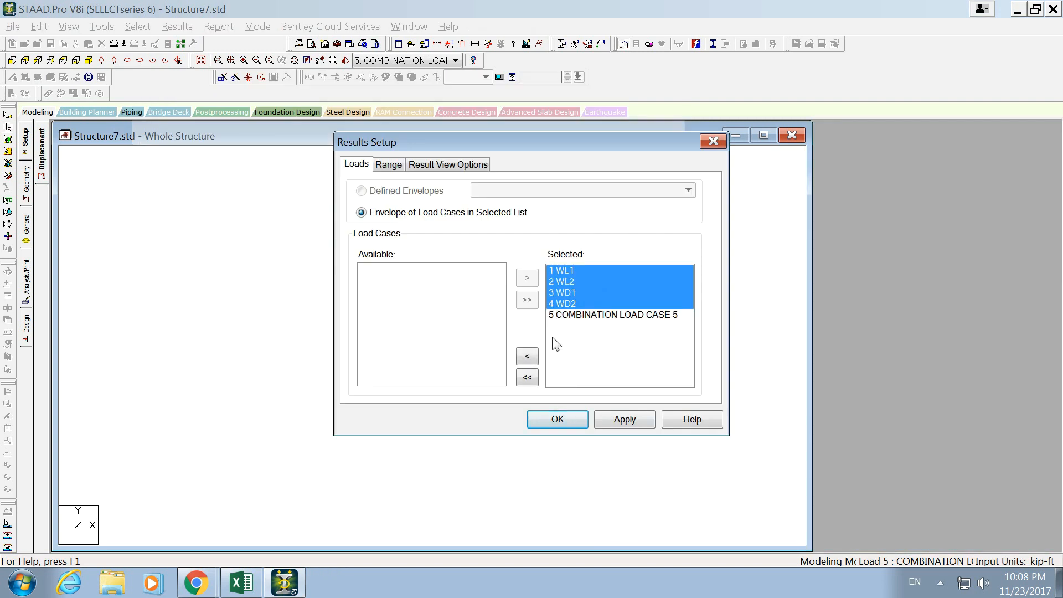
left_click(528, 360)
left_click(628, 269)
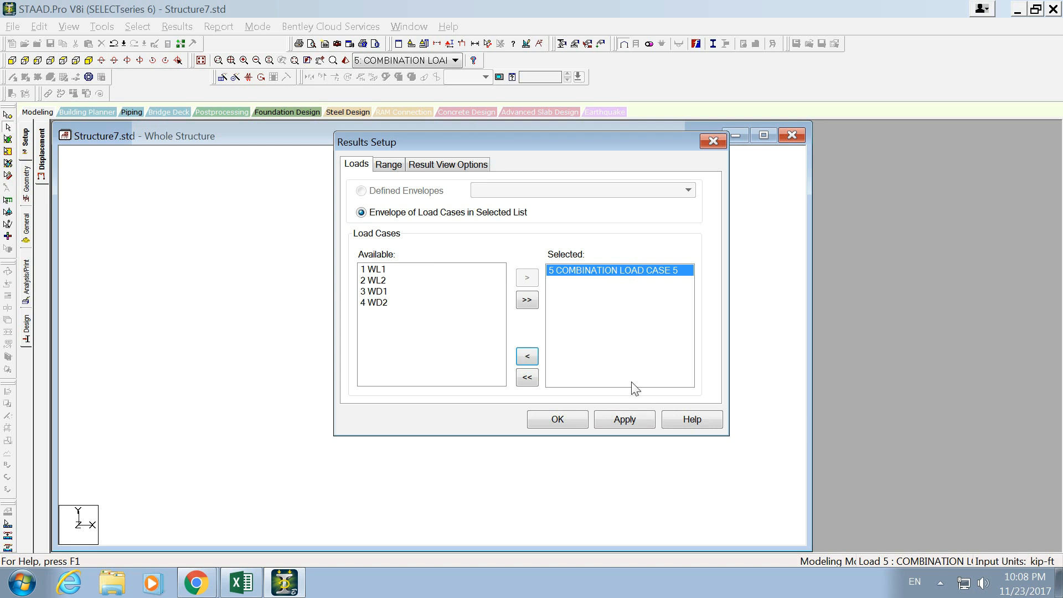
left_click(626, 419)
left_click(559, 418)
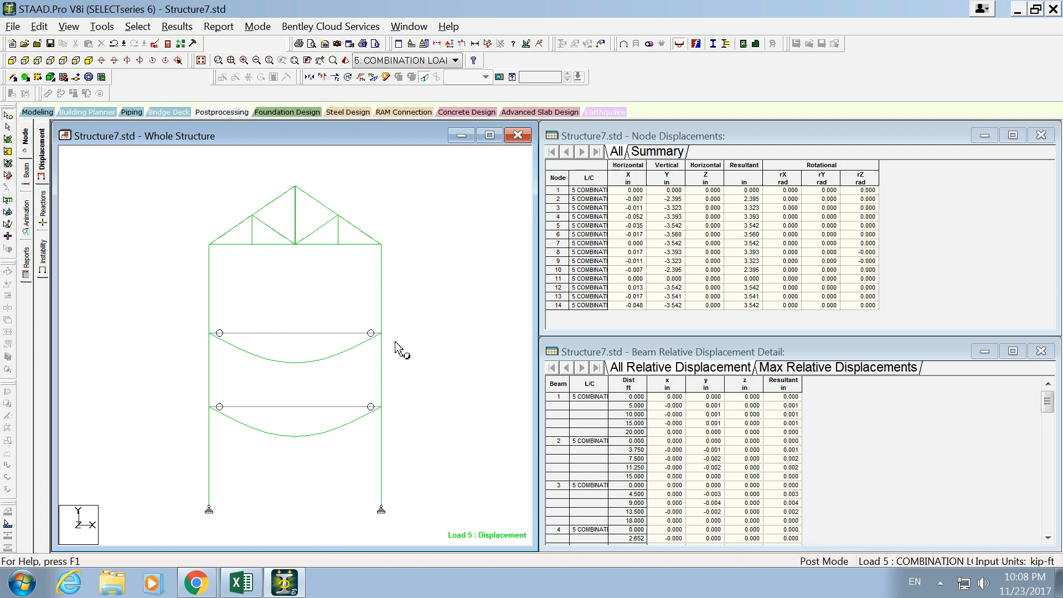
- Replace the section displacement display with the bending moment diagram of the released frame
left_click(172, 29)
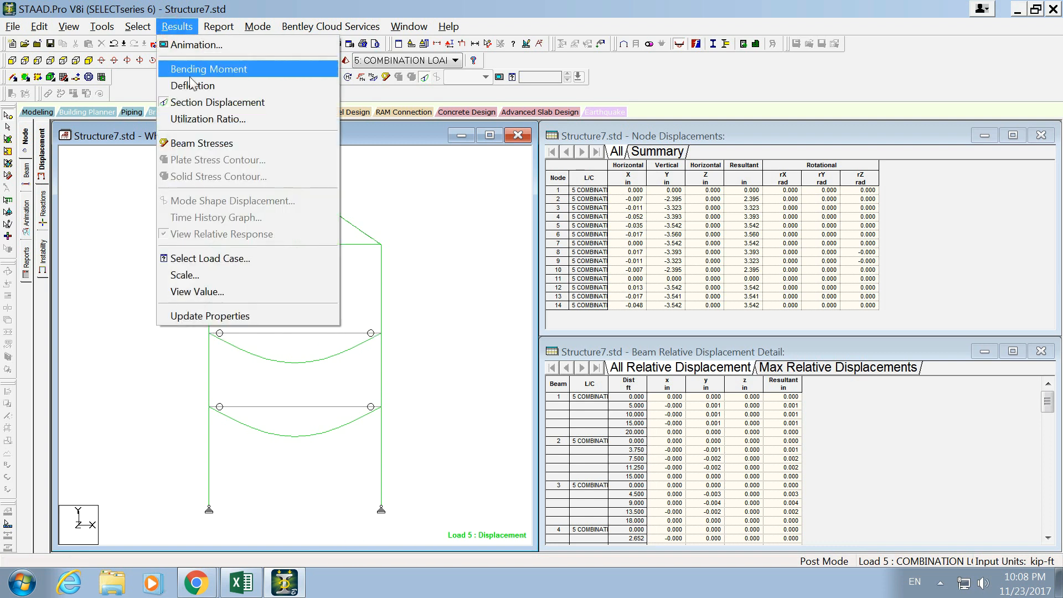
left_click(213, 102)
left_click(188, 29)
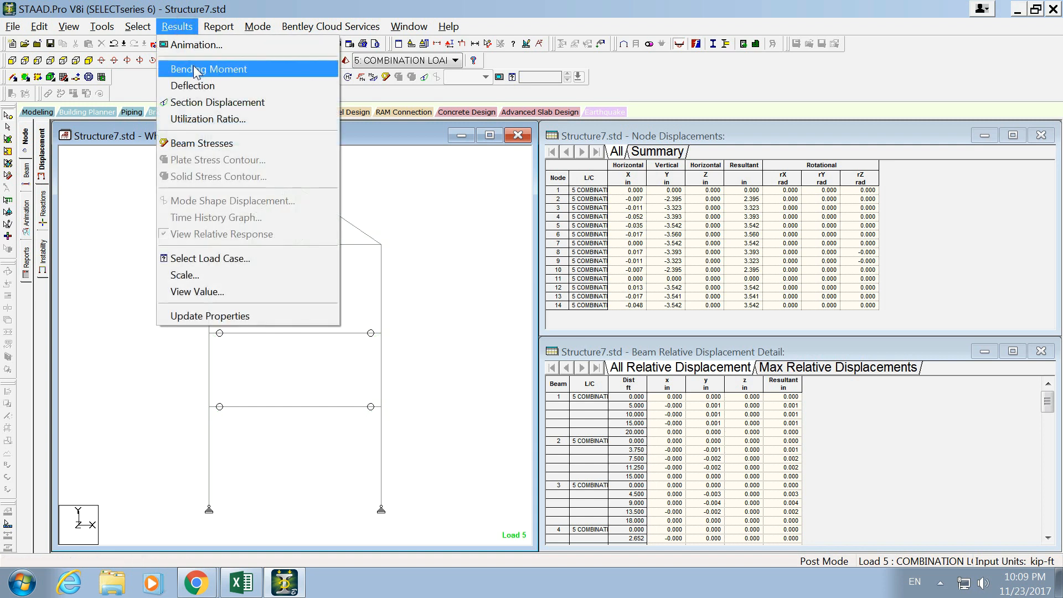
left_click(199, 65)
scroll(332, 345, "up", 1)
scroll(332, 344, "down", 2)
scroll(333, 344, "up", 2)
scroll(332, 344, "down", 2)
scroll(332, 345, "up", 2)
scroll(332, 344, "up", 2)
scroll(331, 345, "down", 2)
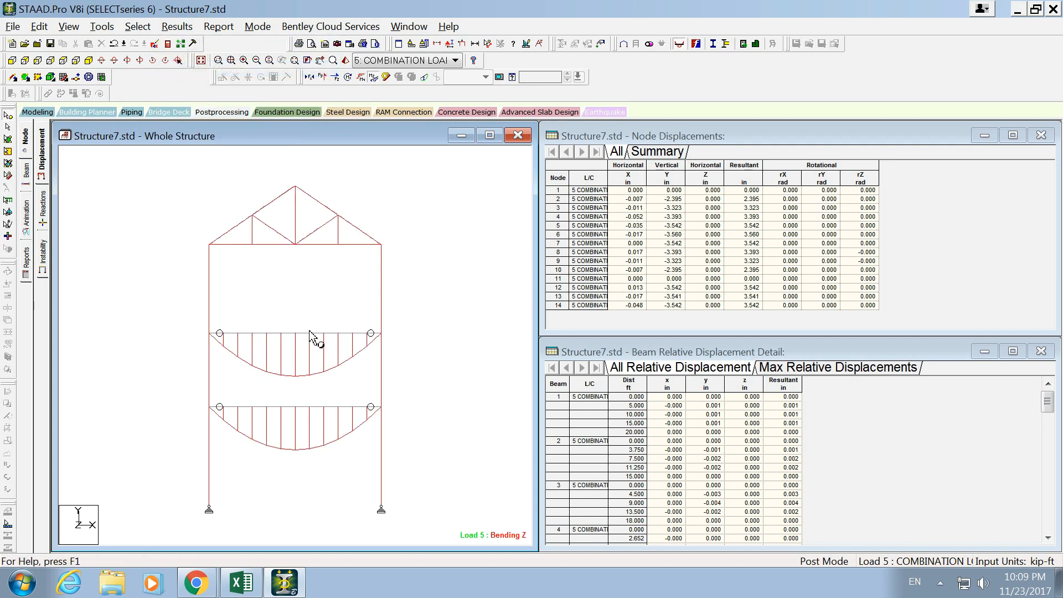
- Annotate the bending moment diagram with the bending values at the beam ends
left_click(177, 27)
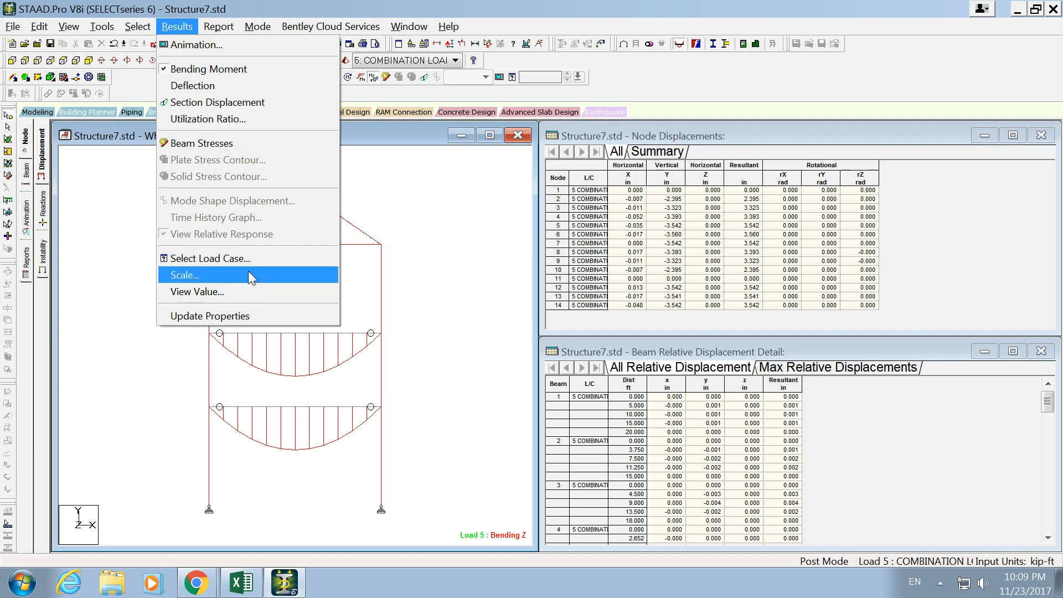
left_click(279, 291)
left_click(472, 159)
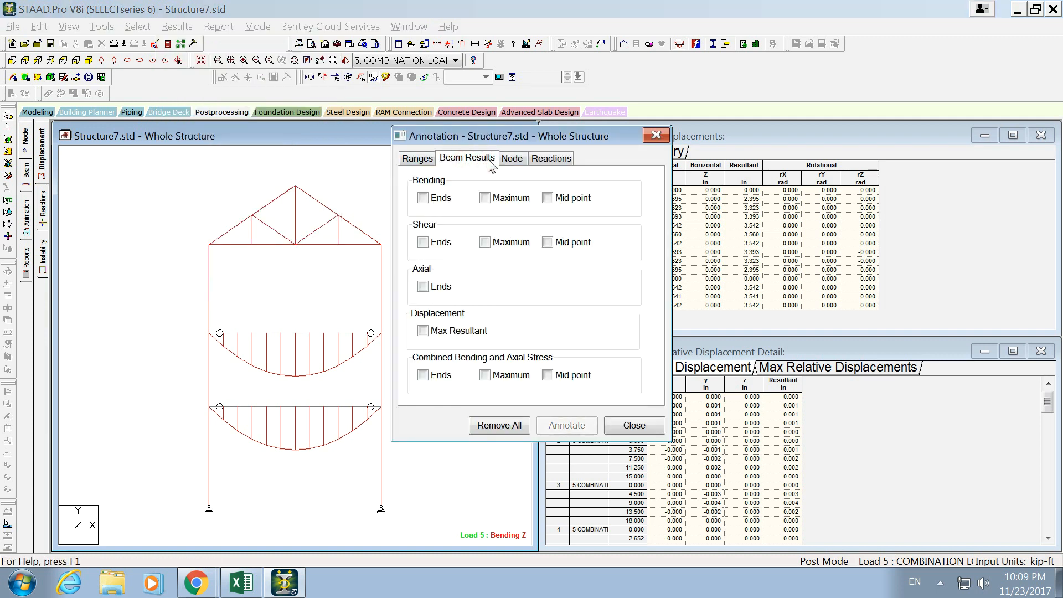
left_click(423, 198)
left_click_drag(491, 139, 577, 122)
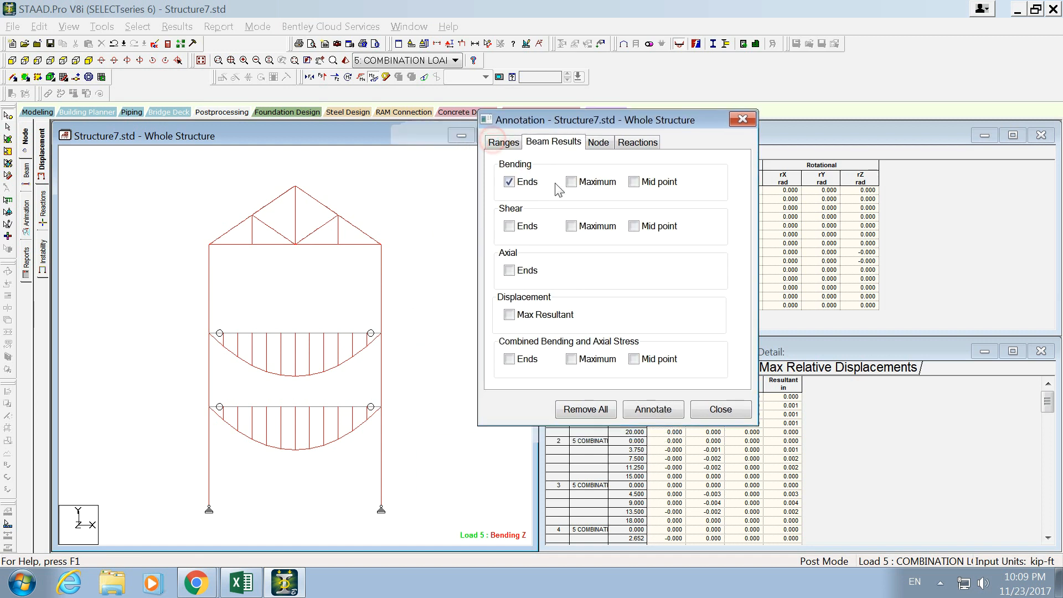
left_click(652, 413)
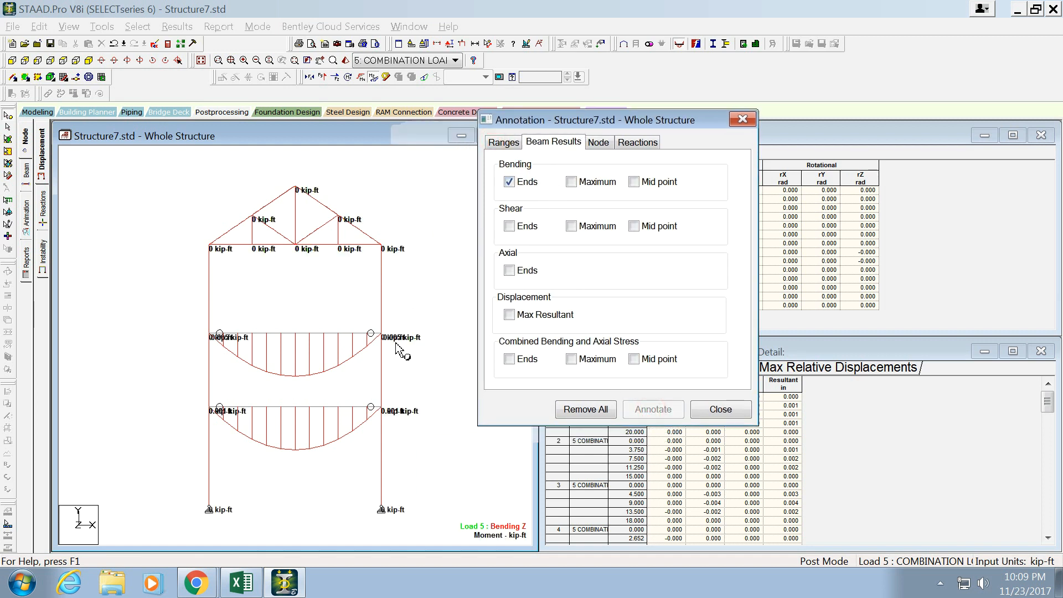
- Annotate the bending moment diagram with the maximum bending values instead of the beam end values
left_click(518, 183)
left_click(572, 182)
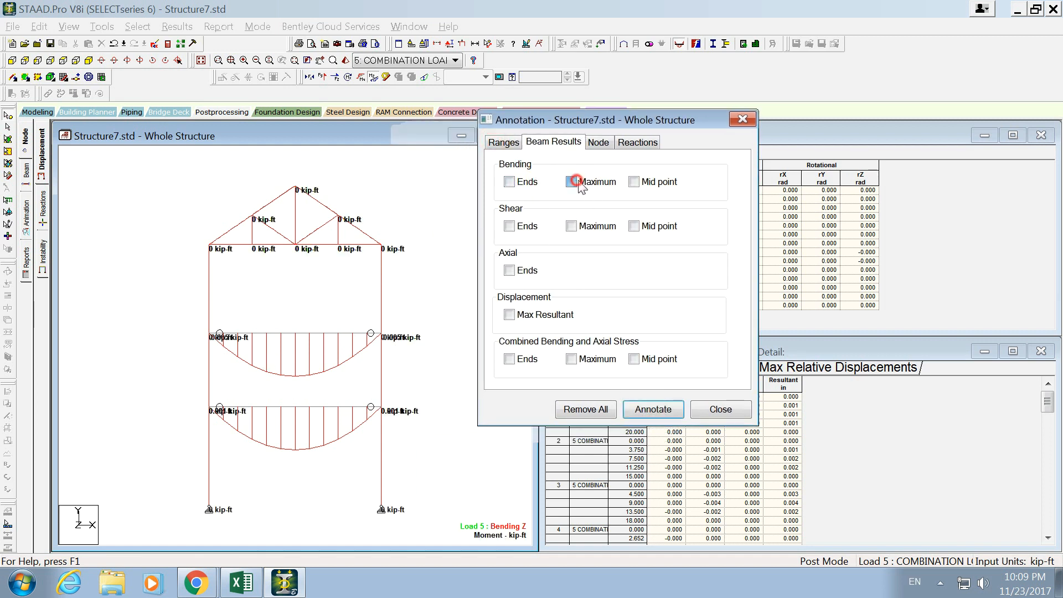
left_click(653, 409)
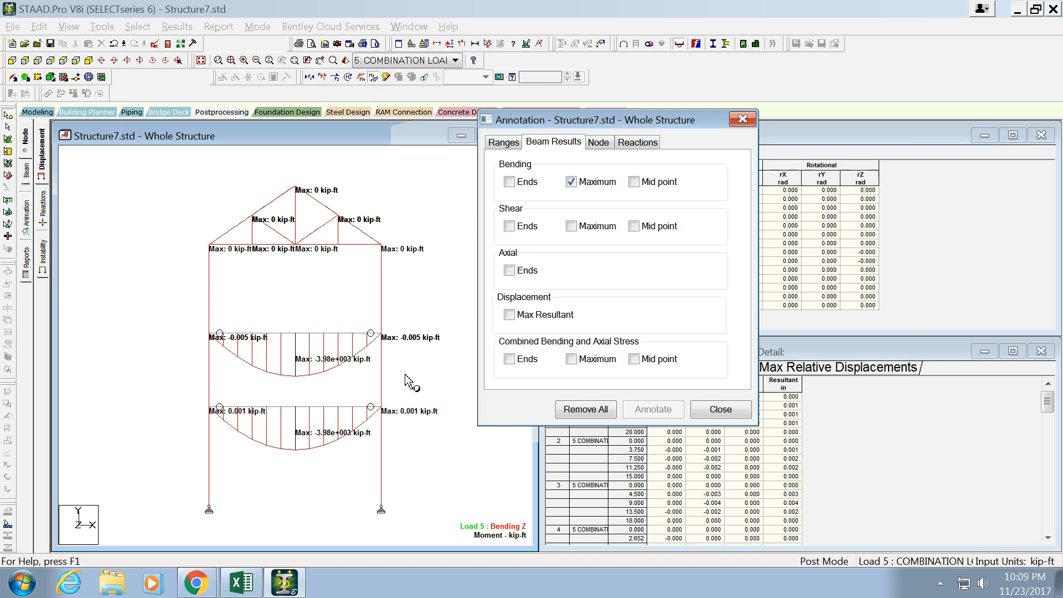
left_click(719, 408)
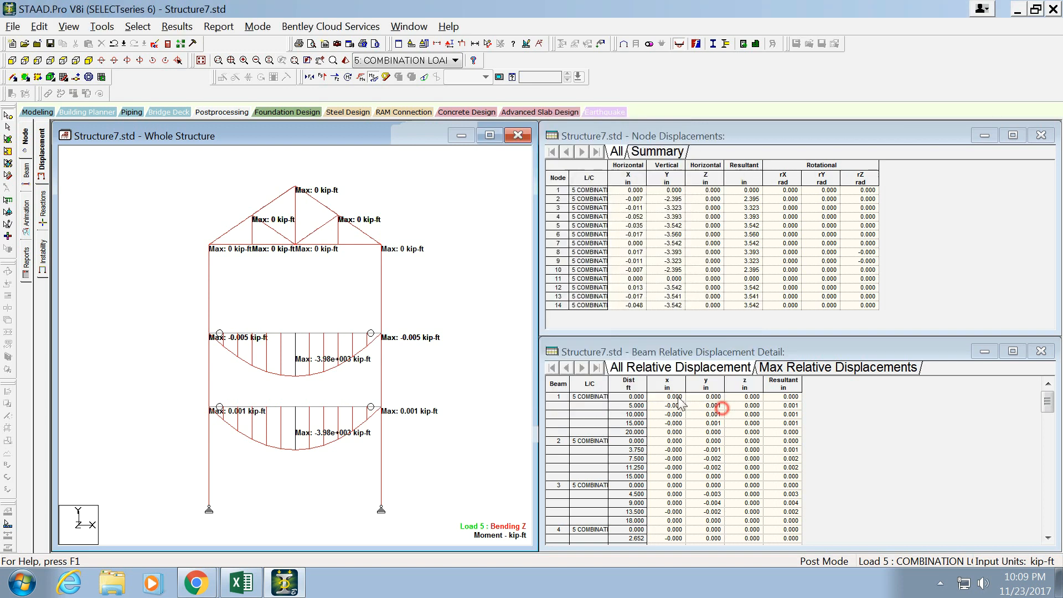
left_click(89, 29)
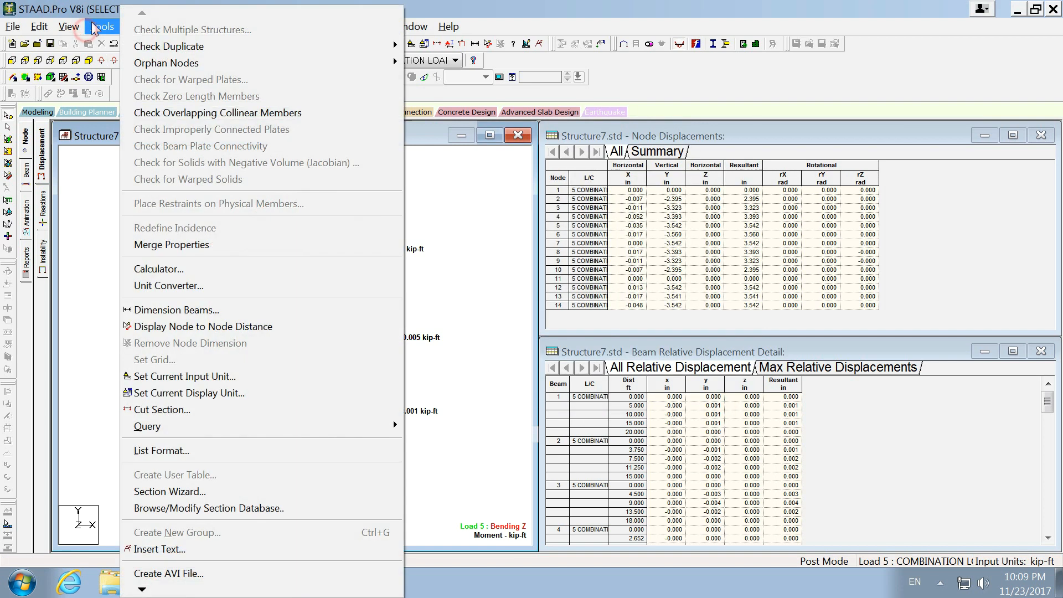
mouse_move(67, 33)
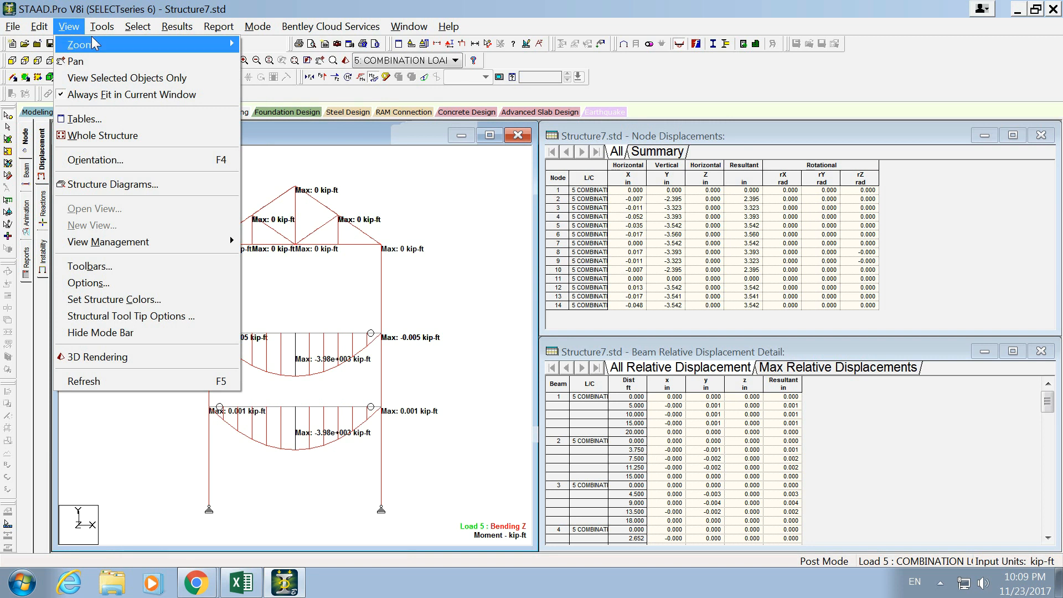
left_click(129, 284)
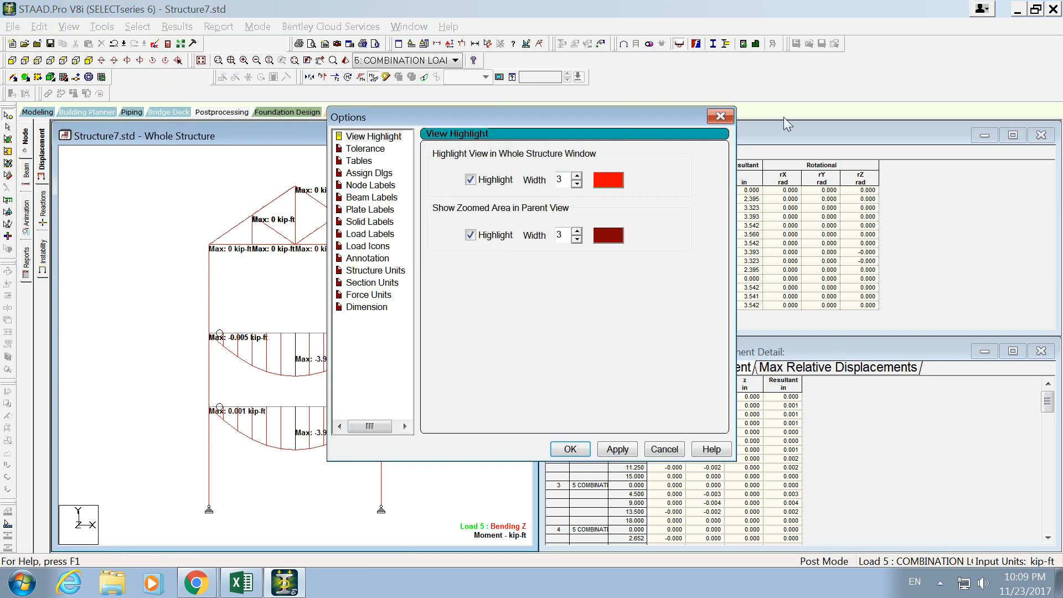
left_click(720, 116)
- In the force unit display options, set moment values to show 5 decimal places
left_click(69, 26)
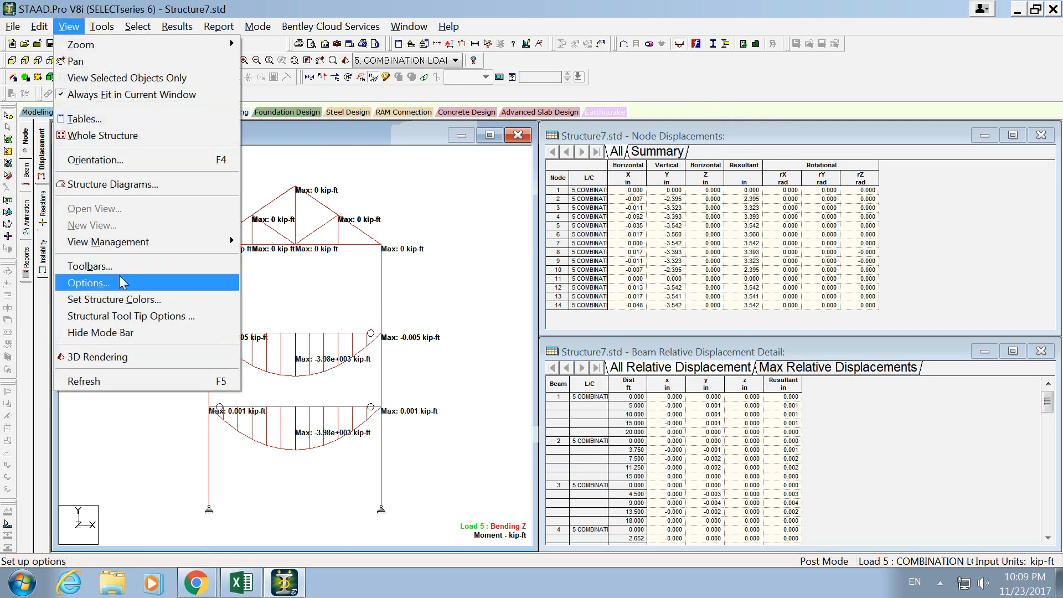
left_click(122, 282)
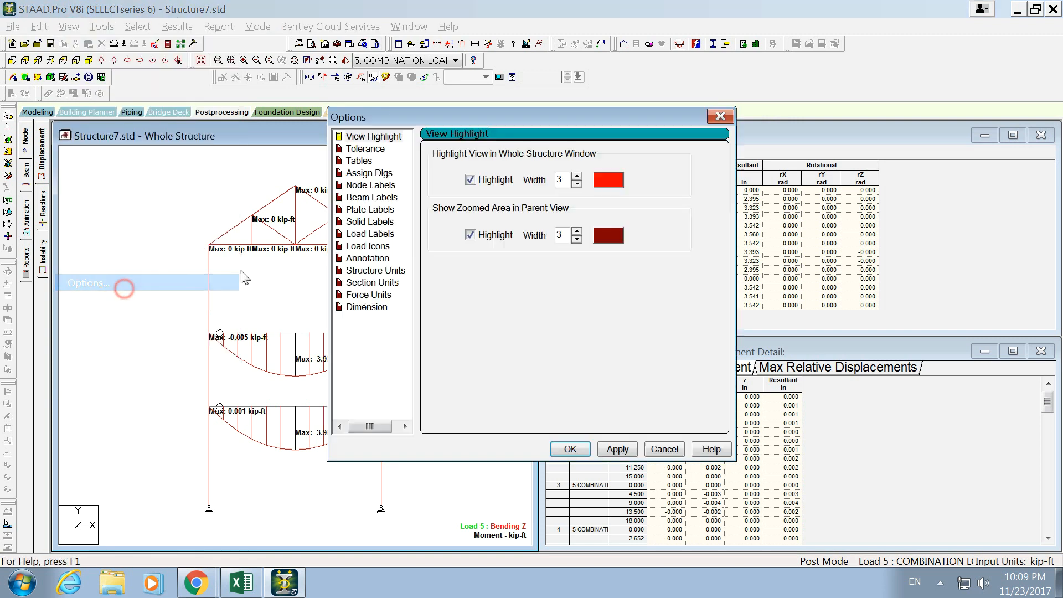
left_click(368, 295)
left_click(382, 283)
left_click(376, 294)
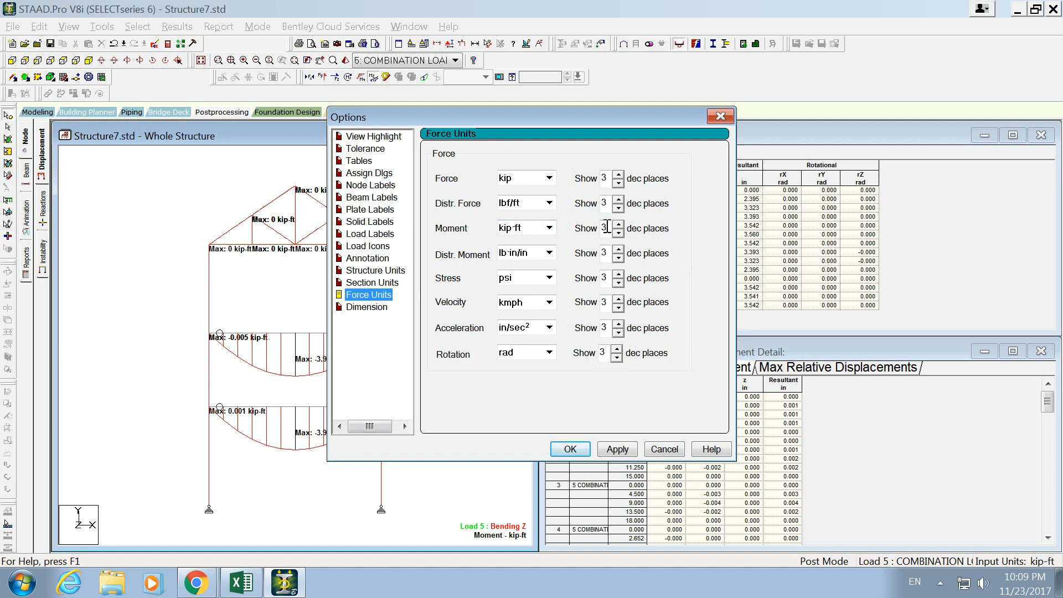
left_click_drag(515, 108, 574, 110)
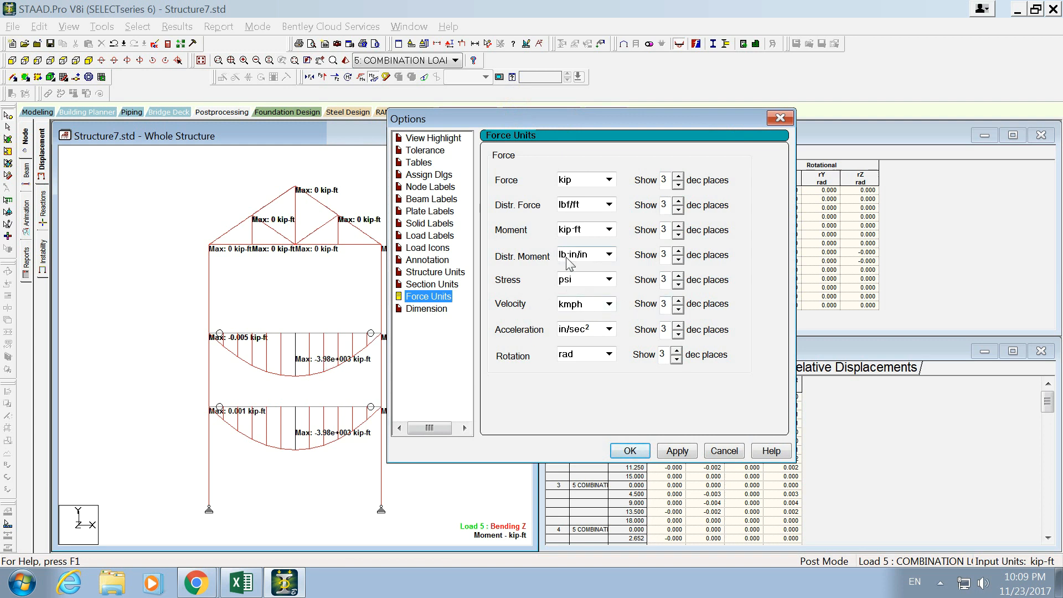
left_click(678, 226)
left_click(678, 226)
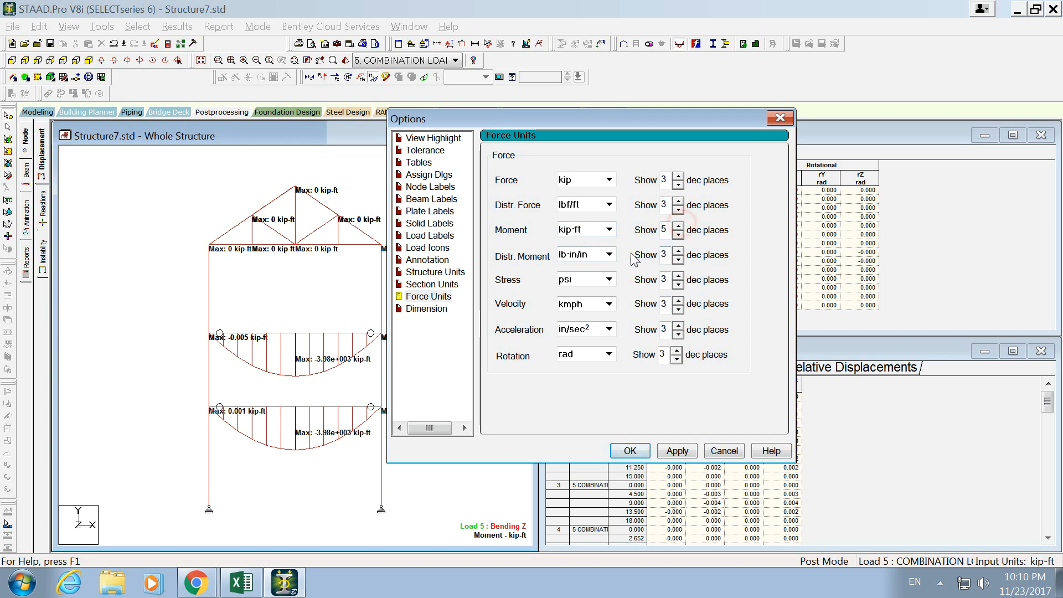
- Set distributed force values to 5 decimal places and apply the force unit options
left_click(678, 201)
left_click(678, 201)
left_click(683, 450)
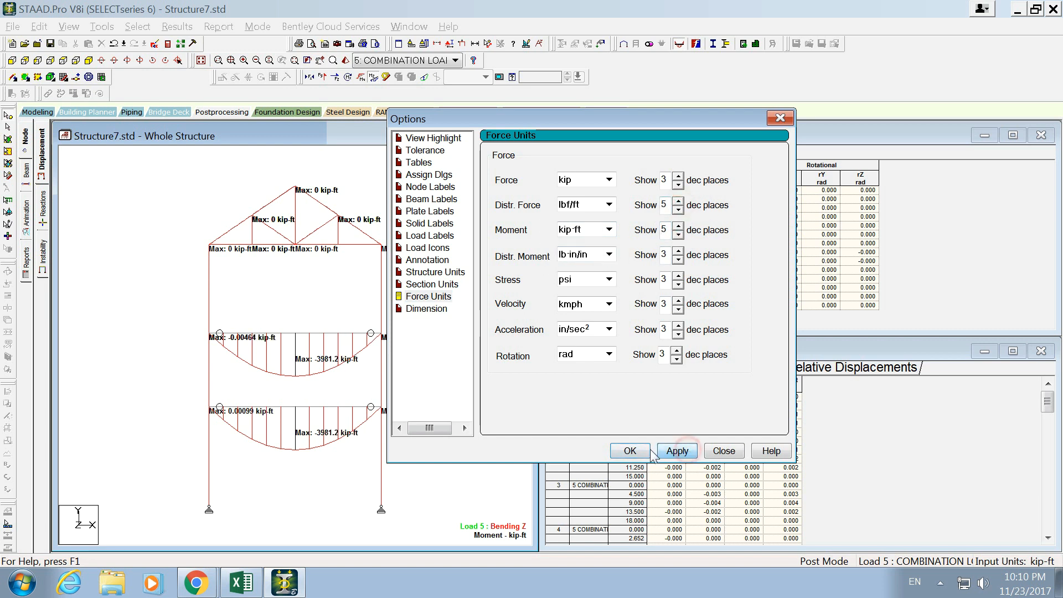
left_click(647, 452)
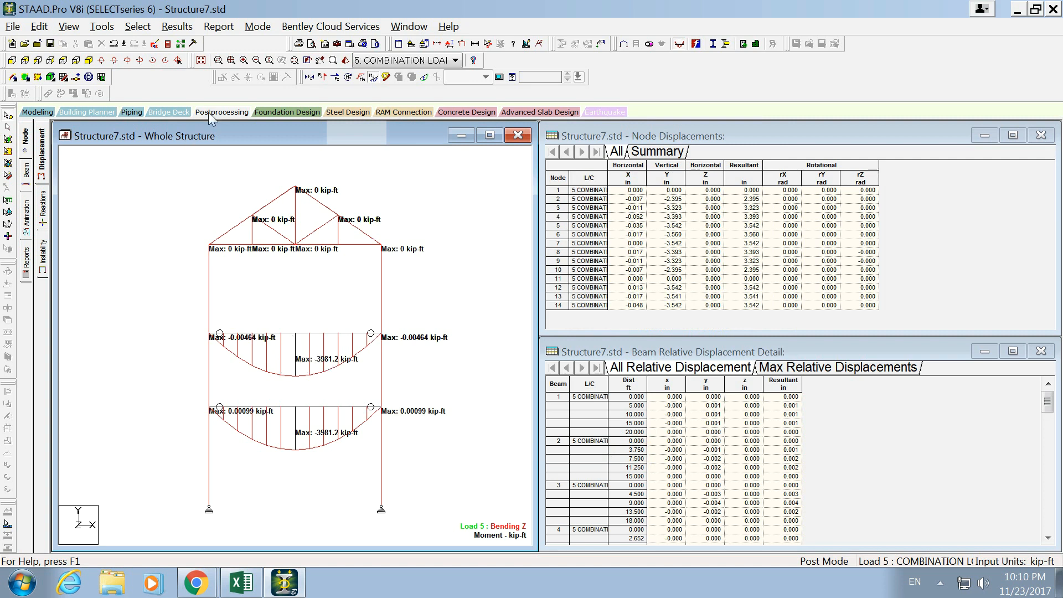
- Try to annotate the frame diagram with maximum shear values in place of the maximum bending values
left_click(177, 26)
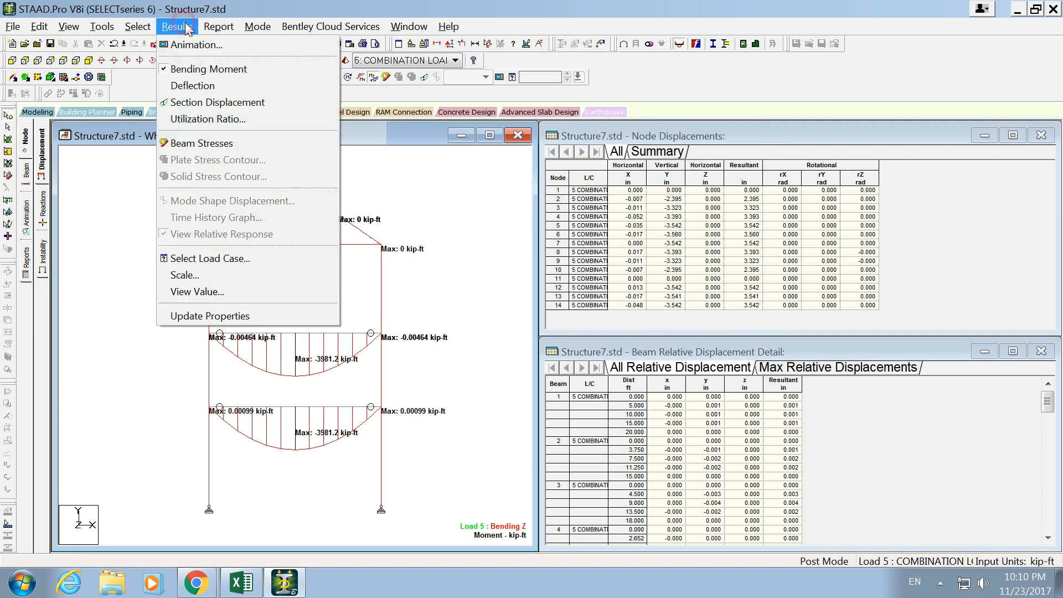
left_click(209, 299)
left_click(481, 157)
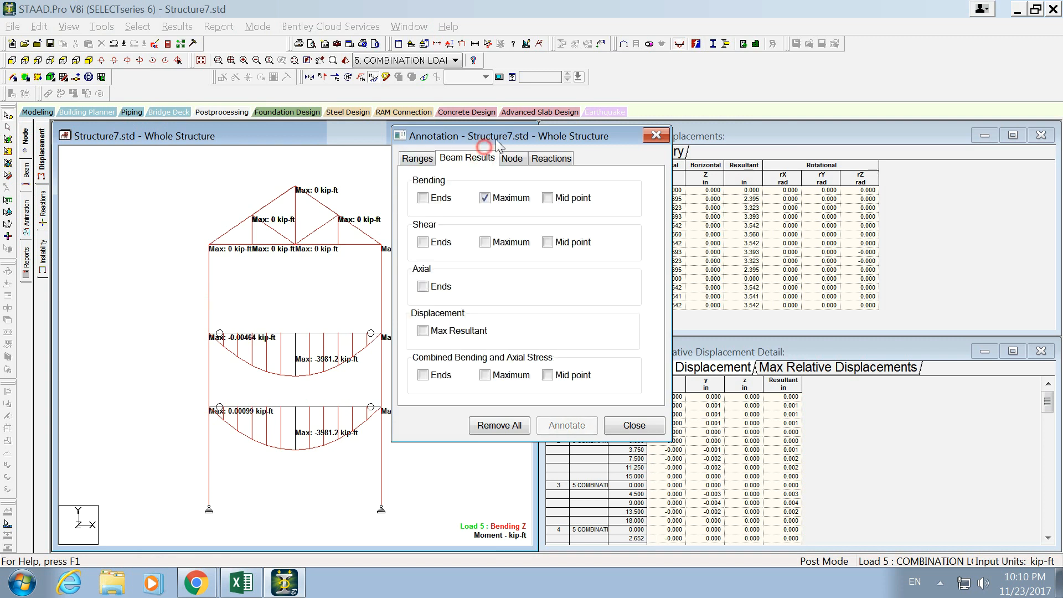
left_click_drag(496, 138, 565, 138)
left_click(554, 241)
left_click(554, 197)
left_click(623, 426)
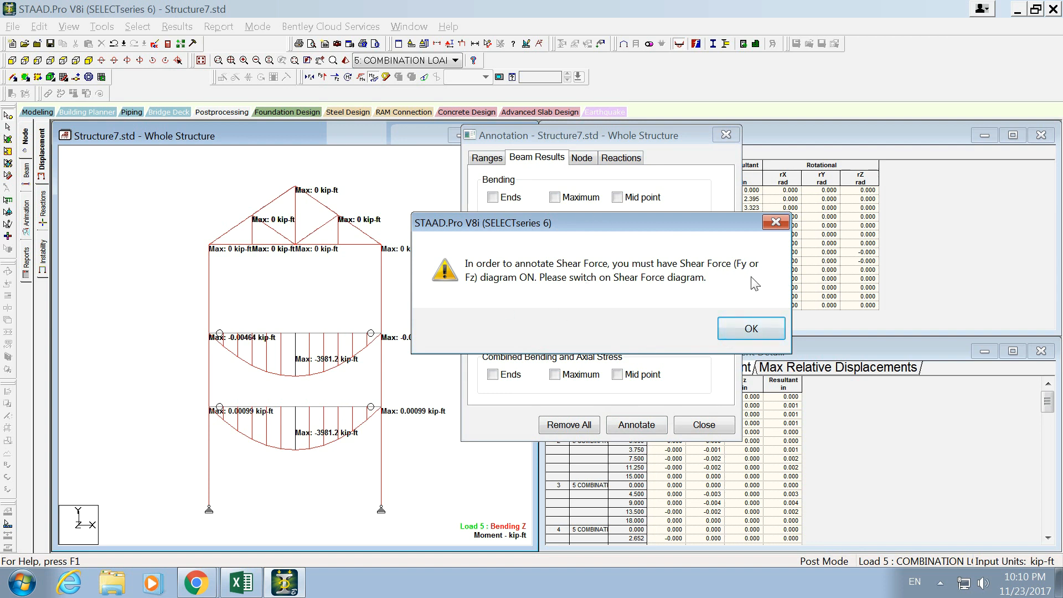
left_click(762, 328)
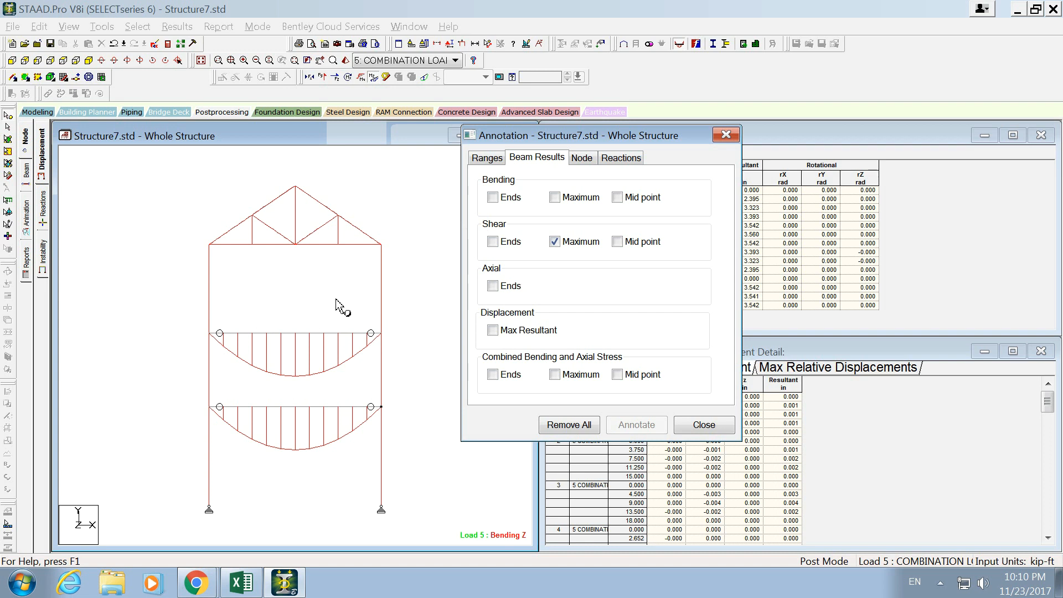
- Close the annotation settings and display the Beam End Displacements table among the result tables
left_click(684, 425)
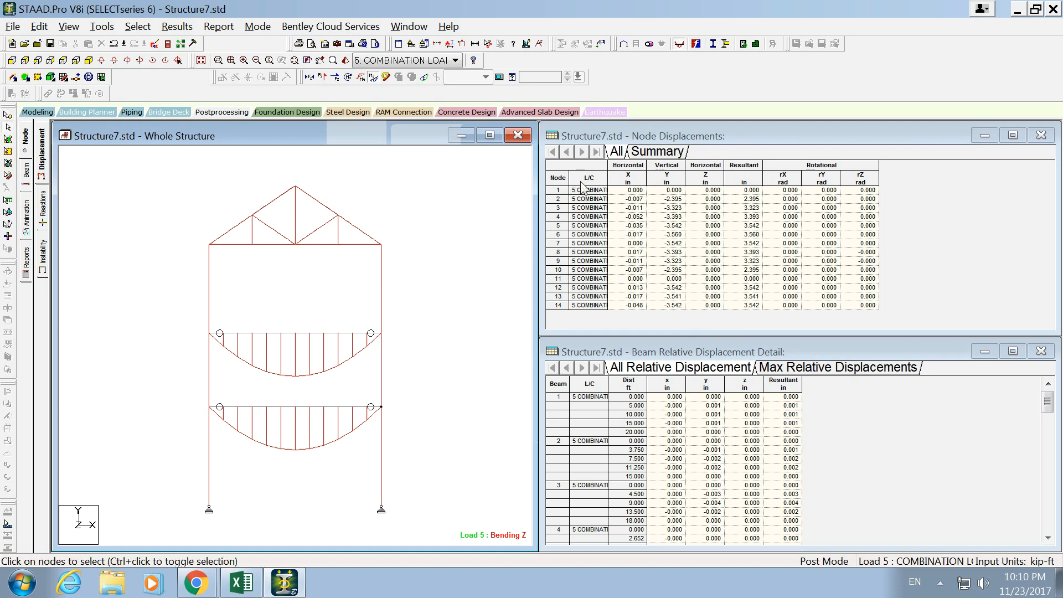
right_click(905, 399)
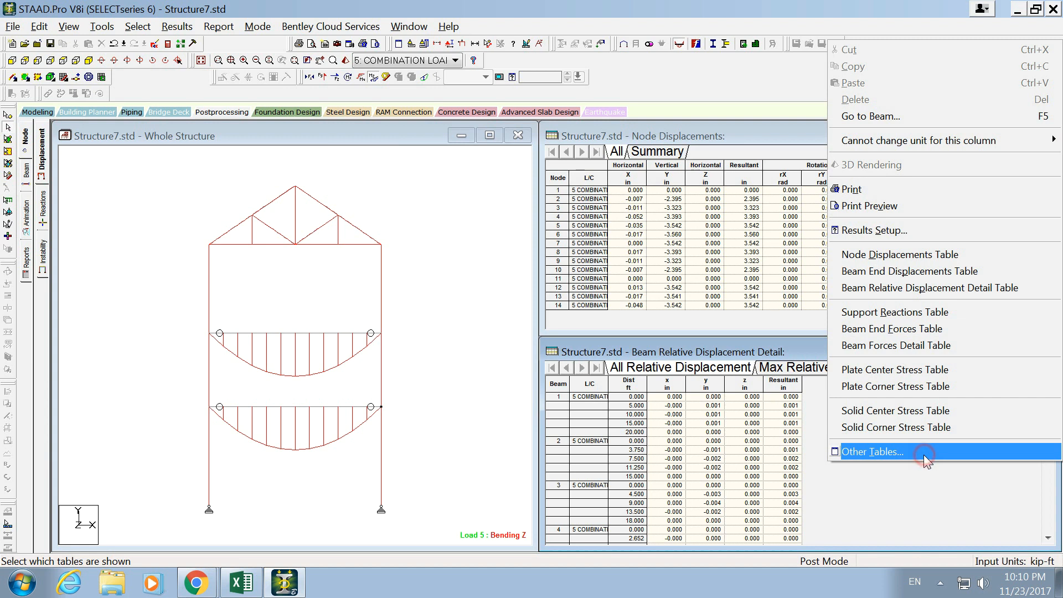
left_click(924, 454)
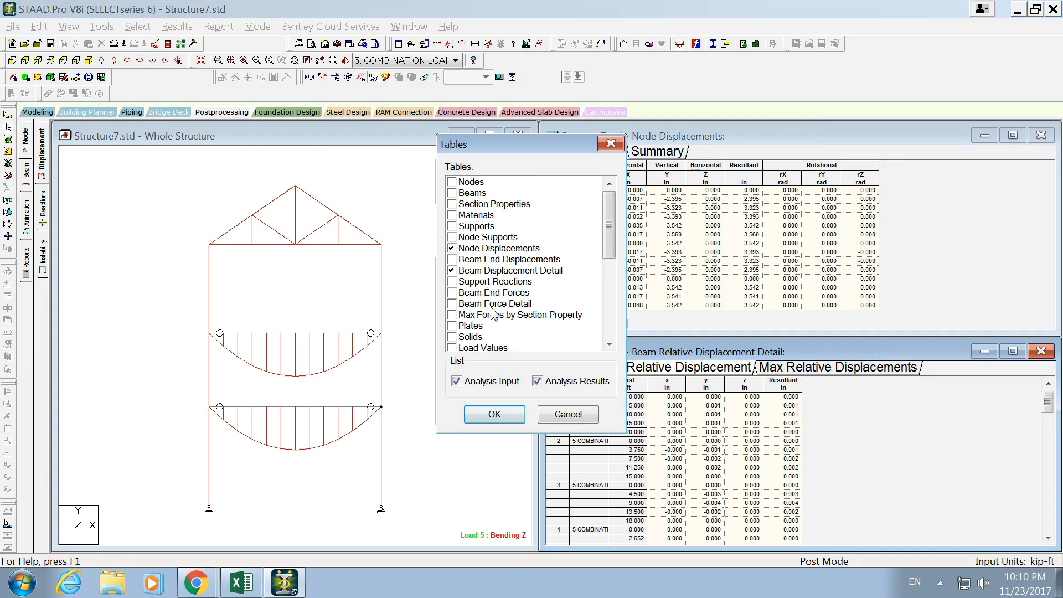
scroll(609, 232, "down", 2)
scroll(612, 240, "up", 2)
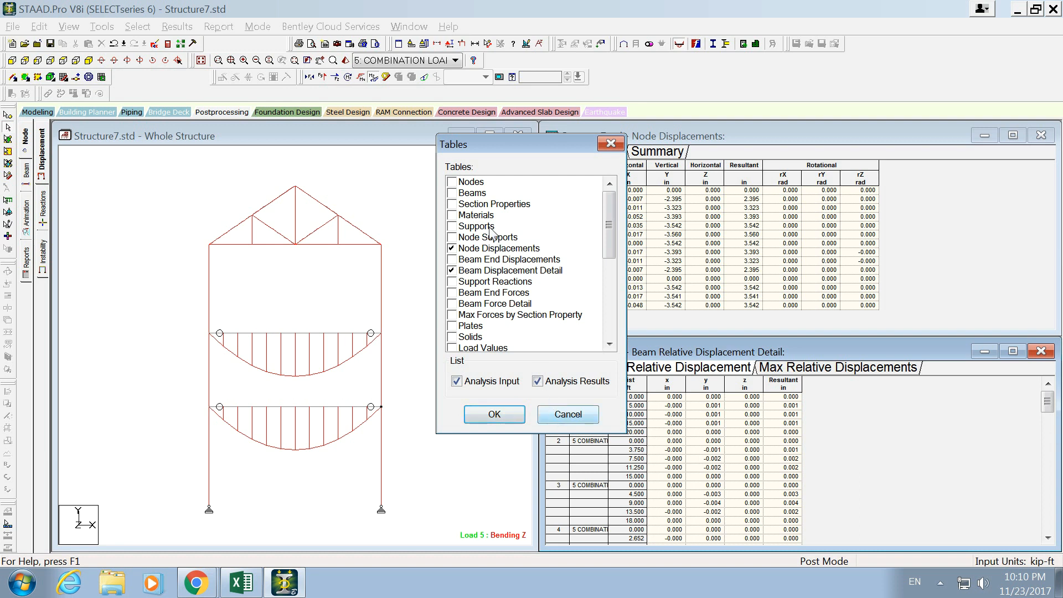
left_click(451, 259)
left_click(494, 414)
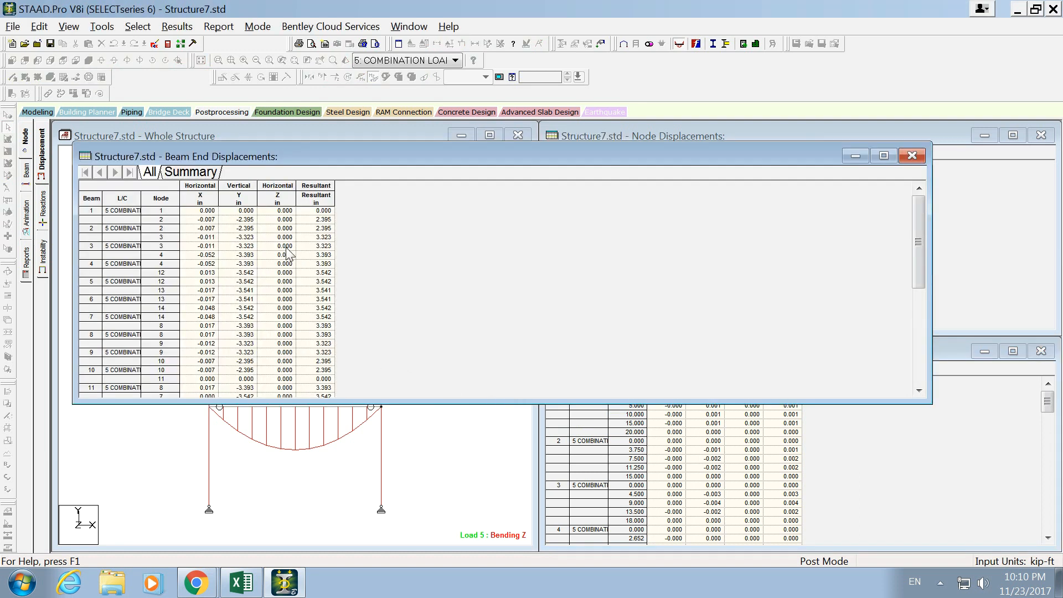
- Examine the nodal displacements of individual beams under the load combination in the Beam End Displacements table
left_click(126, 214)
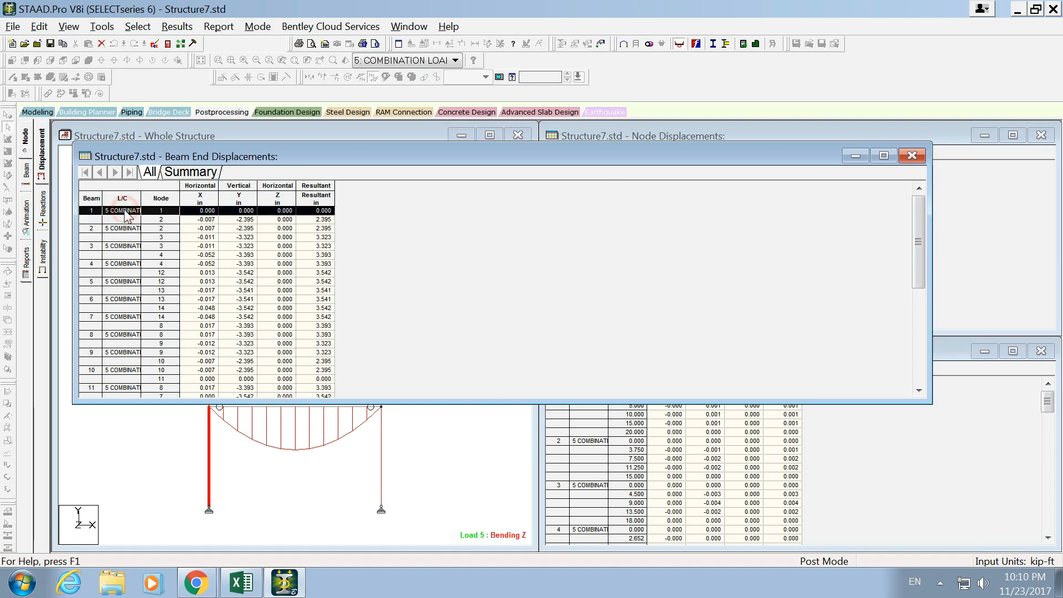
left_click(163, 198)
left_click(163, 216)
left_click(171, 264)
left_click(200, 201)
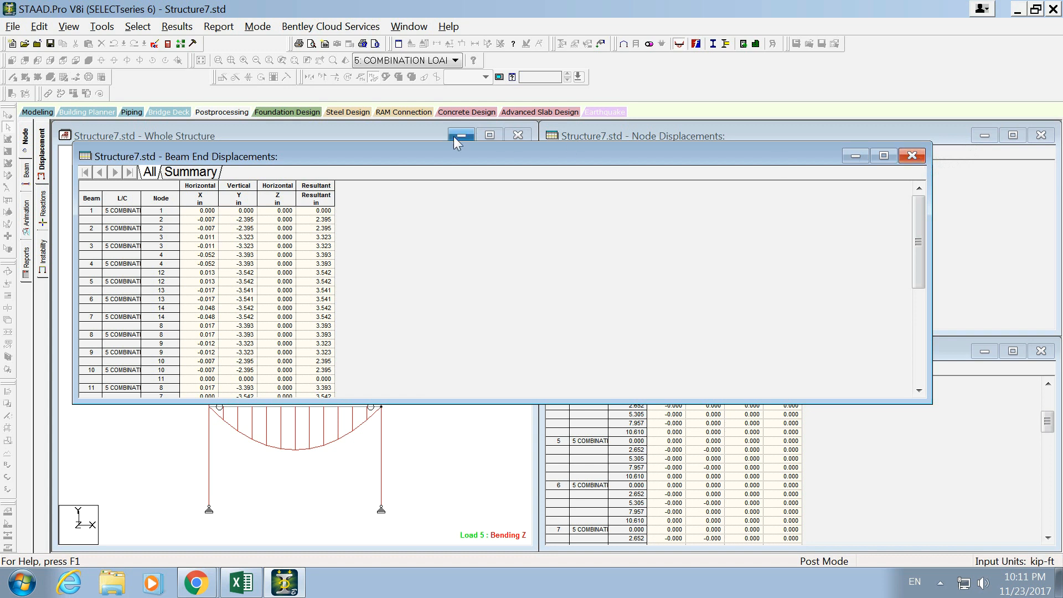
- Review the summary of extreme beam end displacements, close that table and clear the member selection
left_click(190, 172)
left_click_drag(91, 211, 118, 202)
left_click(92, 263)
left_click(610, 235)
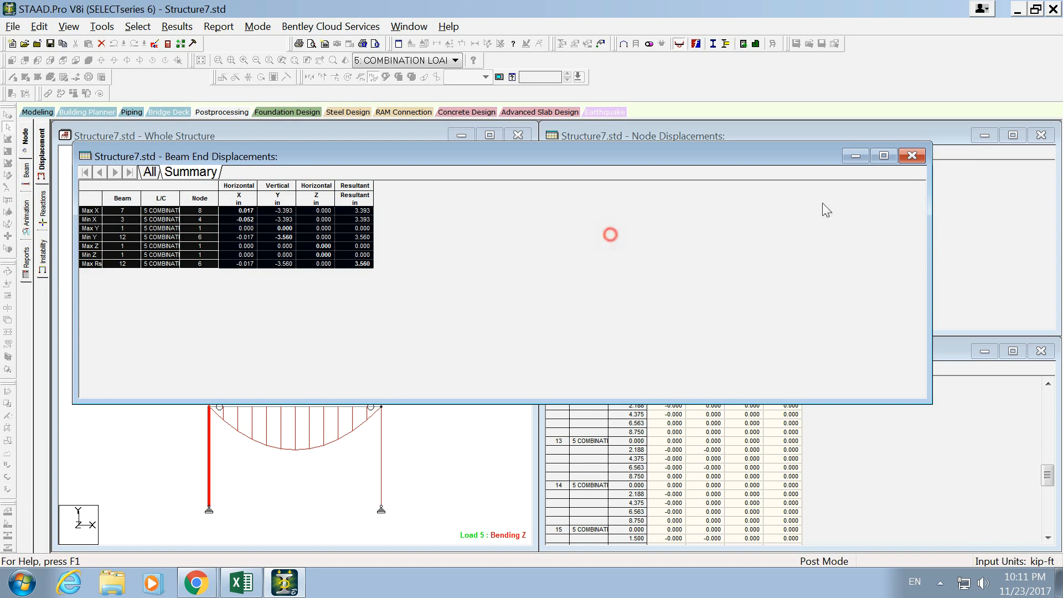
left_click(910, 155)
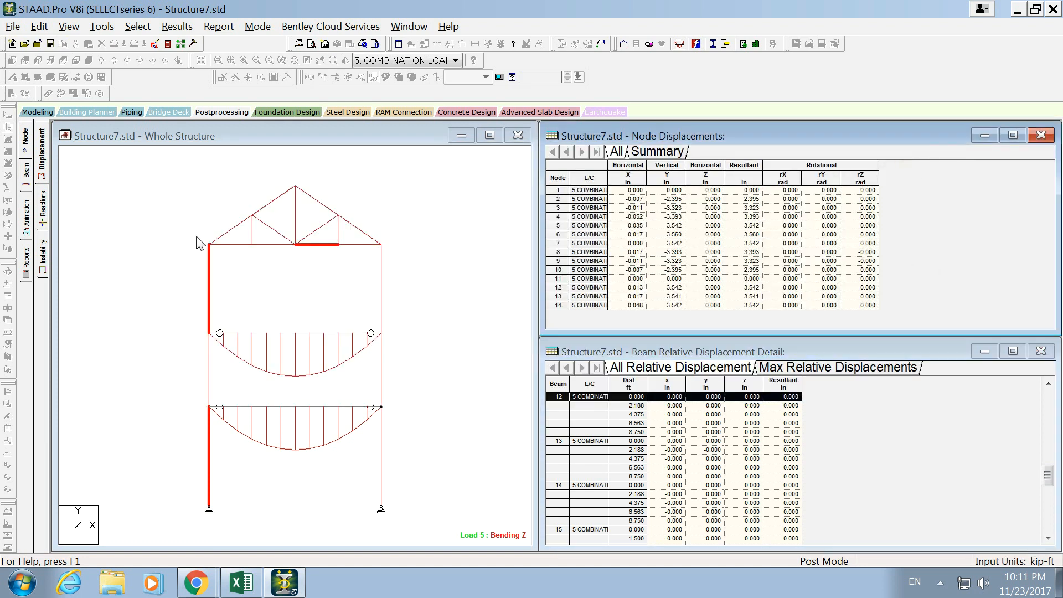
left_click(414, 243)
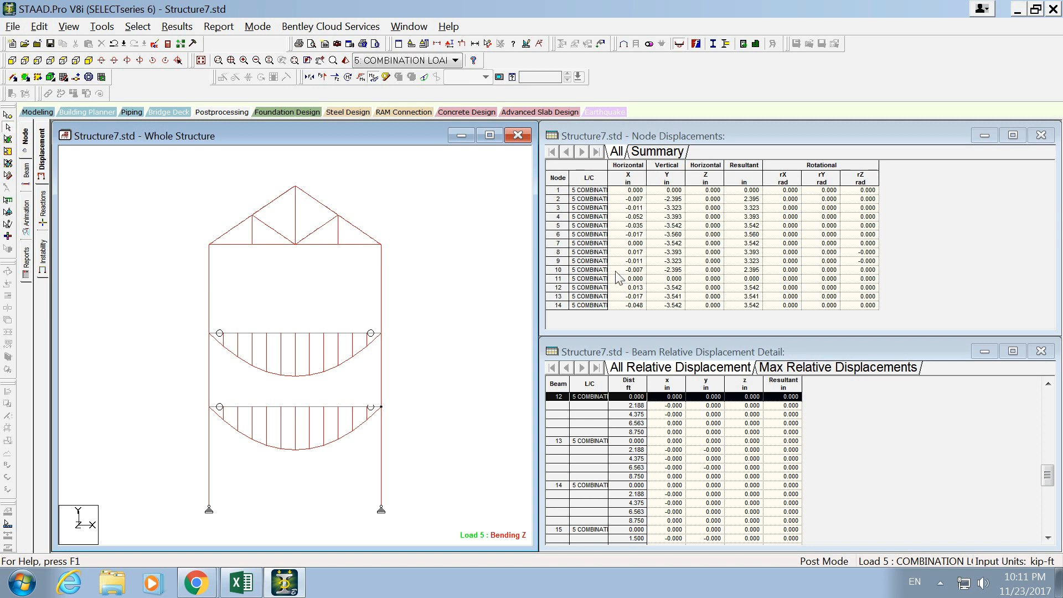
- Return to modeling mode, open the steel design settings and select all members of the frame and truss
left_click(39, 111)
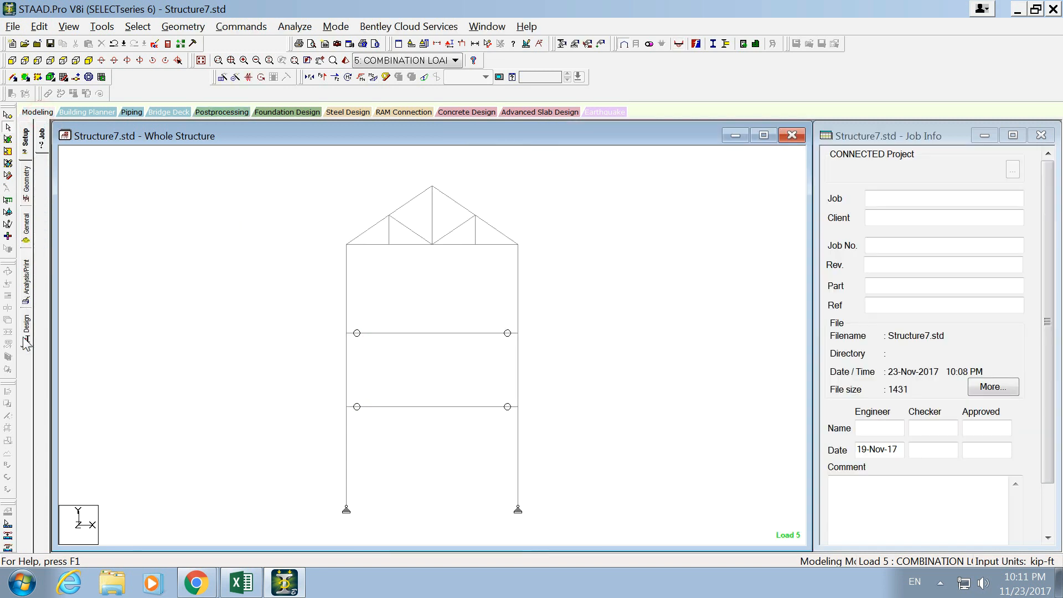
left_click(25, 332)
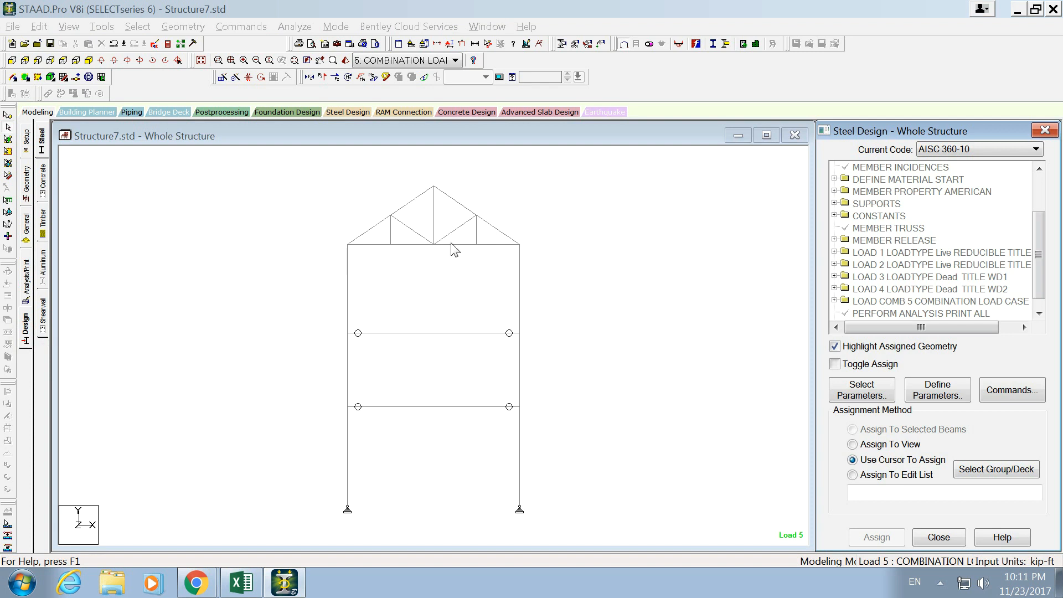
left_click_drag(631, 177, 324, 540)
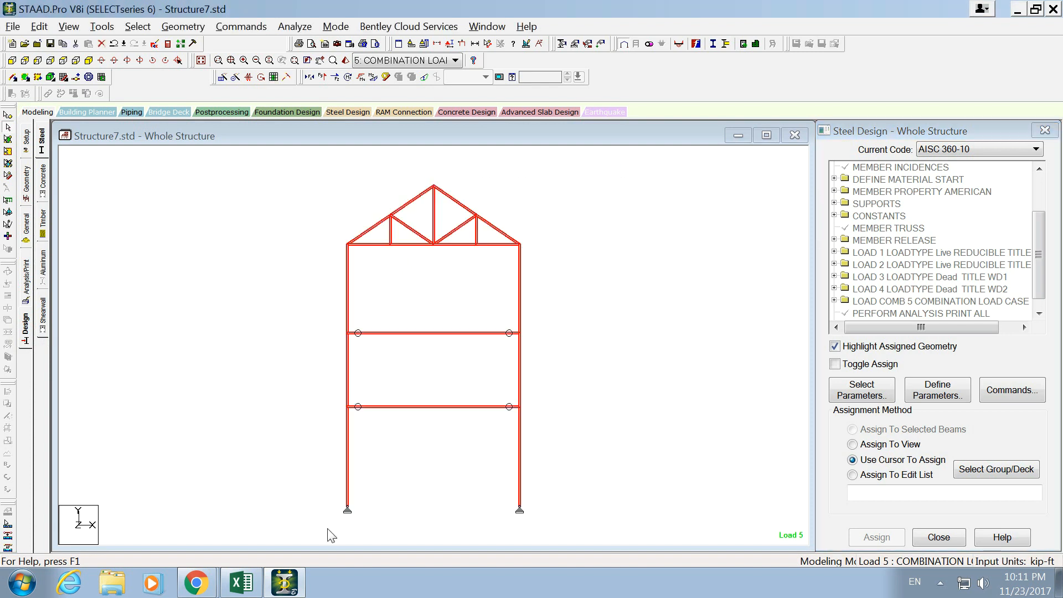
- Look through the definable AISC 360-10 design parameters, including DMIN, without adding any
left_click(941, 396)
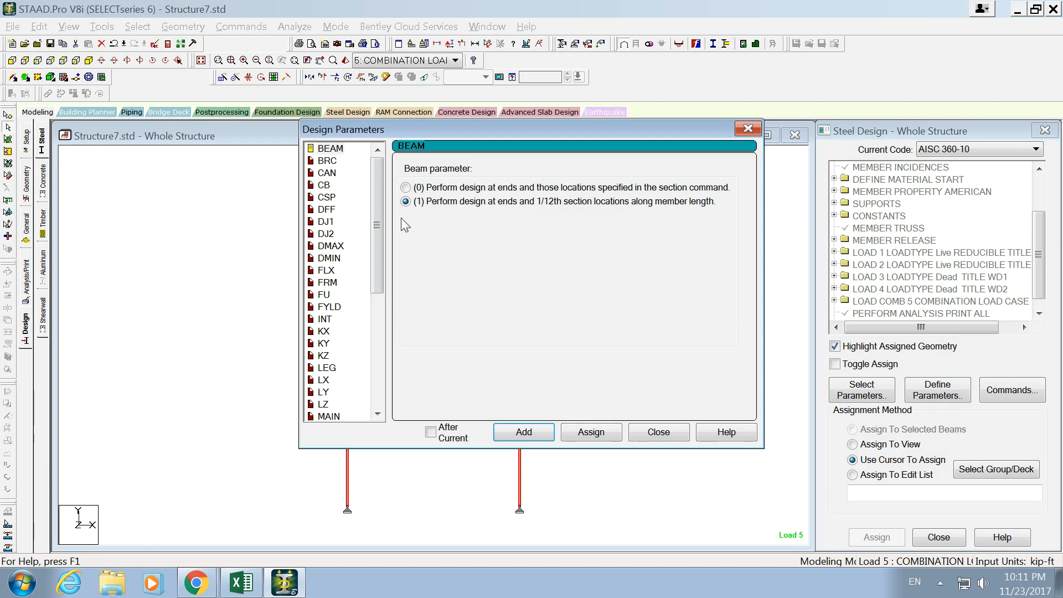
left_click_drag(377, 224, 377, 337)
left_click(331, 331)
key("Up")
key("Up")
key("Up")
key("Up")
key("Up")
key("Up")
key("Up")
key("Up")
key("Up")
key("Up")
key("Up")
key("Up")
key("Up")
key("Up")
key("Up")
key("Up")
key("Up")
key("Up")
key("Up")
key("Down")
key("Up")
key("Up")
key("Up")
key("Up")
key("Up")
key("Up")
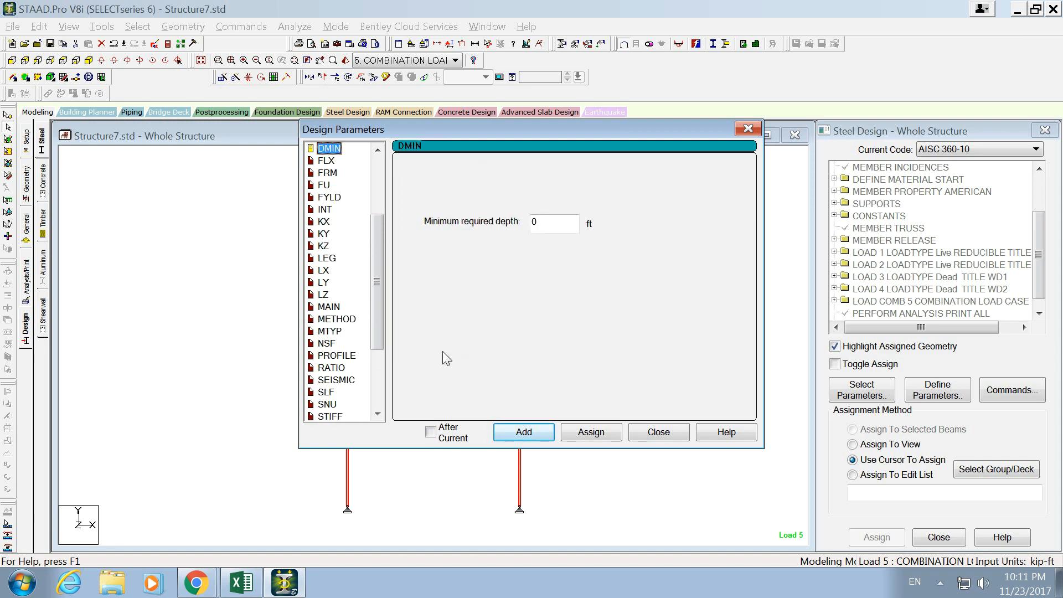
left_click(646, 433)
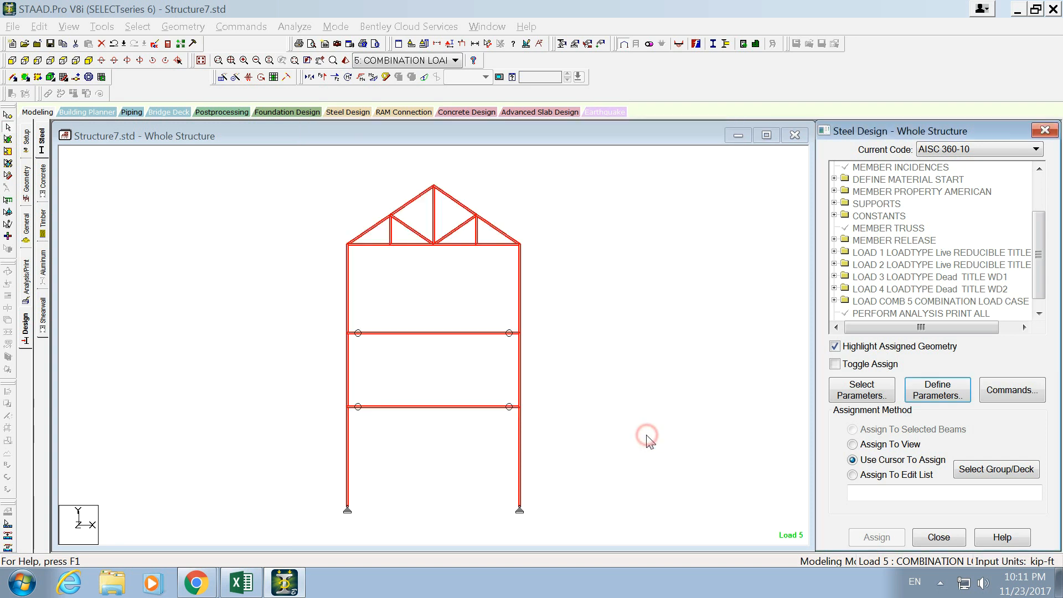
- Set the steel design code to AISC LRFD and review its selected design parameters
left_click(937, 148)
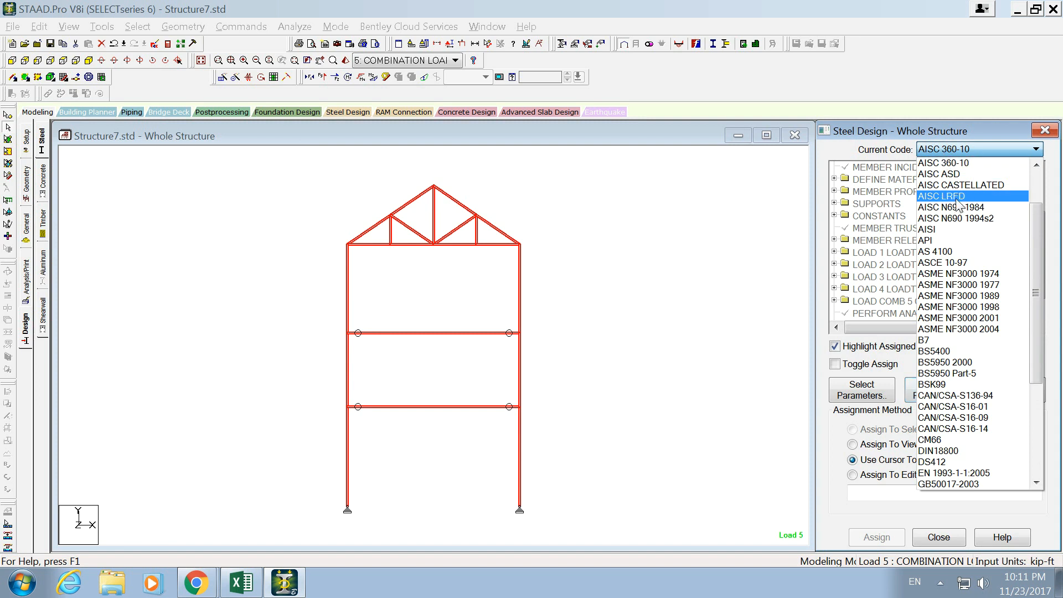
left_click(997, 197)
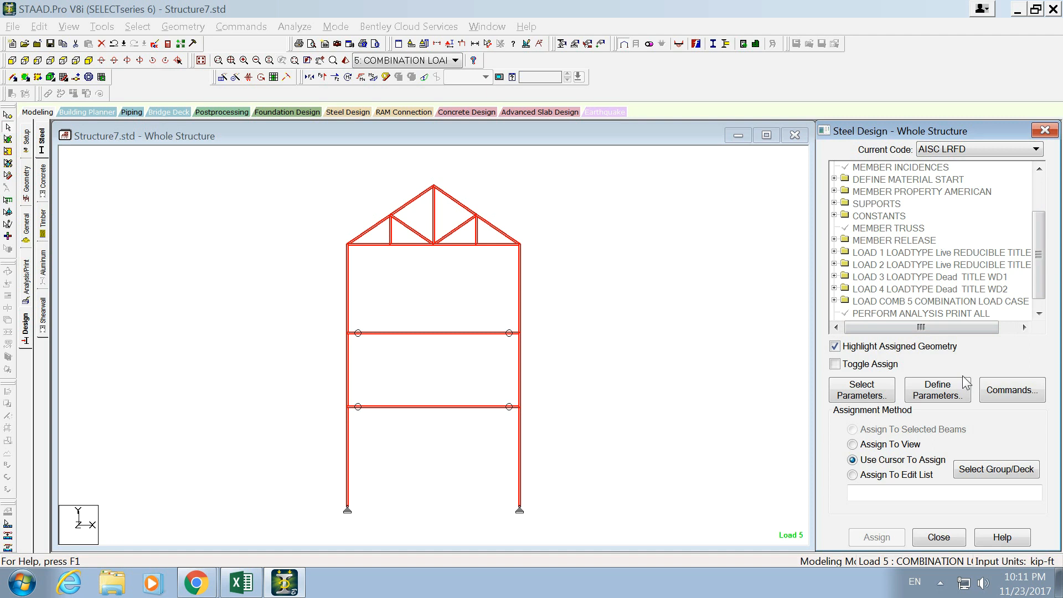
left_click(877, 395)
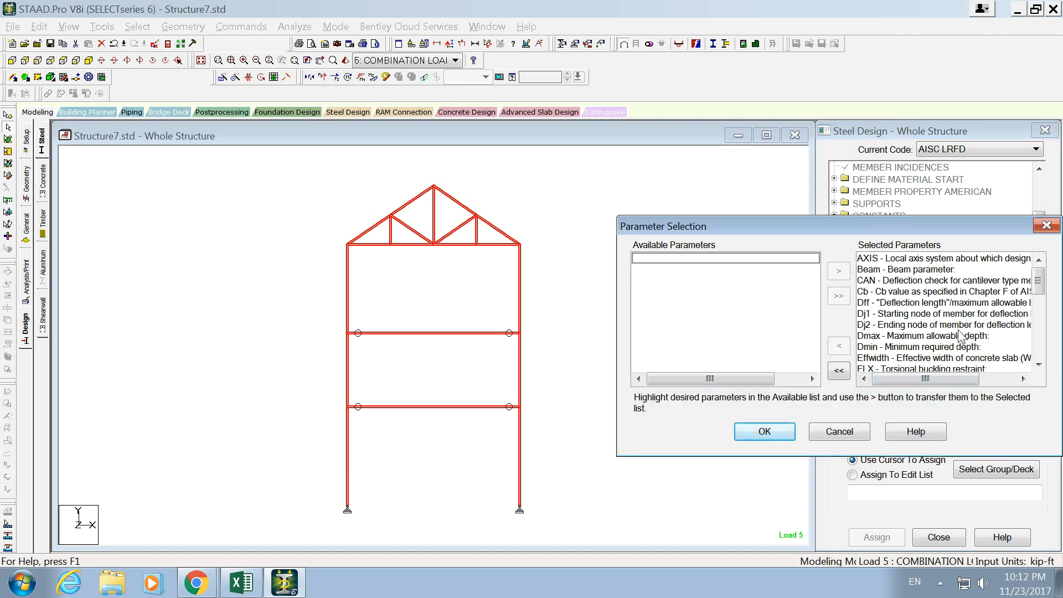
left_click_drag(962, 292, 964, 374)
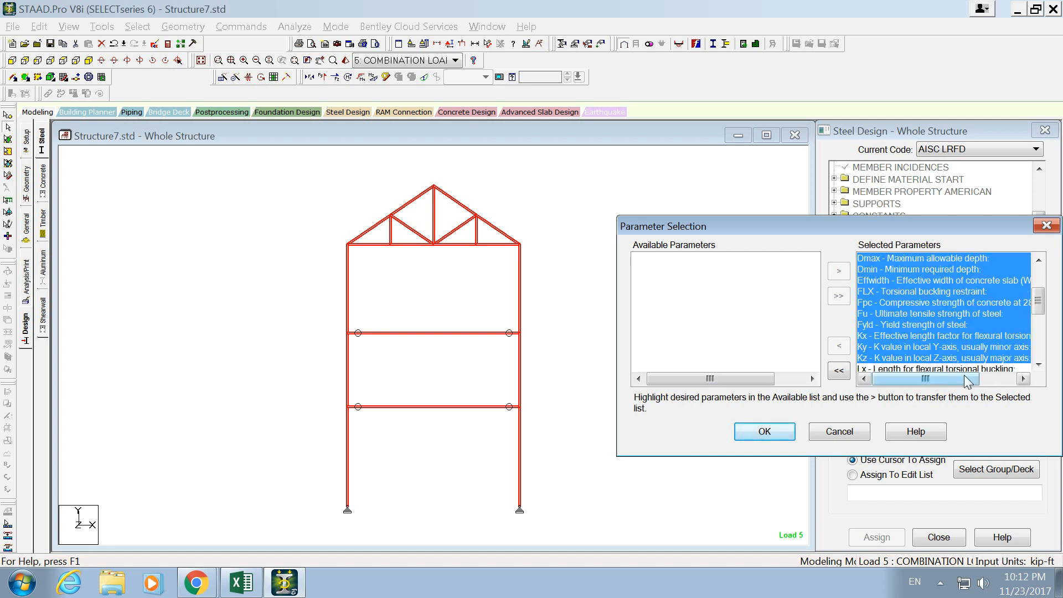
left_click(952, 332)
left_click_drag(956, 323, 956, 293)
left_click(950, 347)
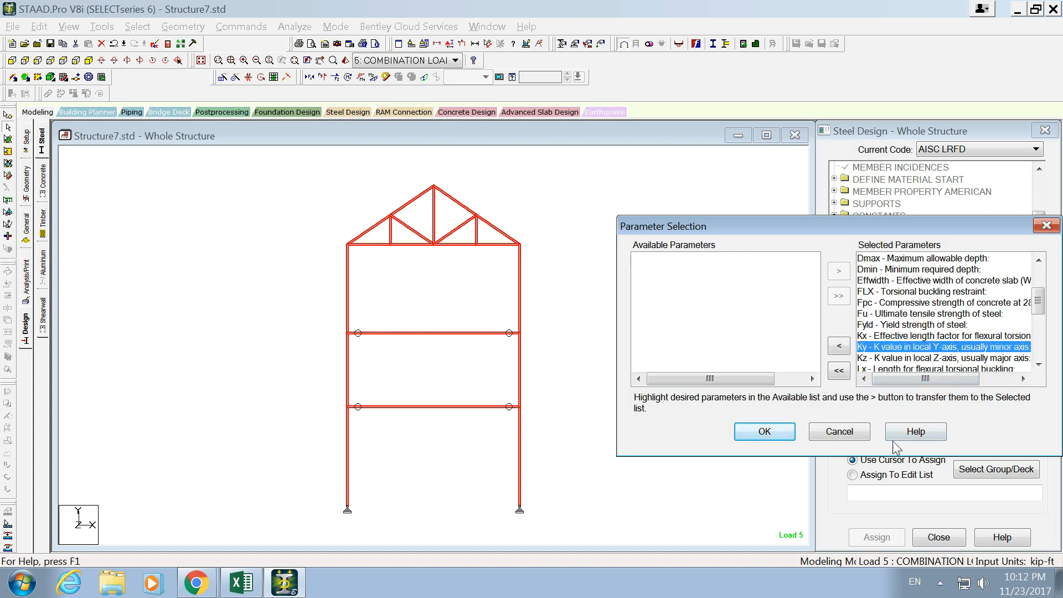
left_click(827, 437)
- Review the FIXED GROUP and GROUP design commands, including the property specification and Same as Beam options
left_click(999, 391)
left_click_drag(690, 195, 409, 160)
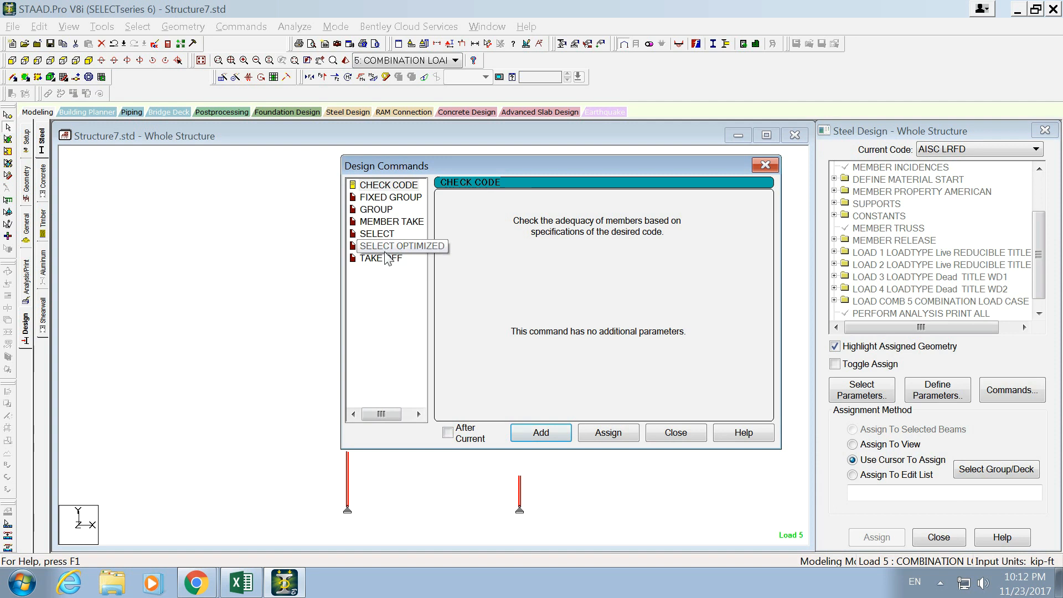
left_click(380, 199)
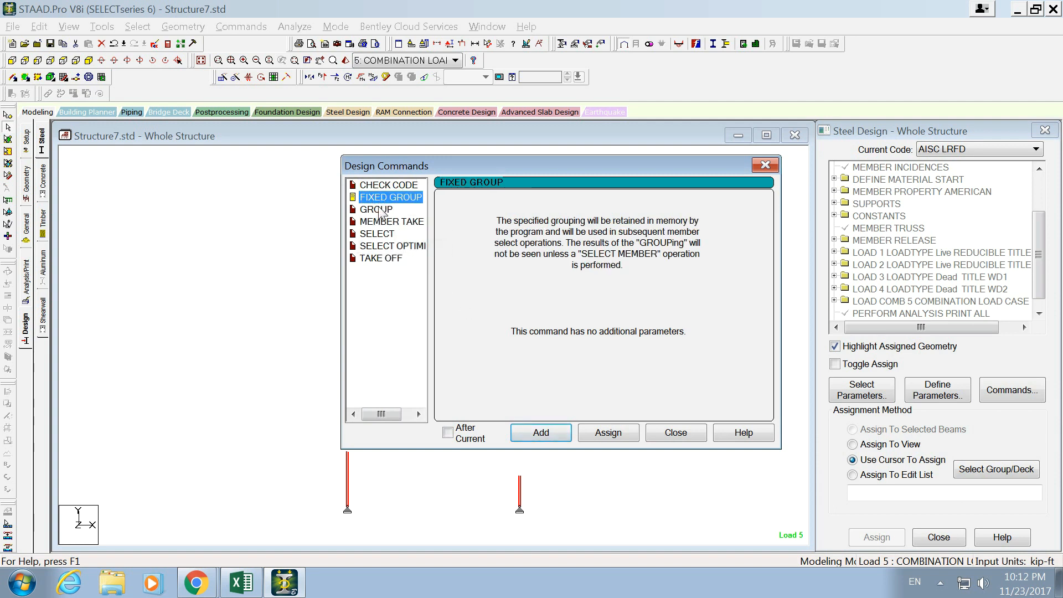
left_click(380, 210)
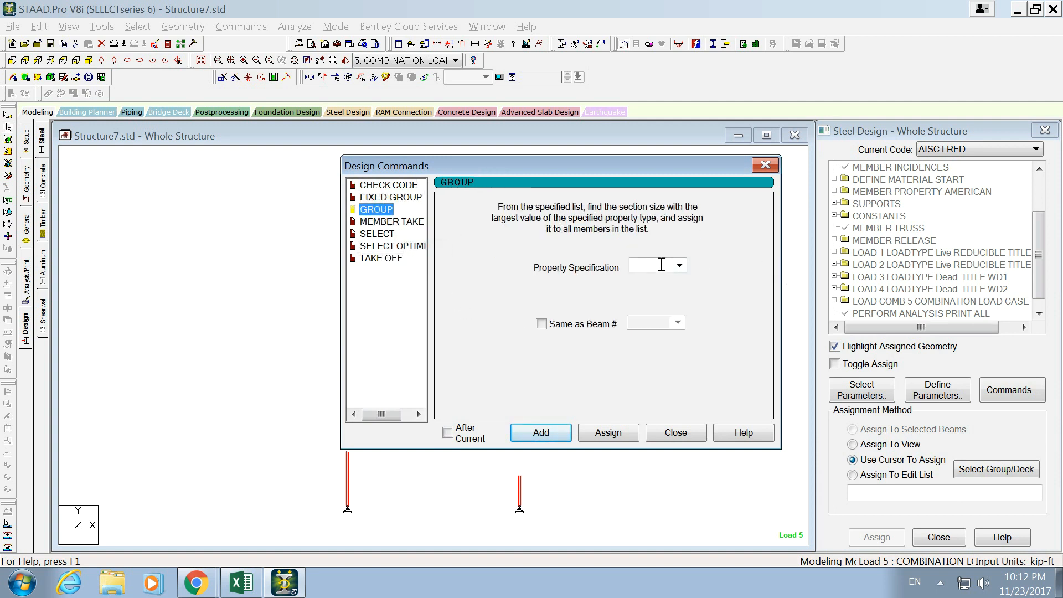
left_click(678, 266)
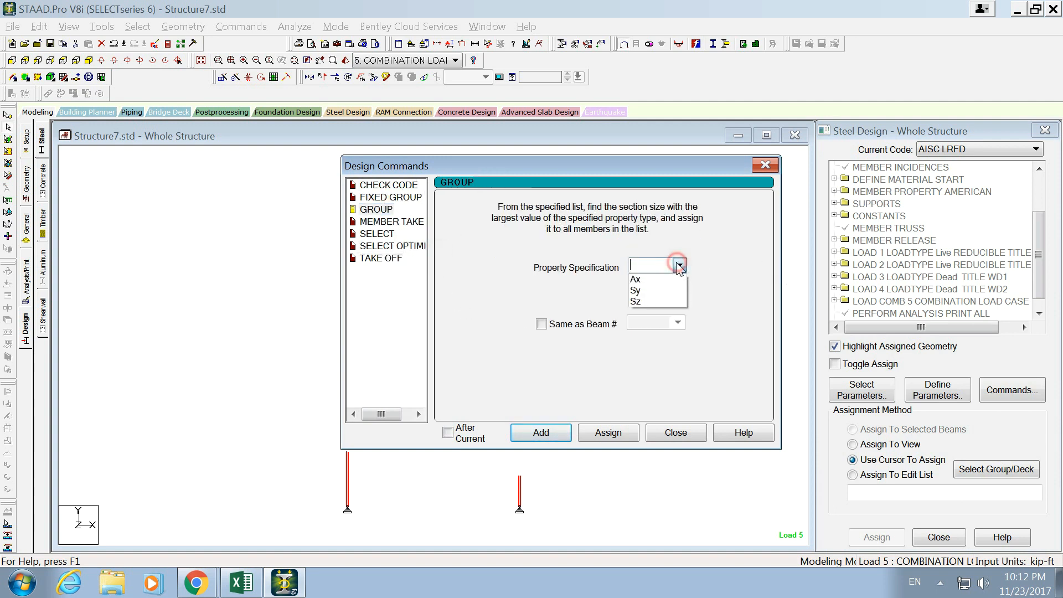
left_click(591, 327)
left_click(678, 322)
left_click(678, 322)
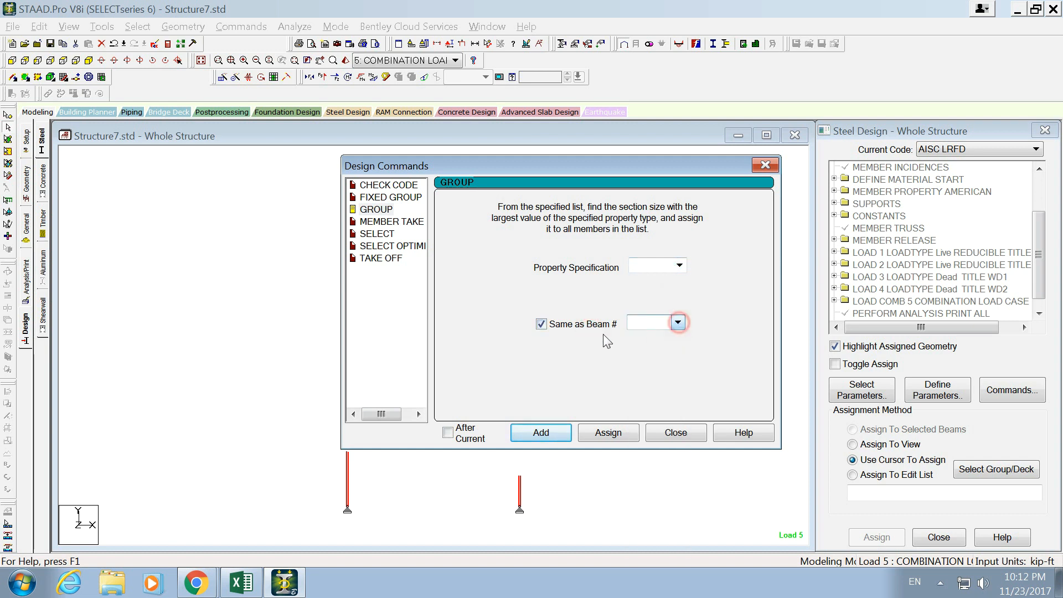
- Assign the SELECT OPTIMIZED design command to the selected frame and truss members
left_click(388, 234)
left_click(387, 246)
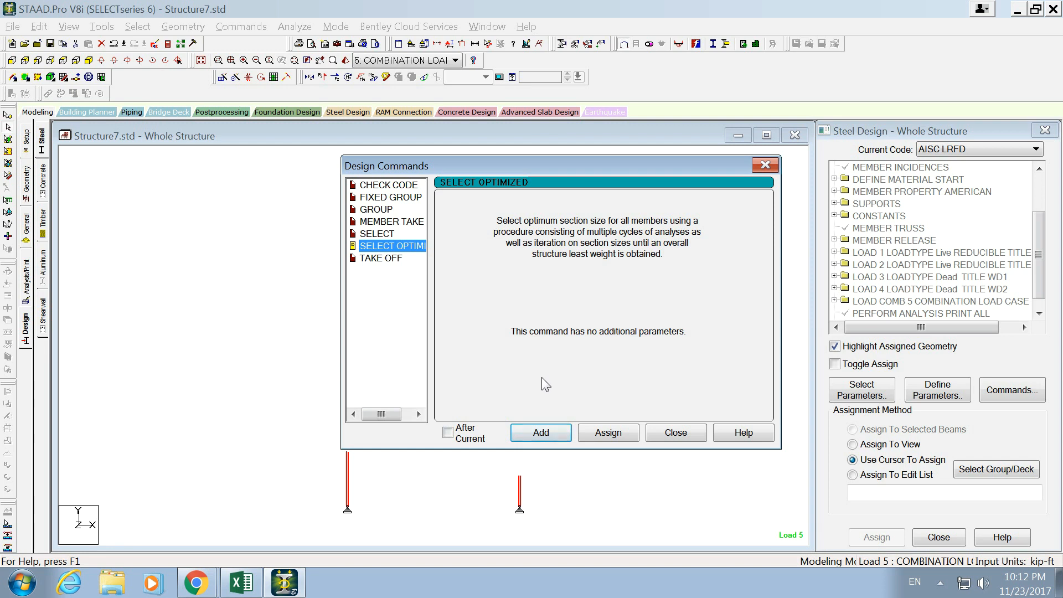
left_click(607, 434)
left_click(658, 431)
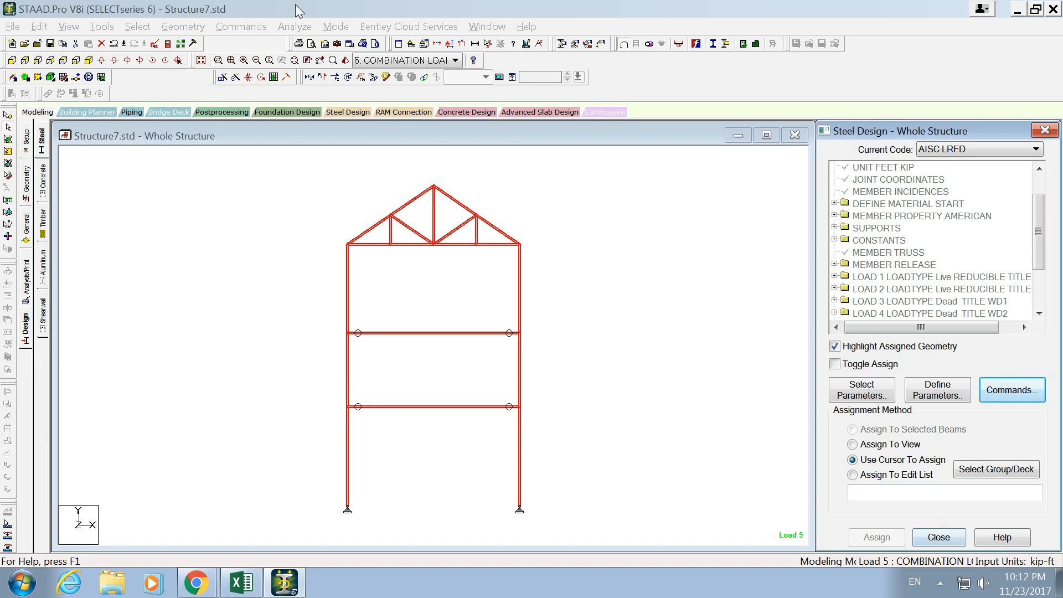
- Save the modified structure, run the analysis and steel design, and choose to activate US Design Codes (Standard)
left_click(294, 27)
left_click(310, 40)
left_click(436, 332)
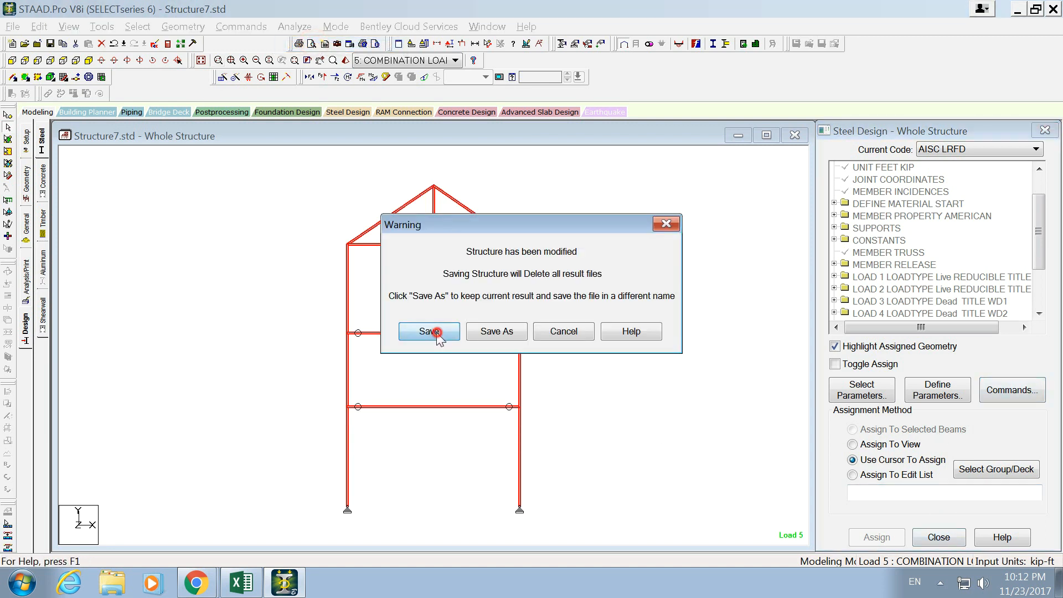
left_click(601, 368)
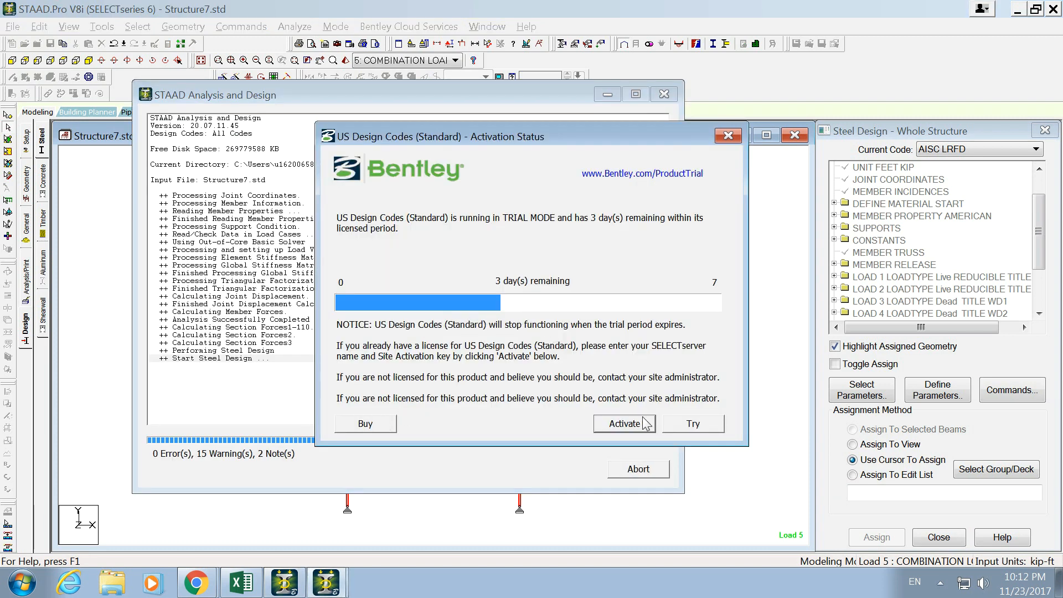
left_click(624, 424)
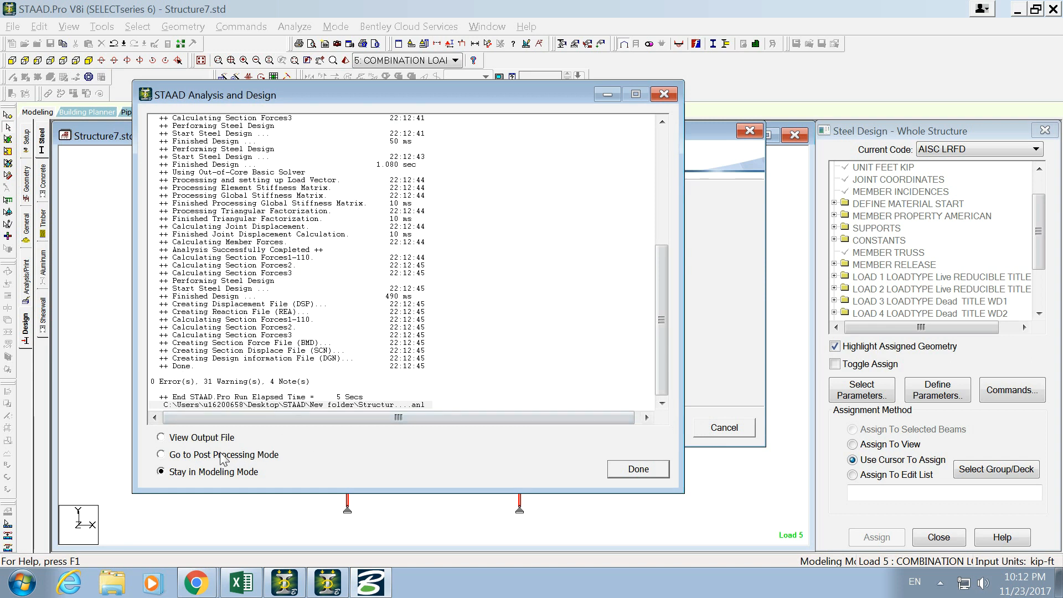
- Finish the analysis run by opening its output file
left_click(203, 439)
left_click(627, 469)
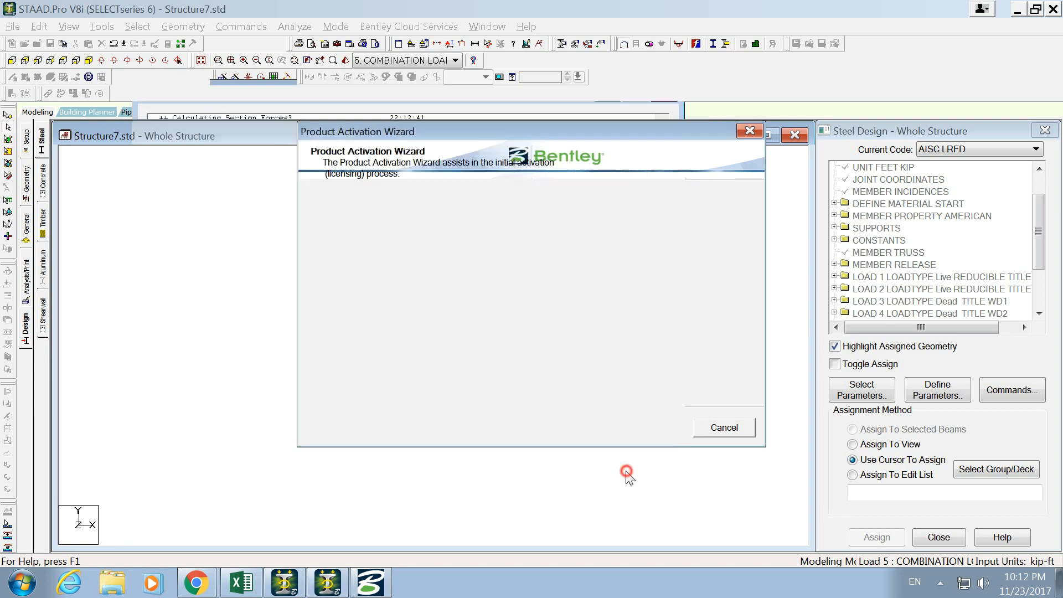
double_click(417, 138)
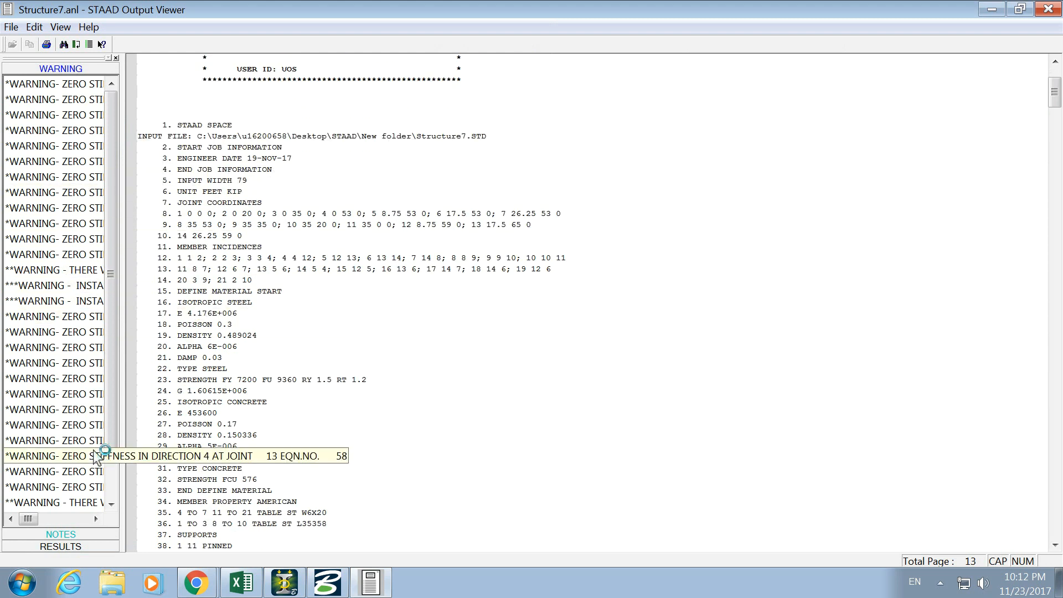
- Go through the output file's warnings and go to the first STEEL DESIGN entry in its results
scroll(77, 432, "down", 1)
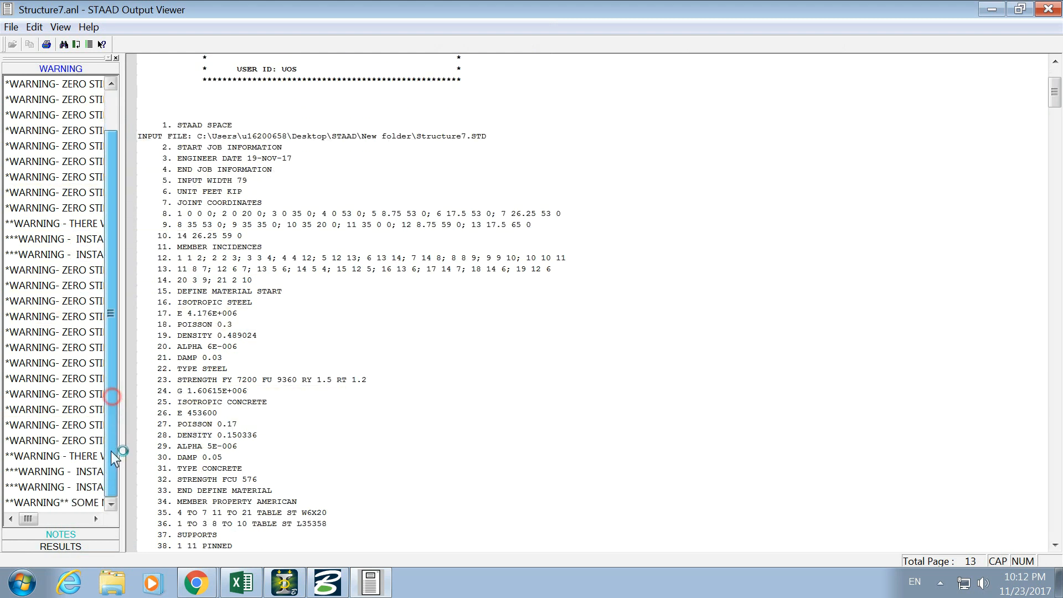
left_click(87, 547)
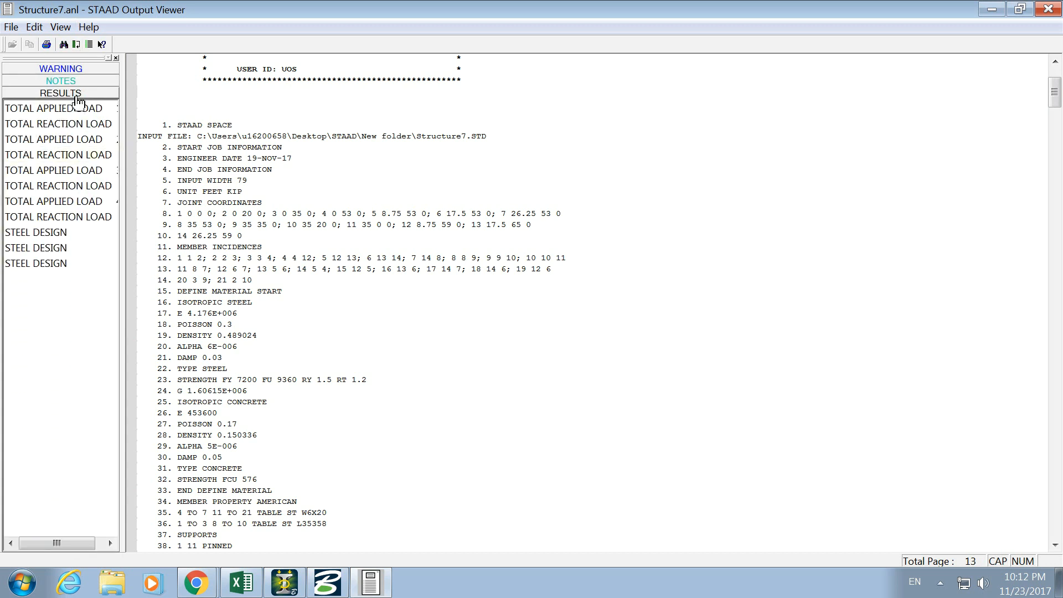
left_click(51, 232)
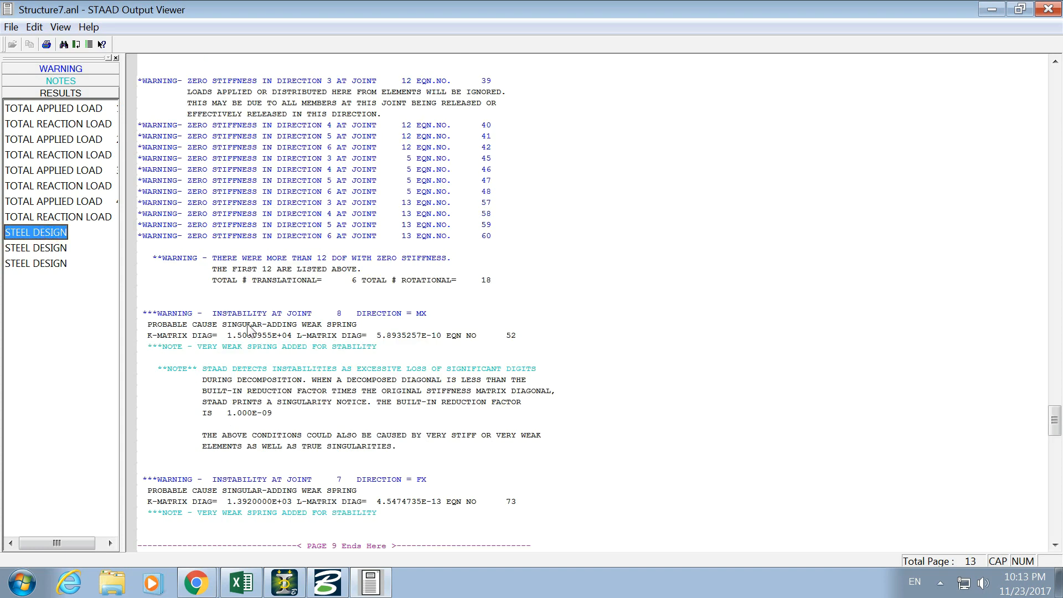
- Examine the steel design results for members 1 to 5, checking the selected section listed for each member
left_click(719, 273)
scroll(719, 277, "down", 17)
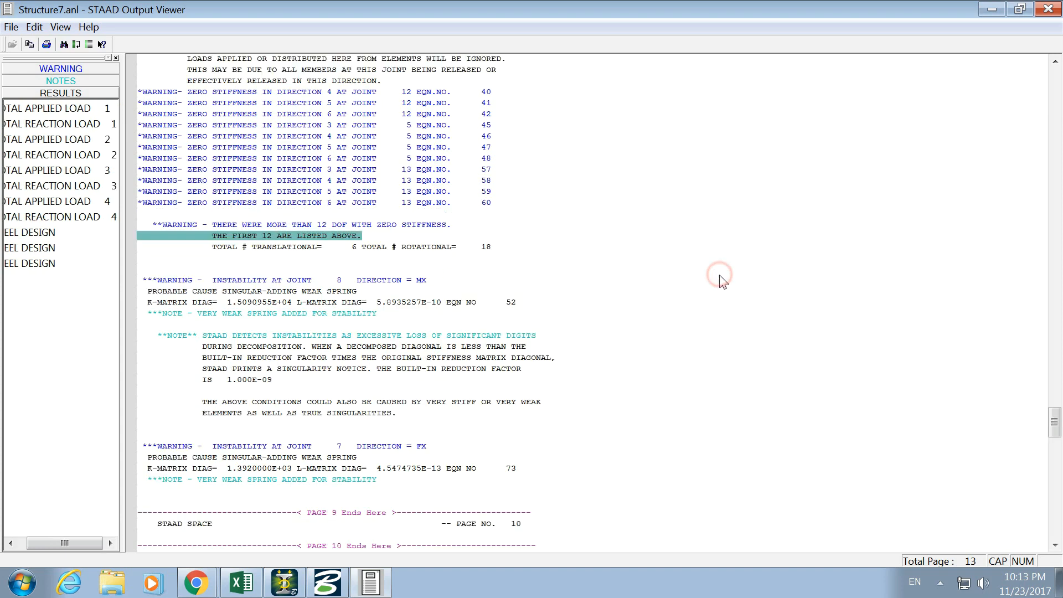
scroll(450, 372, "down", 4)
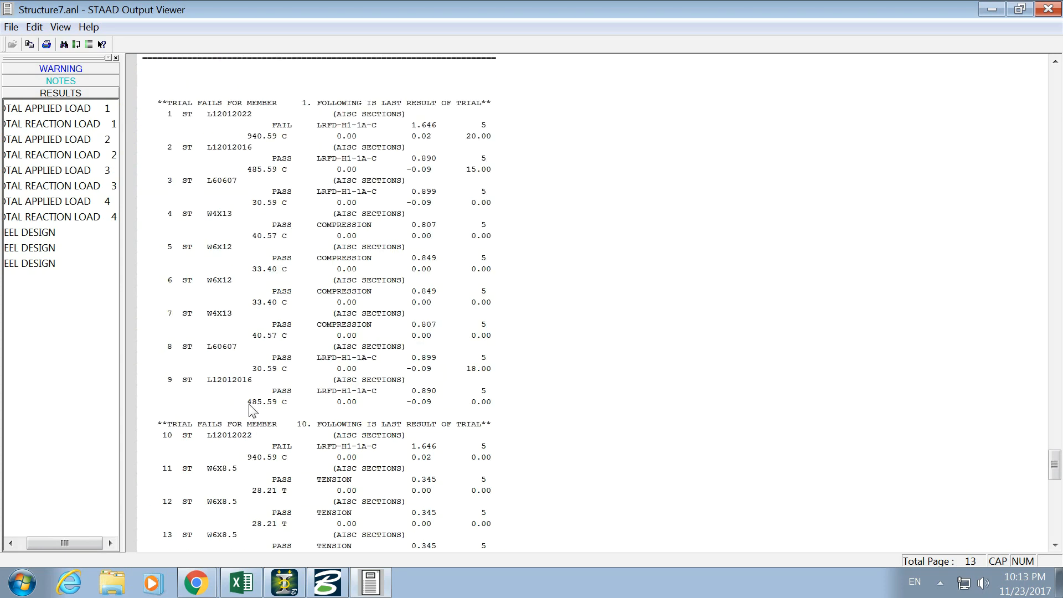
scroll(253, 411, "up", 1)
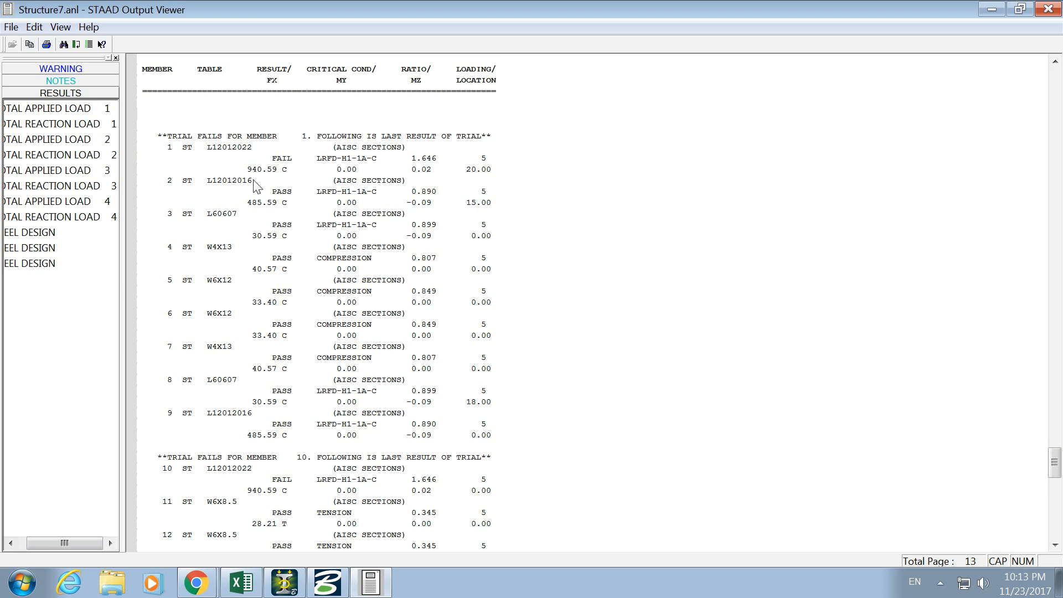
left_click(251, 147)
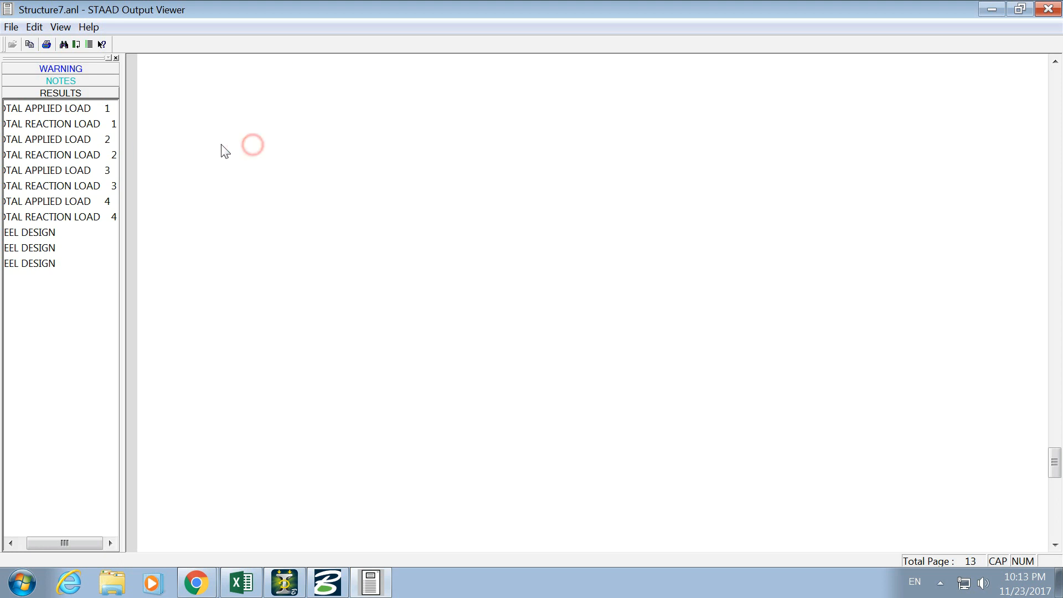
left_click(228, 181)
left_click(229, 215)
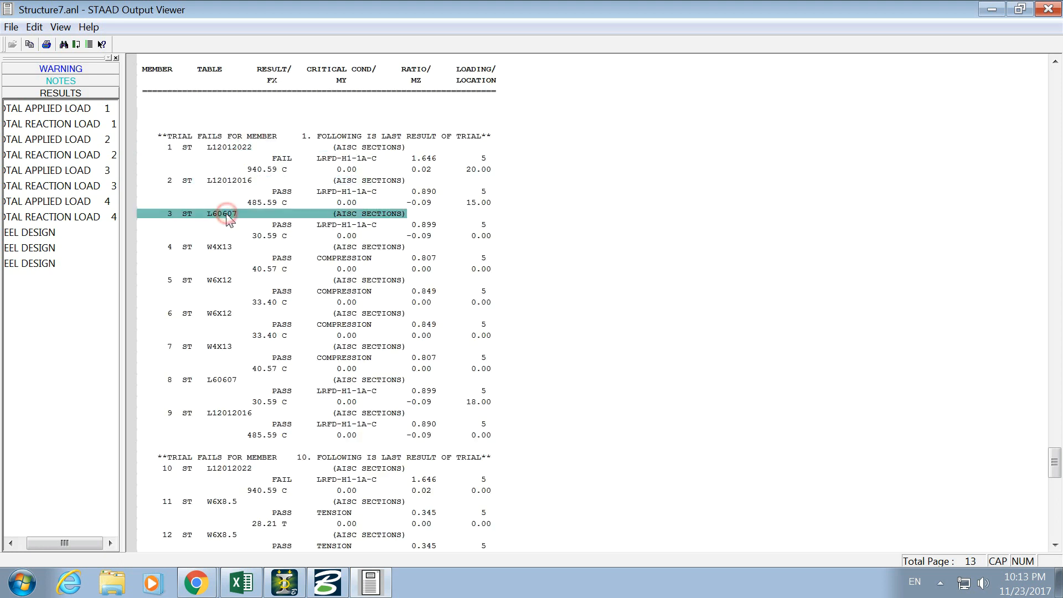
left_click(227, 247)
left_click(226, 281)
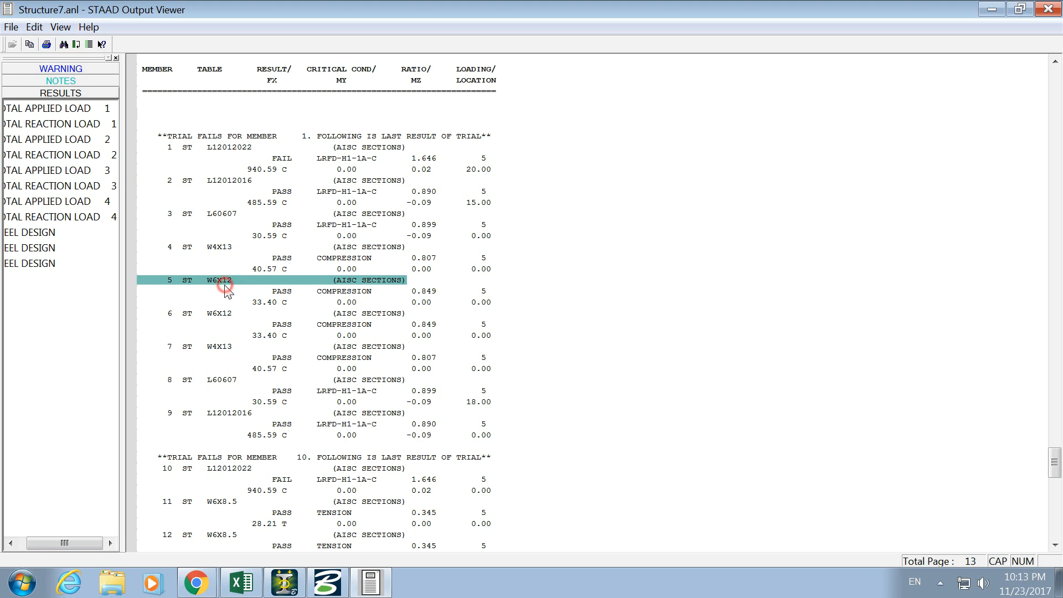
- Examine the remaining steel design results through member 21, including the sections, pass or fail status and ratios
scroll(227, 291, "down", 2)
scroll(227, 290, "down", 2)
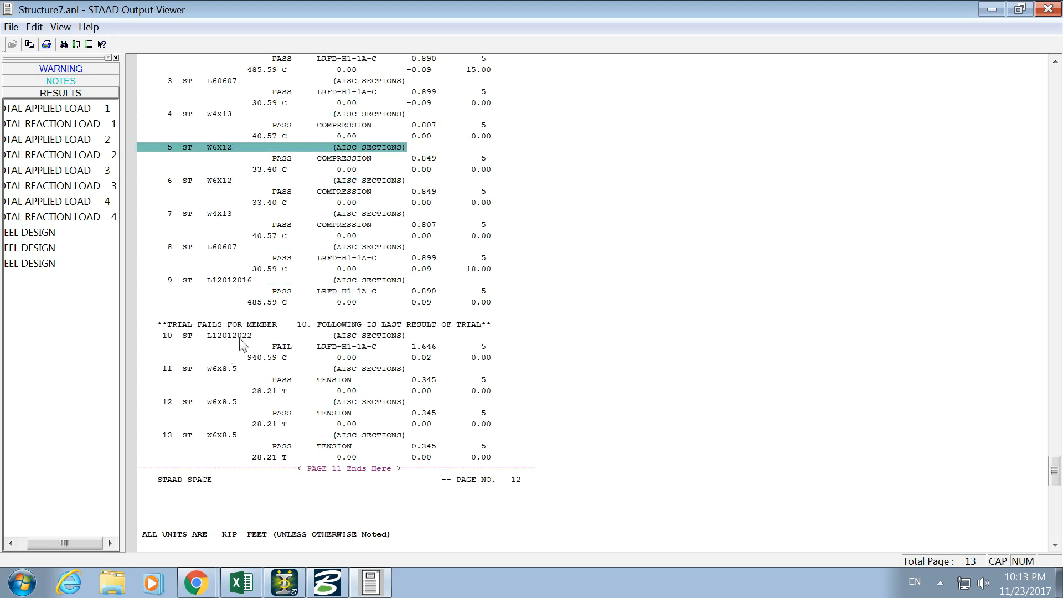
scroll(239, 344, "down", 3)
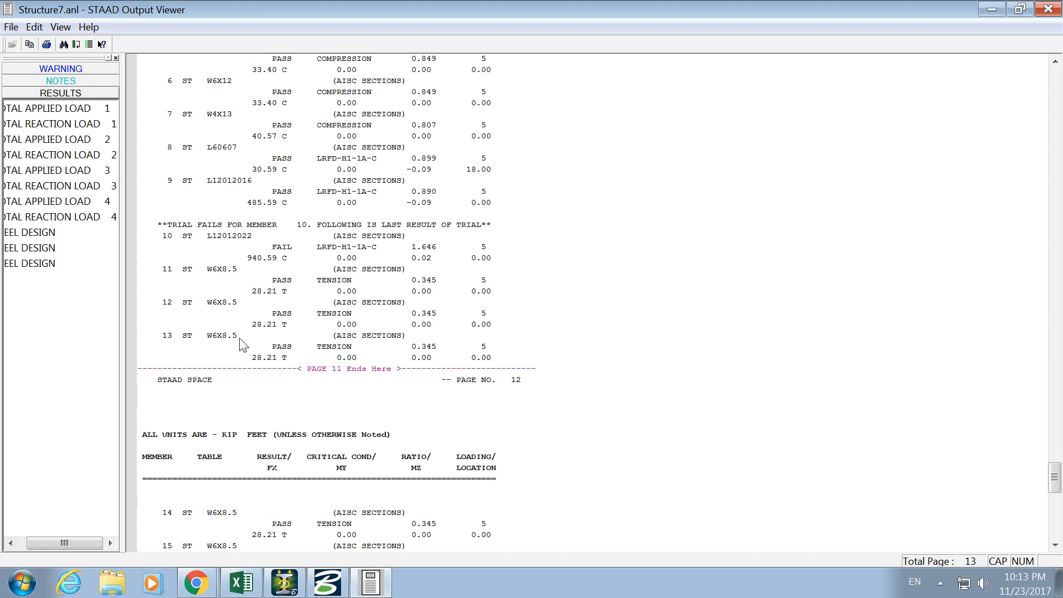
scroll(240, 344, "down", 4)
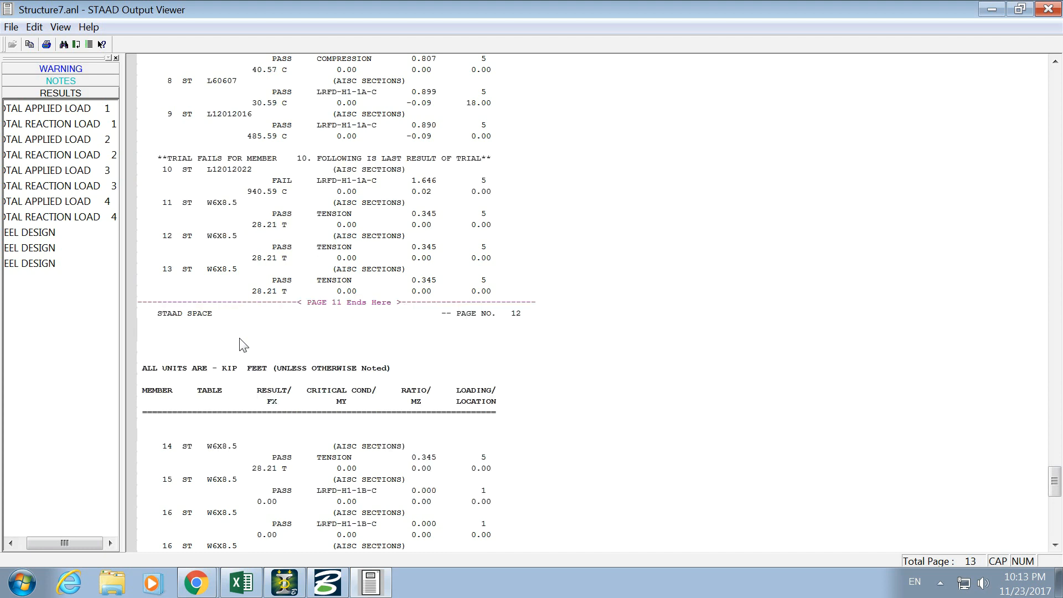
left_click(59, 254)
left_click(60, 262)
left_click(638, 353)
scroll(626, 371, "down", 20)
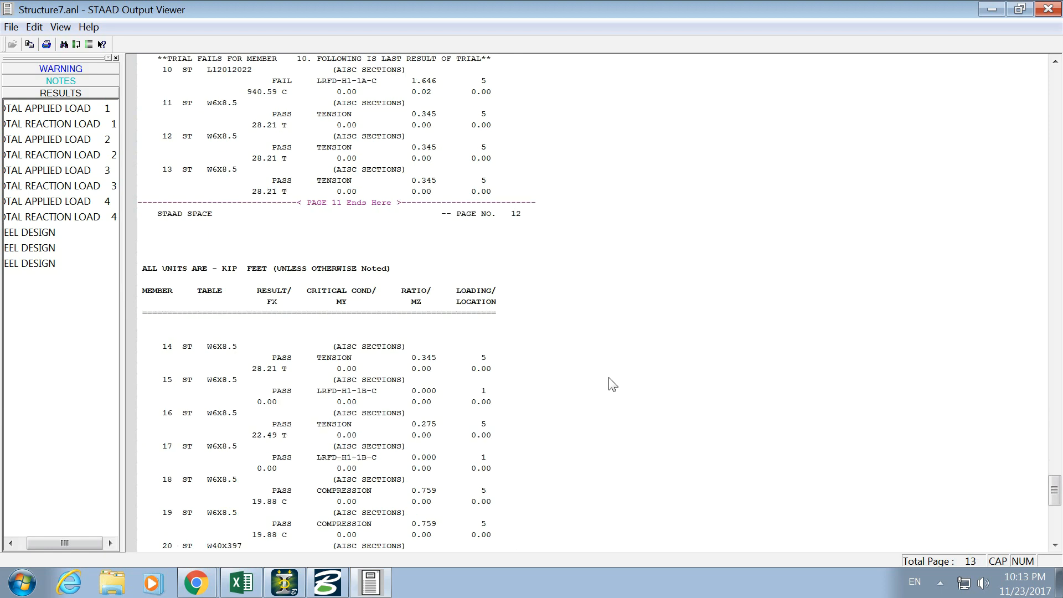
scroll(608, 381, "down", 4)
scroll(605, 380, "up", 12)
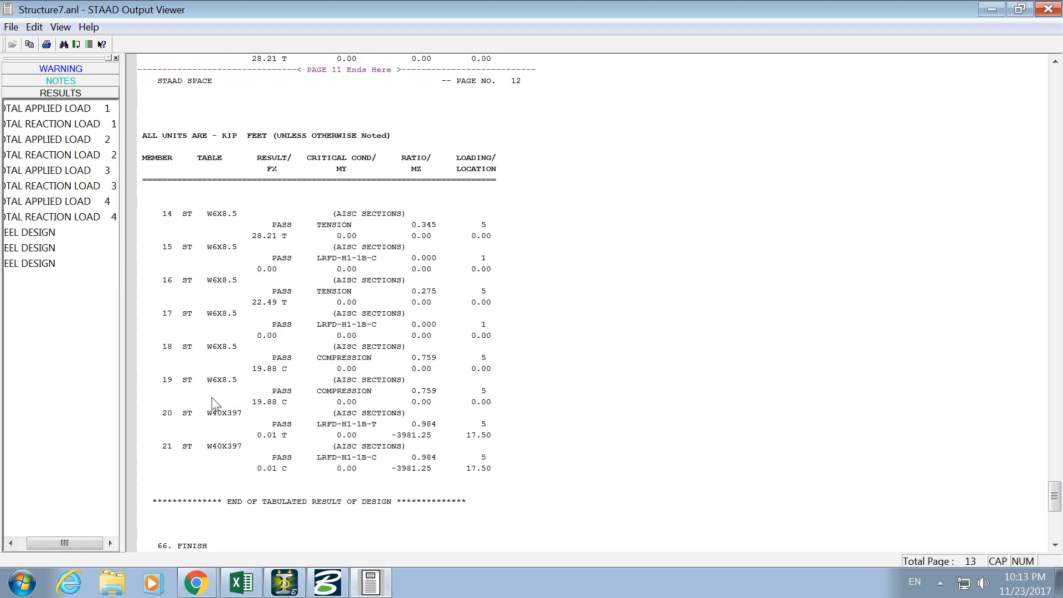
scroll(275, 270, "up", 4)
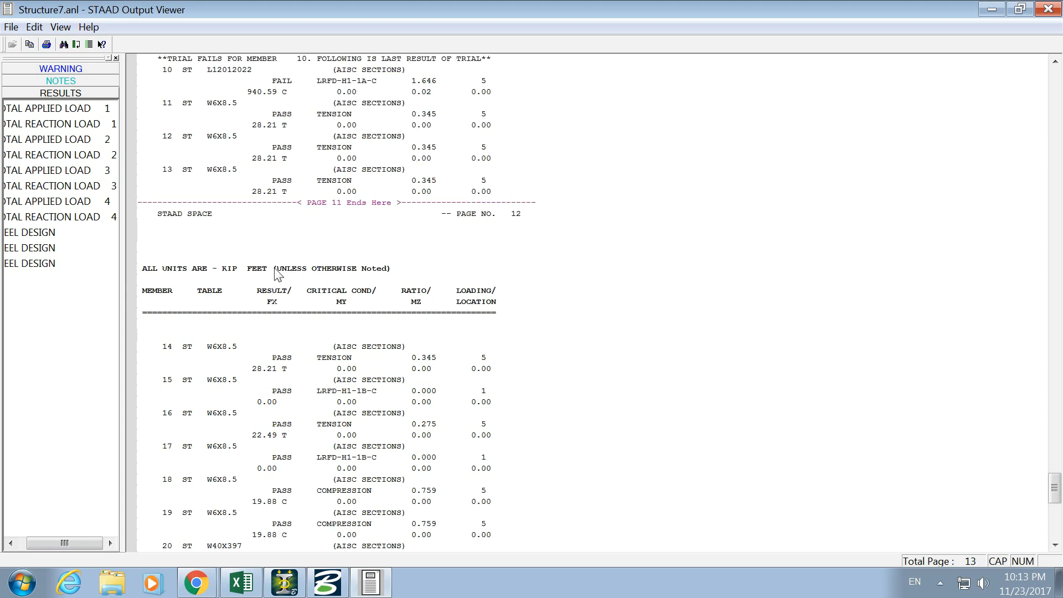
- Start printing the output with the Adobe PDF printer and turn off relying on system fonts only in its properties
left_click(47, 45)
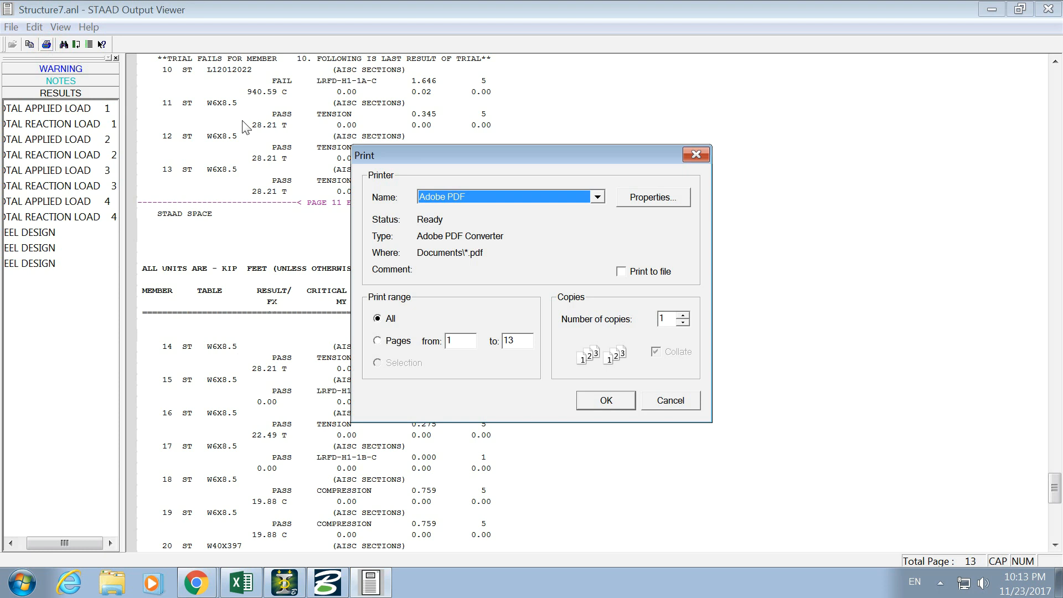
left_click(668, 200)
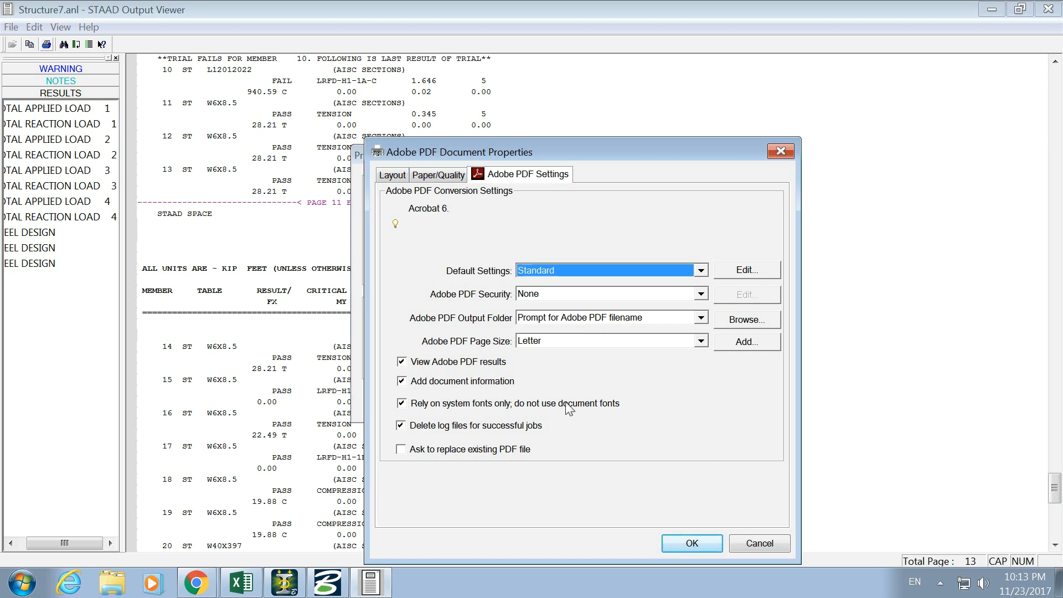
left_click(401, 404)
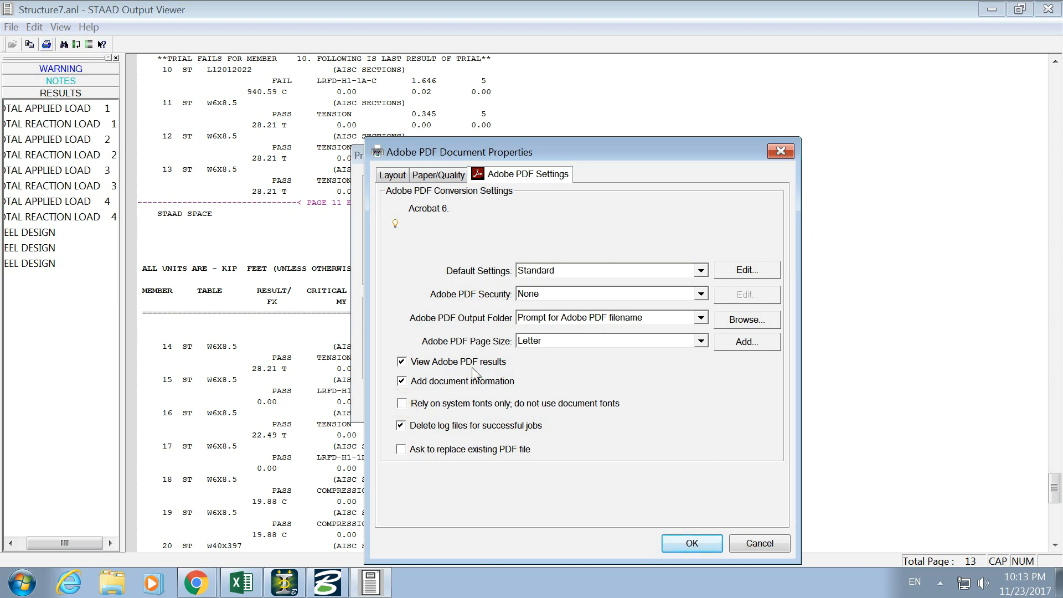
left_click(692, 544)
- Set the Adobe PDF page size to A4 in the printer properties
left_click(646, 191)
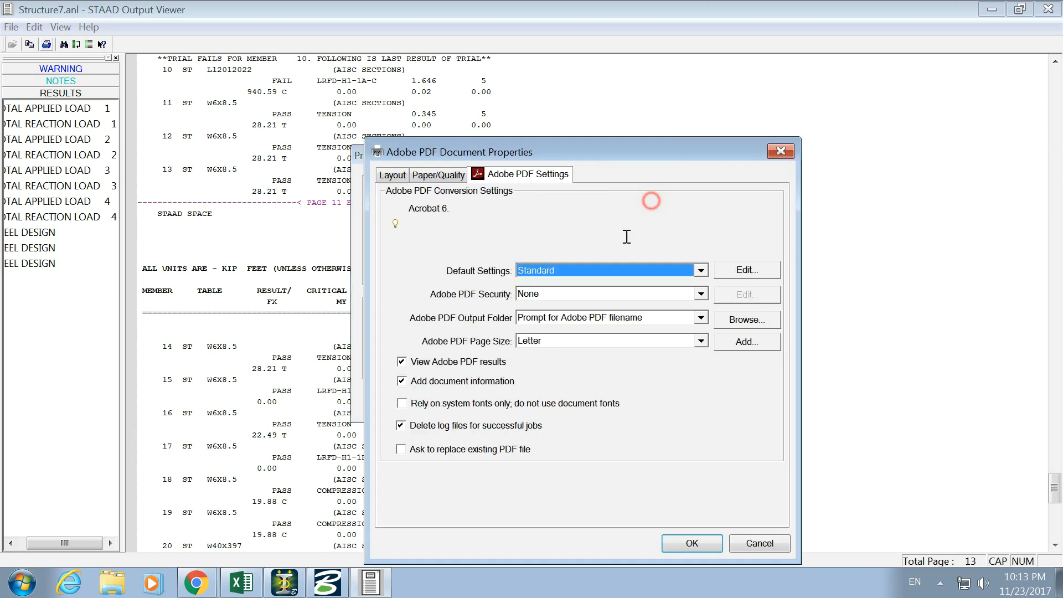
left_click(578, 341)
scroll(569, 417, "up", 10)
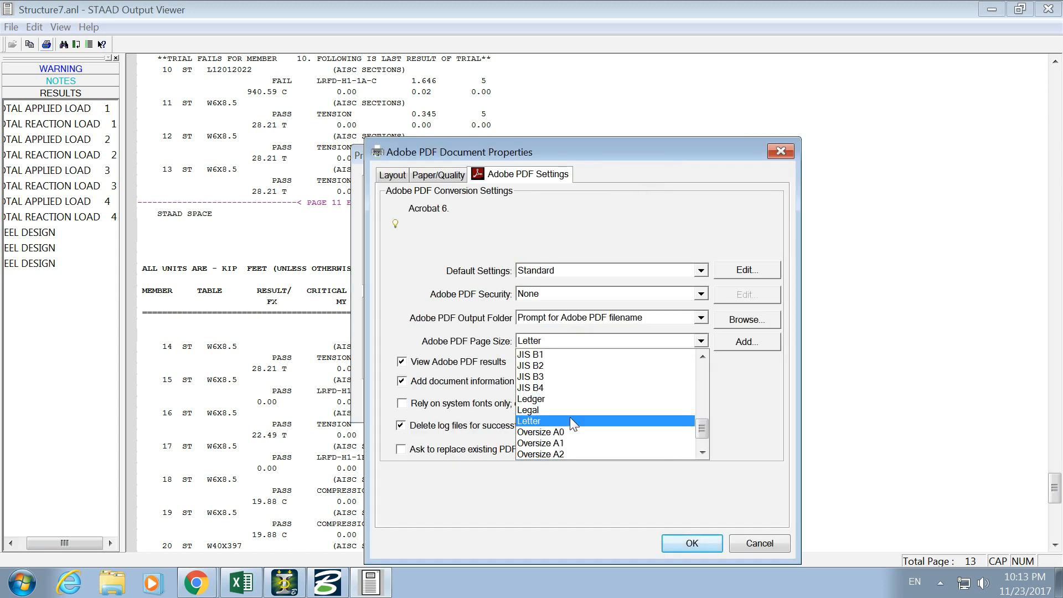
key("a")
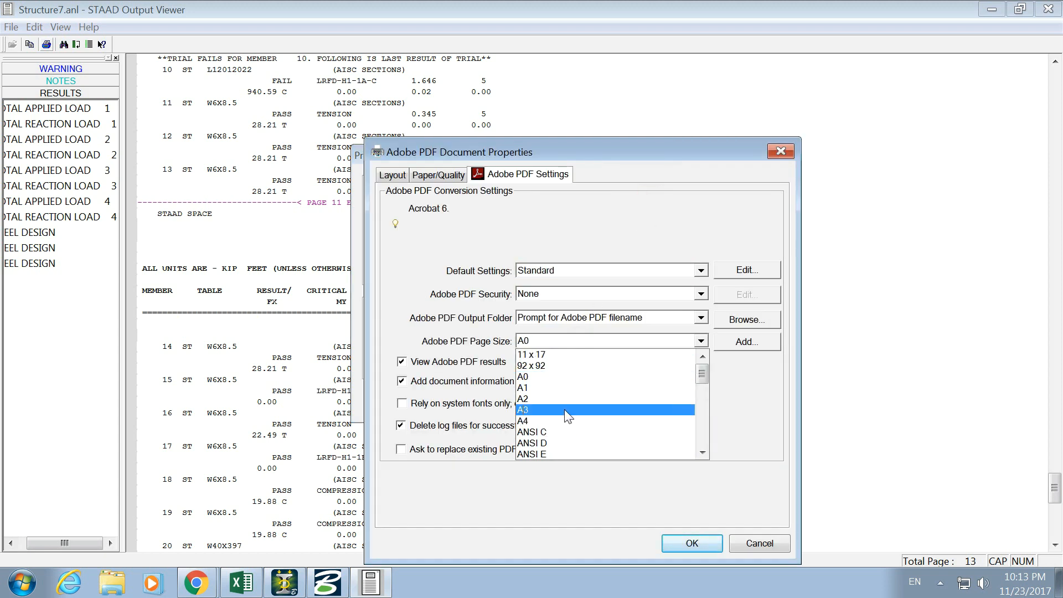
left_click(562, 421)
left_click(689, 547)
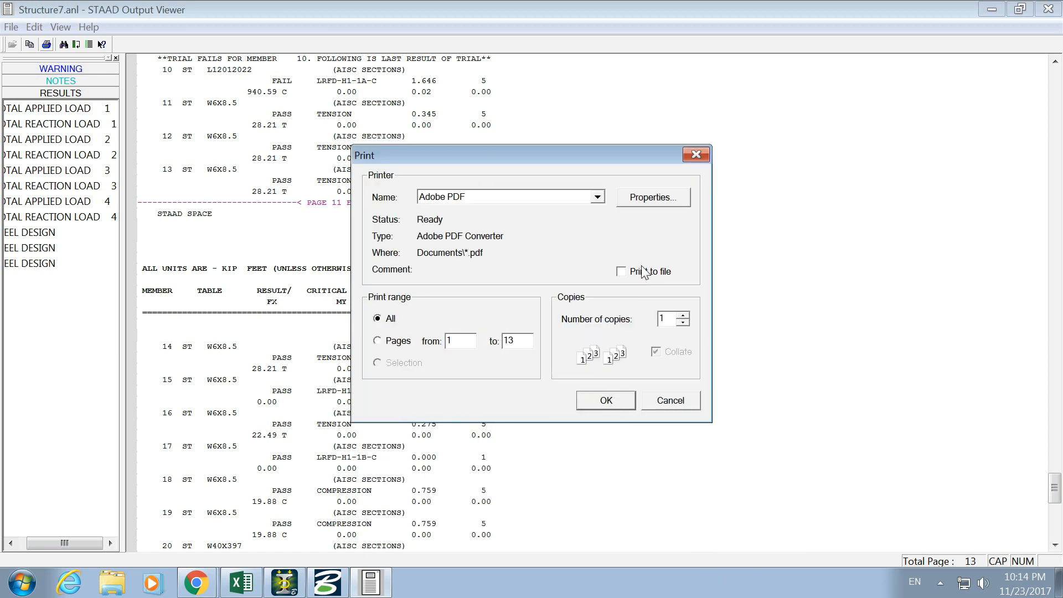
- Print all pages of the output to a printer file named TEST in Documents
left_click(607, 401)
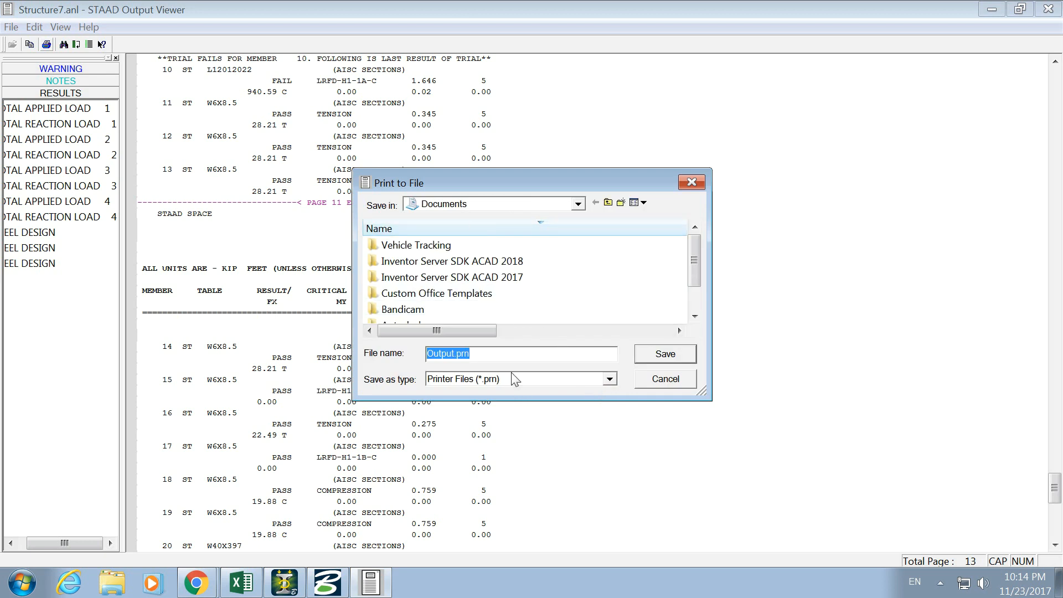
type("TEST")
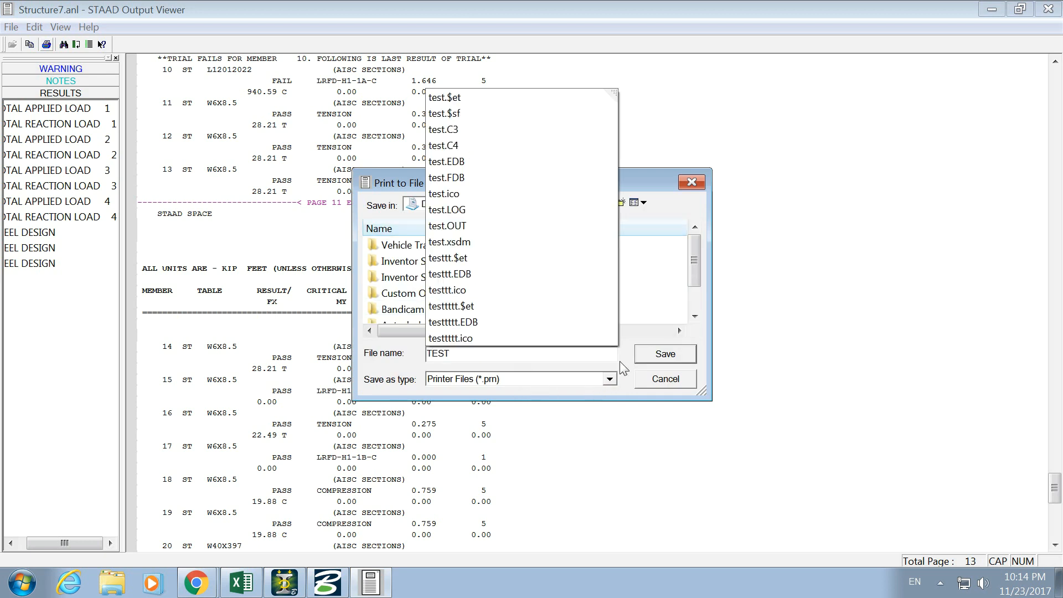
left_click(658, 359)
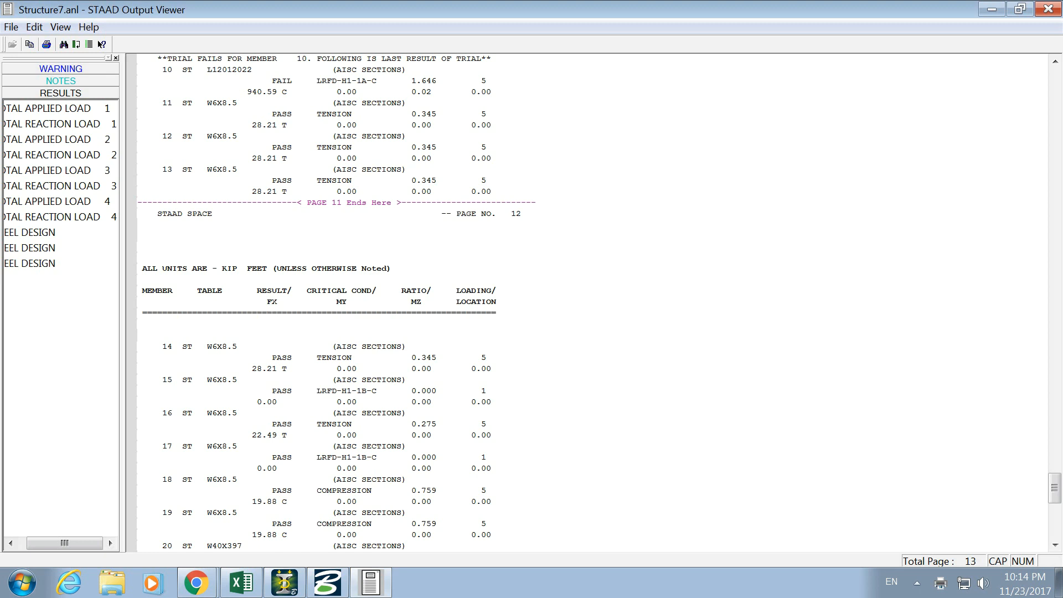
- Switch to Windows Explorer and show the Documents library
left_click(112, 581)
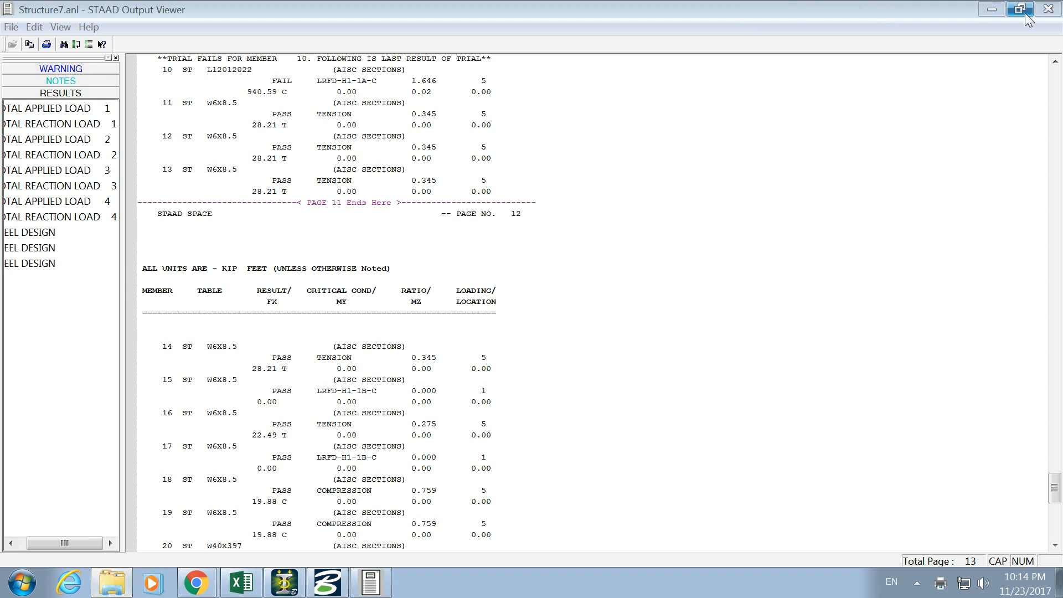
left_click(990, 5)
double_click(185, 150)
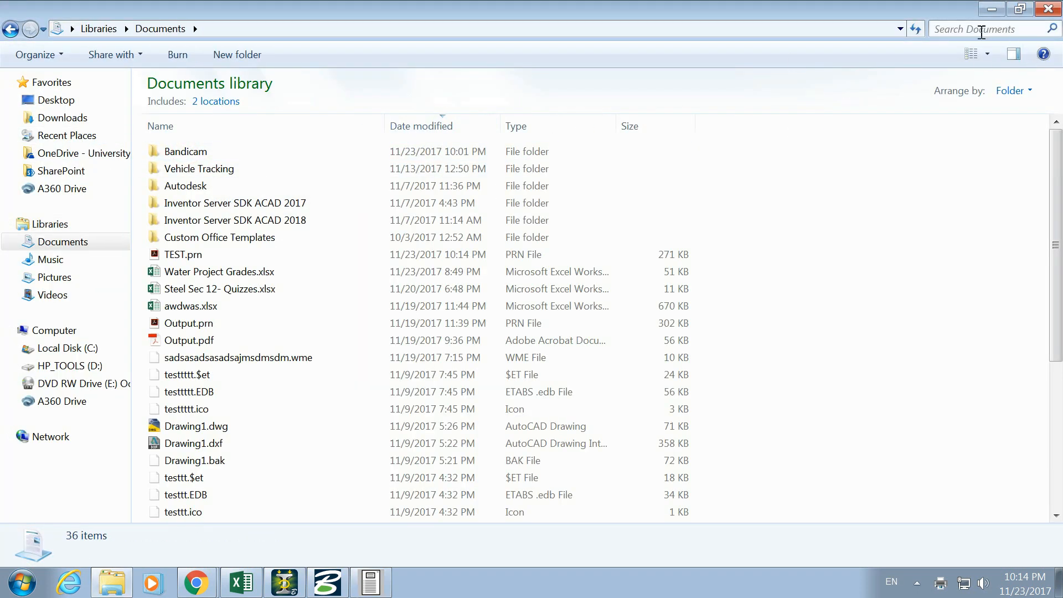
- Search the Documents library for TEST, look through the matches and clear the search
left_click(985, 29)
type("TEST")
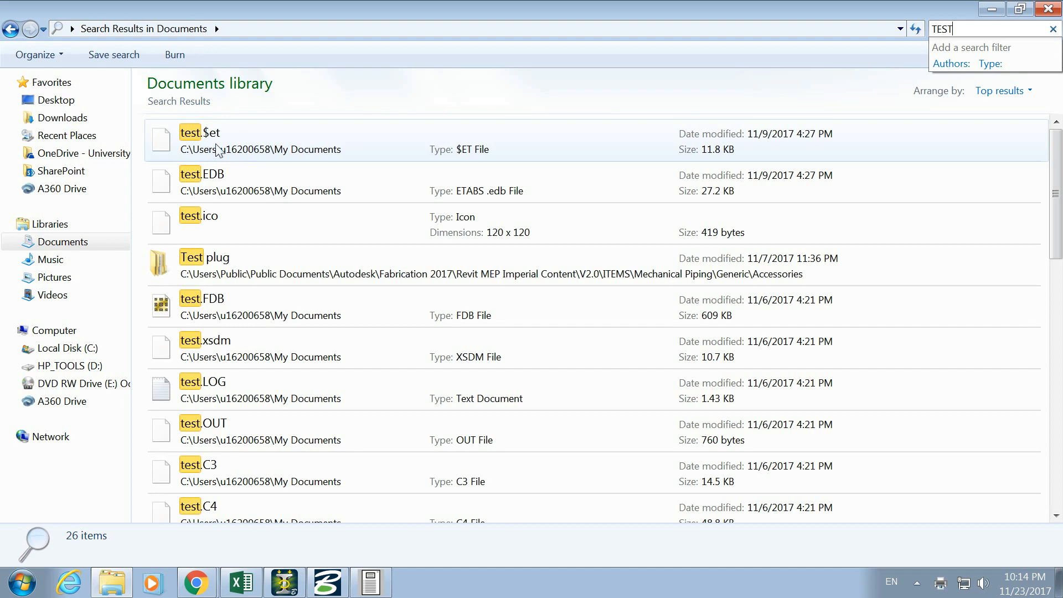
left_click_drag(1056, 232, 1059, 408)
key("BackSpace")
key("BackSpace")
key("BackSpace")
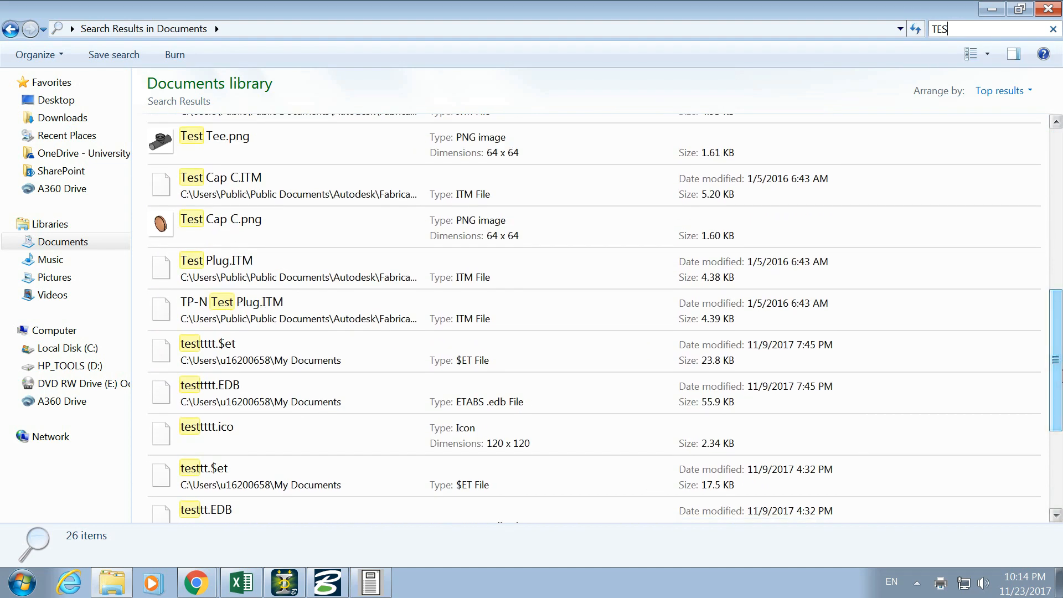
key("BackSpace")
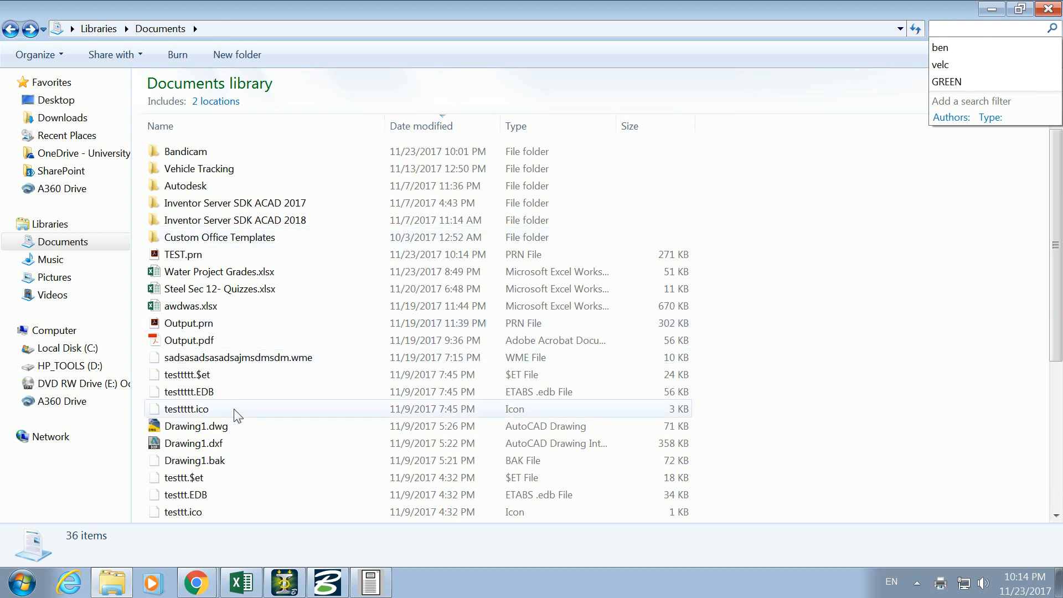
- Select the TEST.prn file in the Documents library and use Open with on it
left_click(435, 125)
left_click(487, 126)
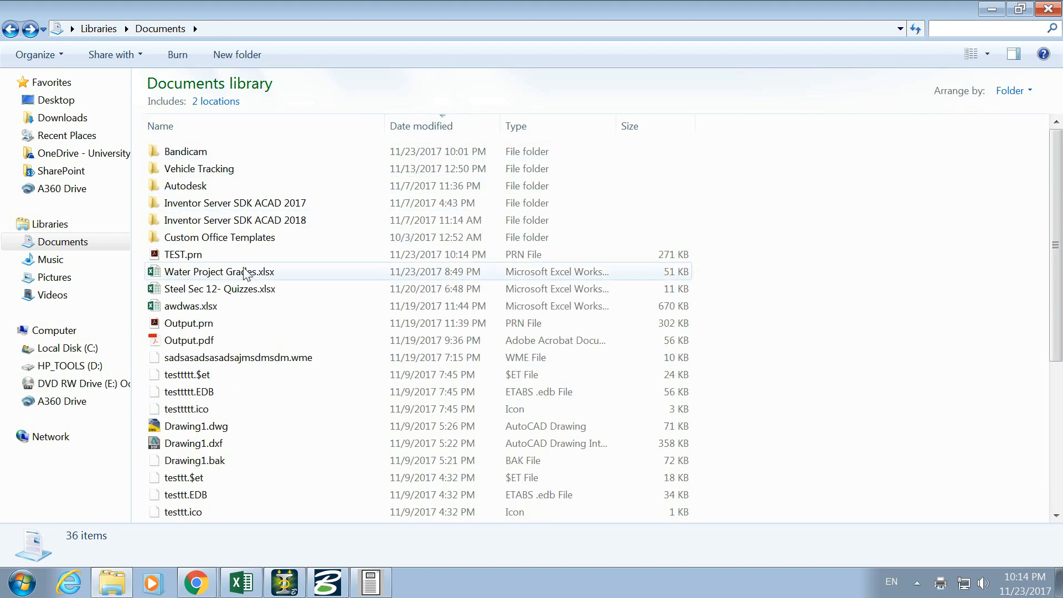
left_click(236, 256)
right_click(194, 255)
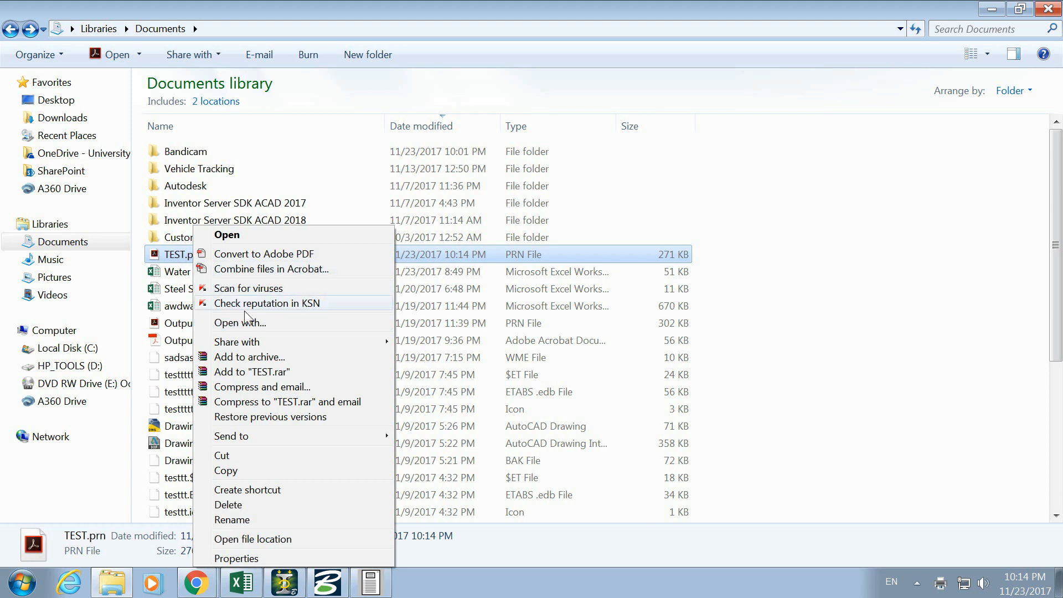
left_click(320, 324)
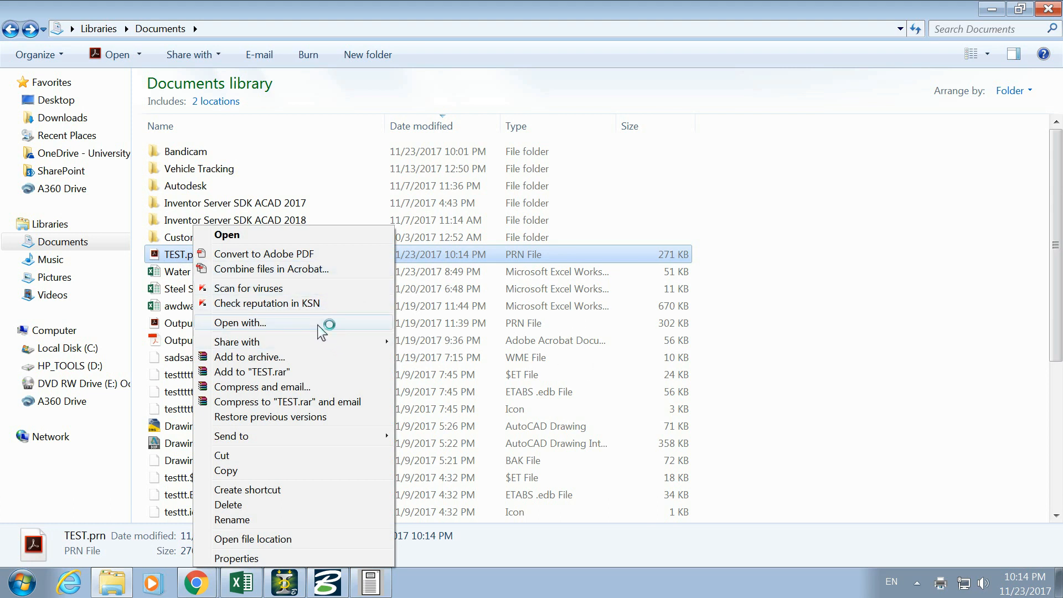
left_click(372, 588)
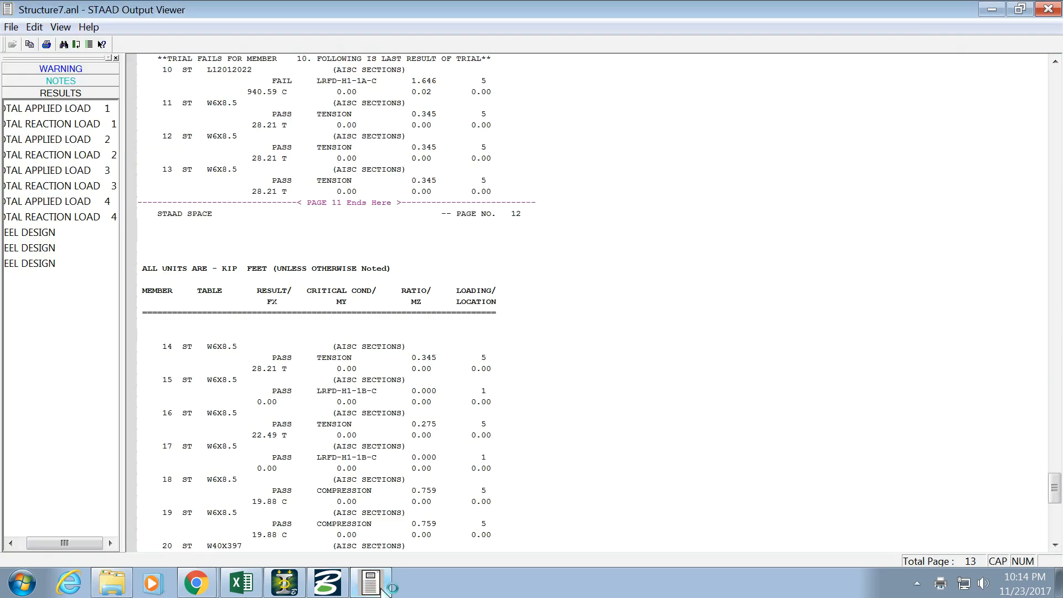
left_click(372, 587)
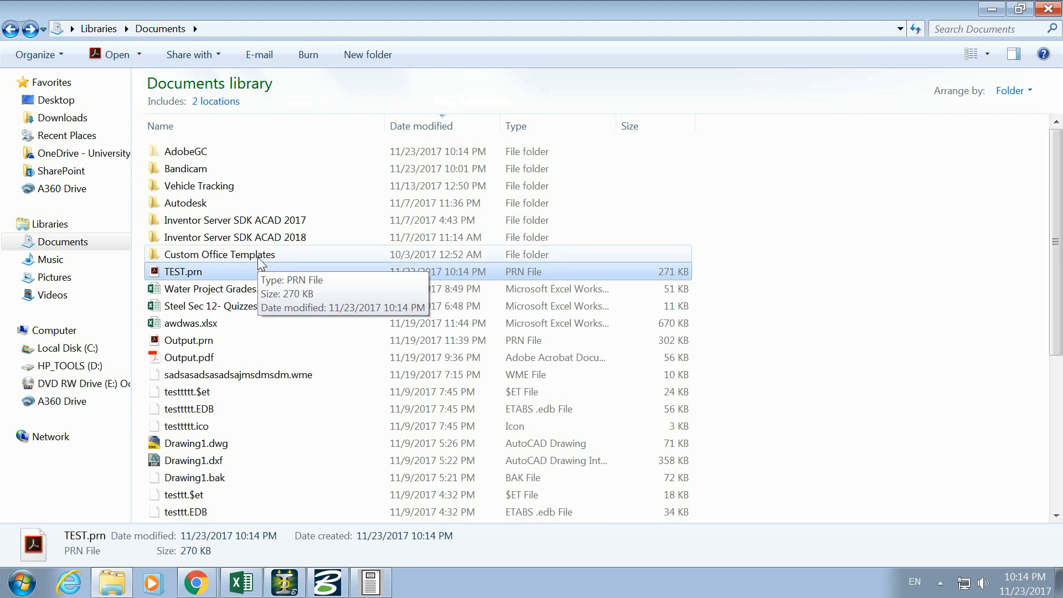
- Switch to Adobe Acrobat and look through the input listing on the first page of TEST.pdf
left_click(414, 582)
scroll(646, 340, "down", 5)
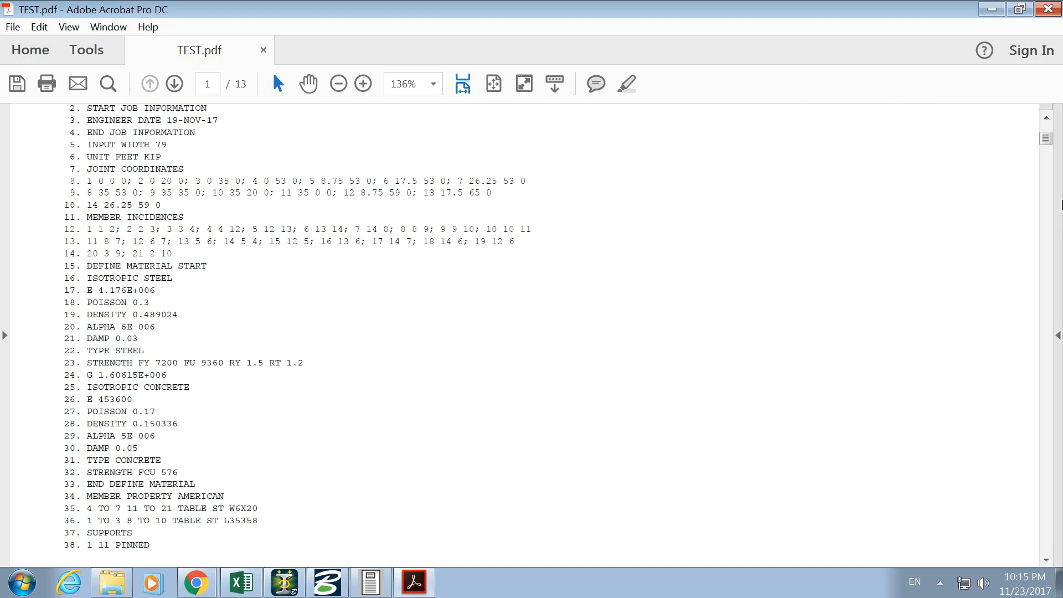
left_click_drag(86, 218, 188, 526)
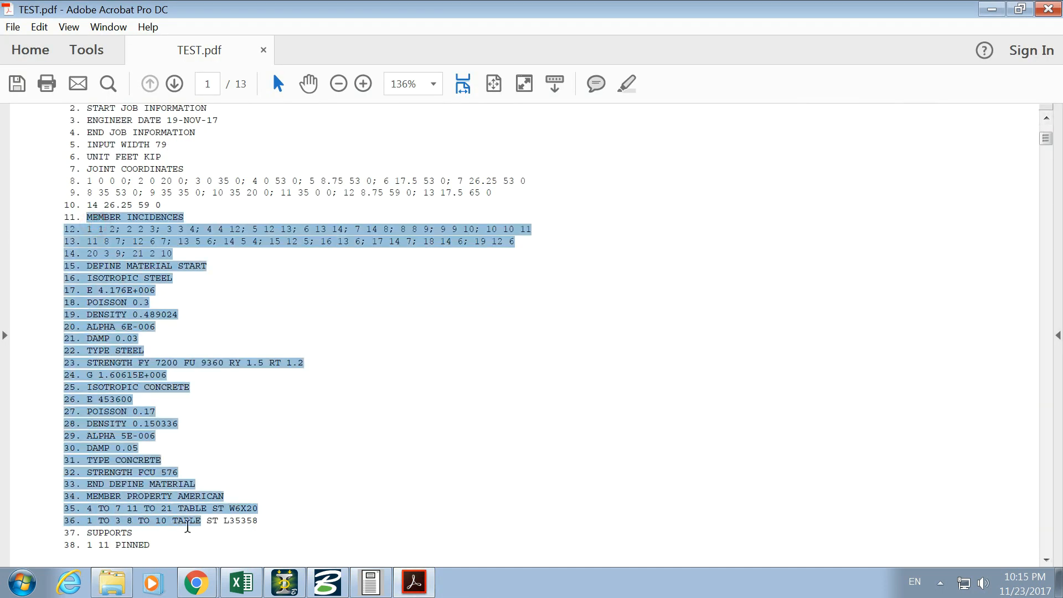
left_click(286, 451)
scroll(181, 471, "down", 2)
scroll(147, 465, "down", 5)
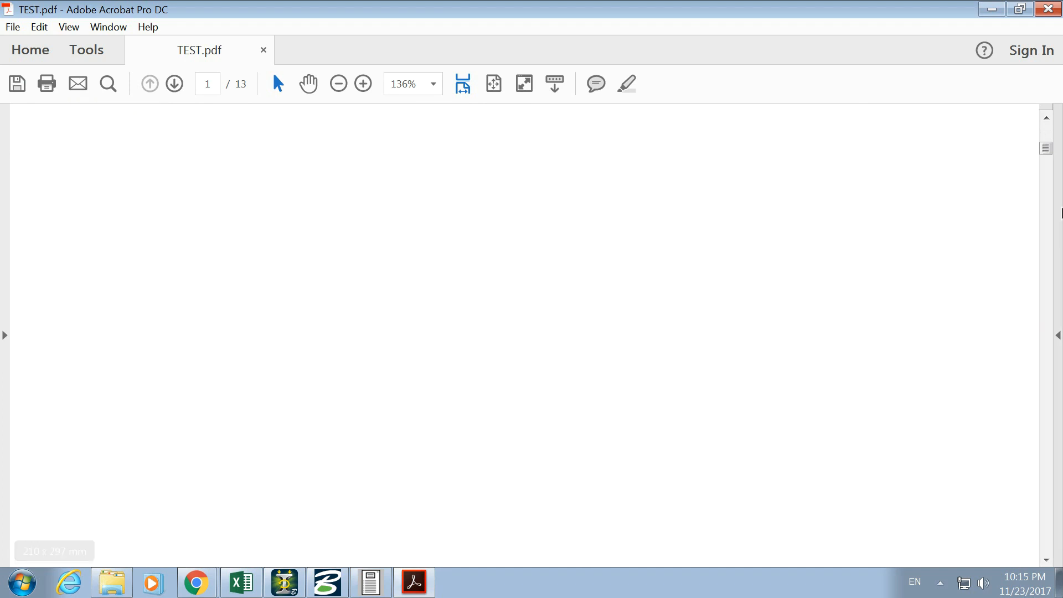
- Examine the member loads listed for the load cases on page 3 of the report
left_click_drag(1047, 148, 1050, 181)
left_click_drag(1047, 199, 1048, 205)
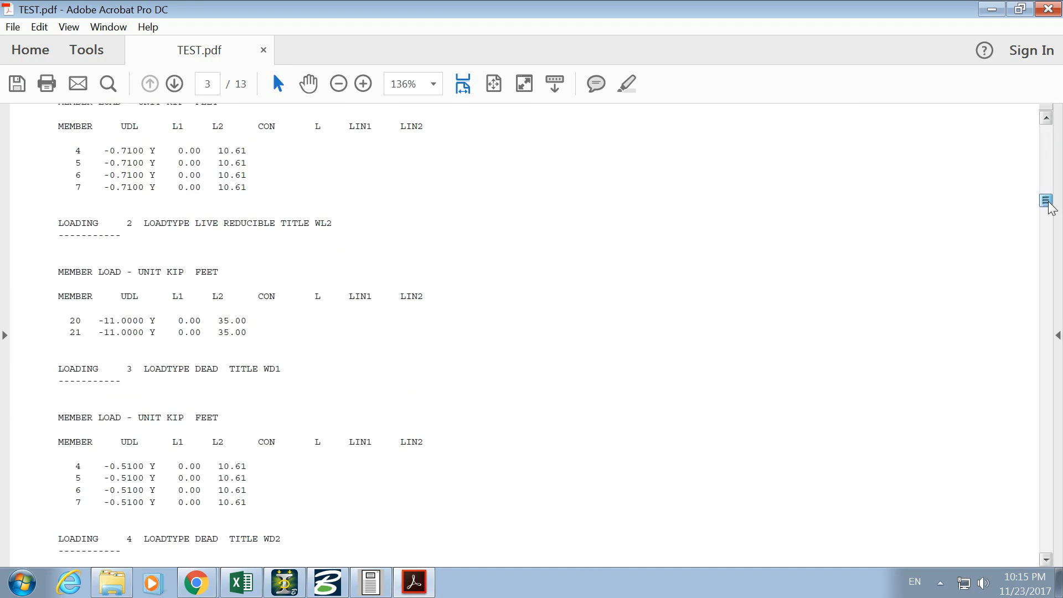
left_click_drag(108, 300, 150, 334)
left_click(149, 335)
scroll(147, 437, "down", 10)
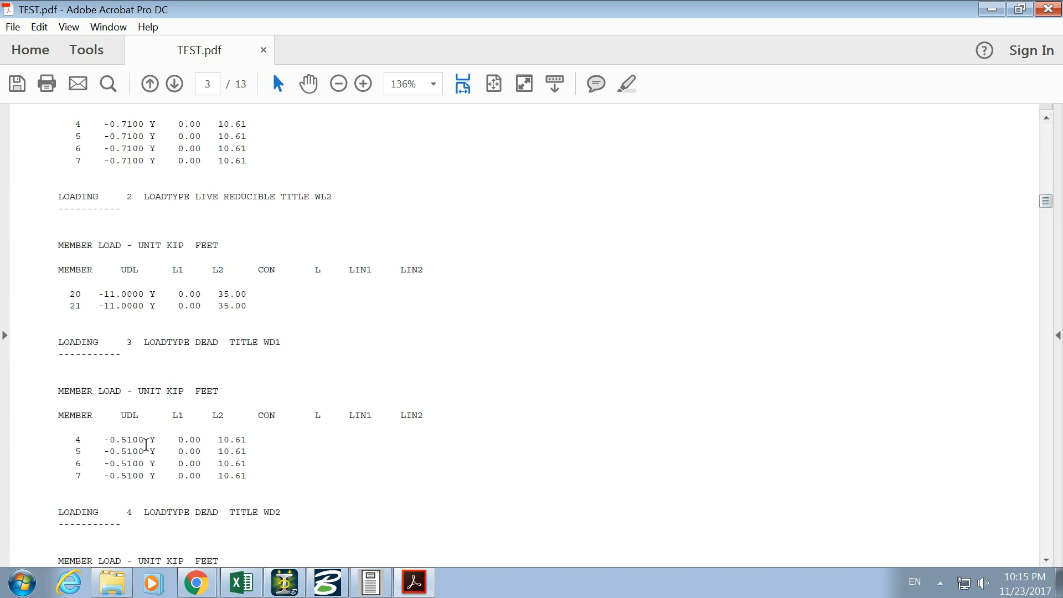
- Examine the steel member selection results for members 1 to 13 on page 11, including the result for member 1
left_click_drag(1045, 212, 1040, 476)
scroll(219, 332, "up", 5)
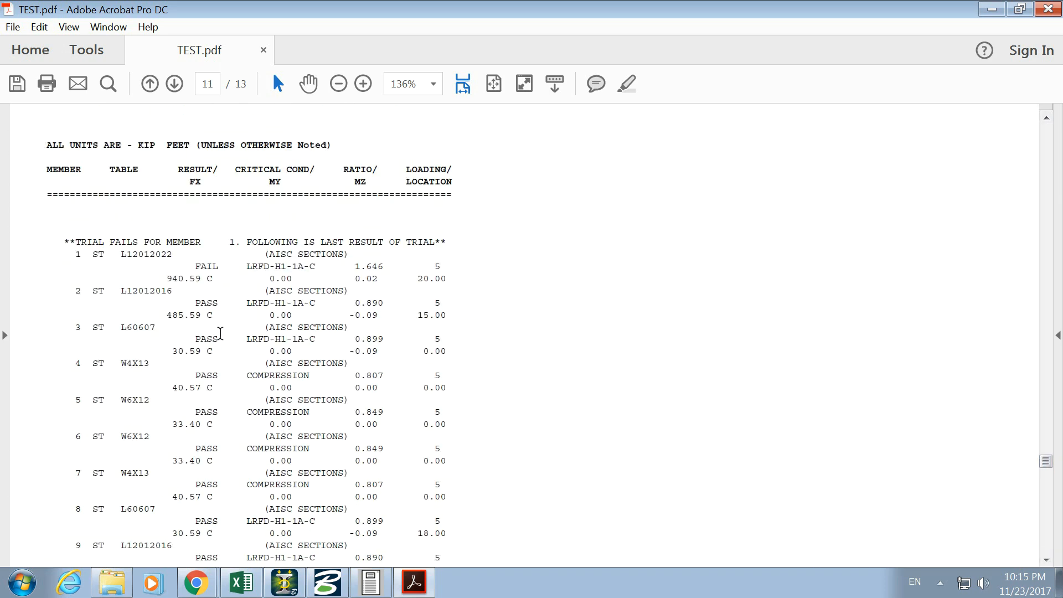
left_click_drag(125, 238, 142, 275)
left_click(142, 304)
scroll(139, 391, "down", 4)
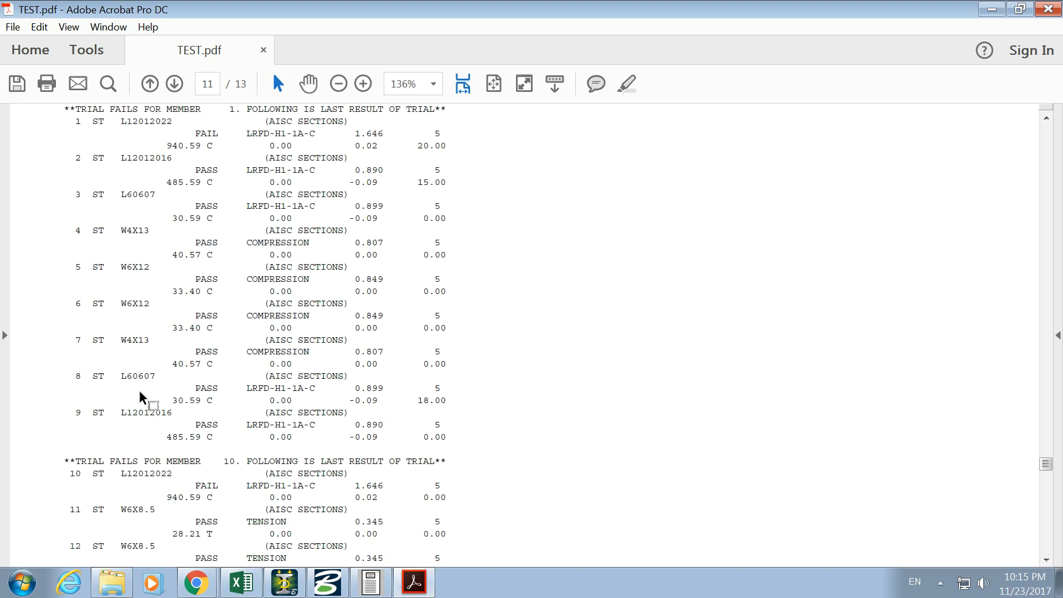
scroll(122, 323, "up", 2)
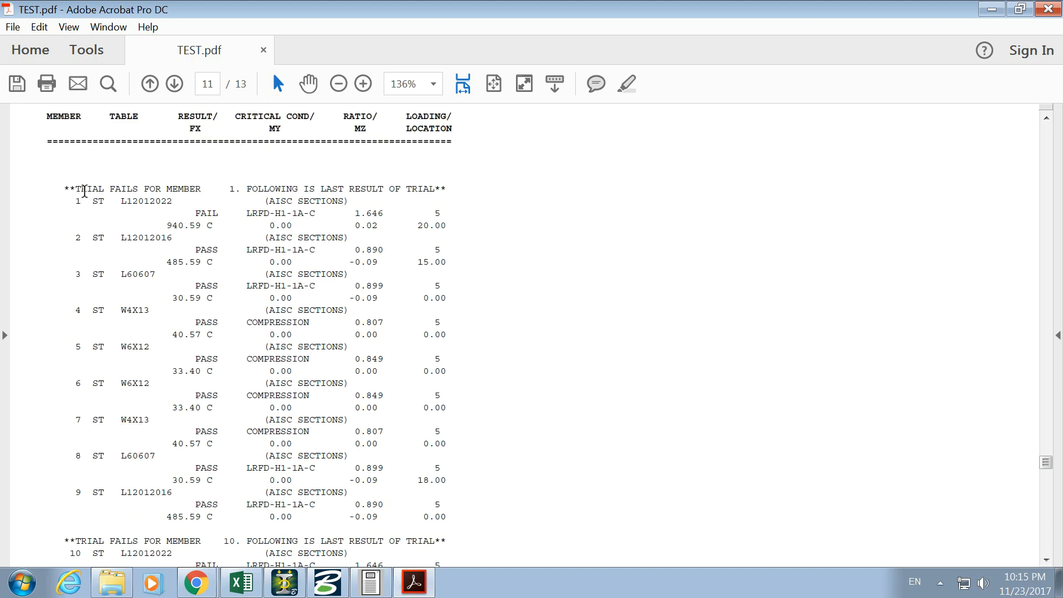
scroll(73, 505, "down", 9)
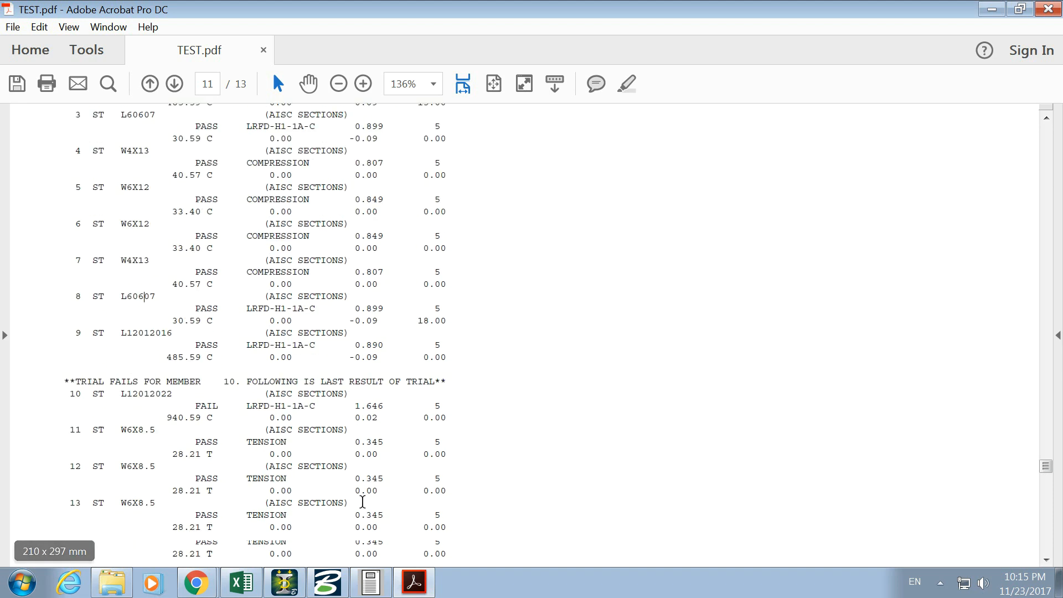
scroll(243, 383, "up", 2)
scroll(243, 383, "up", 8)
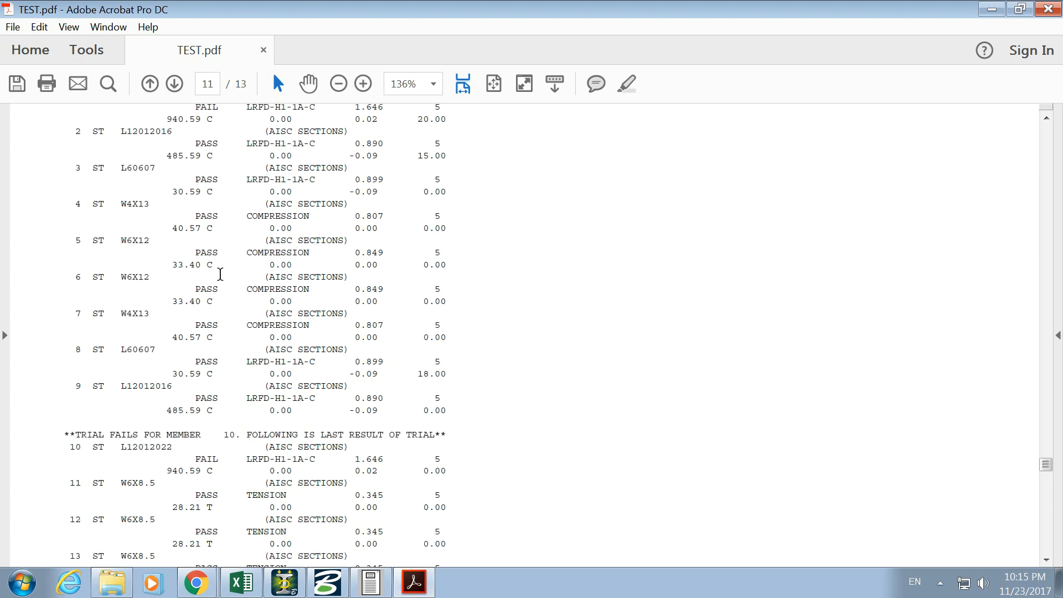
double_click(218, 216)
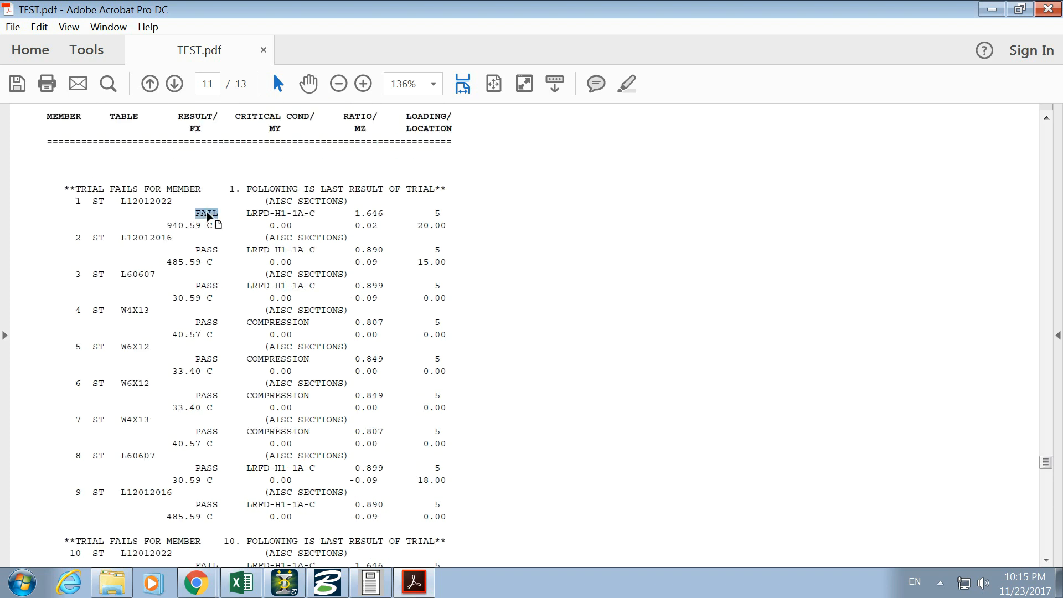
left_click(203, 216)
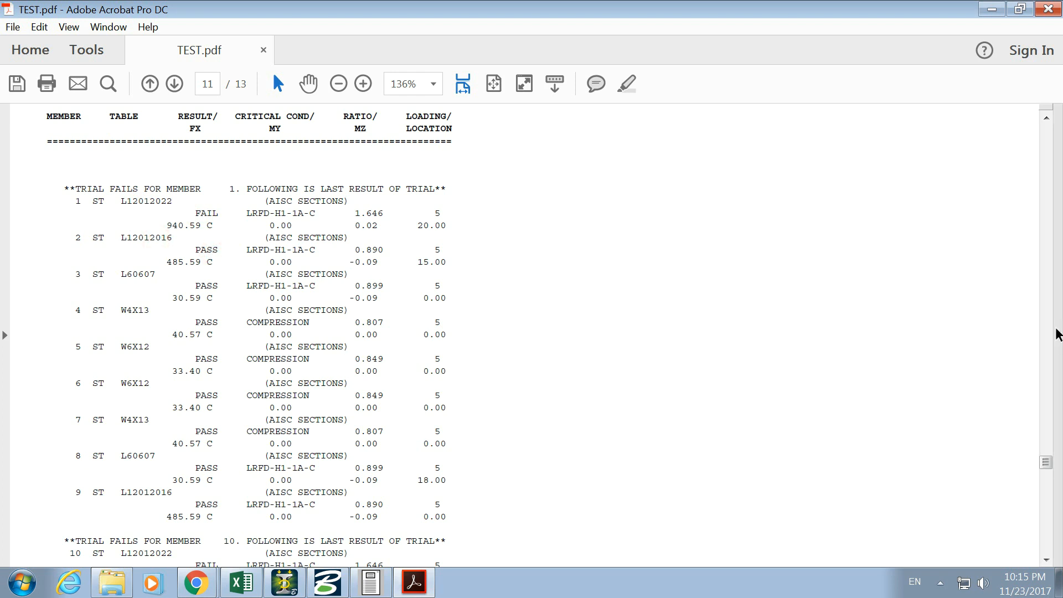
- Go to the end of the report and examine the design results for members 14 to 21 on page 12
left_click_drag(1046, 463, 1029, 538)
scroll(228, 290, "up", 10)
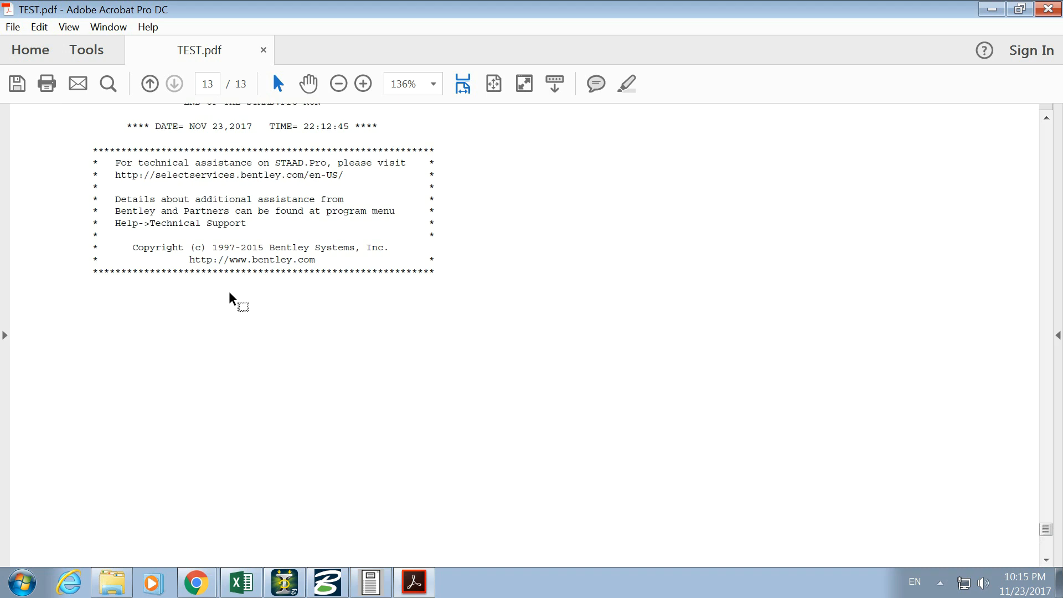
scroll(229, 291, "up", 10)
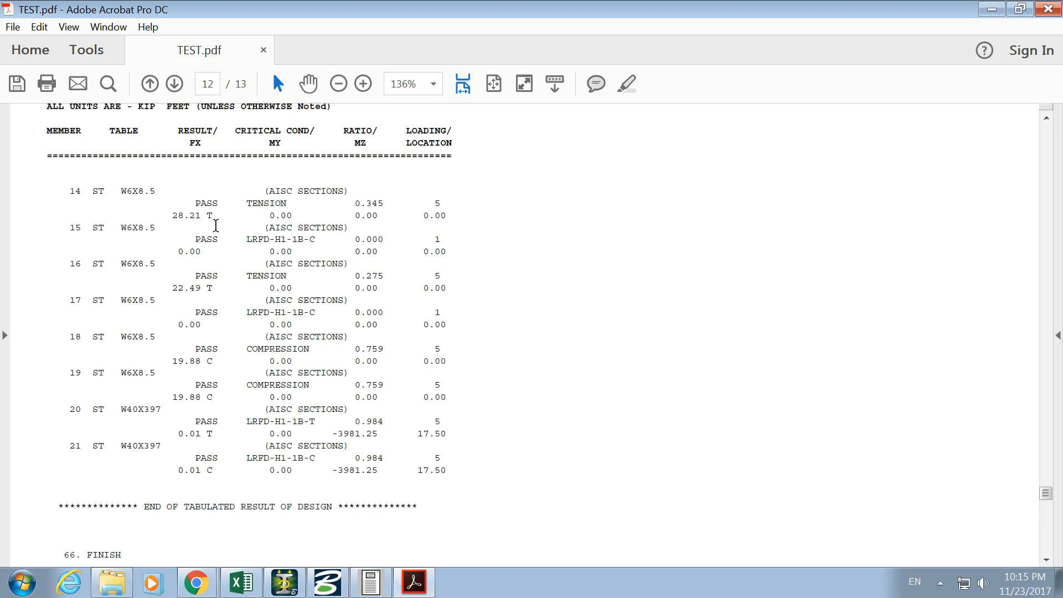
left_click_drag(57, 151, 434, 474)
left_click(515, 474)
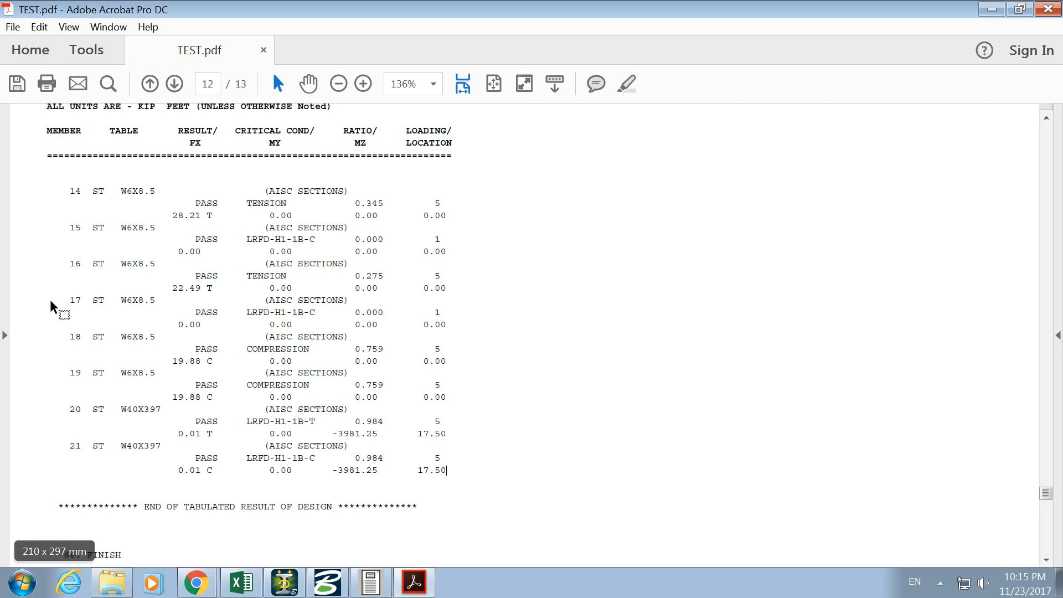
- Go back through the member selection table on page 11 and recheck its results up to the table heading
scroll(351, 347, "up", 10)
scroll(351, 348, "up", 5)
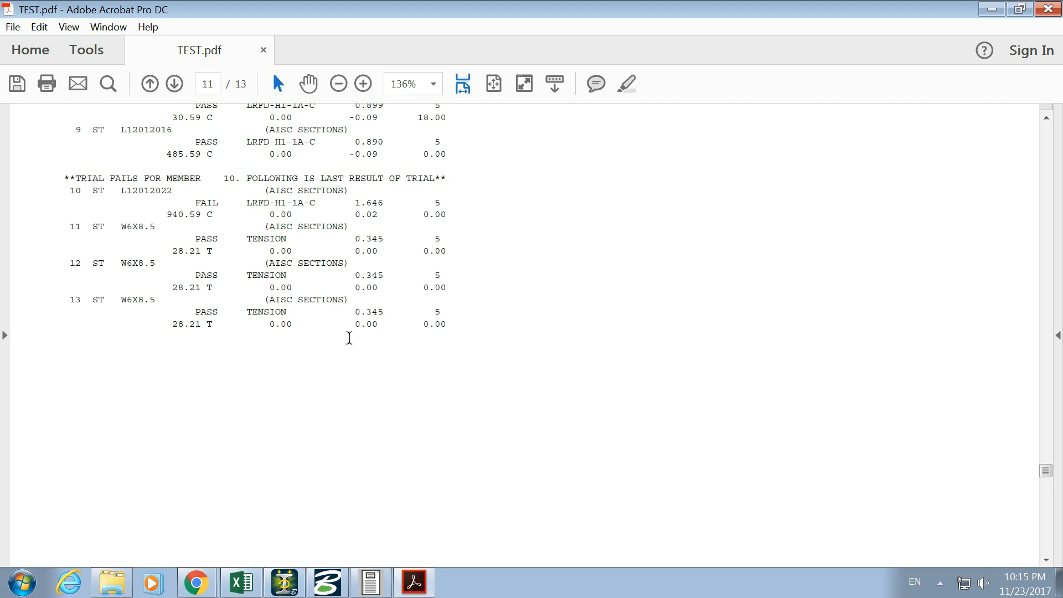
scroll(349, 338, "up", 5)
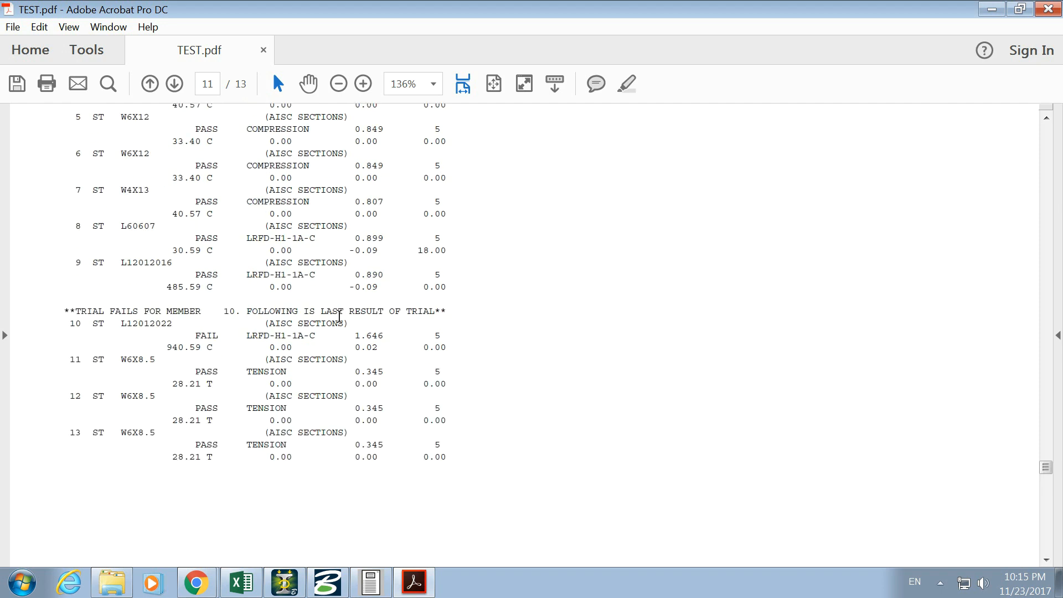
scroll(115, 315, "up", 3)
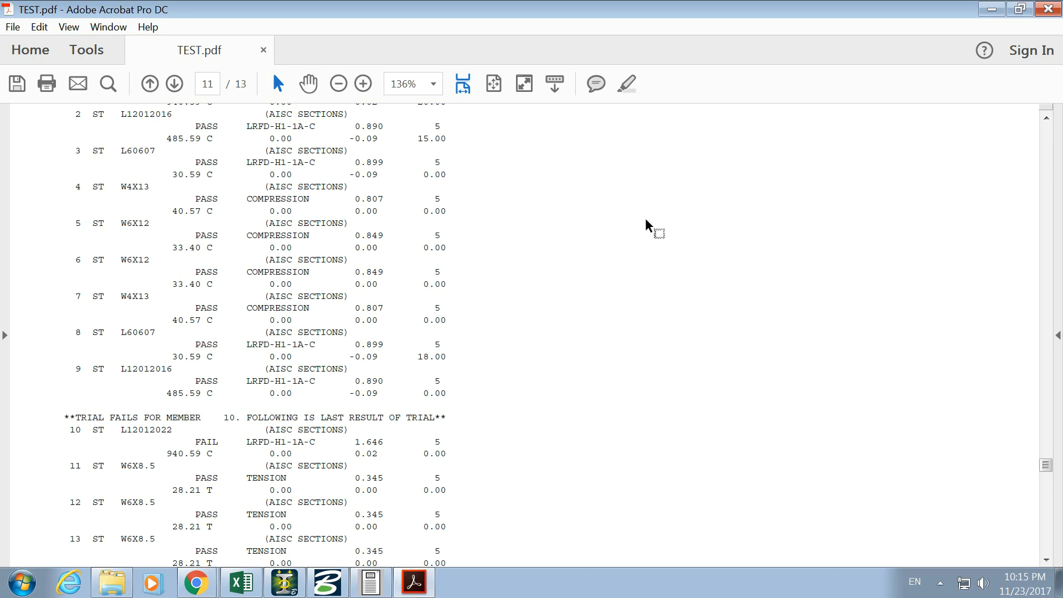
scroll(636, 280, "up", 4)
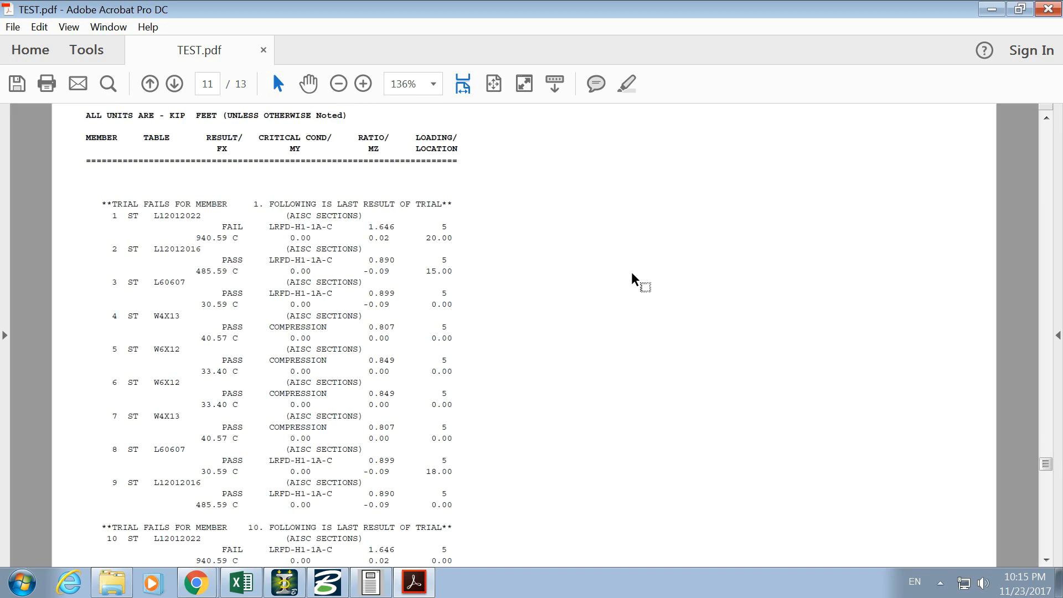
scroll(636, 280, "down", 5, "ctrl")
scroll(637, 280, "up", 1, "ctrl")
scroll(681, 279, "up", 5)
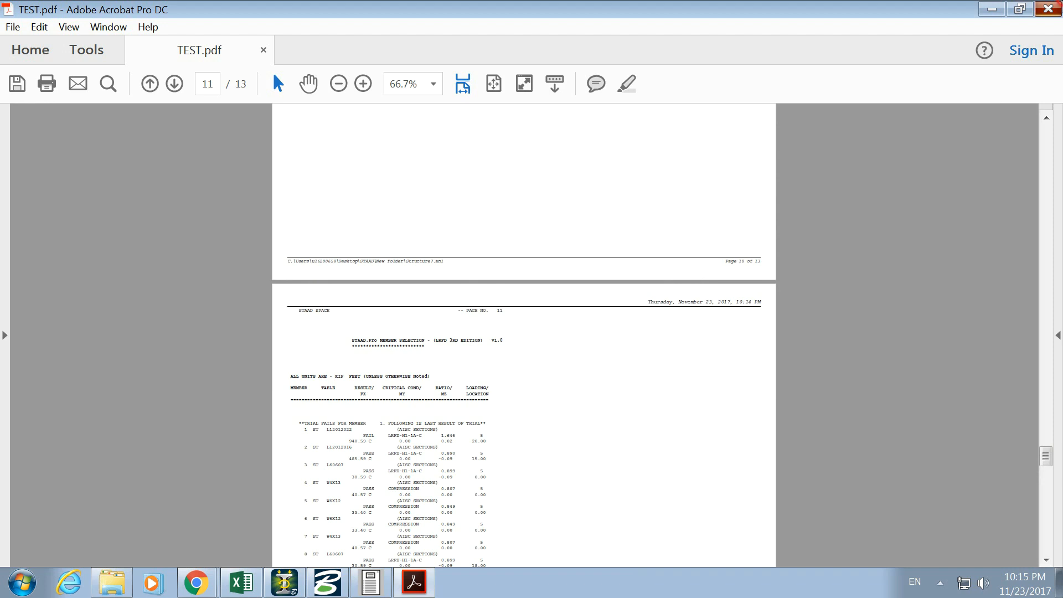
- Close TEST.pdf and save its changes
left_click(1048, 9)
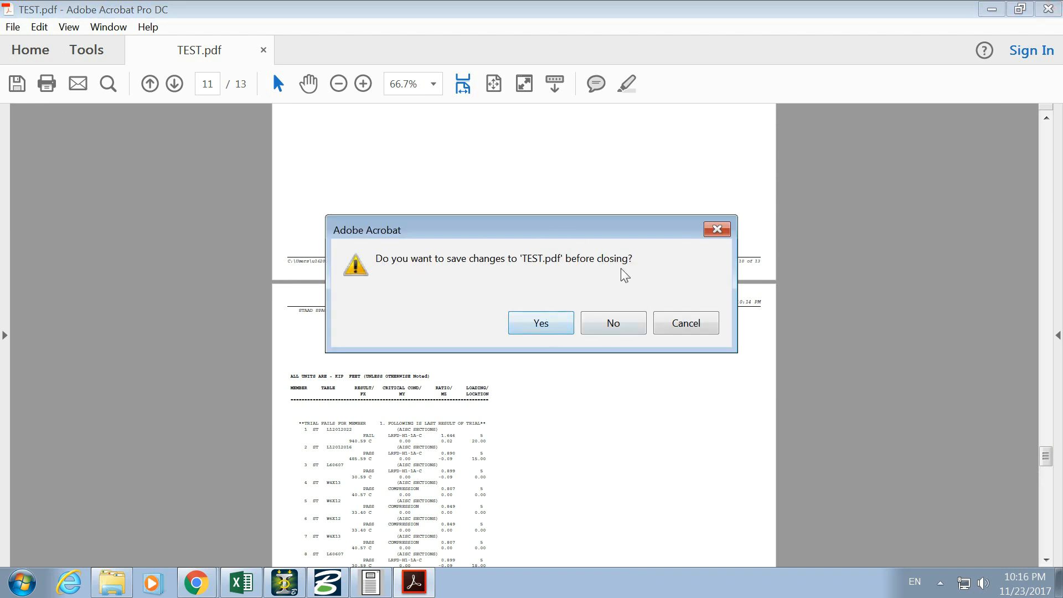
left_click(537, 327)
left_click(226, 367)
left_click(225, 369)
left_click(407, 440)
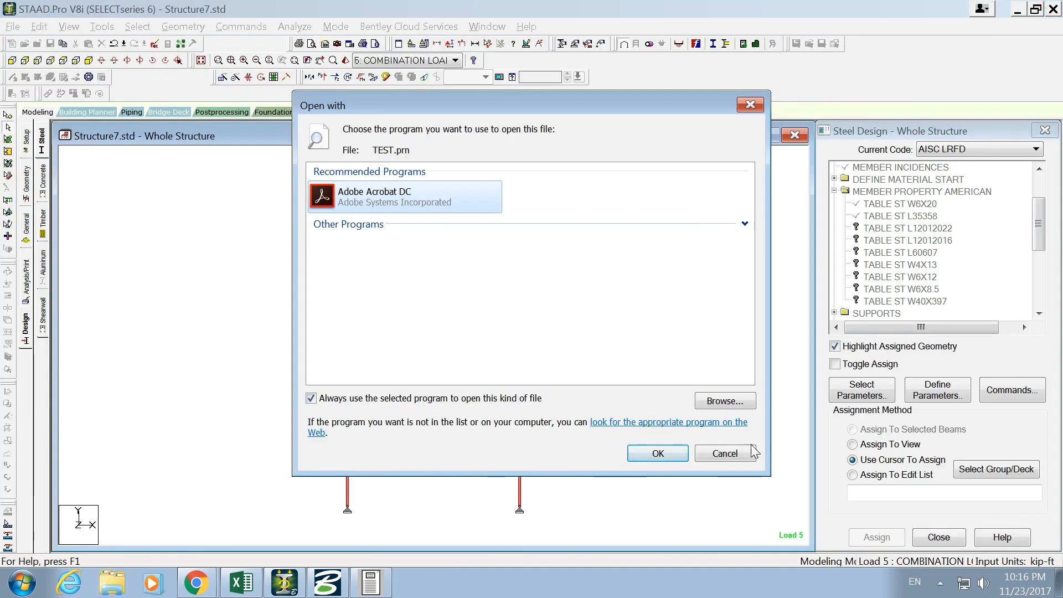
- Cancel the program choice for opening TEST.prn and dismiss the Product Activation Wizard
left_click(734, 459)
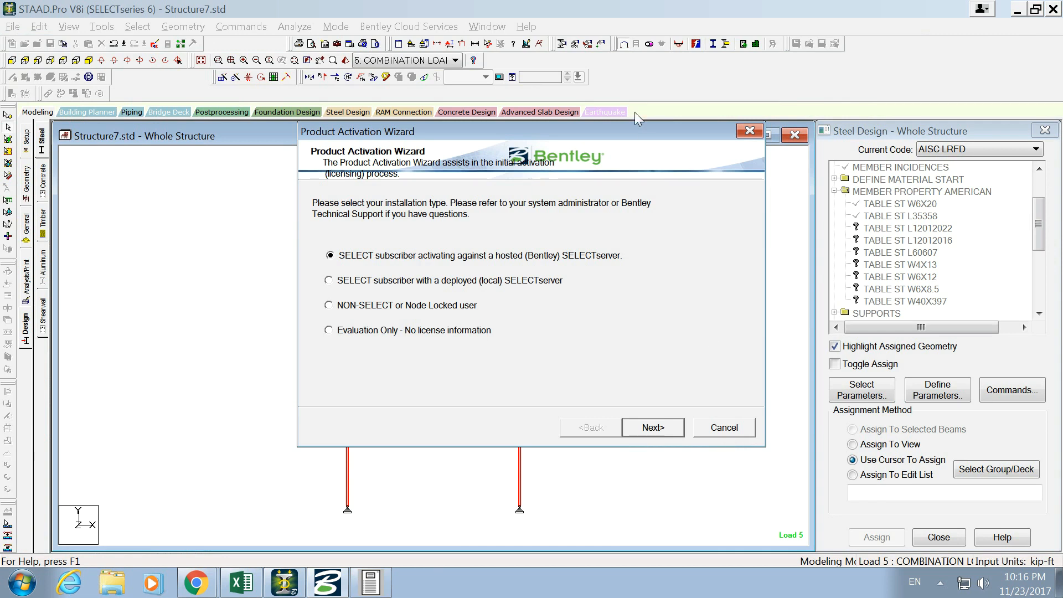
left_click(739, 432)
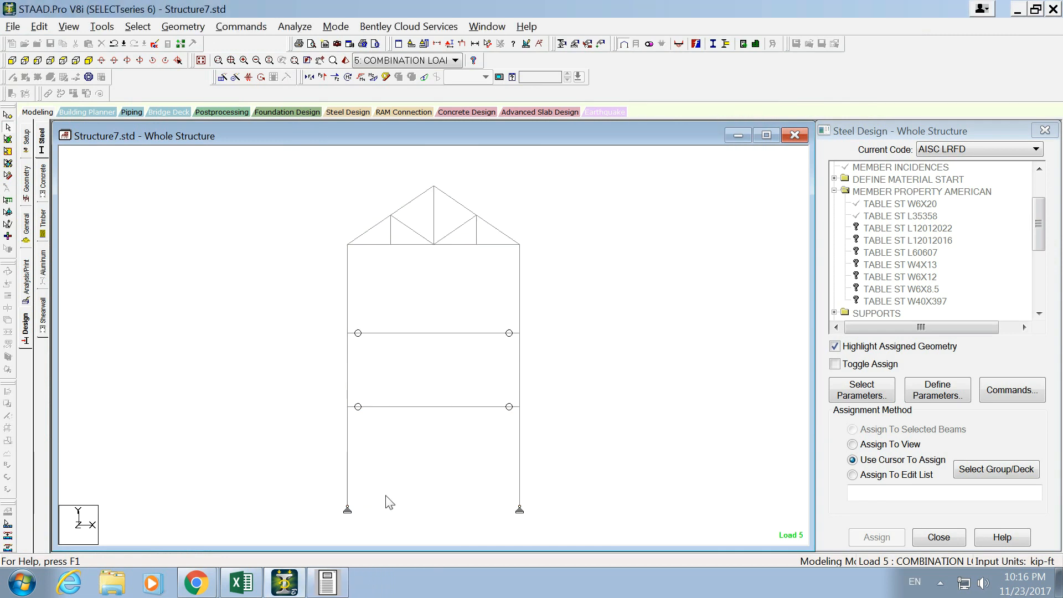
left_click(1021, 10)
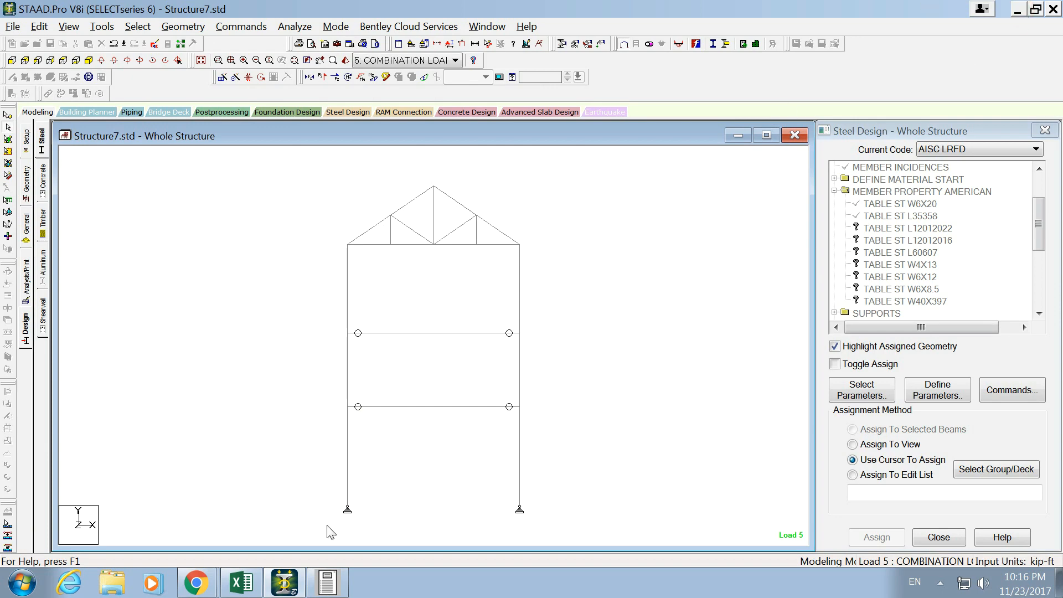
- Switch to the awdwas.xlsx workbook in Excel and move the picture listing the required report items onto the Figure 1 picture
left_click(241, 583)
scroll(863, 398, "down", 2, "ctrl")
scroll(892, 435, "down", 2, "ctrl")
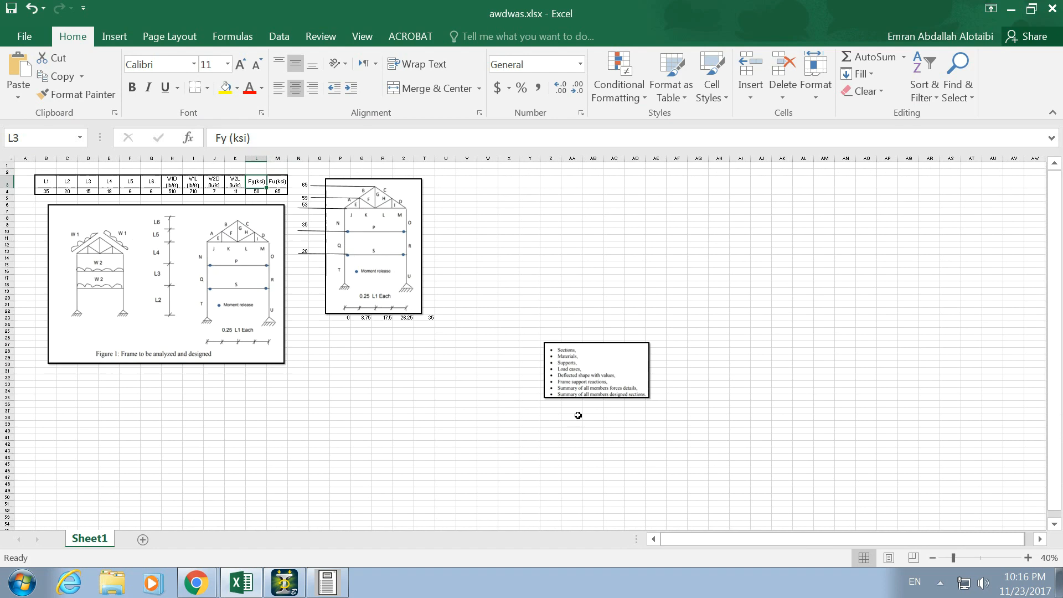
double_click(612, 375)
left_click_drag(598, 350, 344, 339)
scroll(345, 336, "up", 3, "ctrl")
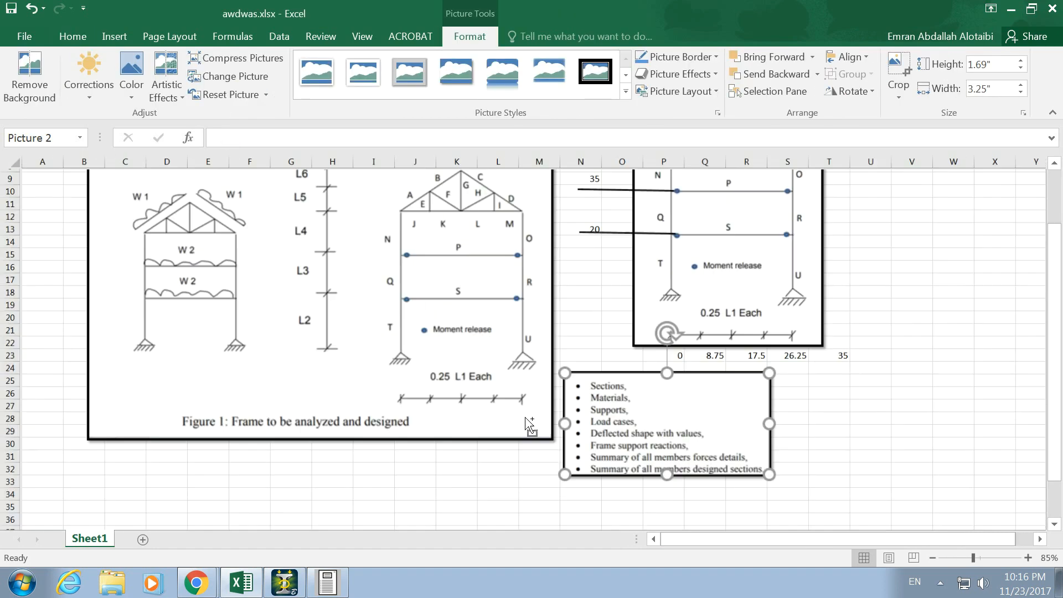
left_click_drag(733, 442, 368, 360)
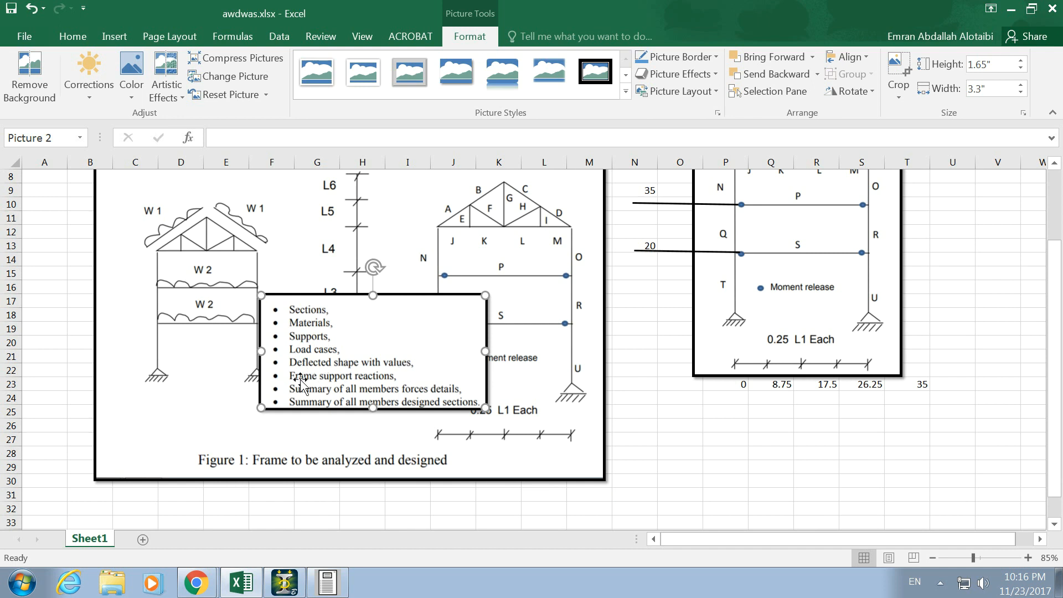
- Switch to STAAD.Pro and enter Postprocessing mode for Structure7.std
key("alt+Tab")
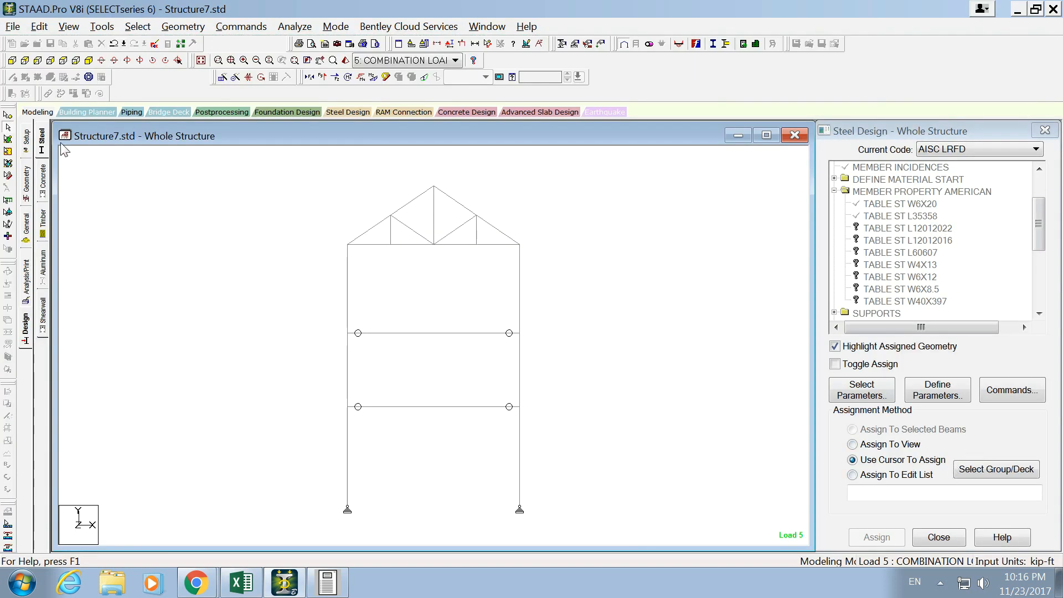
left_click(197, 112)
right_click(972, 465)
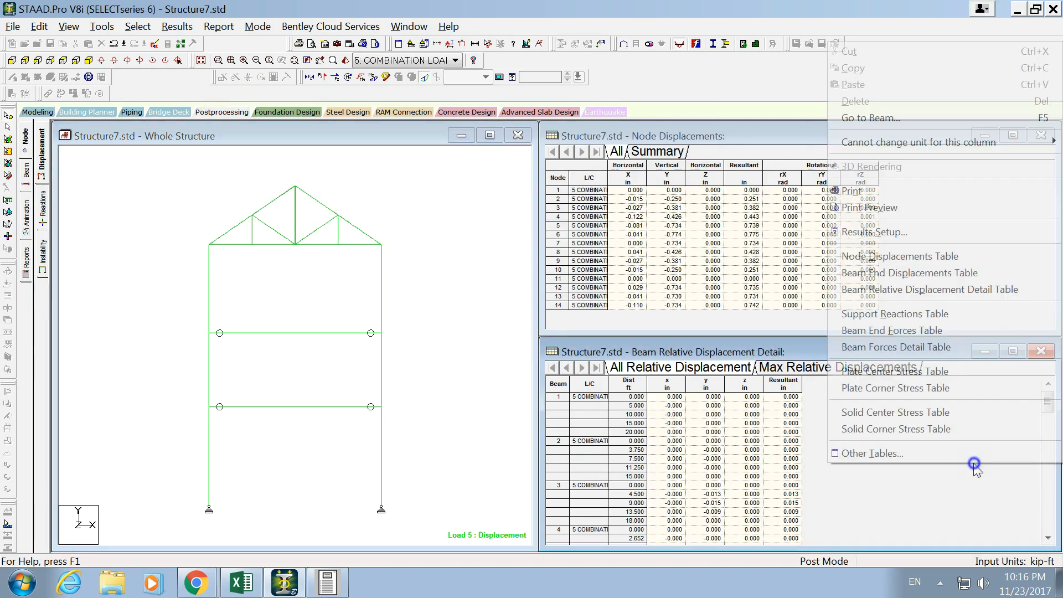
left_click(974, 454)
left_click(479, 204)
left_click(482, 215)
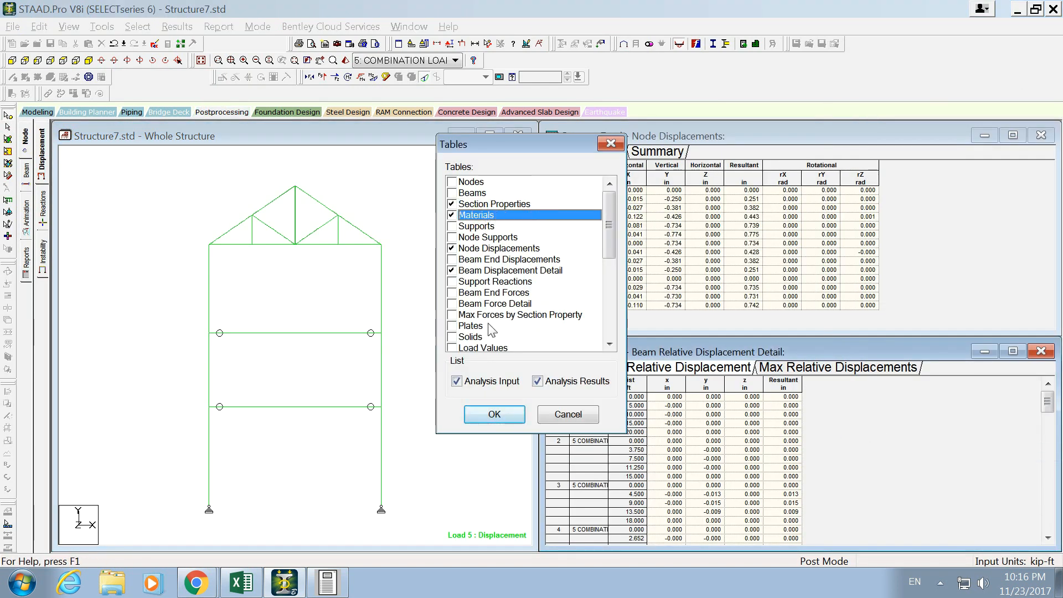
left_click(611, 145)
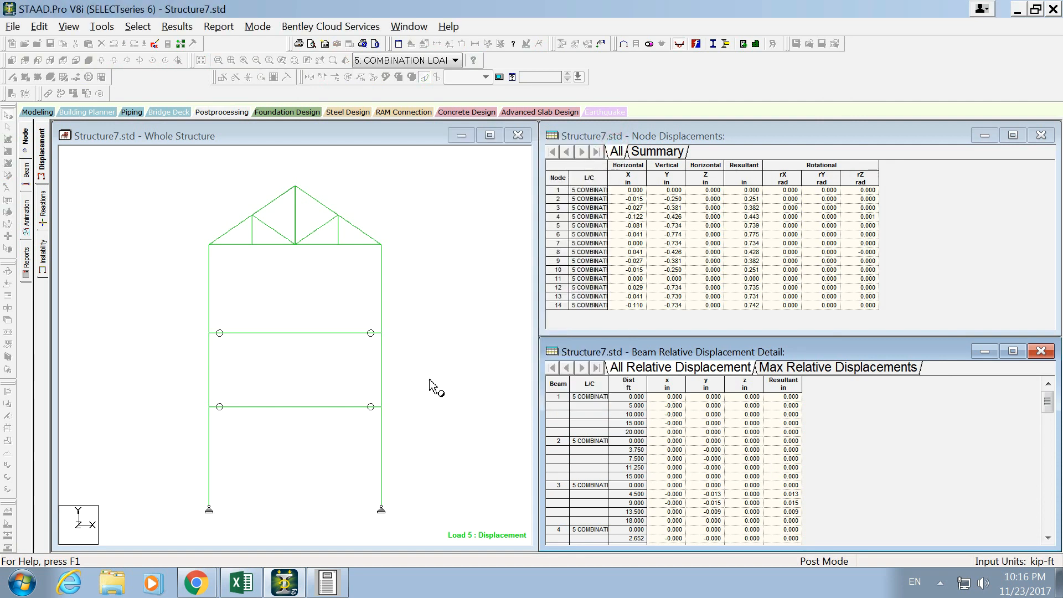